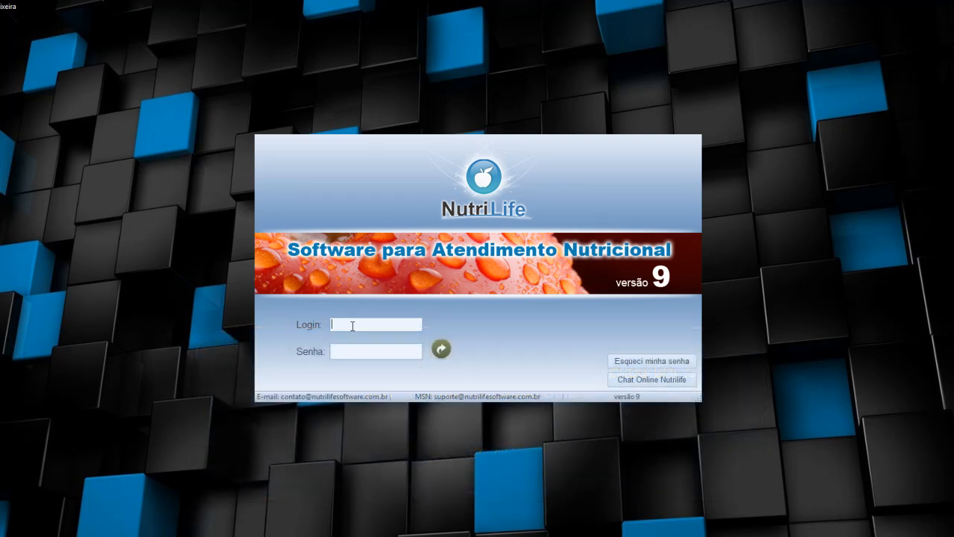
# Log in to NutriLife 9 with the user's login name and password
pyautogui.write('nutrilife')
pyautogui.press('Tab')
pyautogui.write('123456')
pyautogui.press('Return')
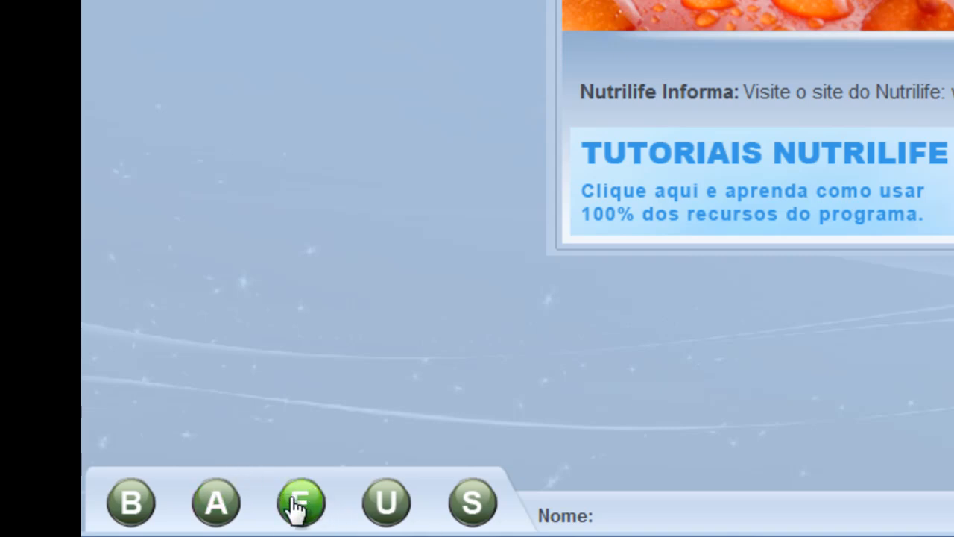
pyautogui.moveTo(297, 509)
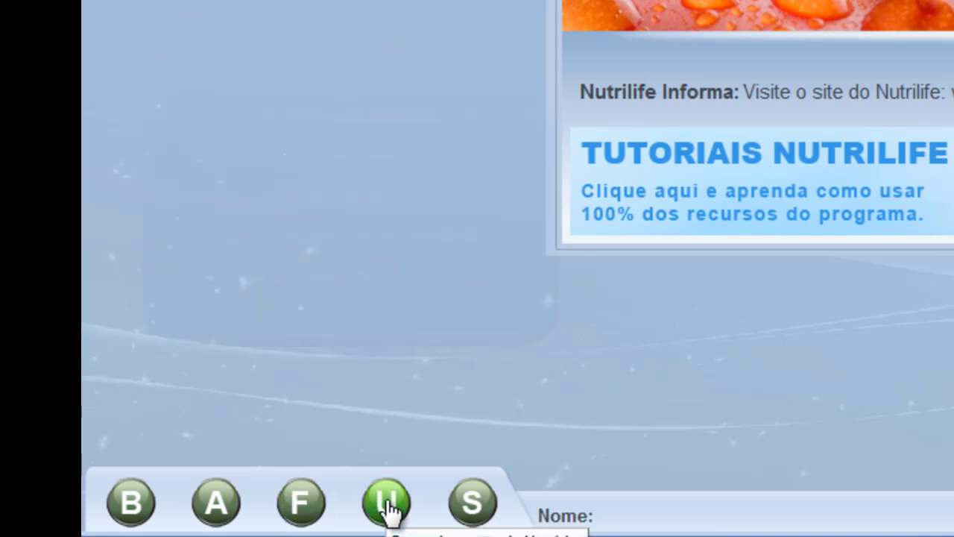
pyautogui.moveTo(388, 509)
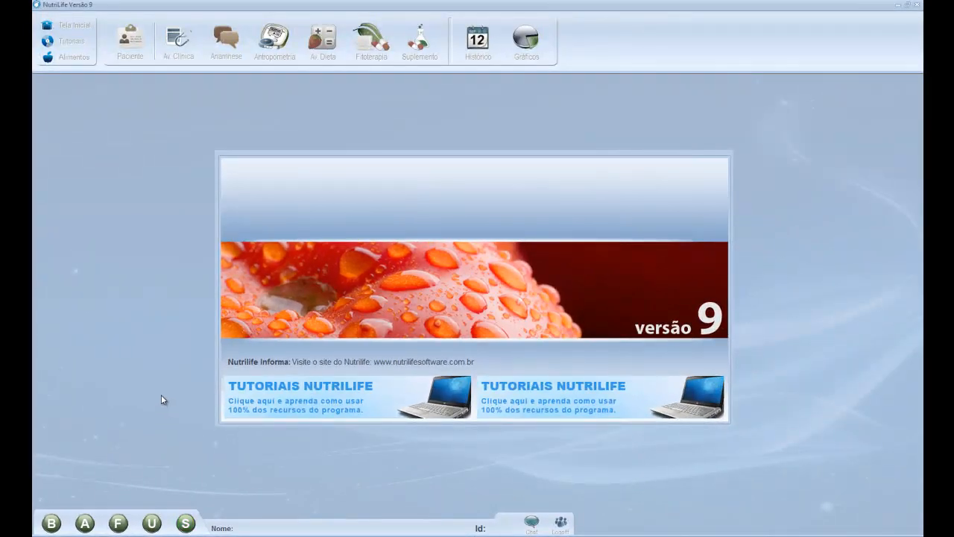
# Open the Gerenciamento de Paciente form from the Paciente toolbar button
pyautogui.click(136, 39)
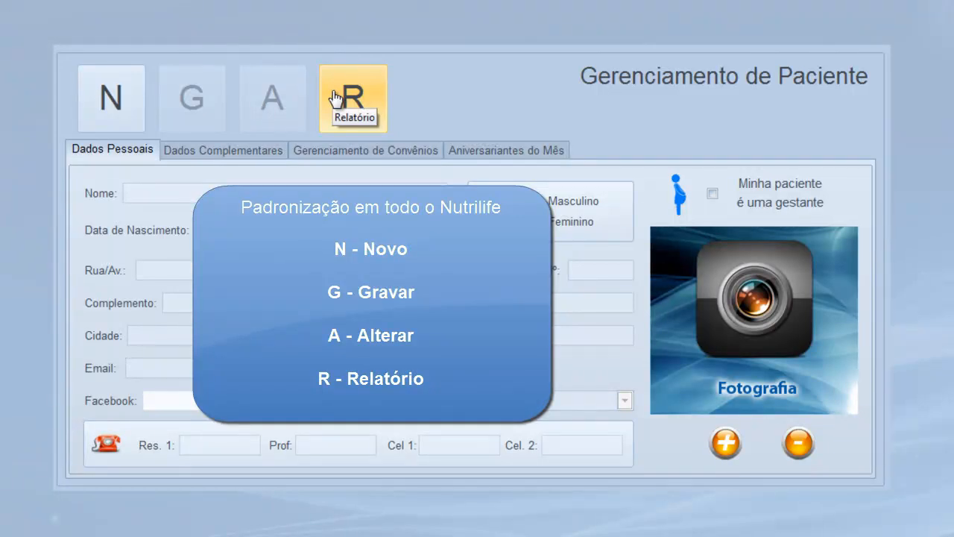
# Create a new patient named PACIENTE TESTE, born 13/05/1986, sex Feminino
pyautogui.click(112, 104)
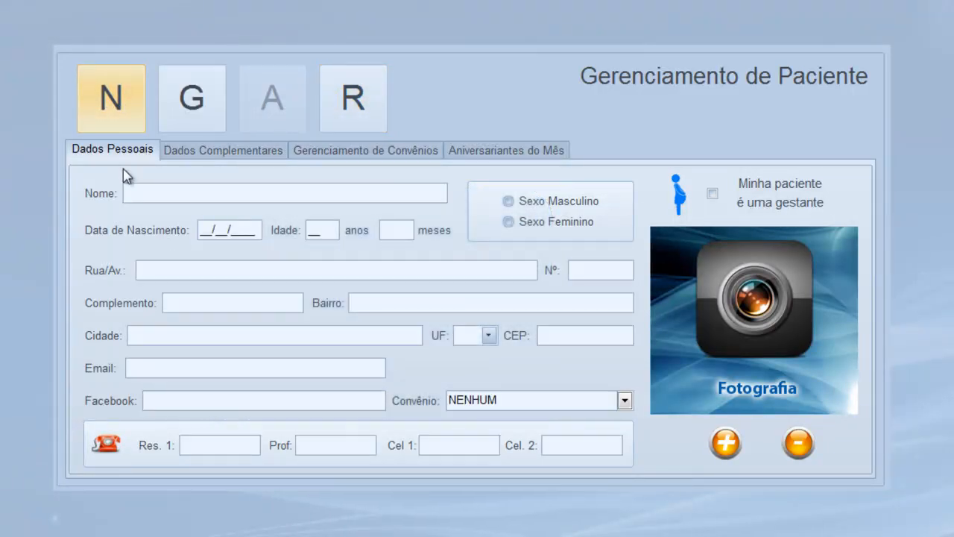
pyautogui.write('PACI')
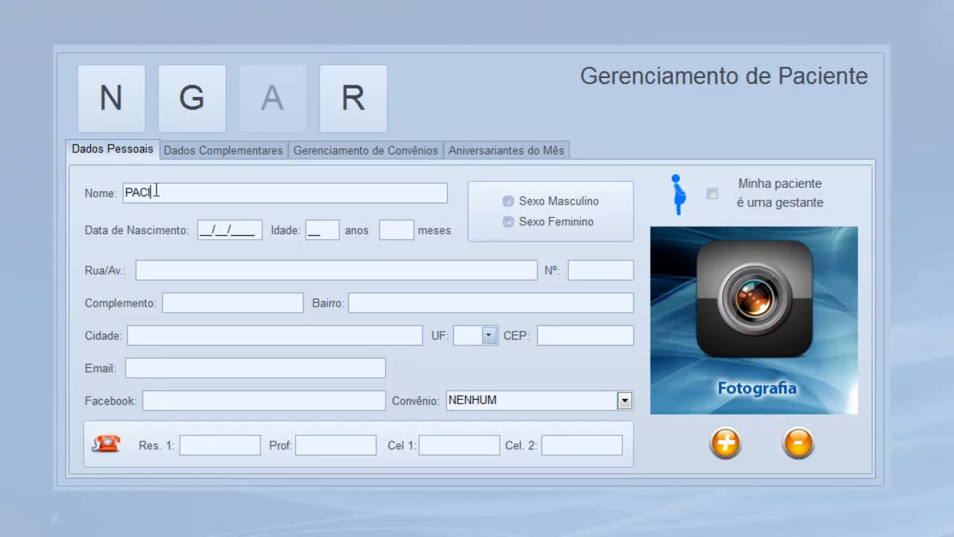
pyautogui.write('ENTE TESTE')
pyautogui.press('Tab')
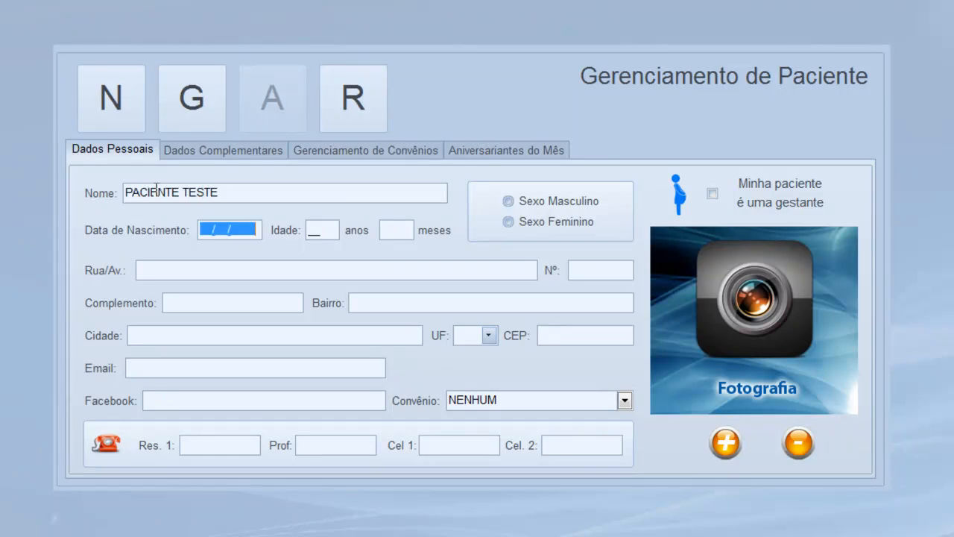
pyautogui.write('13/05/1')
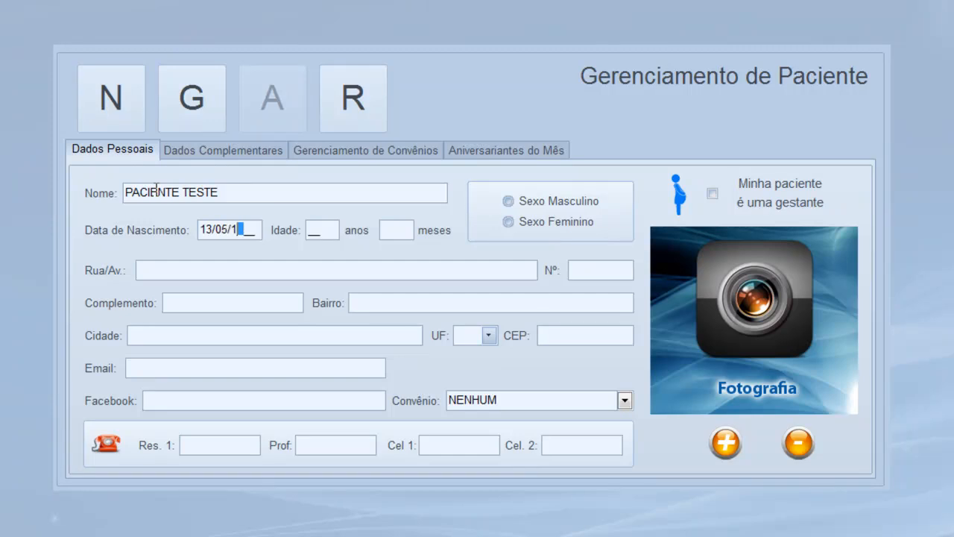
pyautogui.write('986')
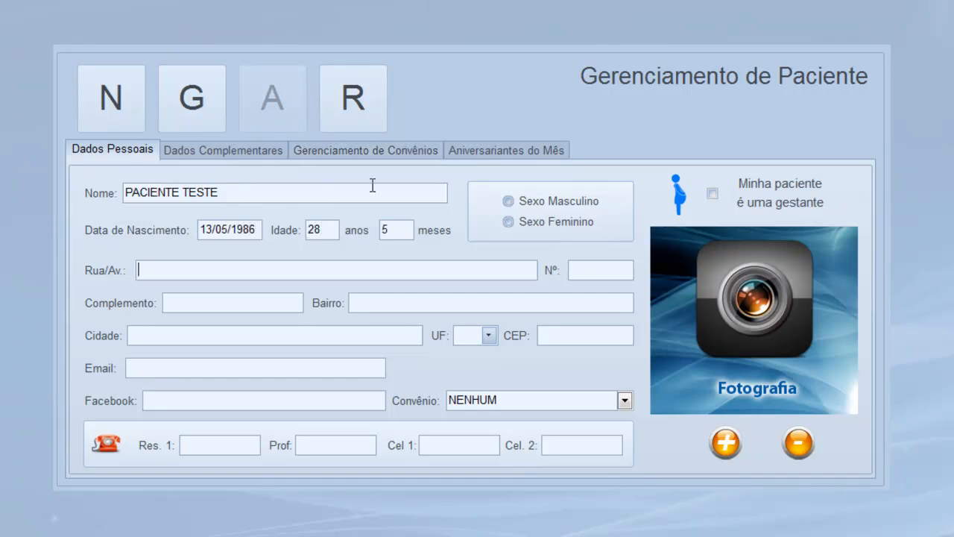
pyautogui.click(510, 224)
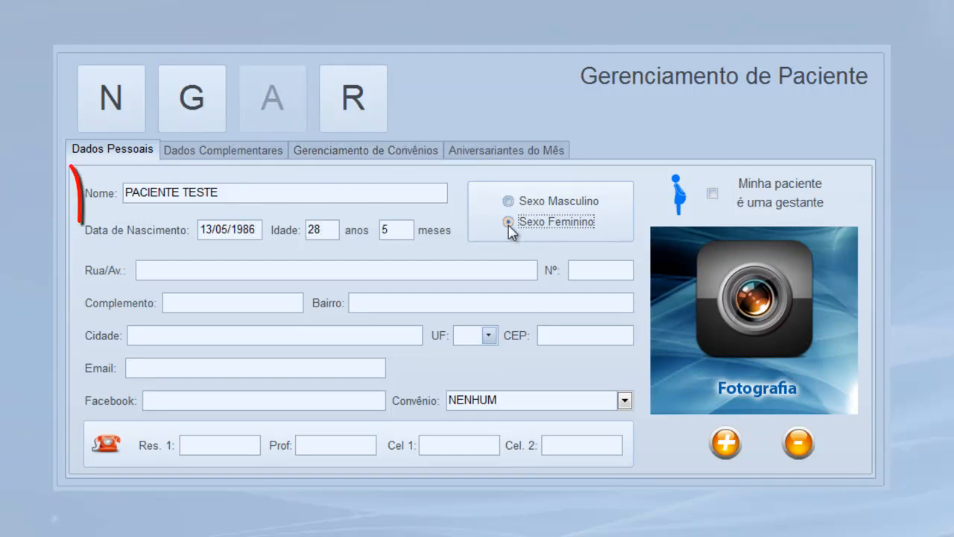
# Fill in the patient's street address, house number and complement, then view Dados Complementares
pyautogui.click(473, 266)
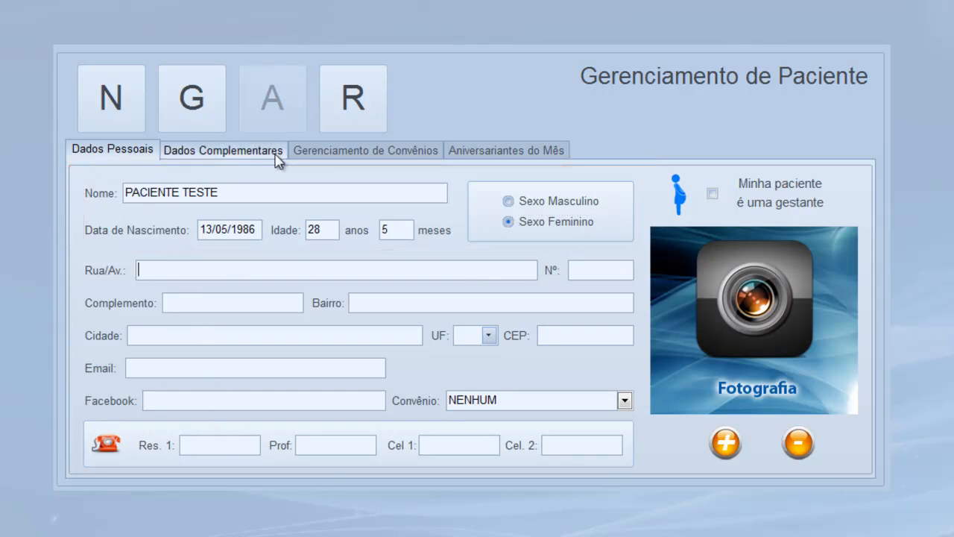
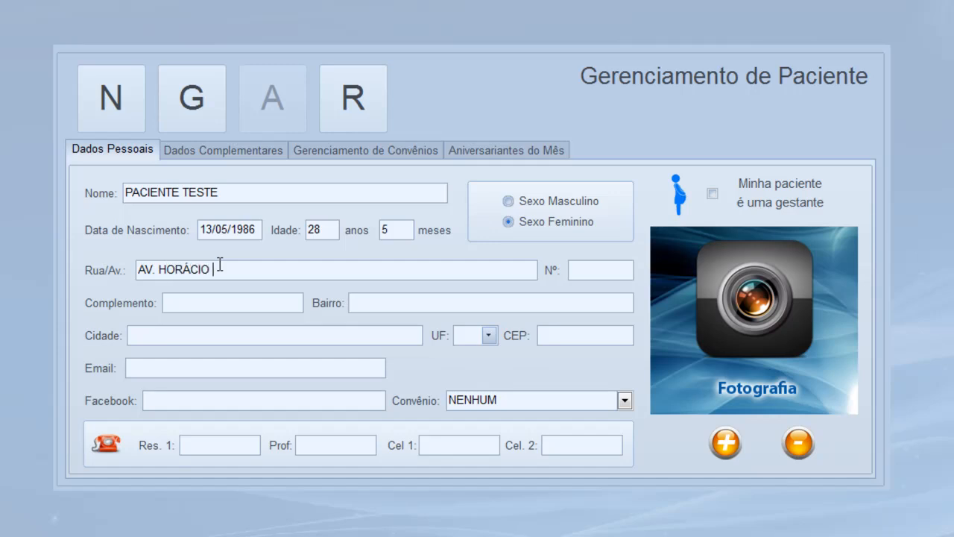
pyautogui.press('Tab')
pyautogui.press('Tab')
pyautogui.write('APO')
pyautogui.press('BackSpace')
pyautogui.write('TO')
pyautogui.write(' 107')
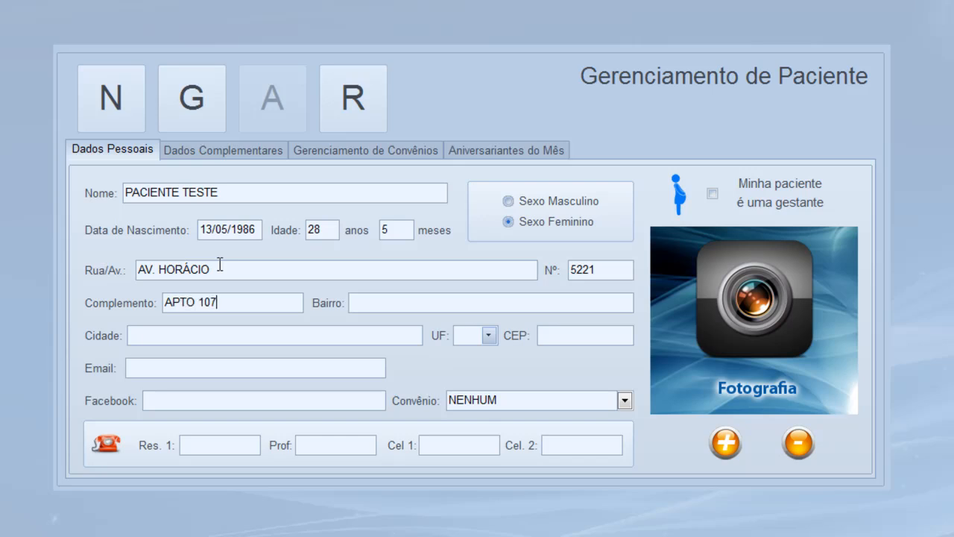
pyautogui.write('CENTRO')
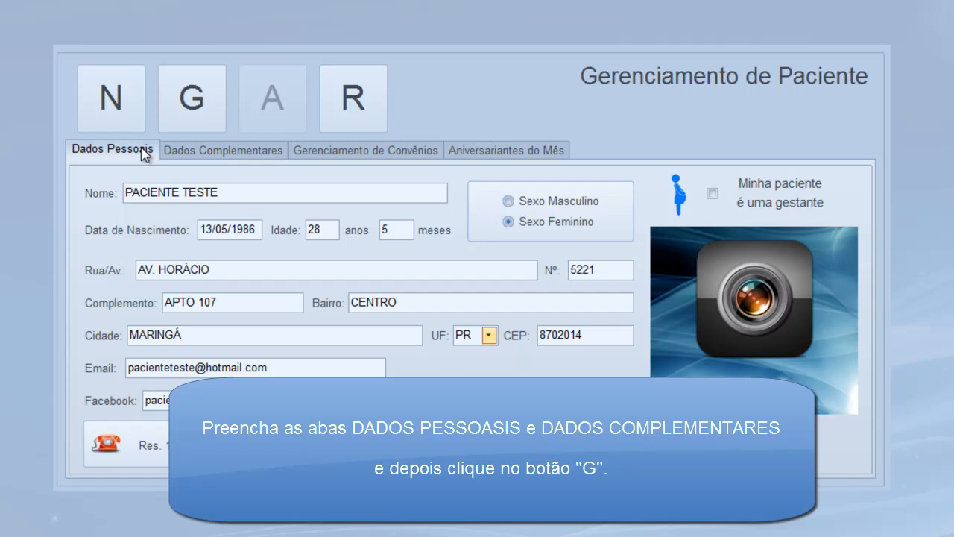
pyautogui.click(187, 160)
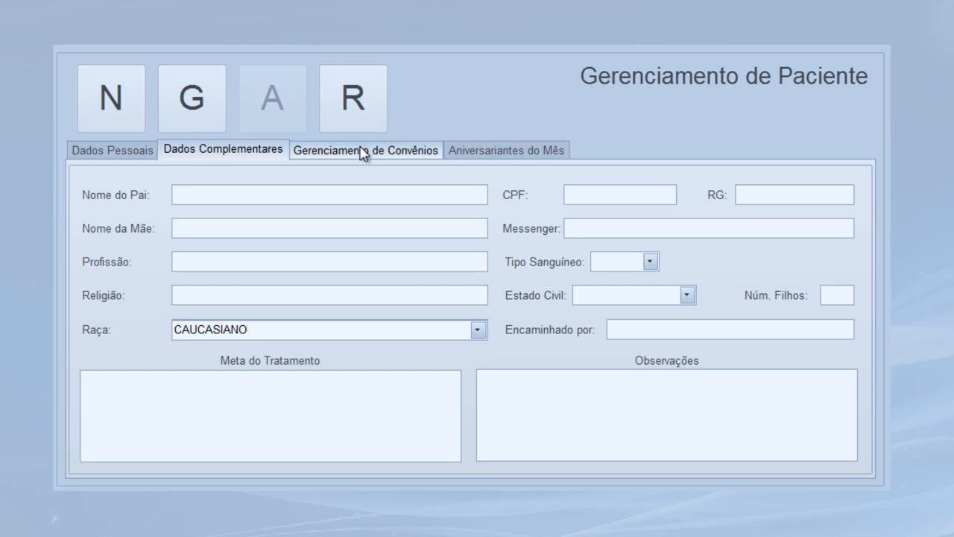
# Save the PACIENTE TESTE record from Dados Pessoais and show Gerenciamento de Convênios
pyautogui.click(110, 151)
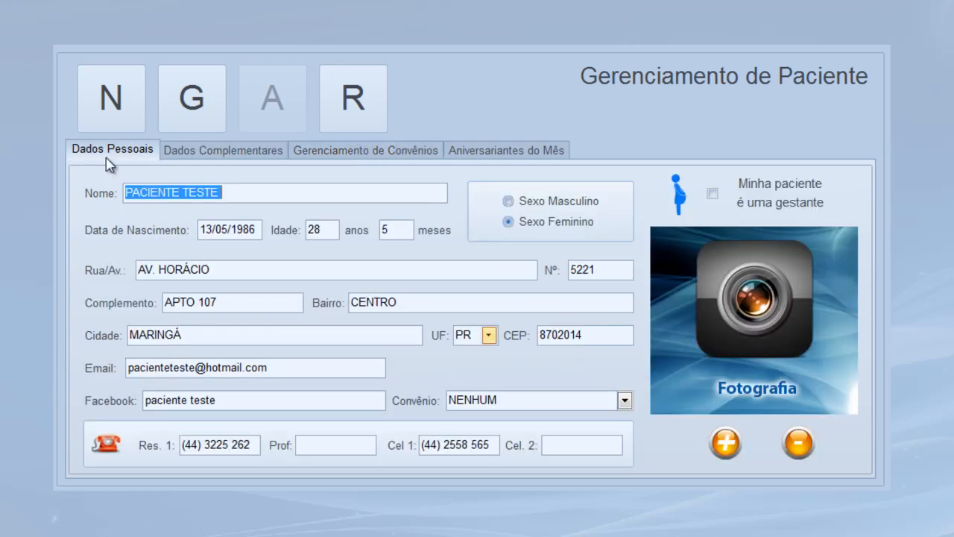
pyautogui.click(201, 119)
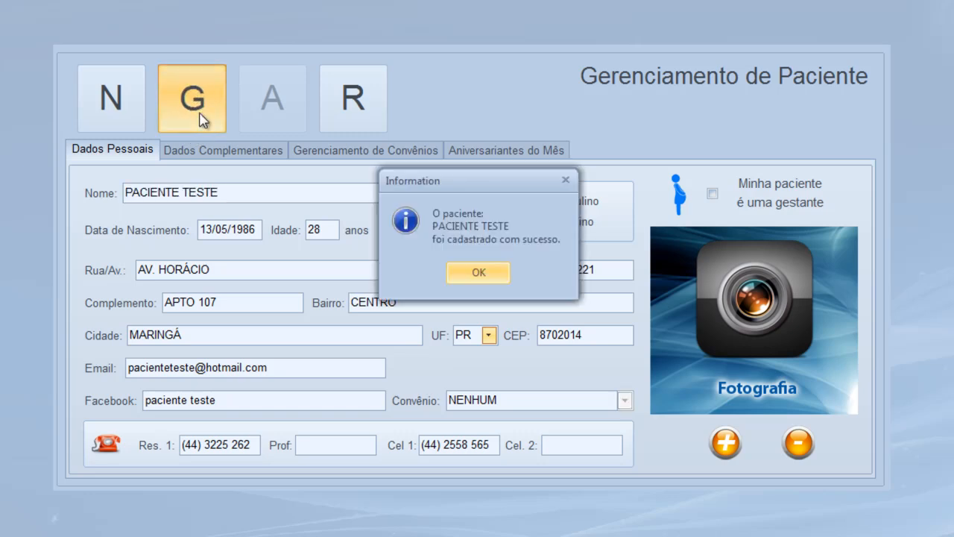
pyautogui.click(496, 281)
pyautogui.click(358, 152)
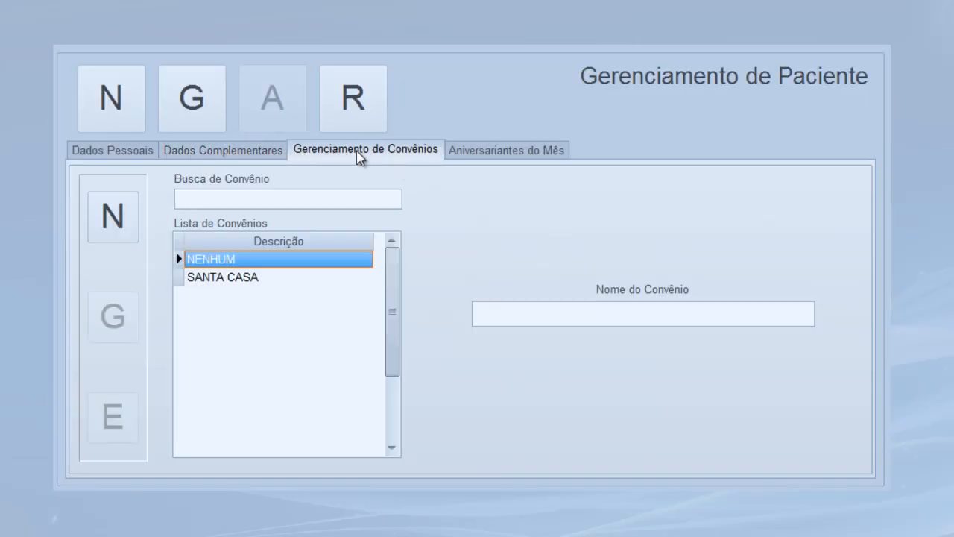
# Add and save a new health plan named UNIMED
pyautogui.click(121, 237)
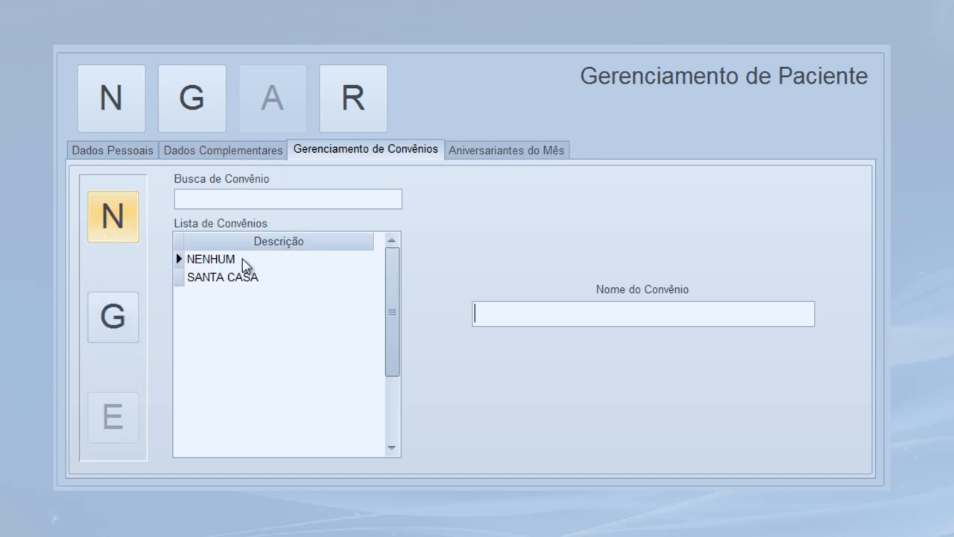
pyautogui.write('UNIMED')
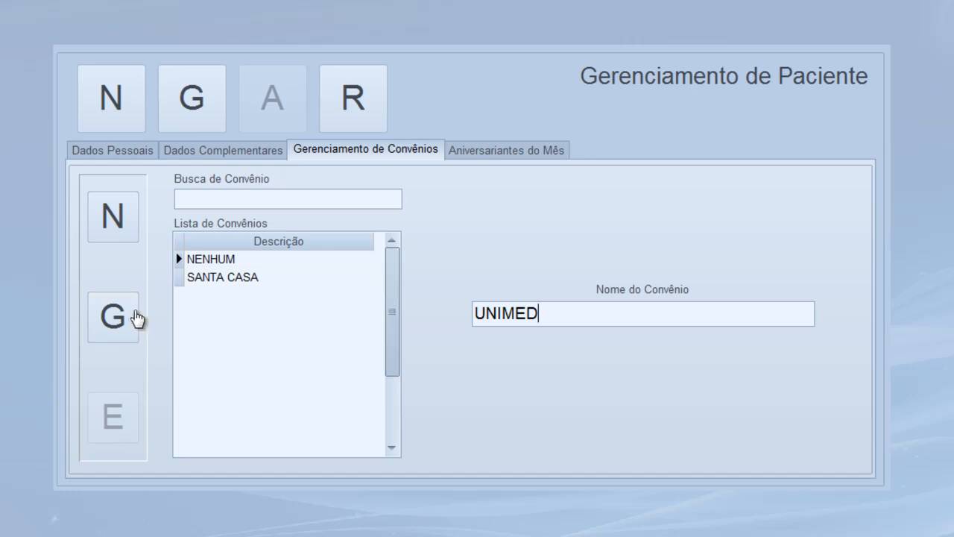
pyautogui.click(134, 319)
pyautogui.click(471, 267)
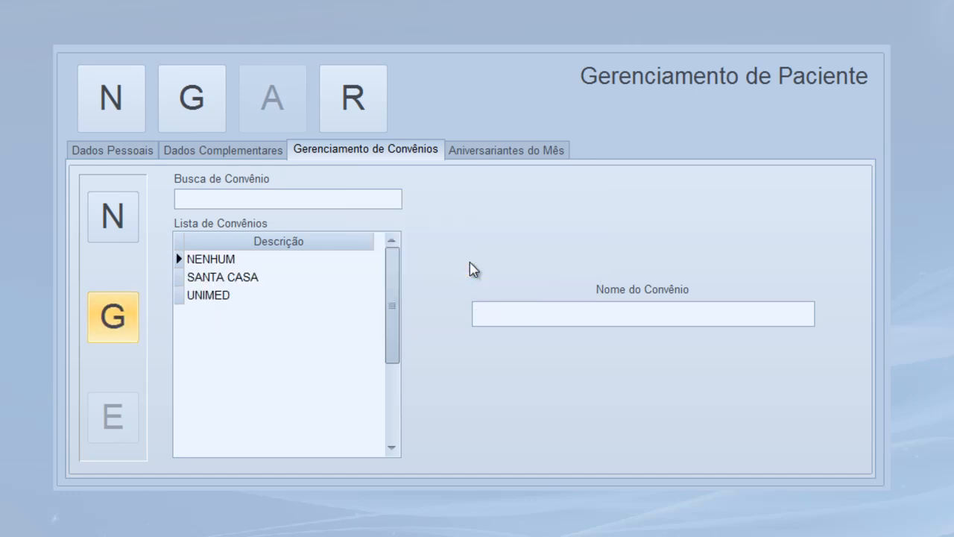
# Check the Aniversariantes do Mês list, then return to Dados Pessoais
pyautogui.click(488, 152)
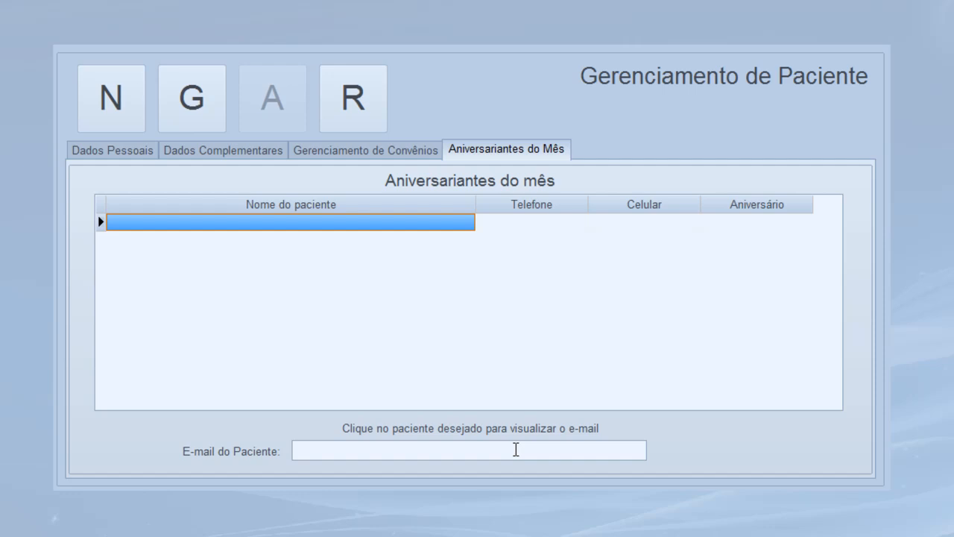
pyautogui.click(106, 157)
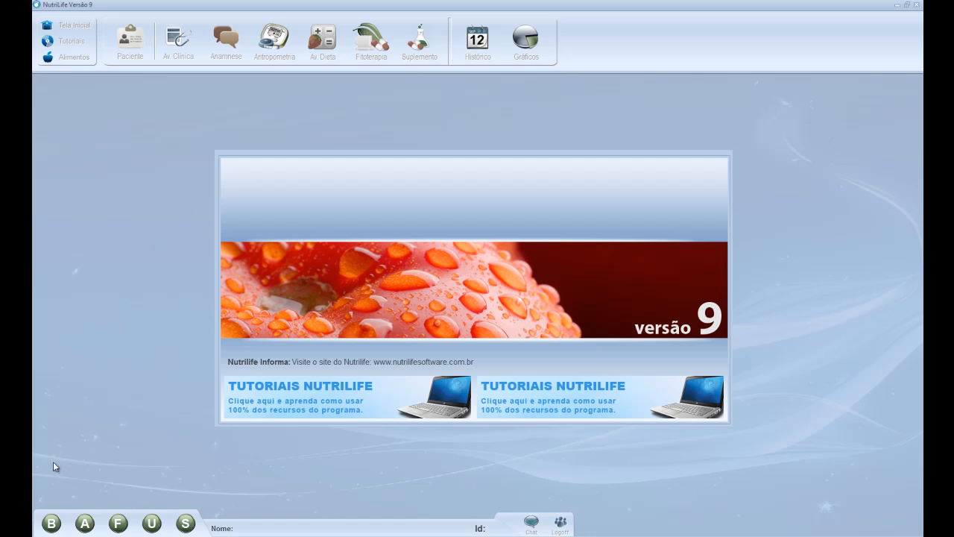
# Open Busca de Paciente and select PACIENTE TESTE as the current patient
pyautogui.click(52, 524)
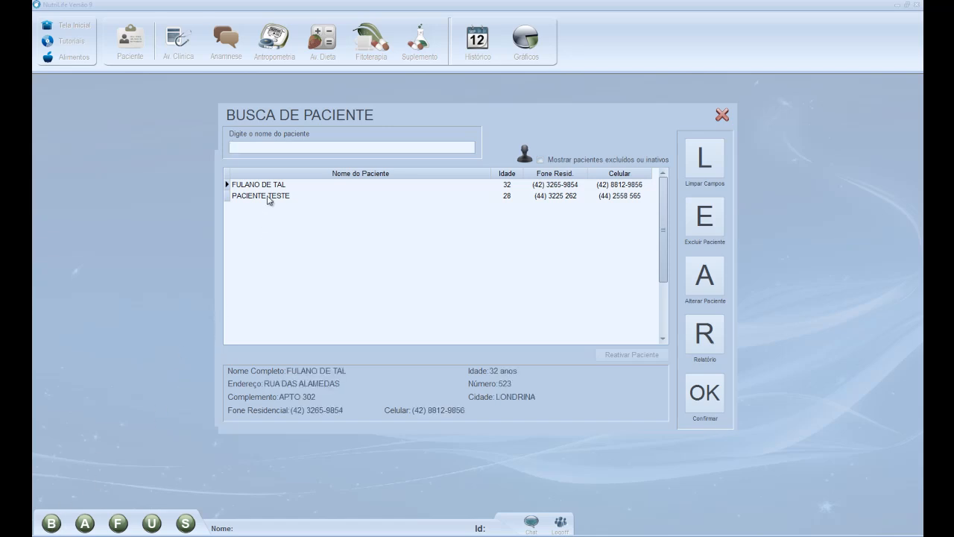
pyautogui.doubleClick(269, 196)
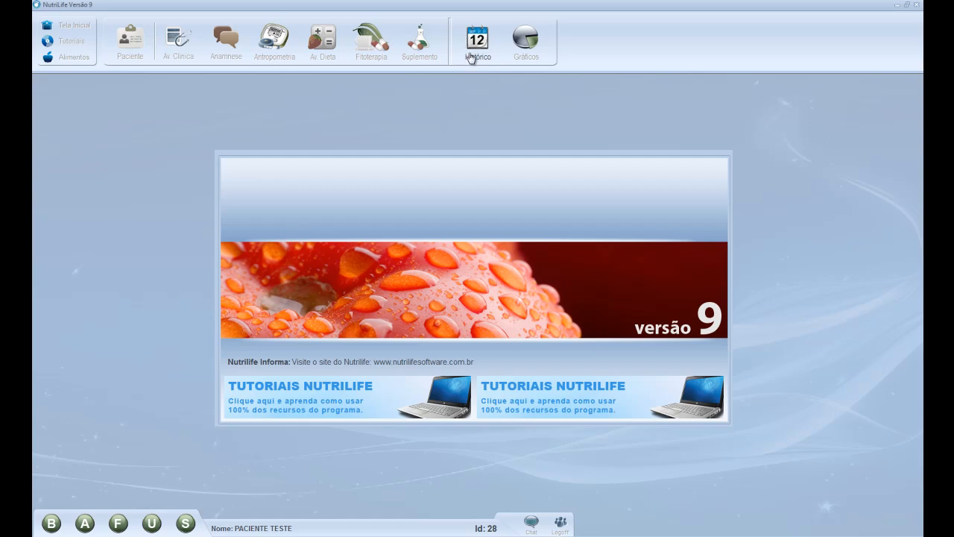
# Start a new lab exam dated 23/09/2014 and begin typing 'laboratóri' as the doctor/lab name
pyautogui.click(170, 52)
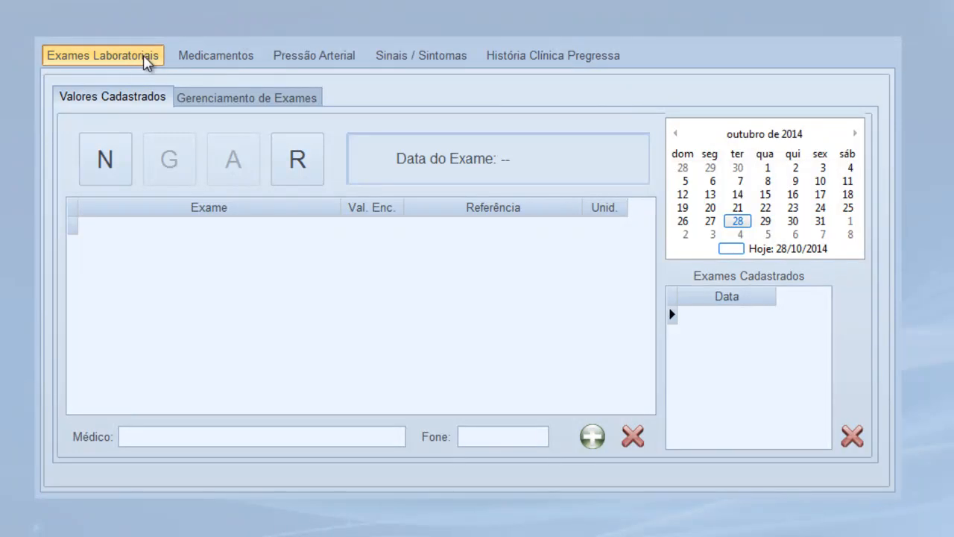
pyautogui.click(106, 172)
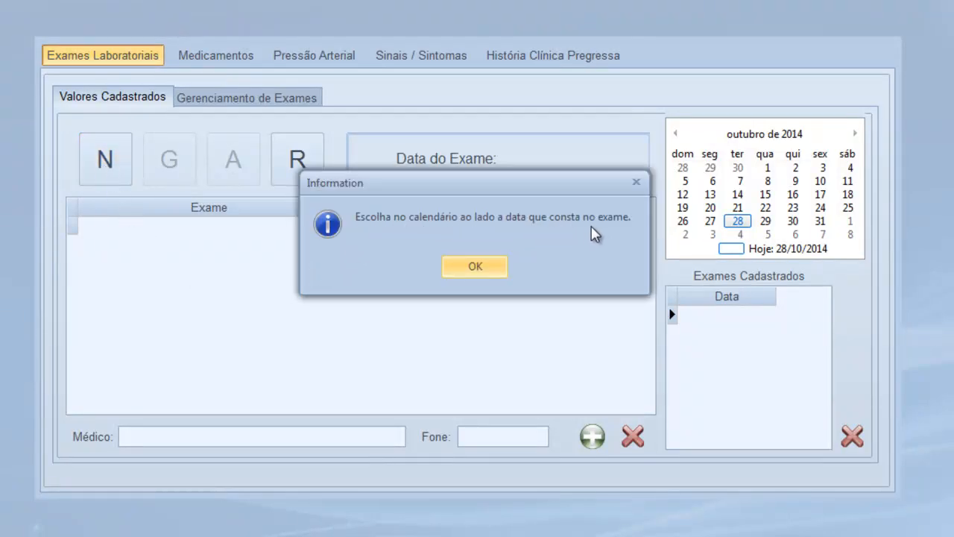
pyautogui.click(489, 266)
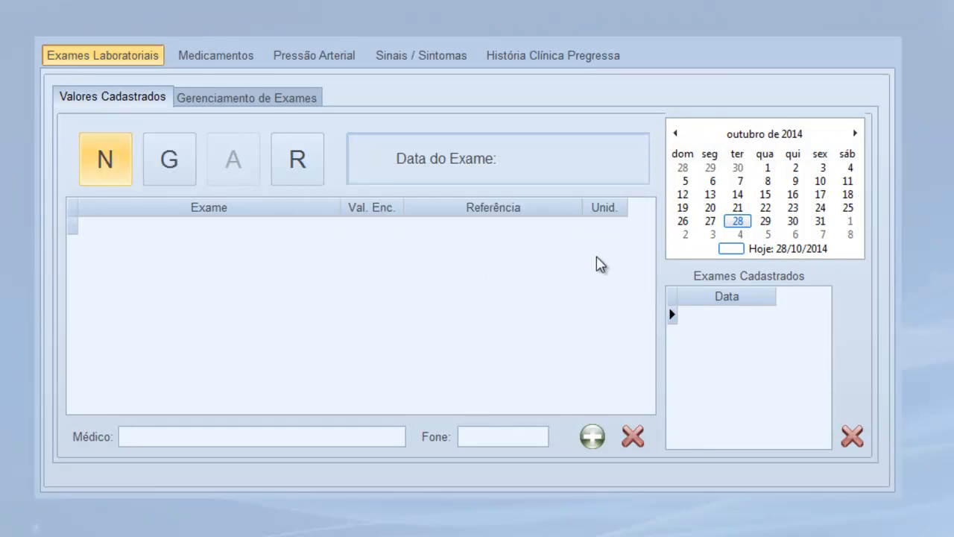
pyautogui.click(676, 134)
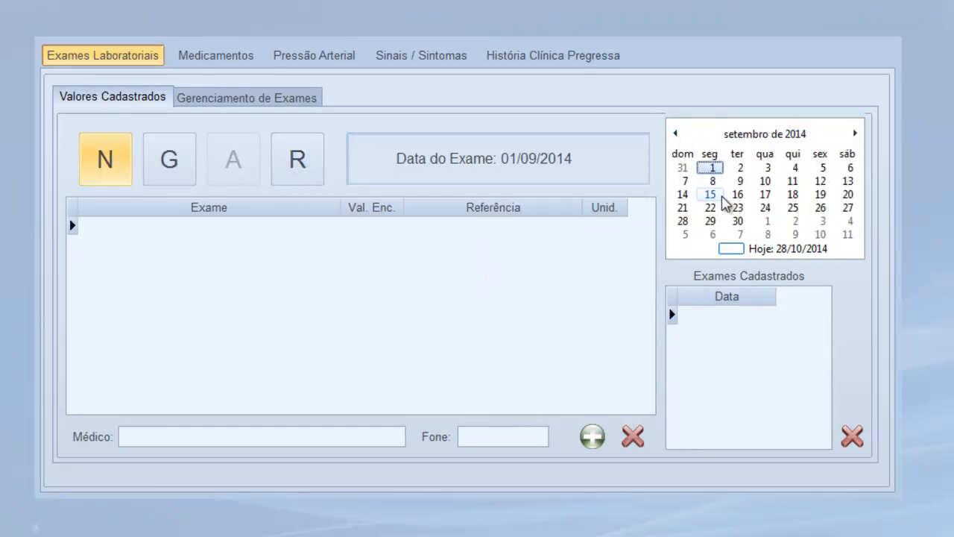
pyautogui.click(738, 208)
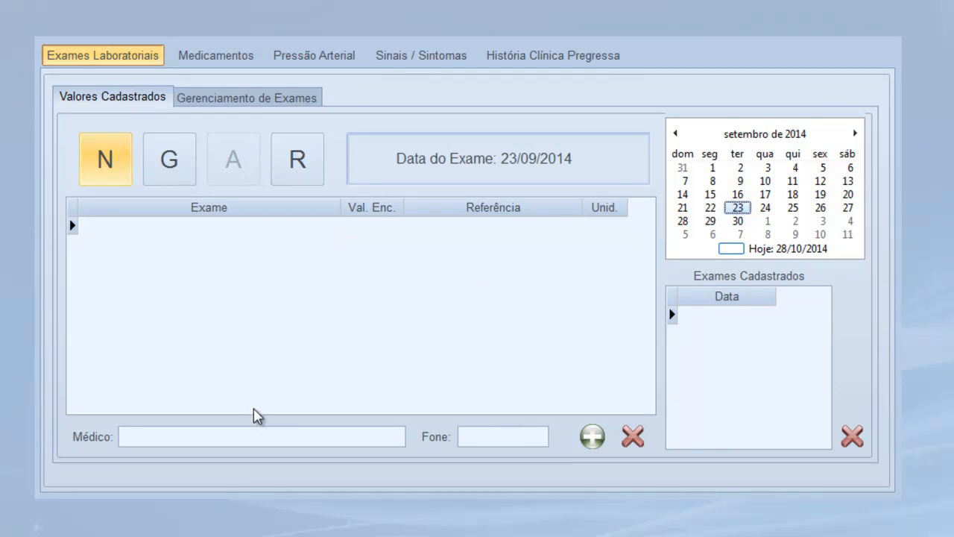
pyautogui.click(230, 433)
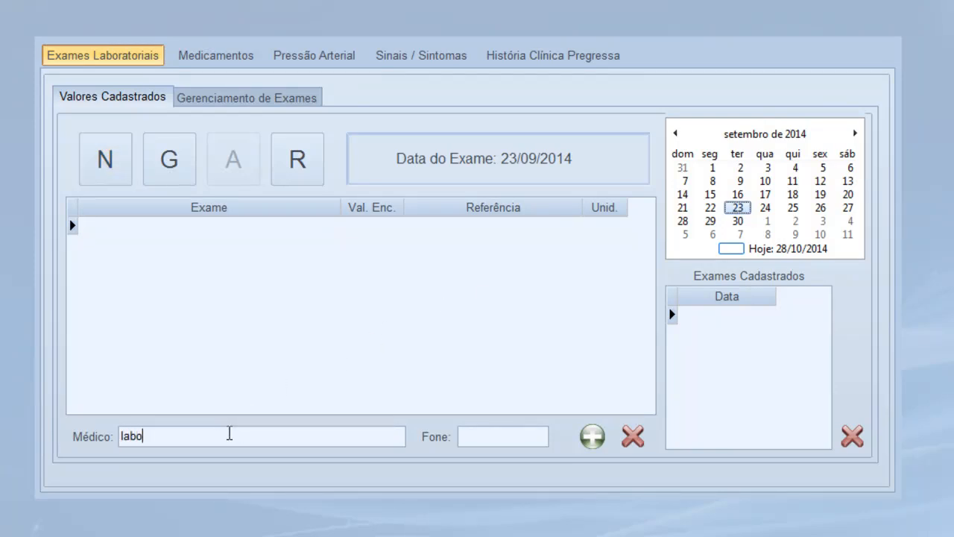
pyautogui.write('laboratório/médico')
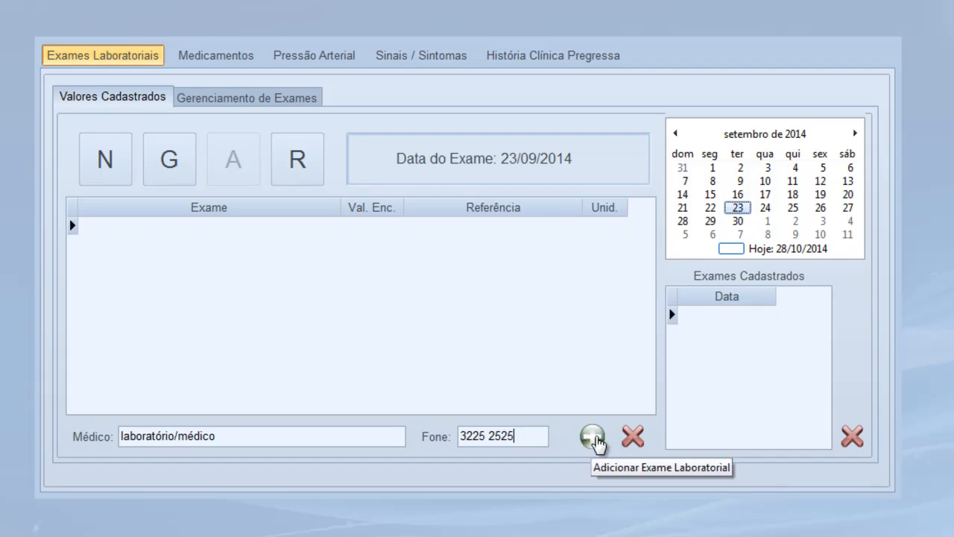
# Search exams for 'COLES', pick COLESTEROL TOTAL - CT and review its interpretation notes
pyautogui.click(593, 438)
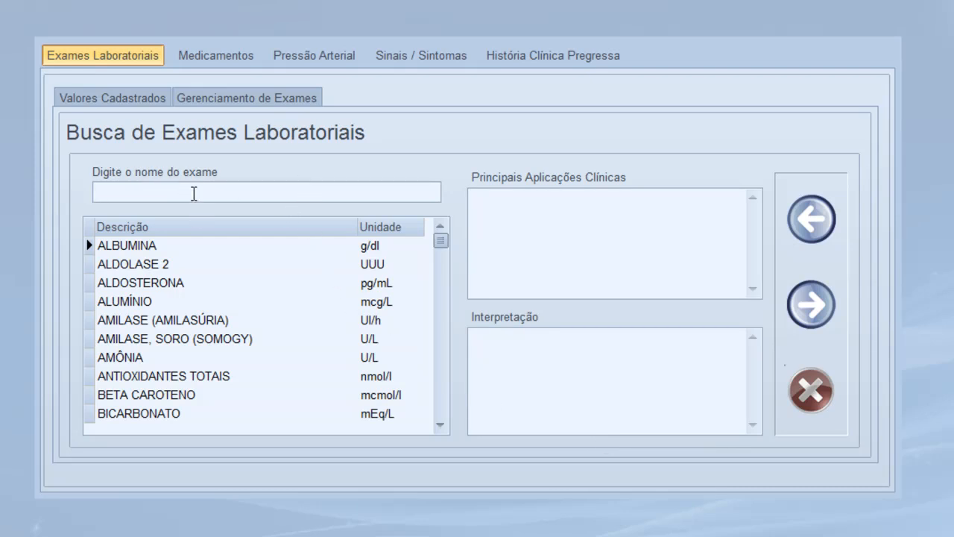
pyautogui.write('COLES')
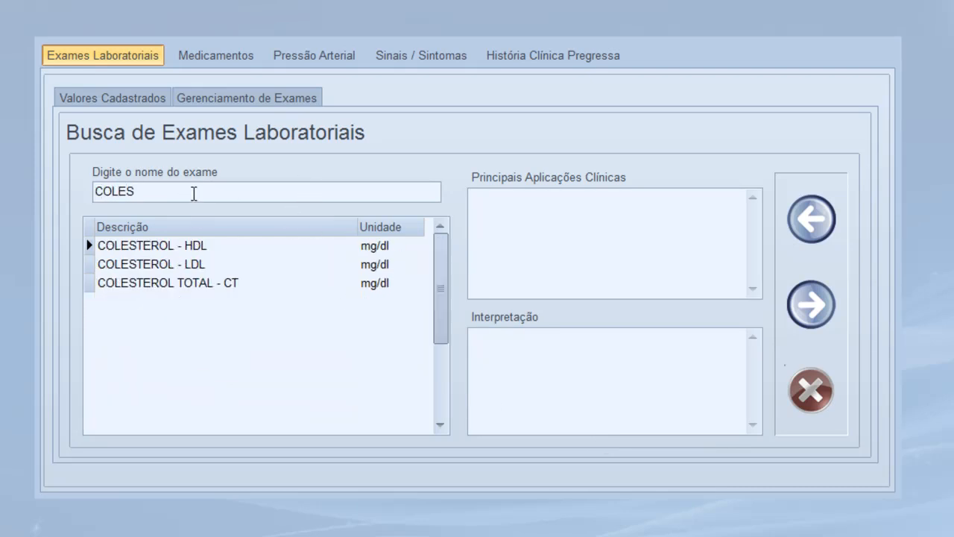
pyautogui.click(161, 287)
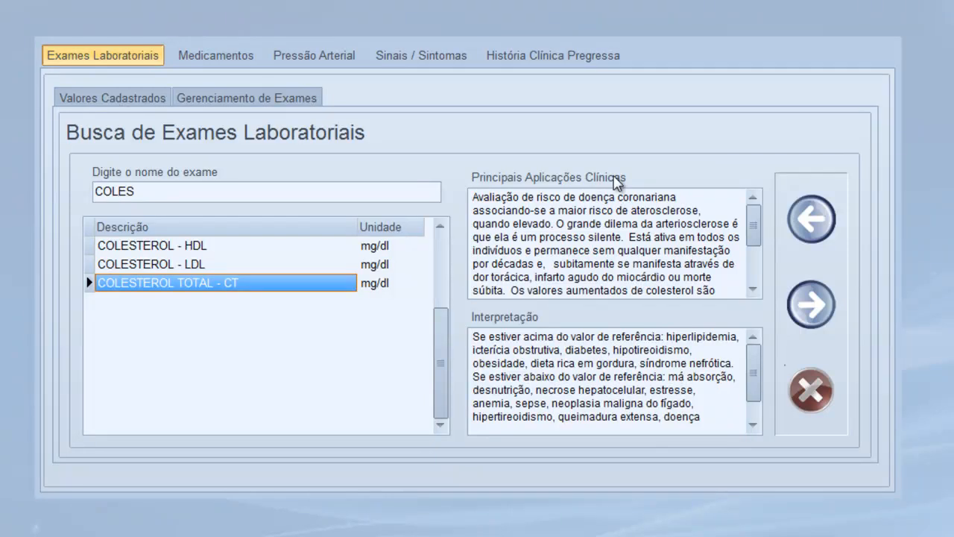
pyautogui.click(754, 290)
pyautogui.click(754, 290)
pyautogui.click(754, 290)
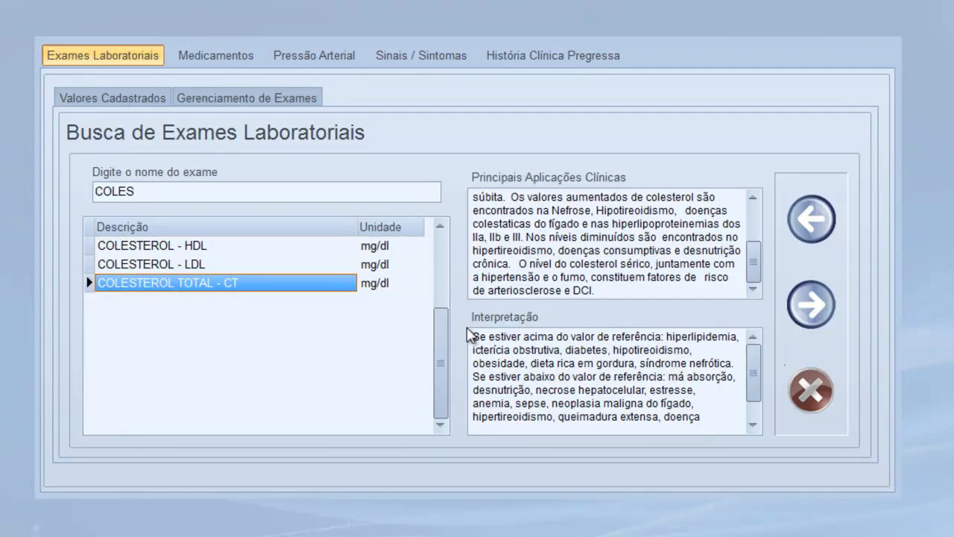
pyautogui.moveTo(474, 337); pyautogui.dragTo(709, 363)
pyautogui.click(668, 337)
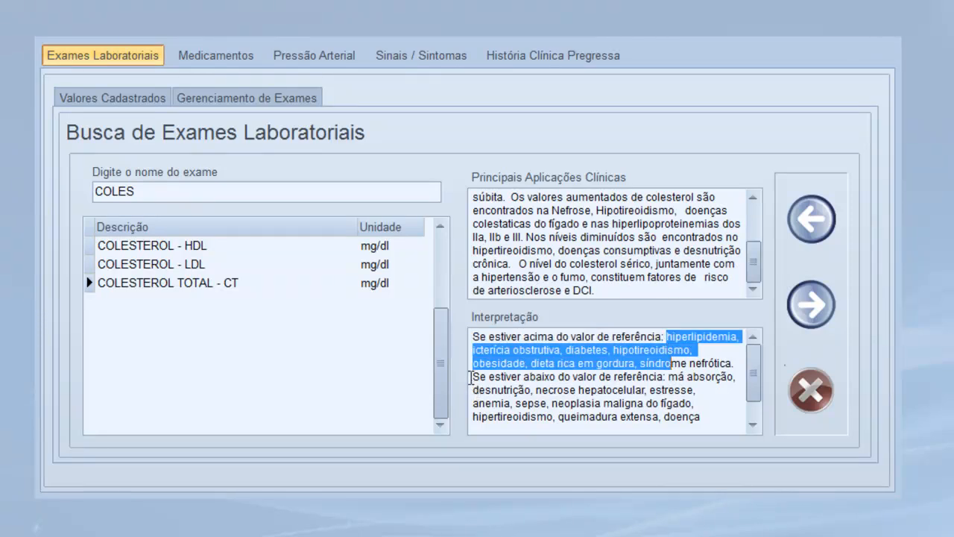
pyautogui.moveTo(480, 378); pyautogui.dragTo(667, 380)
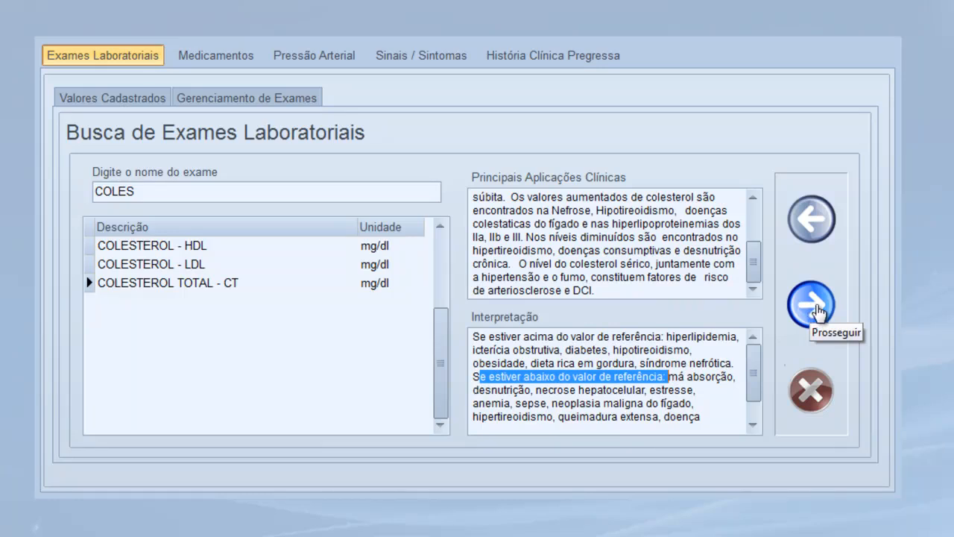
pyautogui.click(812, 306)
# Record total cholesterol 182 mg/dl with range ADULTO > 20 ANOS - ÓTIMO (< 200) and save
pyautogui.click(672, 213)
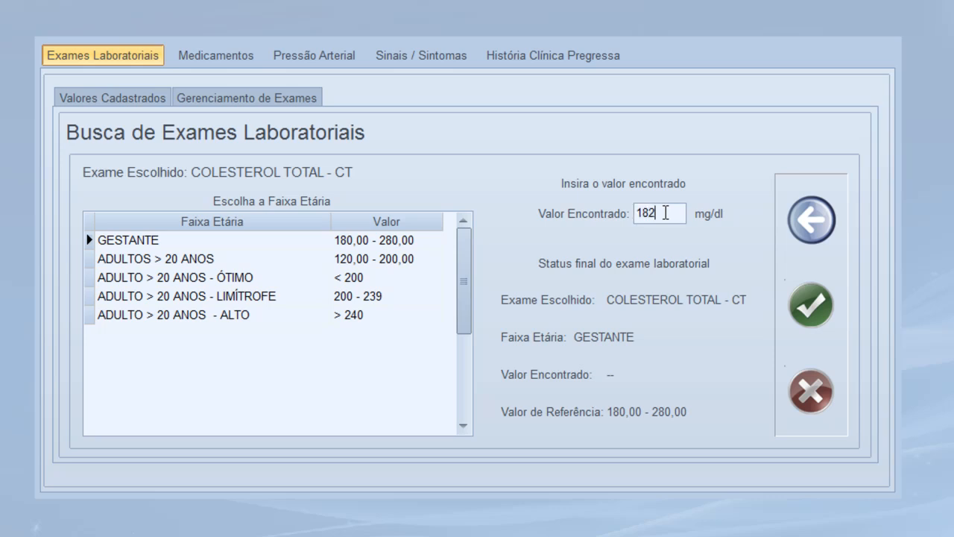
pyautogui.click(237, 260)
pyautogui.click(236, 277)
pyautogui.click(237, 296)
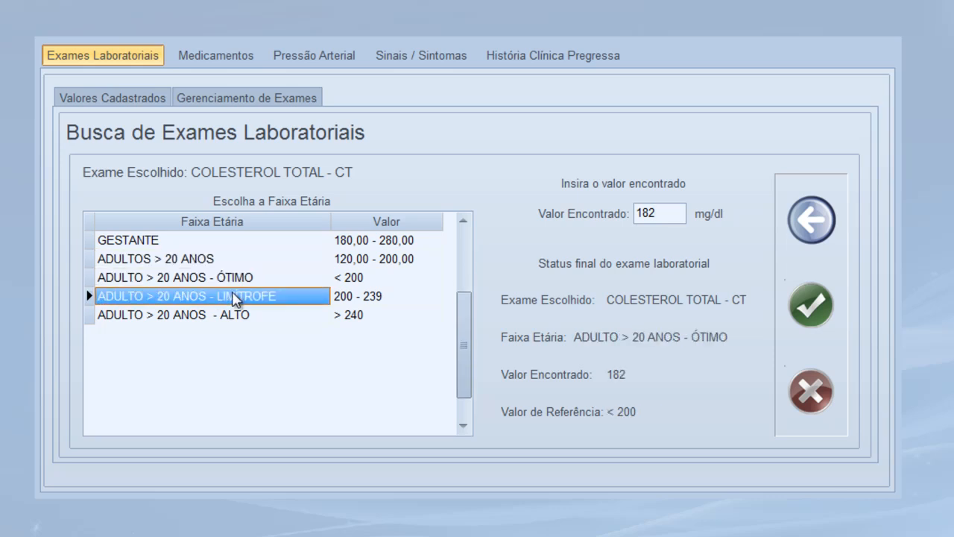
pyautogui.click(237, 321)
pyautogui.click(240, 276)
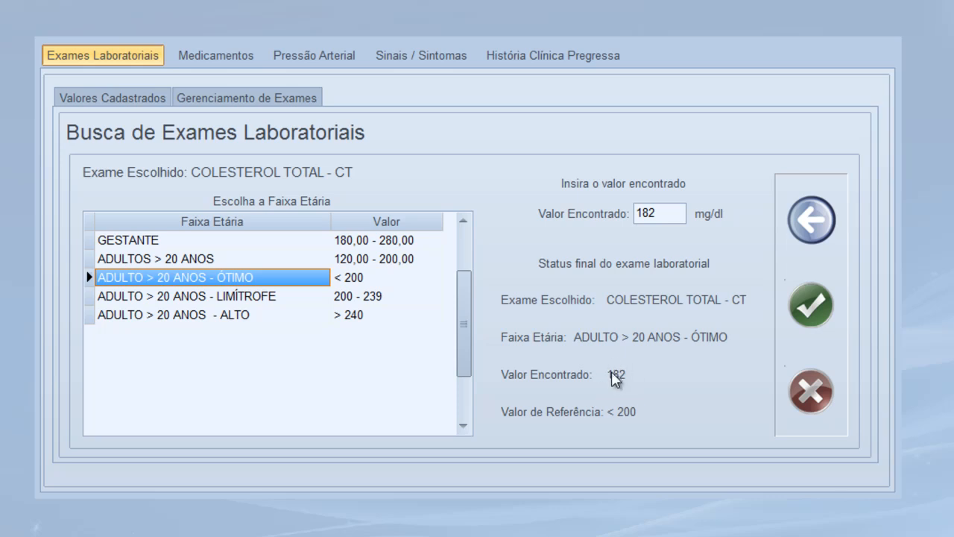
pyautogui.click(254, 297)
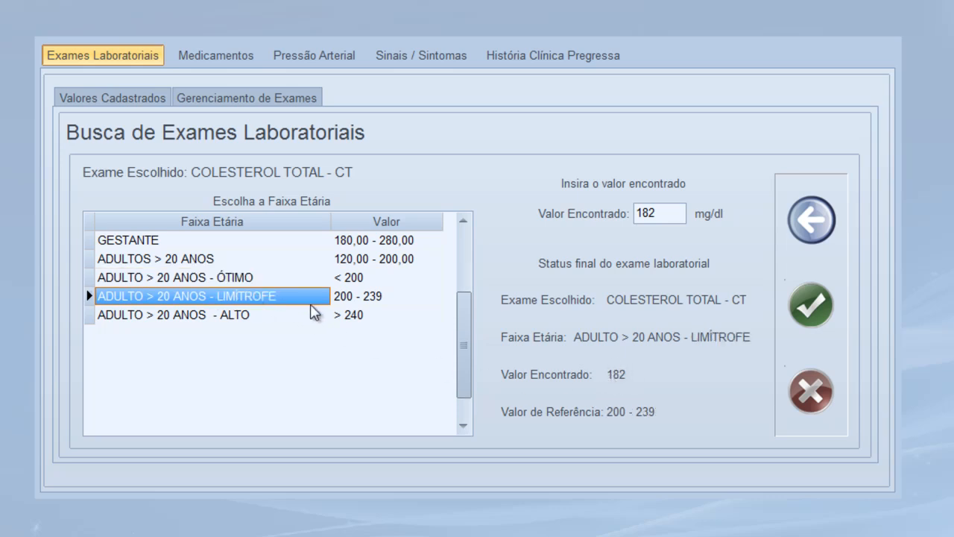
pyautogui.click(247, 317)
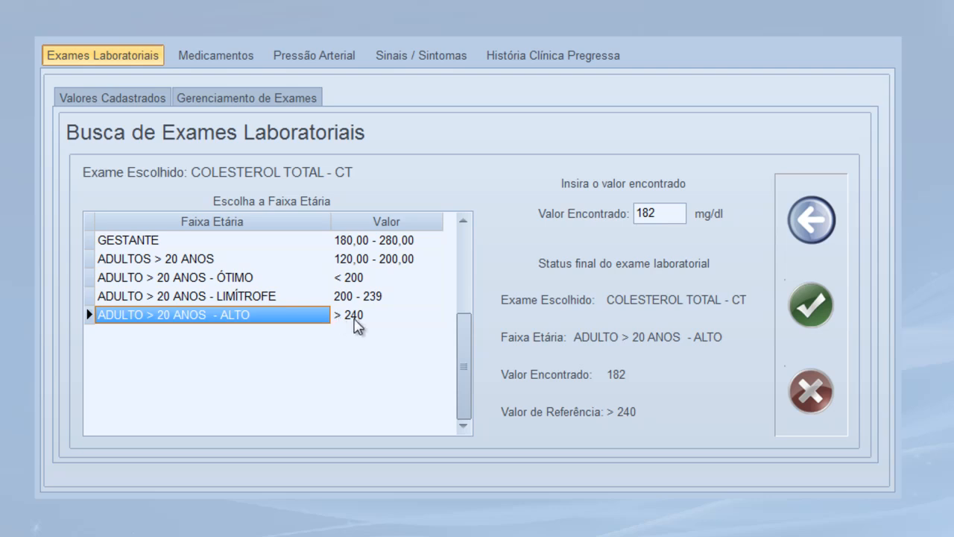
pyautogui.click(253, 280)
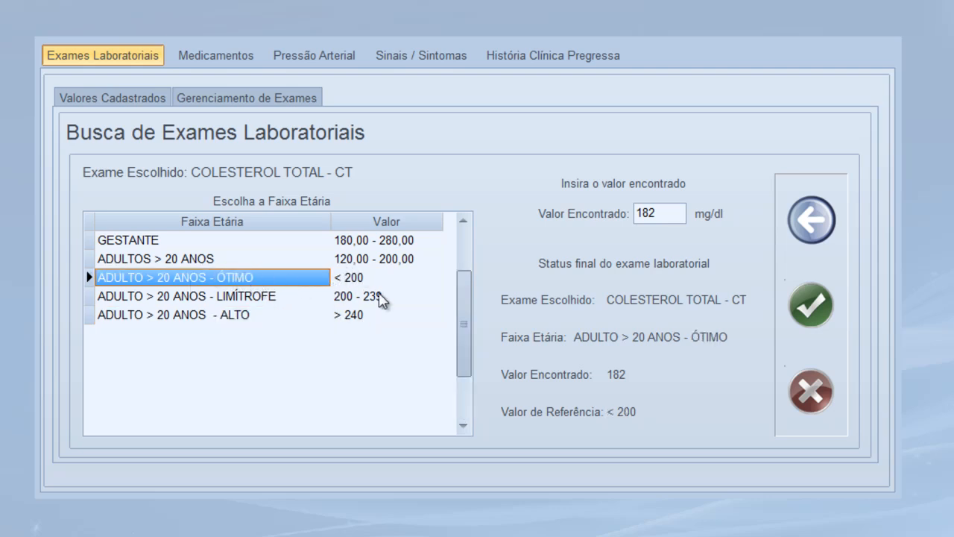
pyautogui.click(796, 308)
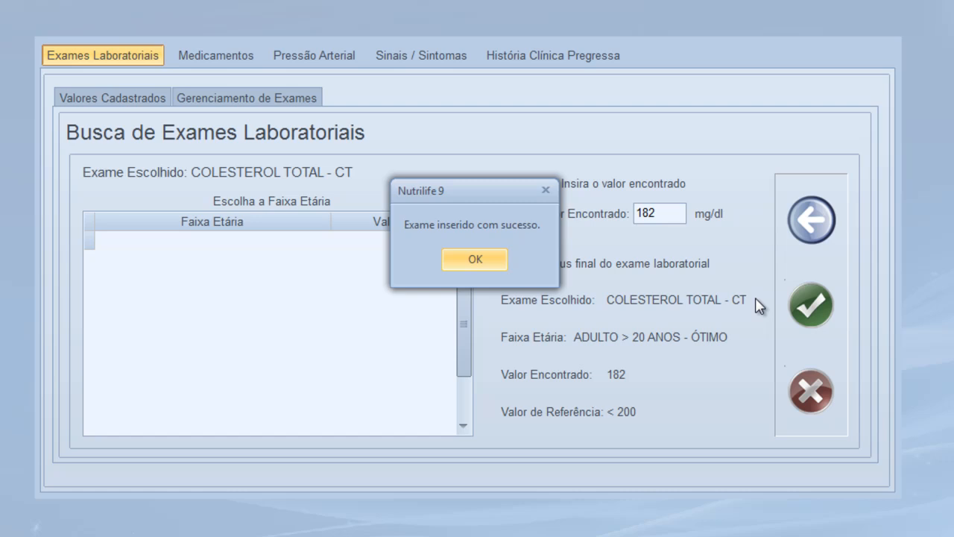
pyautogui.click(472, 260)
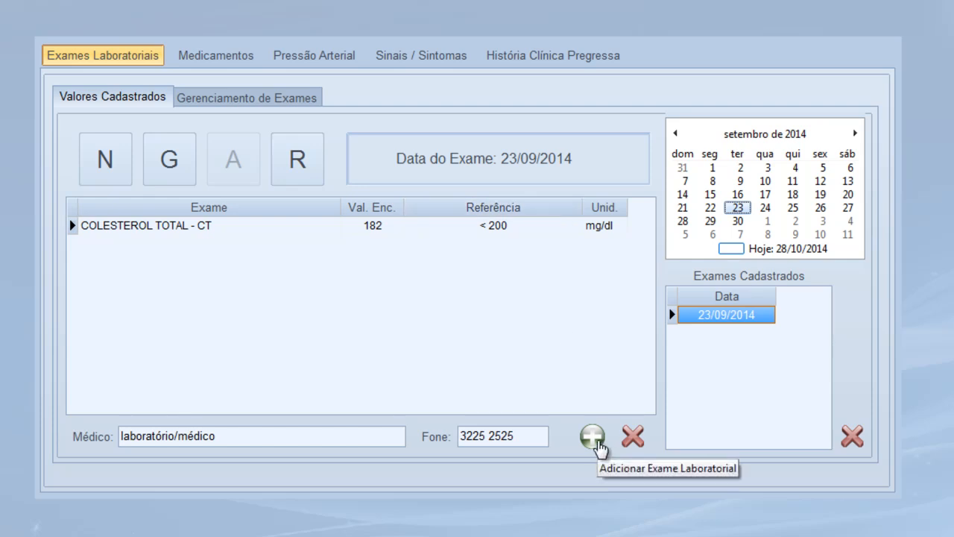
# Search 'TRIGL' and select the TRIGLICERÍDEOS - TG exam to add a result
pyautogui.click(592, 438)
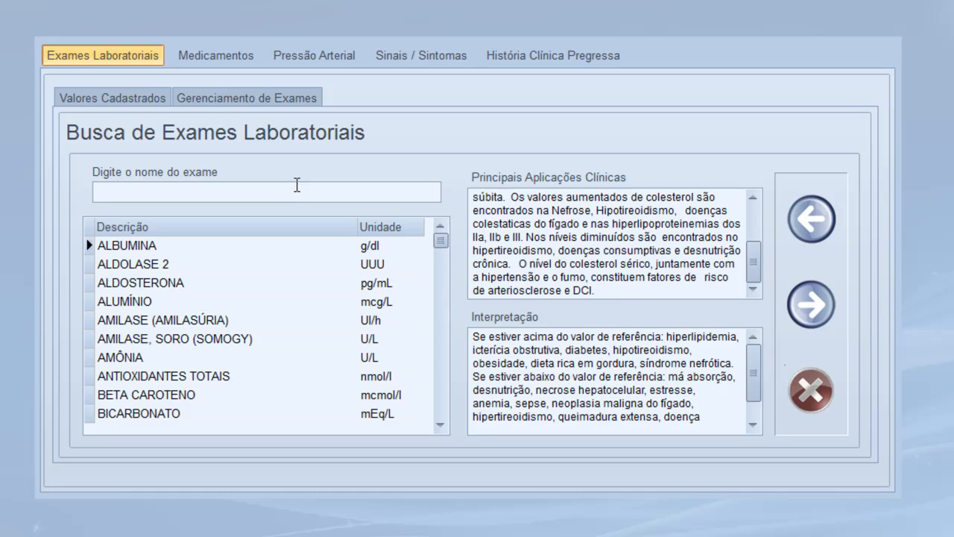
pyautogui.write('TRIGL')
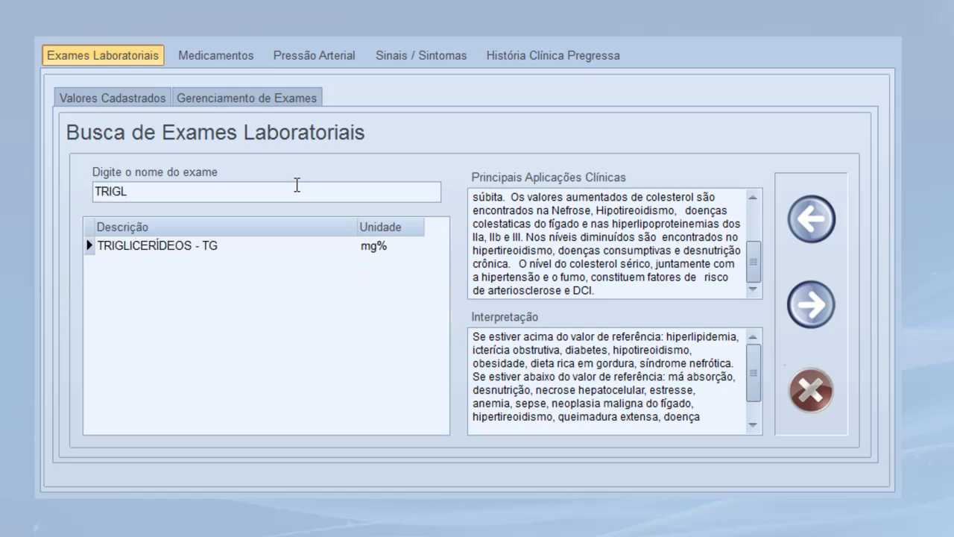
pyautogui.click(200, 264)
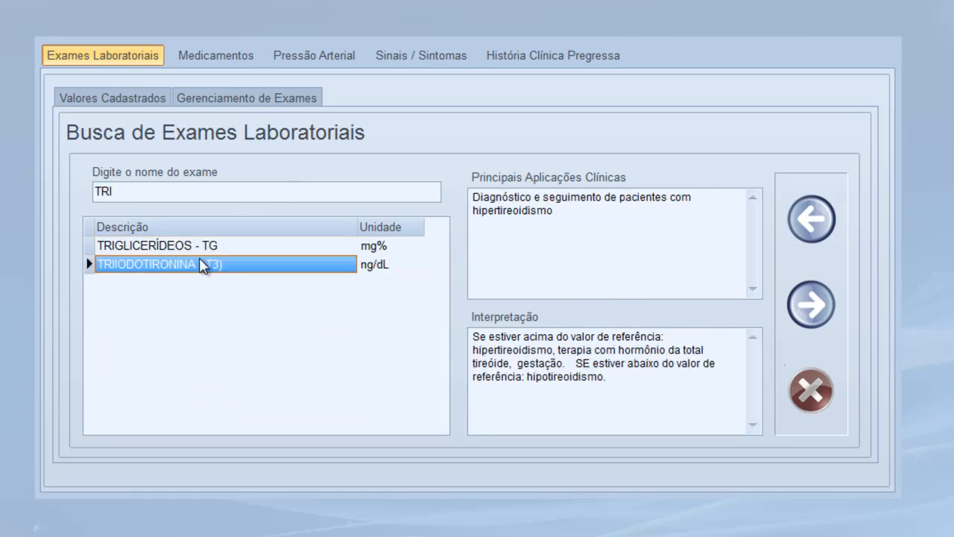
pyautogui.click(192, 248)
pyautogui.click(803, 304)
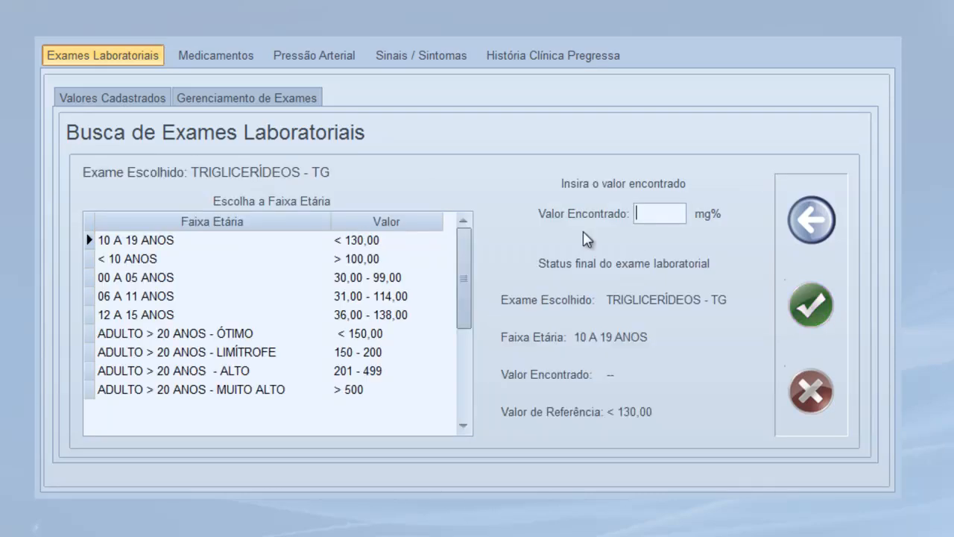
# Record a triglycerides result of 135 mg% under the adult ÓTIMO (< 150,00) range and save it
pyautogui.click(645, 217)
pyautogui.click(259, 334)
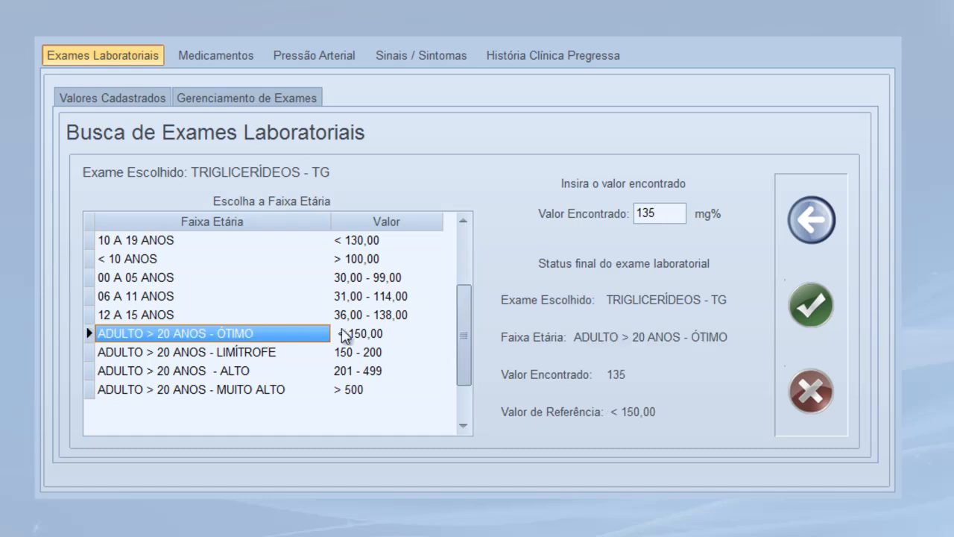
pyautogui.click(360, 353)
pyautogui.click(364, 334)
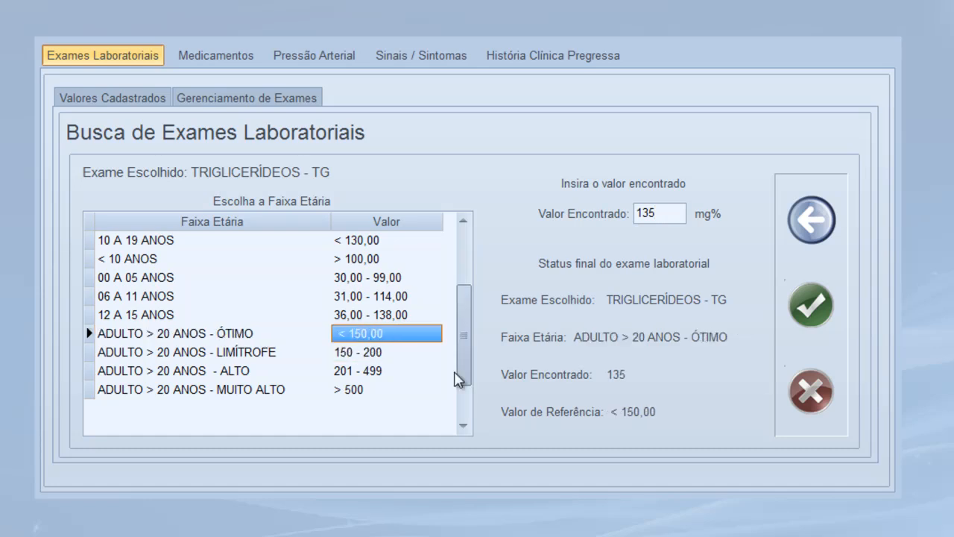
pyautogui.click(801, 307)
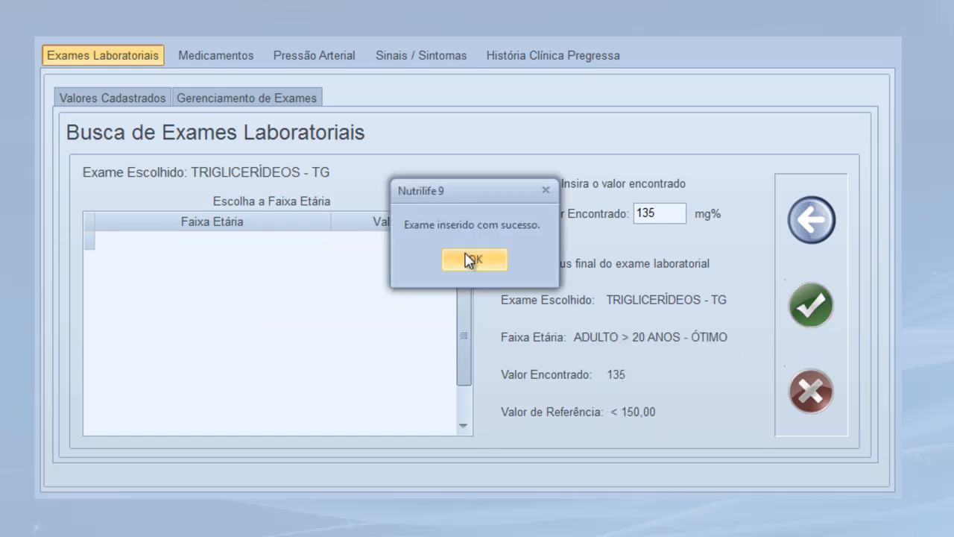
pyautogui.click(472, 259)
pyautogui.click(592, 436)
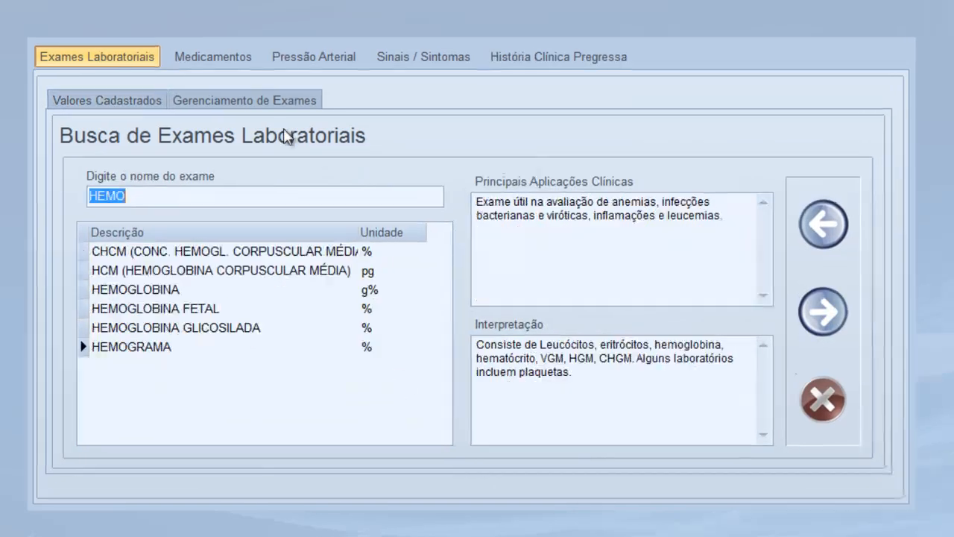
# Add a HEMOGLOBINA result of 16 with the MULHERES: 12 A 18 ANOS reference range
pyautogui.click(183, 195)
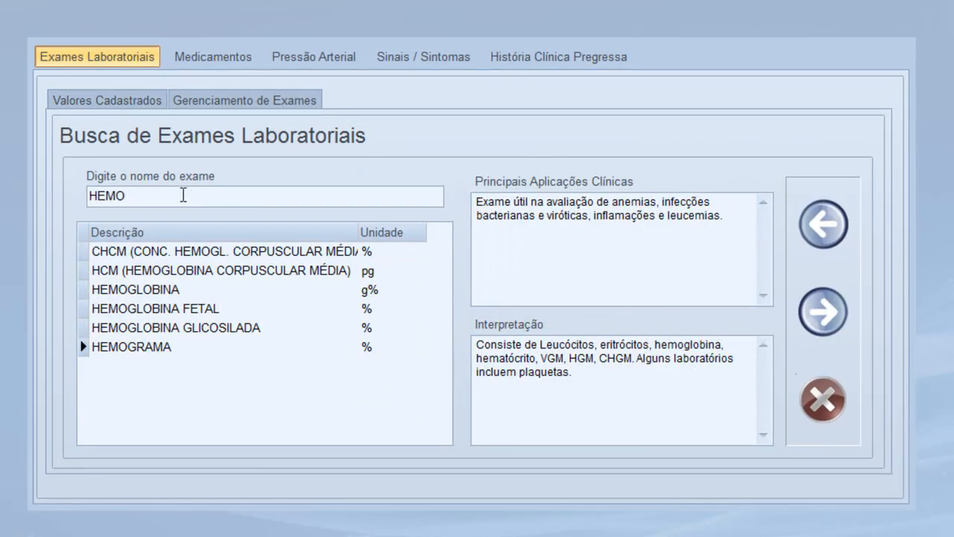
pyautogui.click(171, 291)
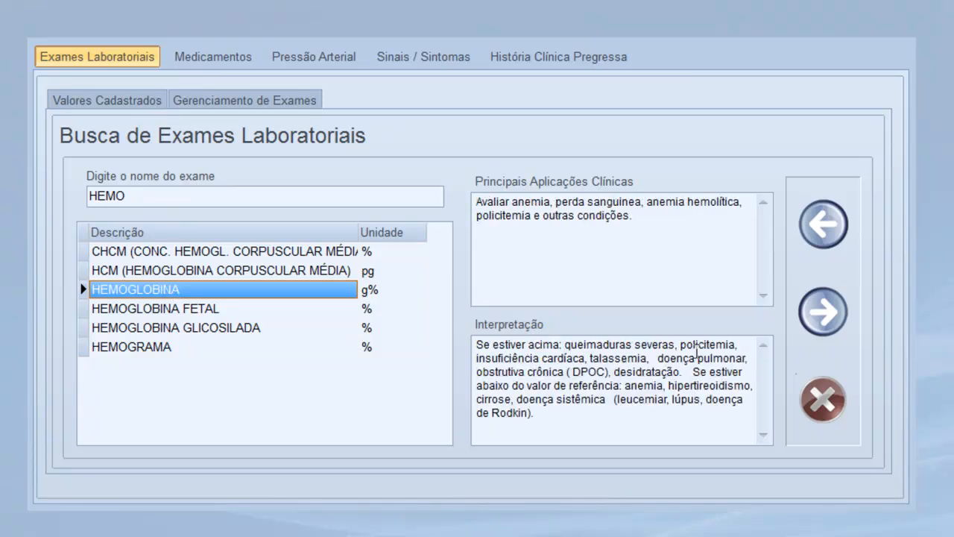
pyautogui.click(812, 311)
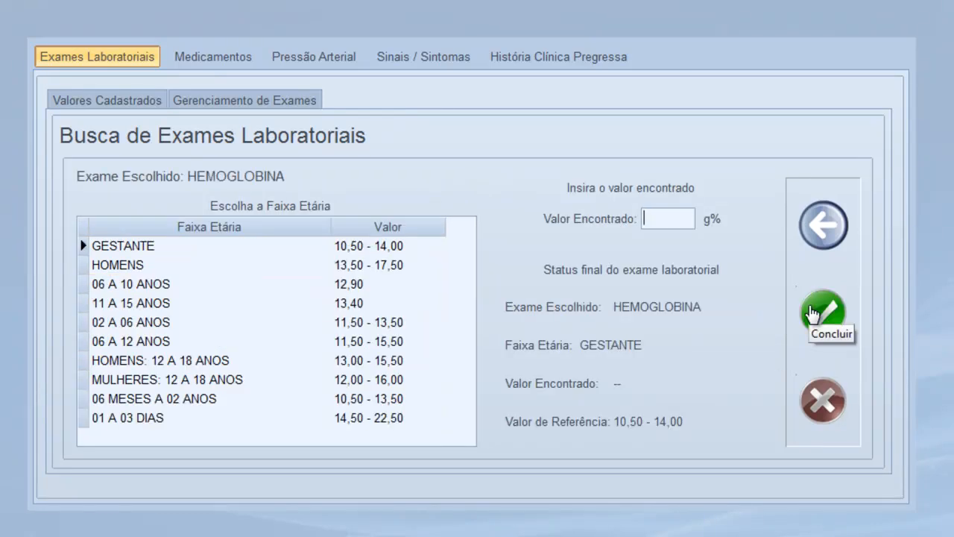
pyautogui.write('16')
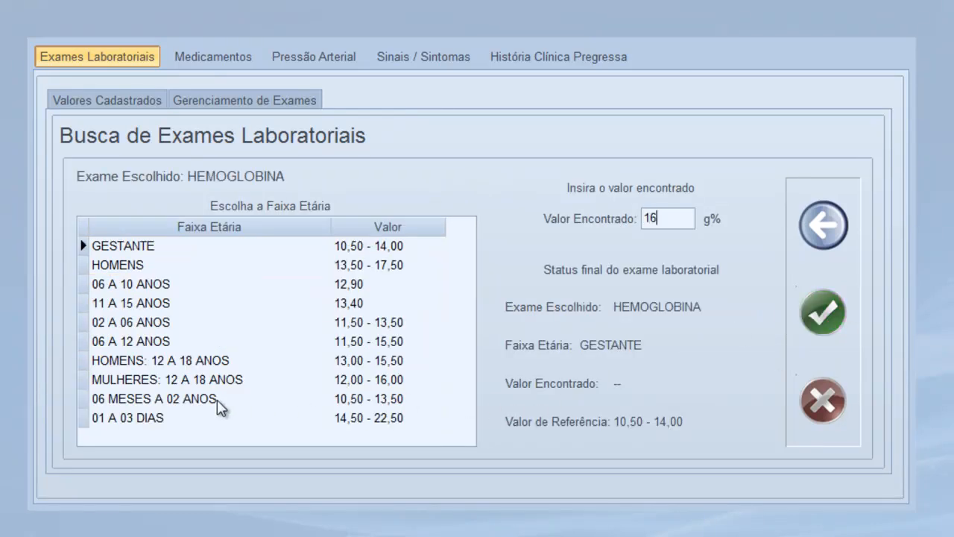
pyautogui.click(240, 380)
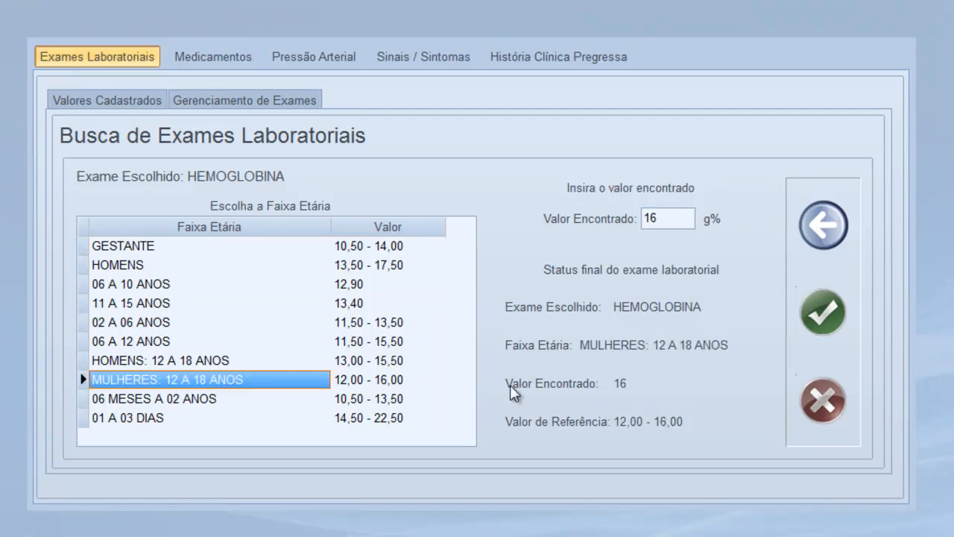
pyautogui.click(805, 330)
pyautogui.click(467, 263)
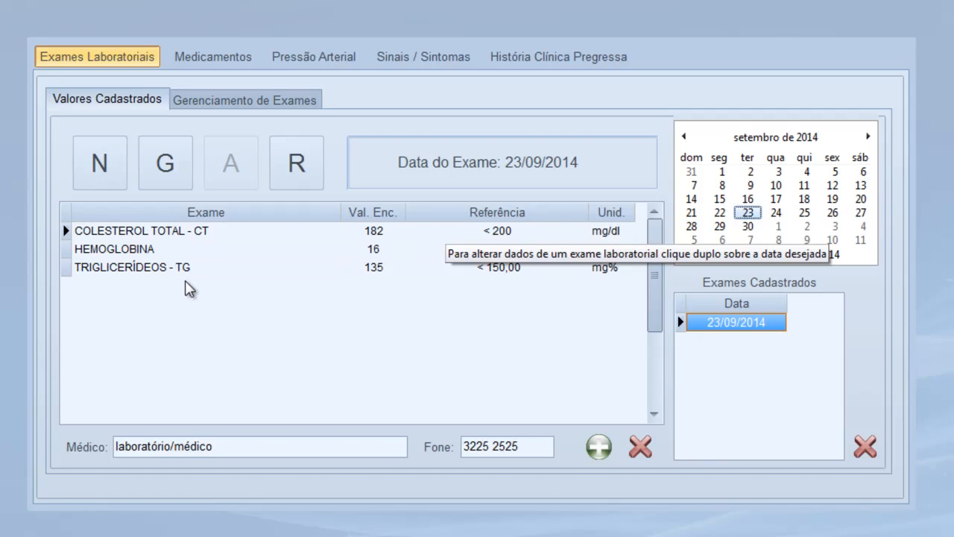
# Save the patient's lab exams and go to the Medicamentos section
pyautogui.click(164, 179)
pyautogui.click(501, 282)
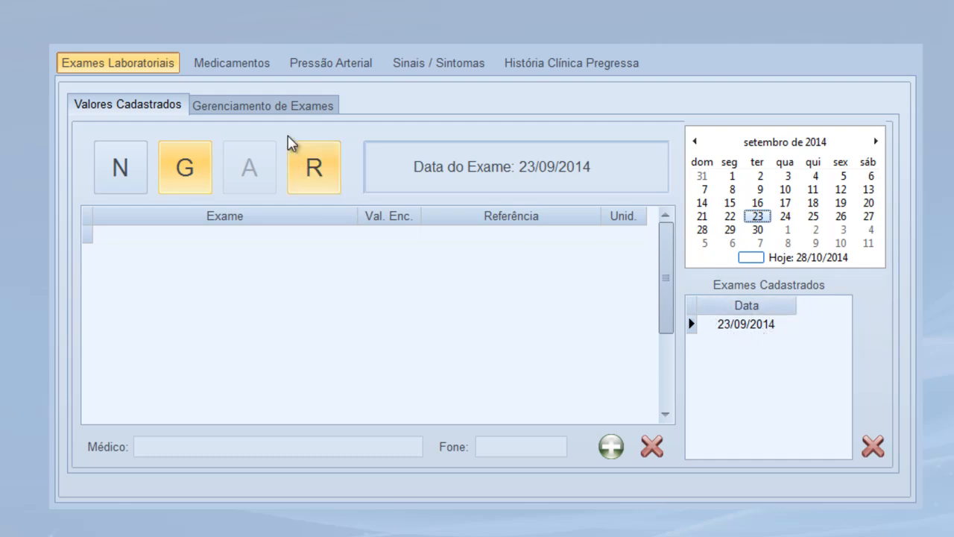
pyautogui.click(239, 67)
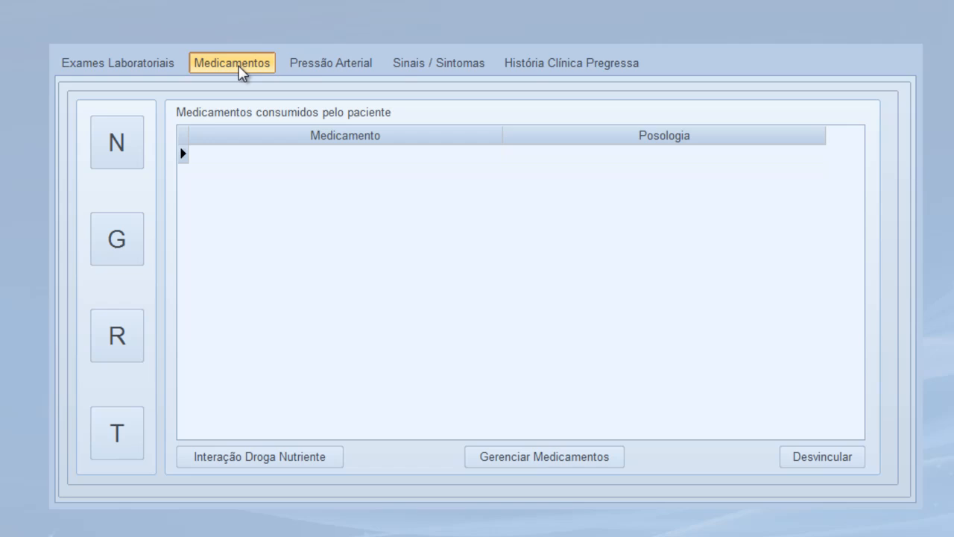
# Link ABLOK PLUS with dosage '1X AO DIA NO CAFÉ DA MANHÃ' and save the medication list
pyautogui.click(131, 161)
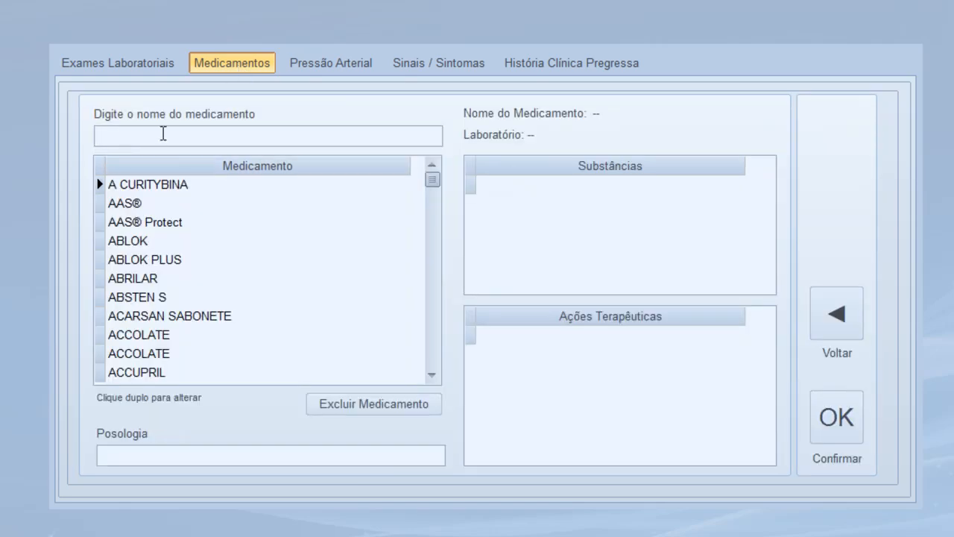
pyautogui.click(135, 263)
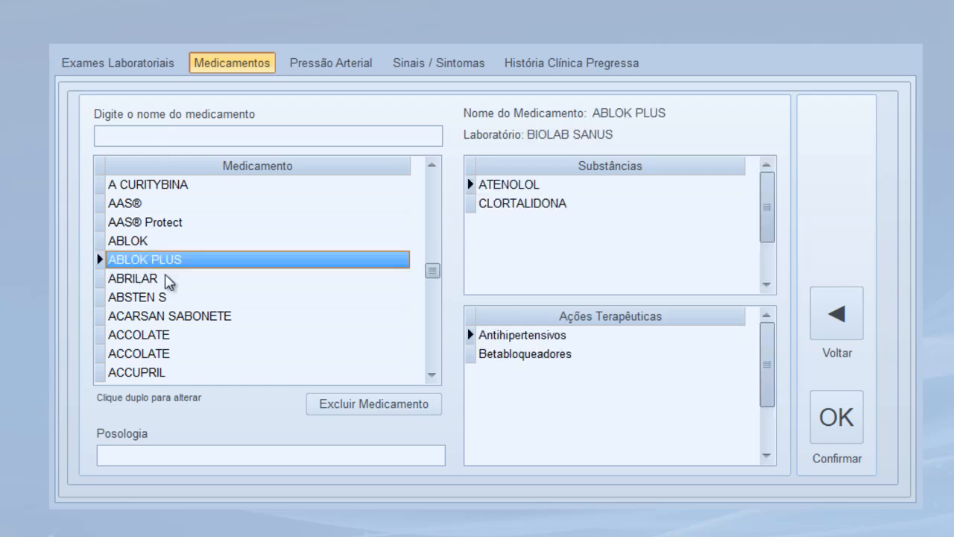
pyautogui.click(277, 448)
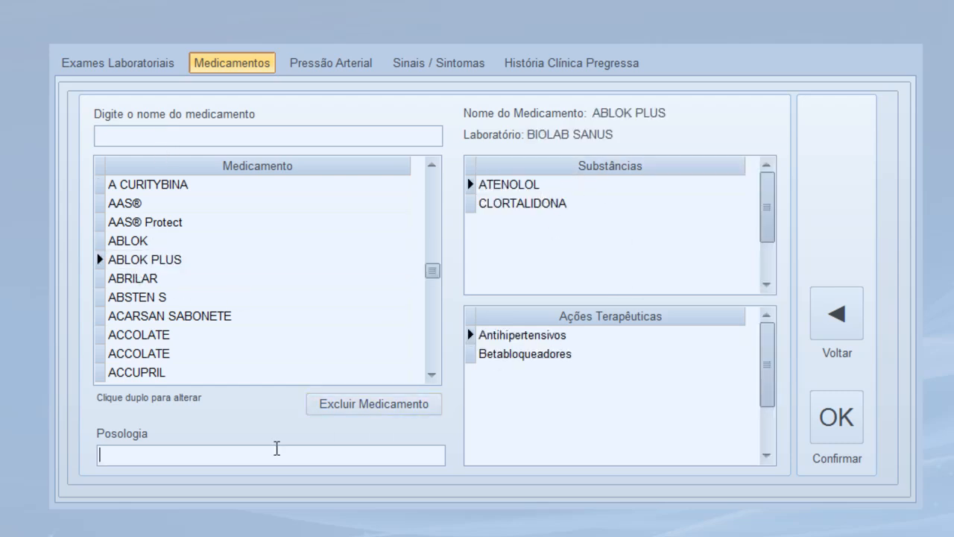
pyautogui.write('1X AO DIA NO CAFÉ DA')
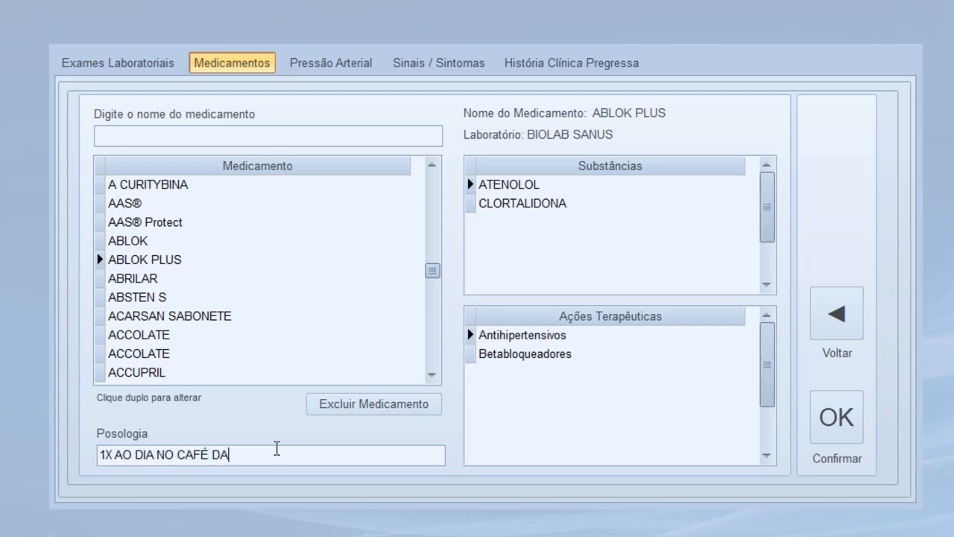
pyautogui.write(' MANHÃ')
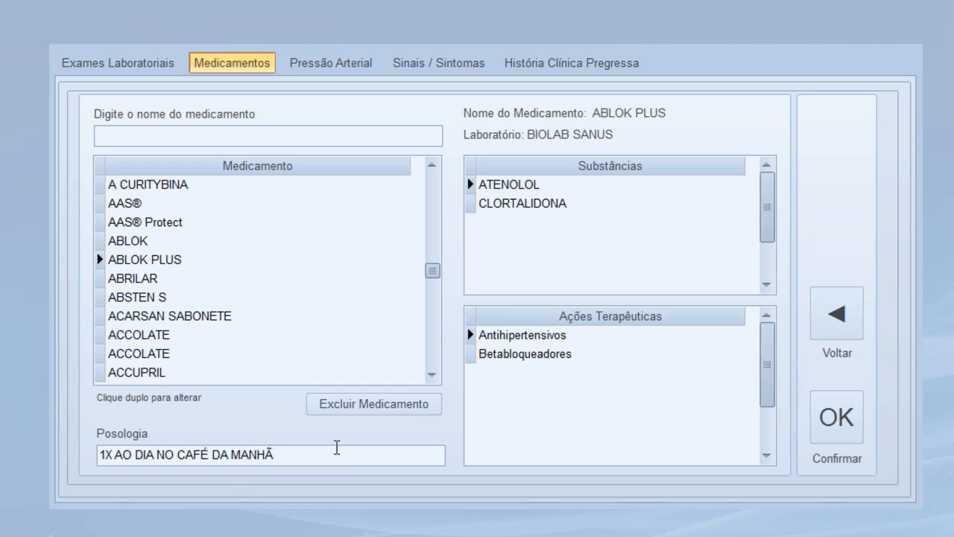
pyautogui.click(840, 422)
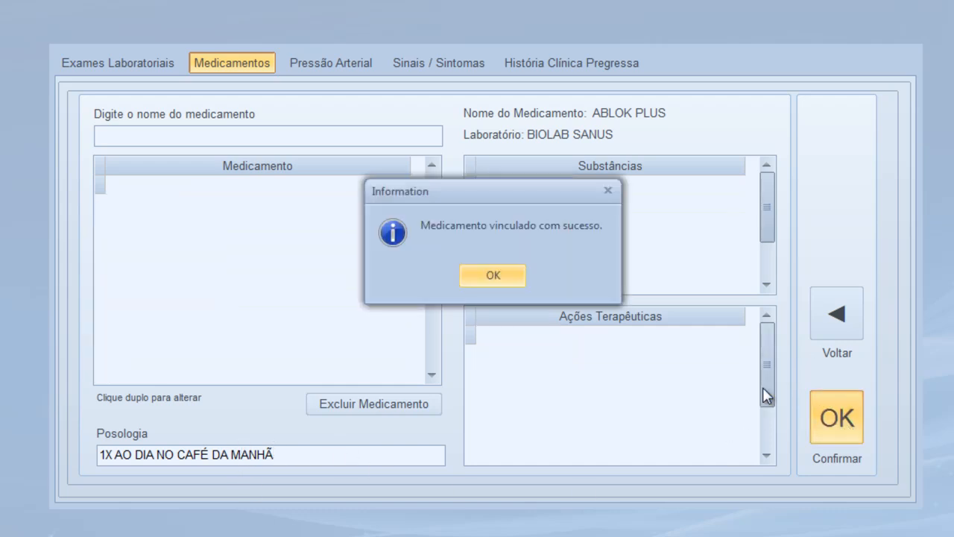
pyautogui.click(492, 276)
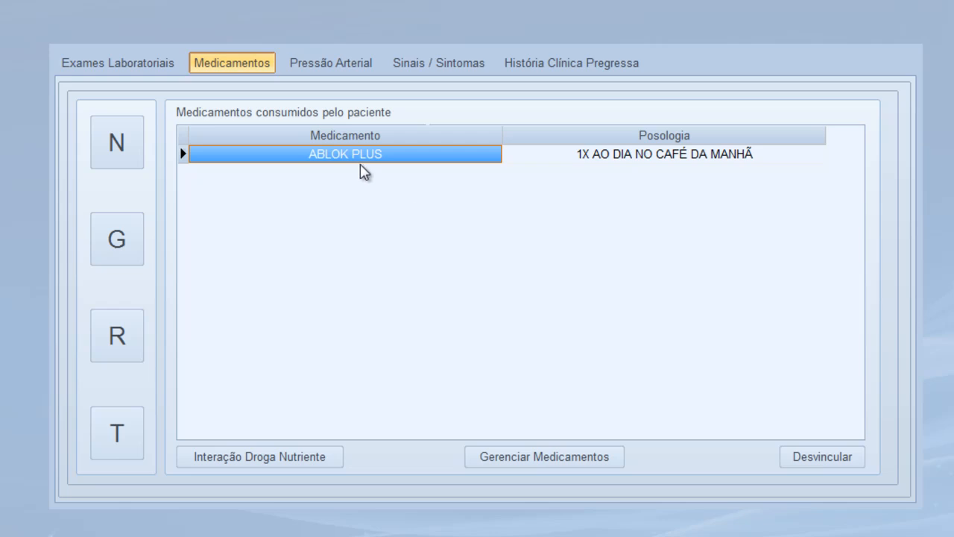
pyautogui.click(127, 251)
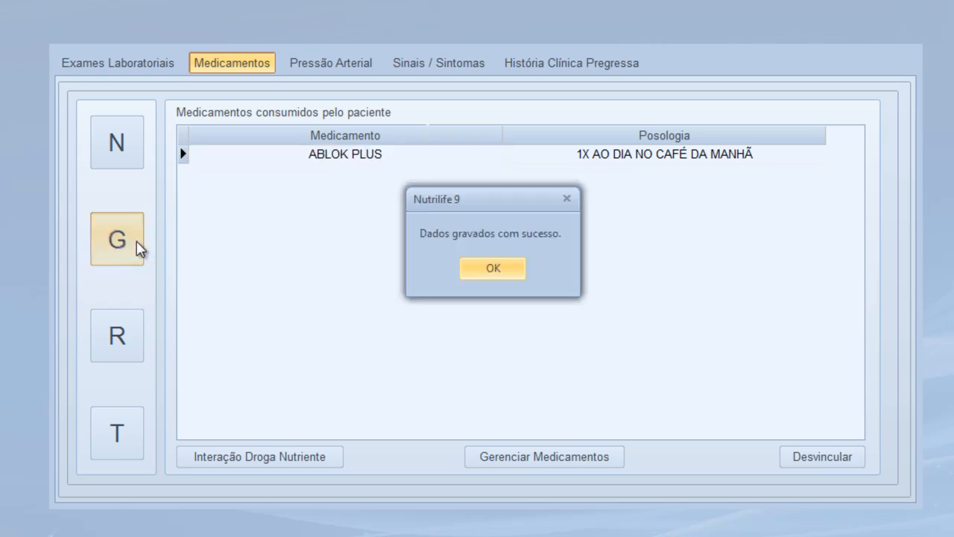
pyautogui.click(493, 273)
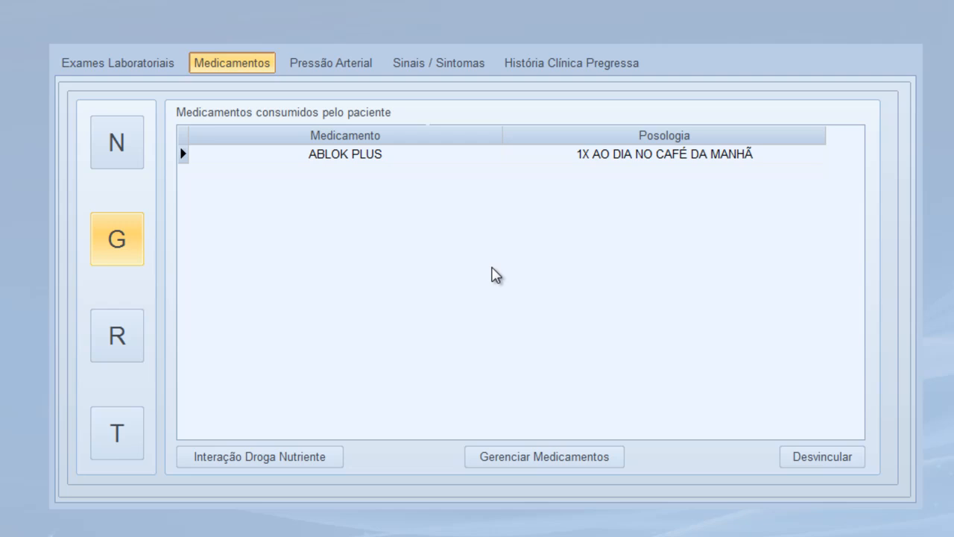
pyautogui.click(256, 458)
pyautogui.click(154, 248)
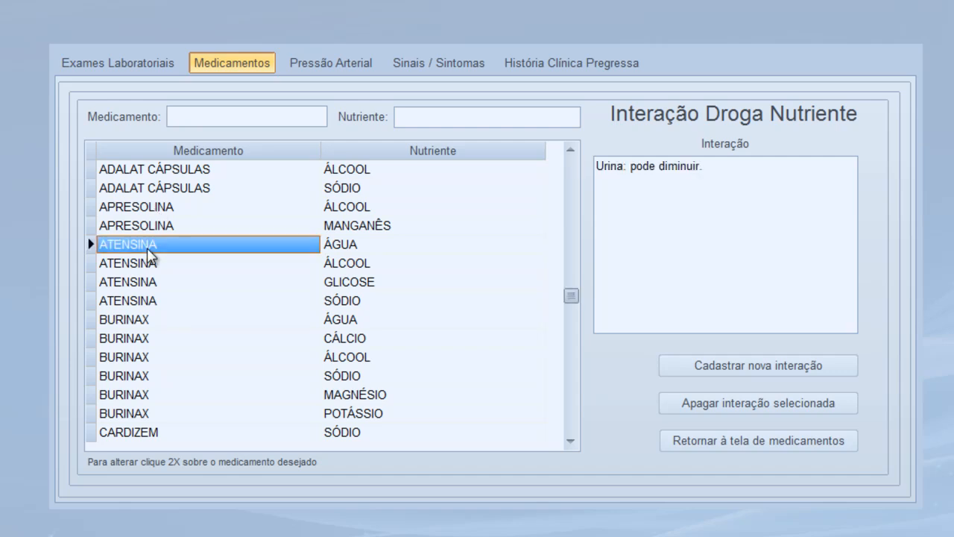
pyautogui.click(156, 267)
pyautogui.click(145, 284)
pyautogui.click(148, 302)
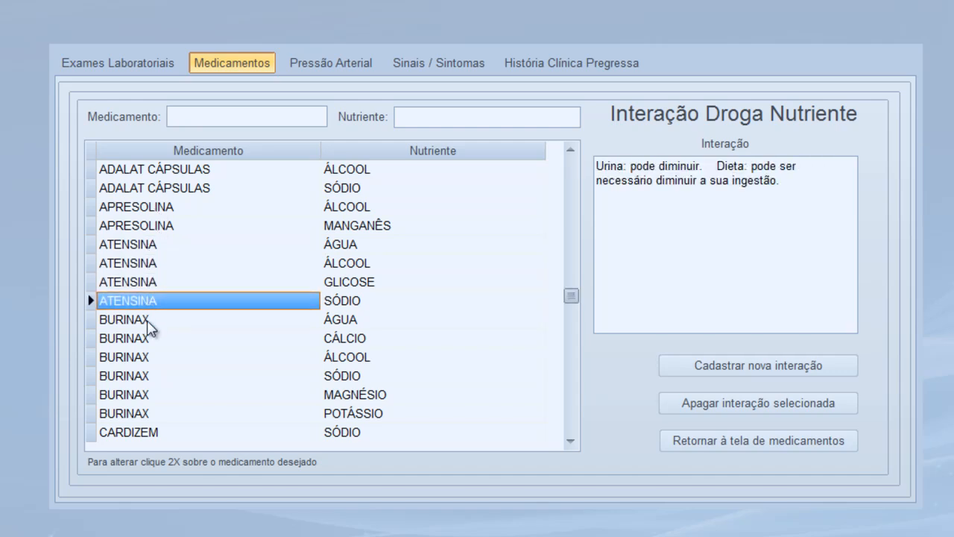
pyautogui.click(148, 320)
pyautogui.click(146, 339)
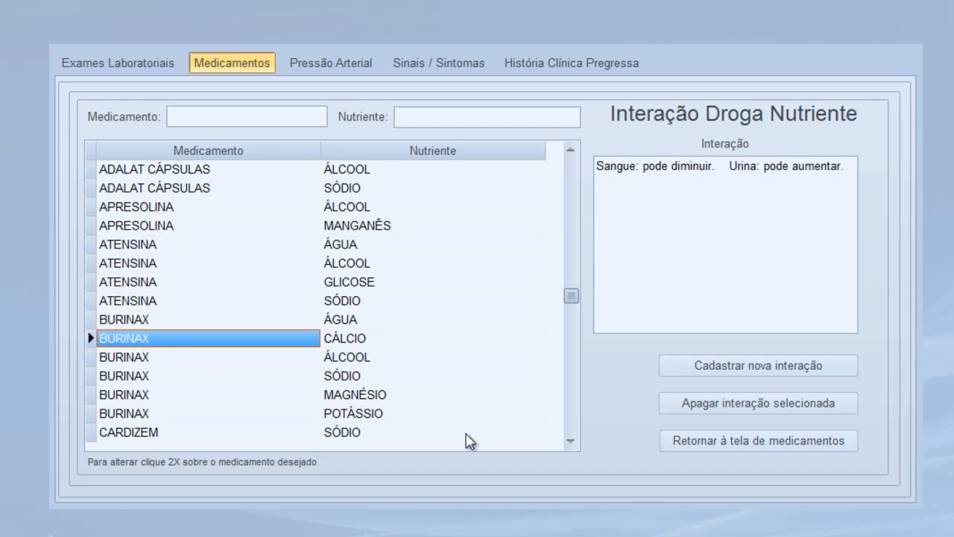
pyautogui.click(146, 248)
pyautogui.click(149, 264)
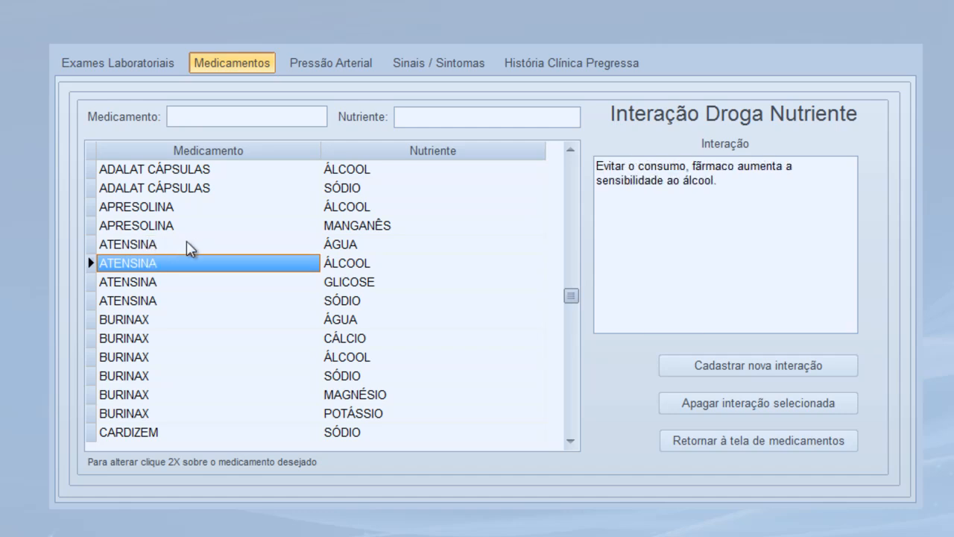
pyautogui.click(162, 248)
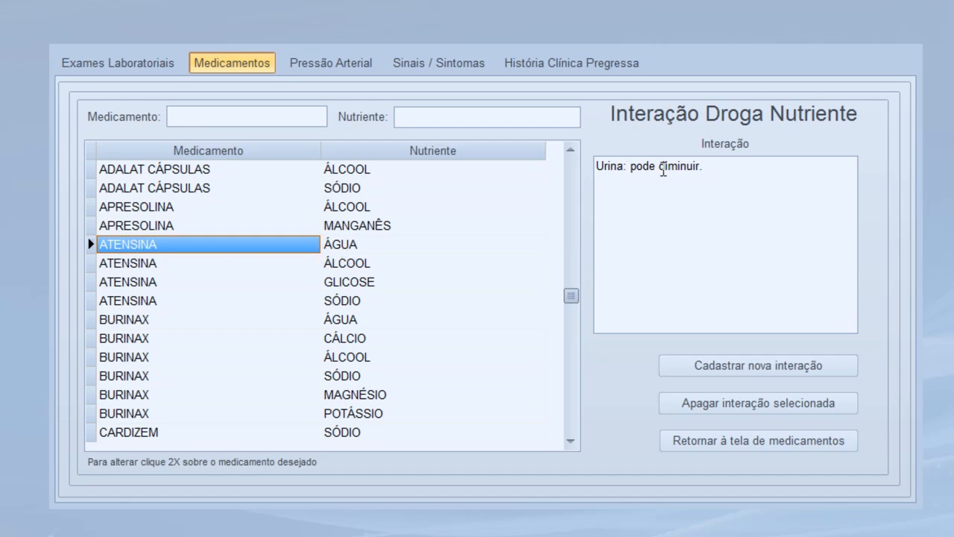
pyautogui.click(128, 266)
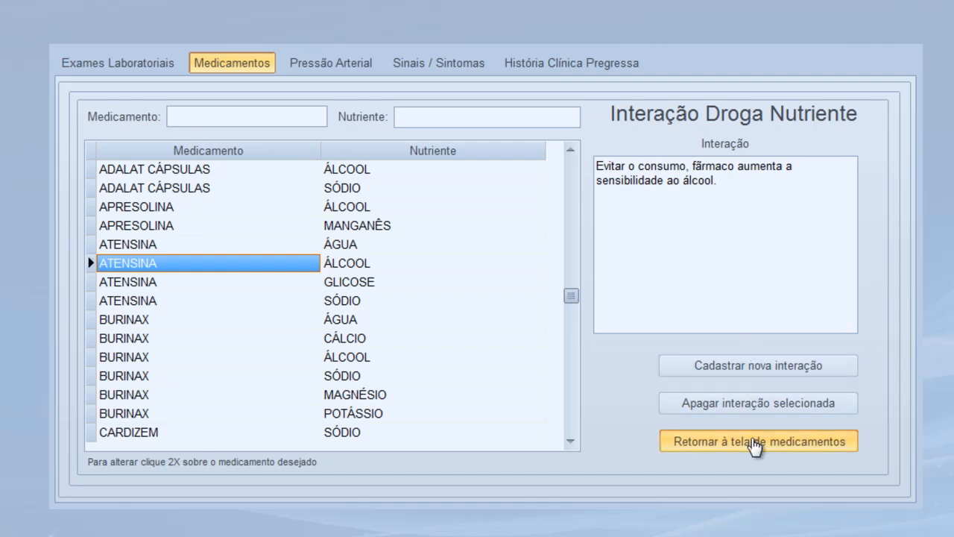
pyautogui.click(755, 445)
# Record a blood pressure reading of 140/90 mmHg dated 23/09/2014
pyautogui.click(311, 64)
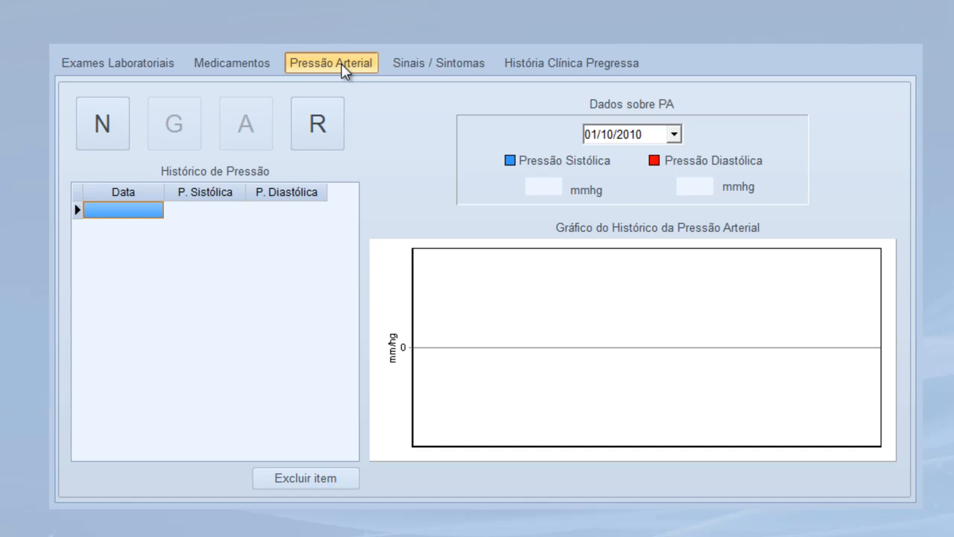
pyautogui.click(91, 134)
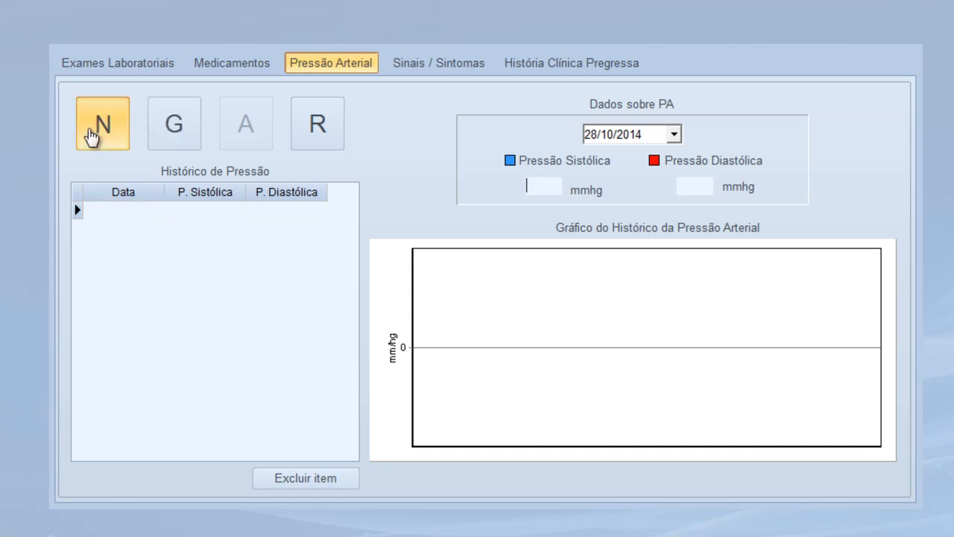
pyautogui.click(677, 138)
pyautogui.click(594, 160)
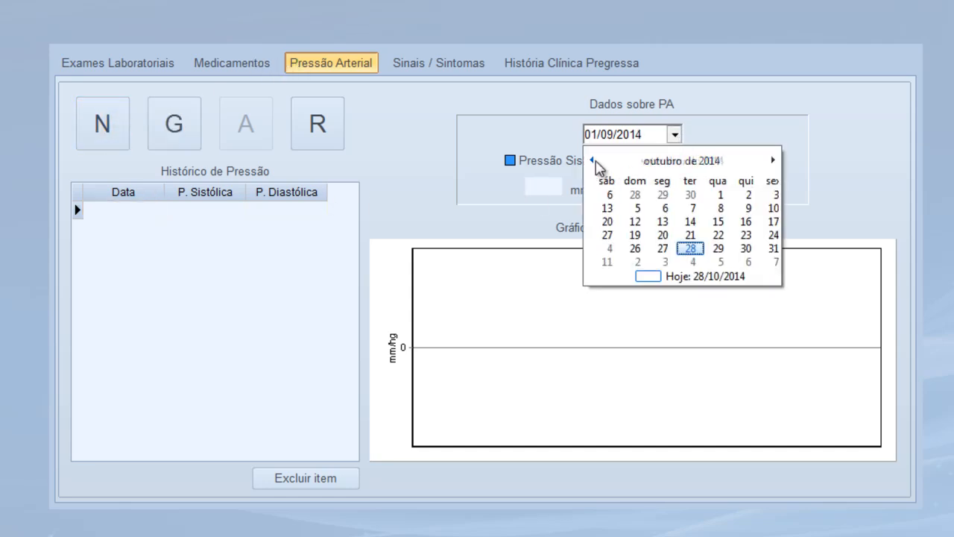
pyautogui.click(659, 237)
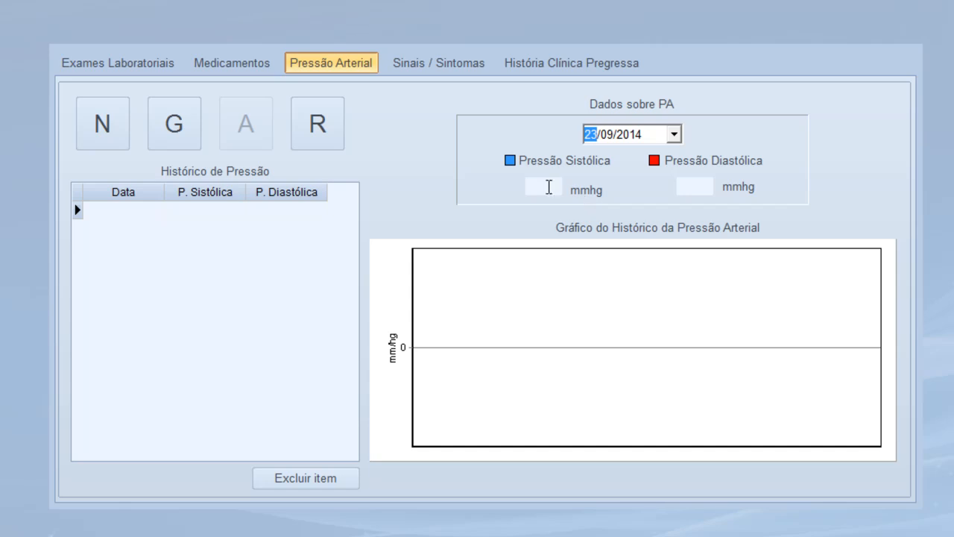
pyautogui.click(549, 186)
pyautogui.write('140')
pyautogui.write('90')
pyautogui.click(186, 147)
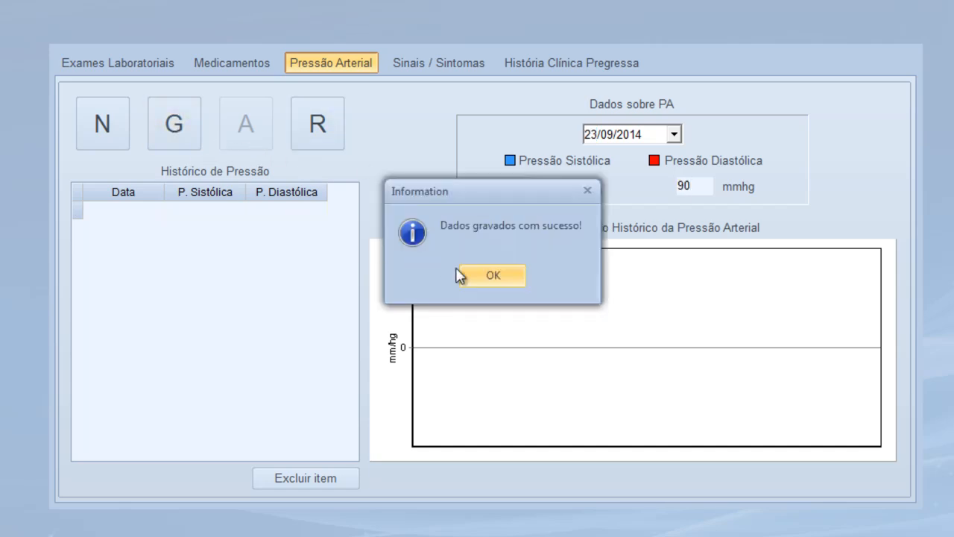
pyautogui.click(489, 280)
# Add a second blood pressure reading of 120/80 mmHg dated 28/10/2014
pyautogui.click(105, 128)
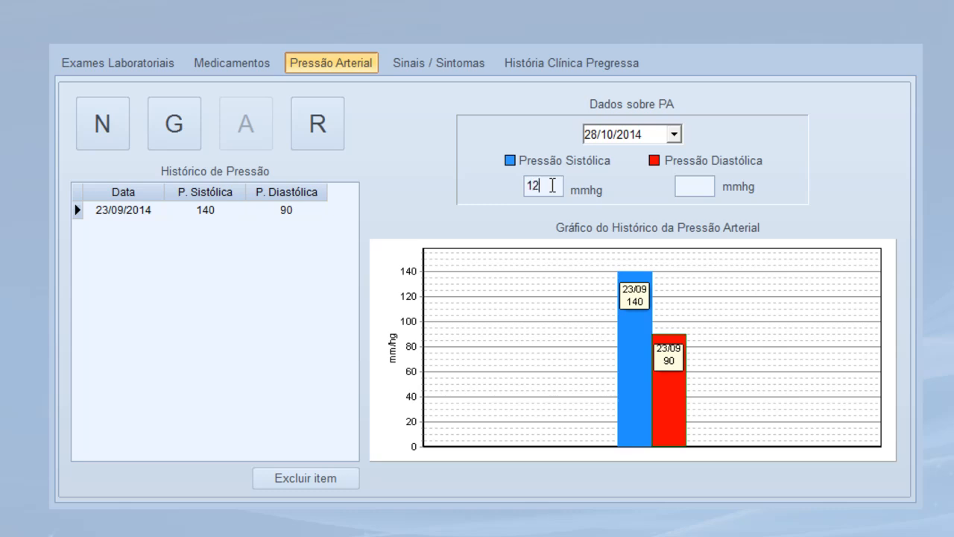
pyautogui.click(186, 141)
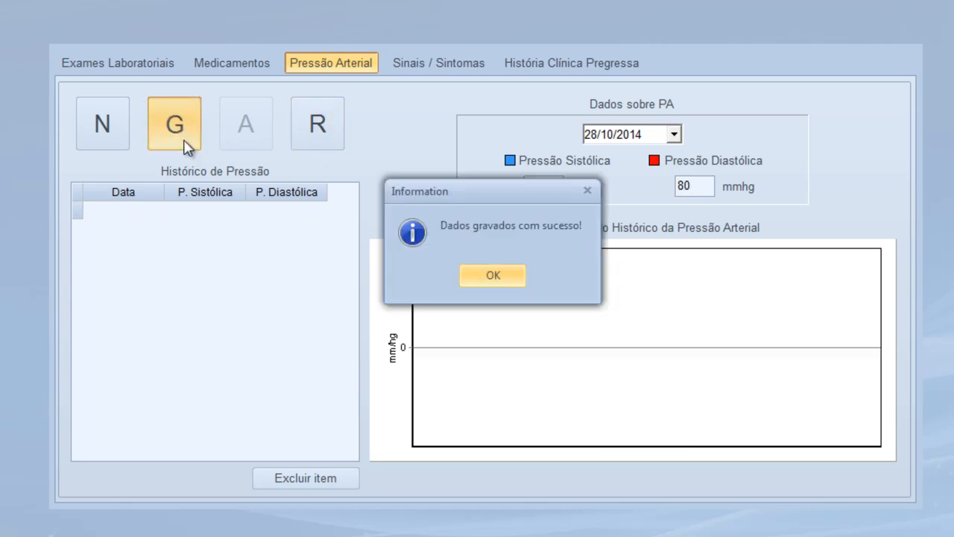
pyautogui.click(498, 284)
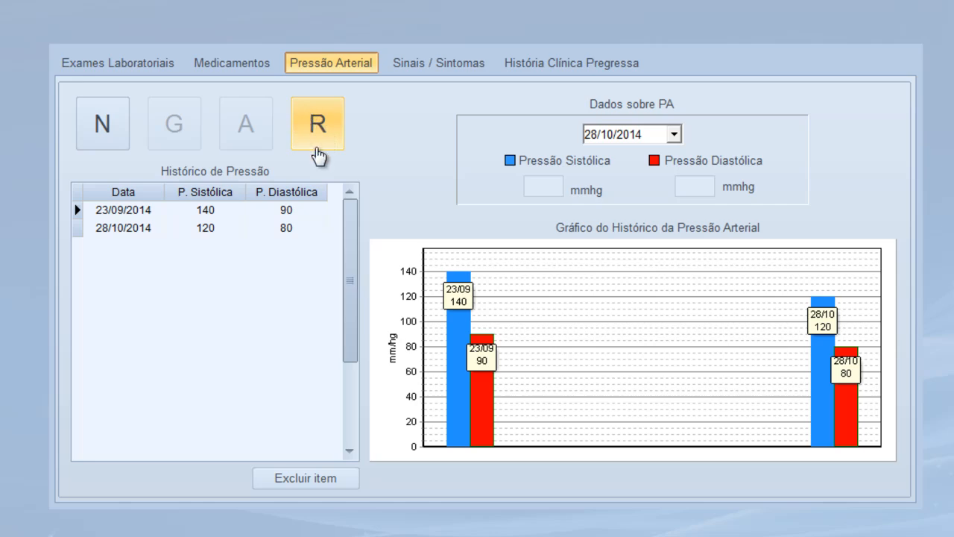
pyautogui.click(319, 124)
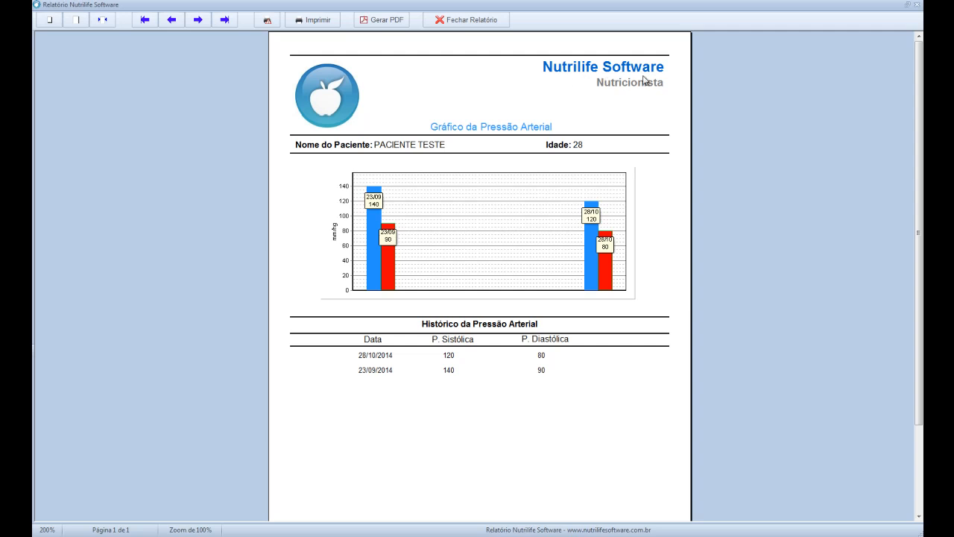
pyautogui.moveTo(922, 144); pyautogui.dragTo(901, 332)
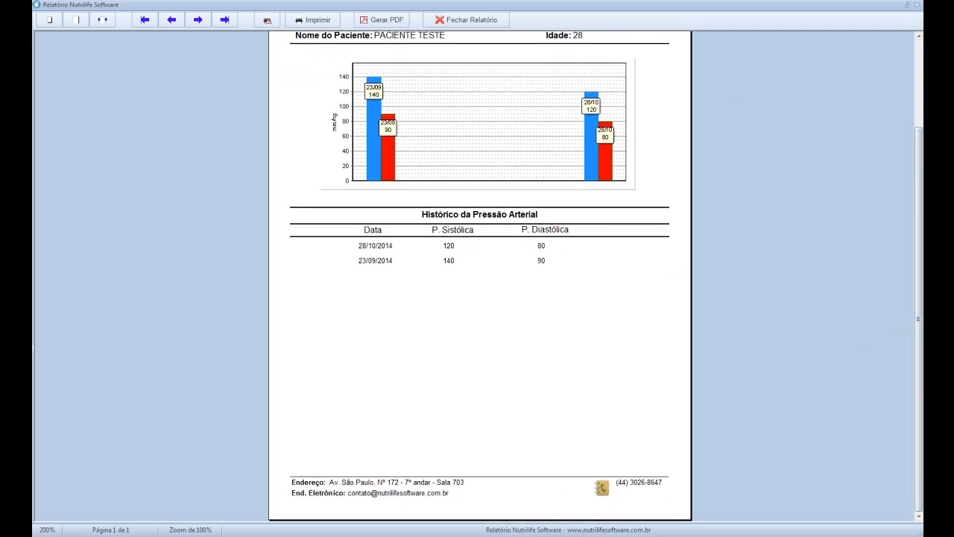
pyautogui.scroll(2, 479, 275)
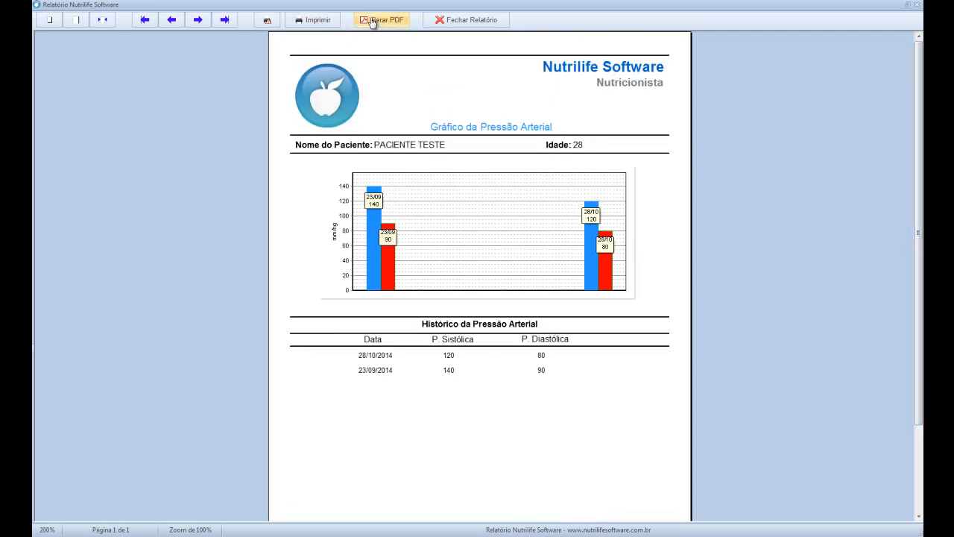
pyautogui.click(455, 24)
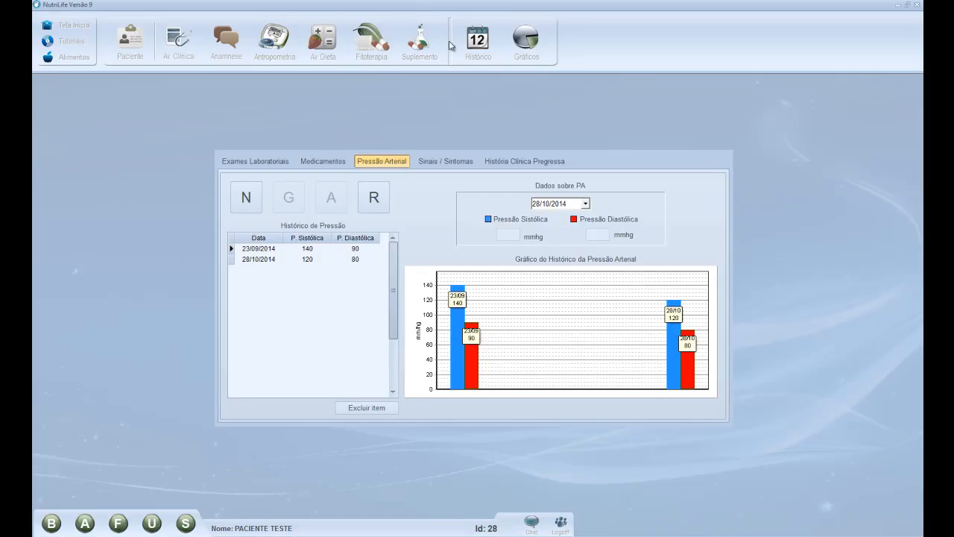
# Record the symptoms 'queda de cabelo' and 'insônia' in Sinais / Sintomas
pyautogui.click(448, 161)
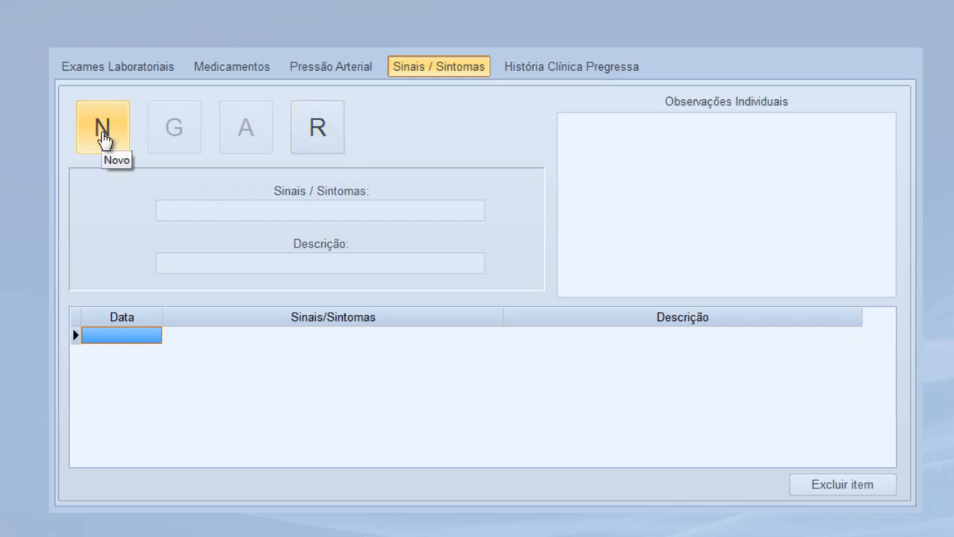
pyautogui.click(103, 140)
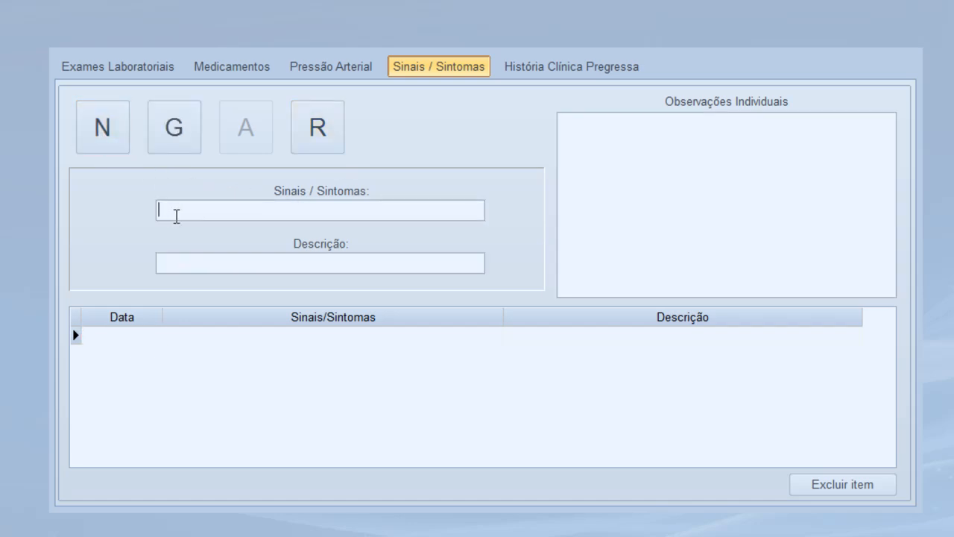
pyautogui.write('queda de cabelo')
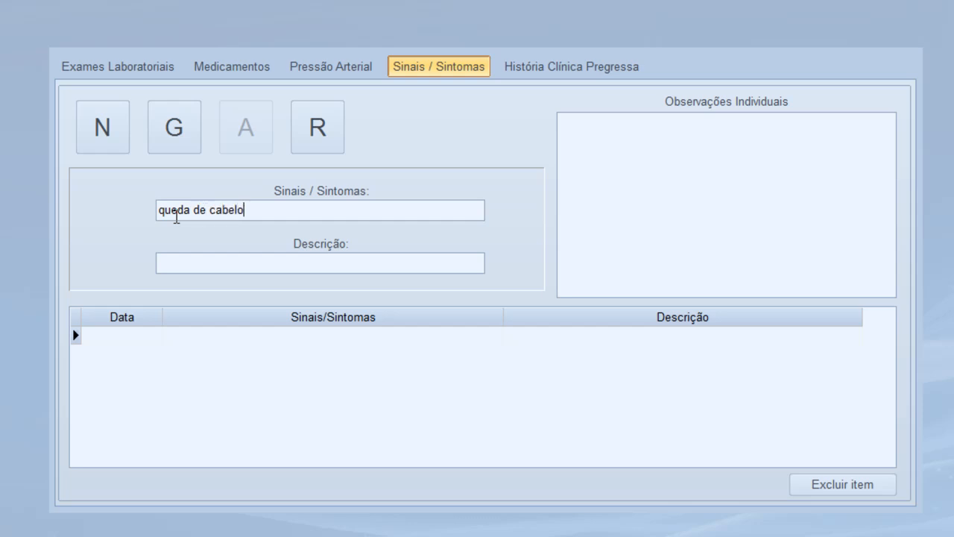
pyautogui.click(159, 144)
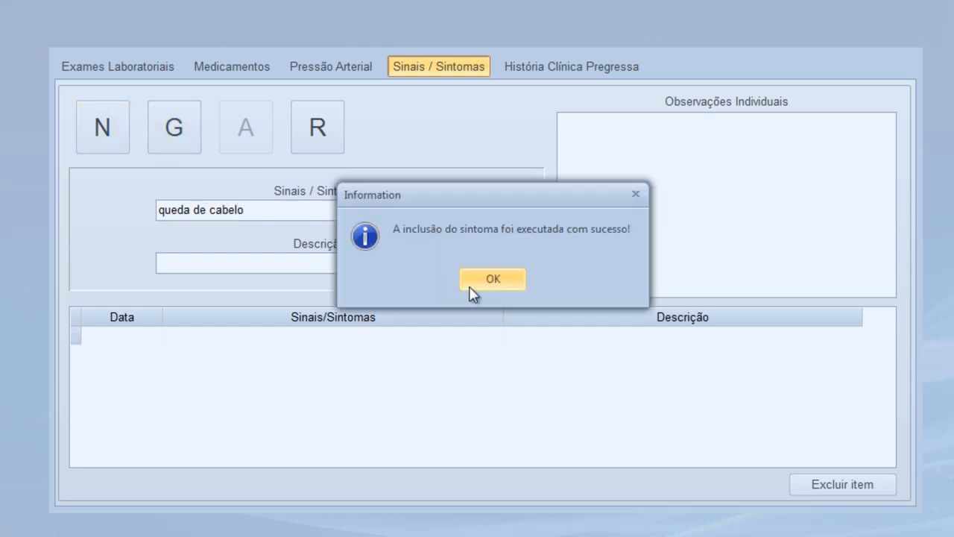
pyautogui.click(472, 288)
pyautogui.click(121, 133)
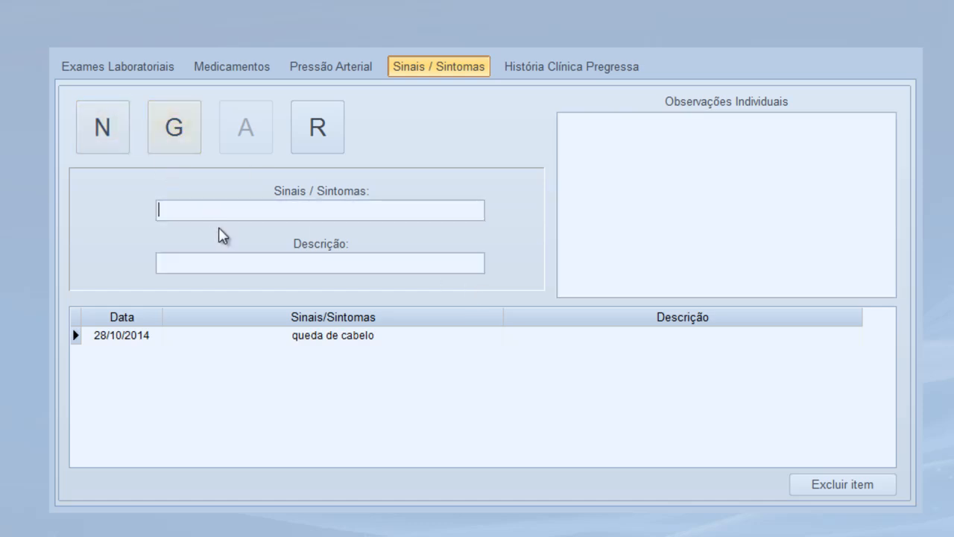
pyautogui.write('insônia')
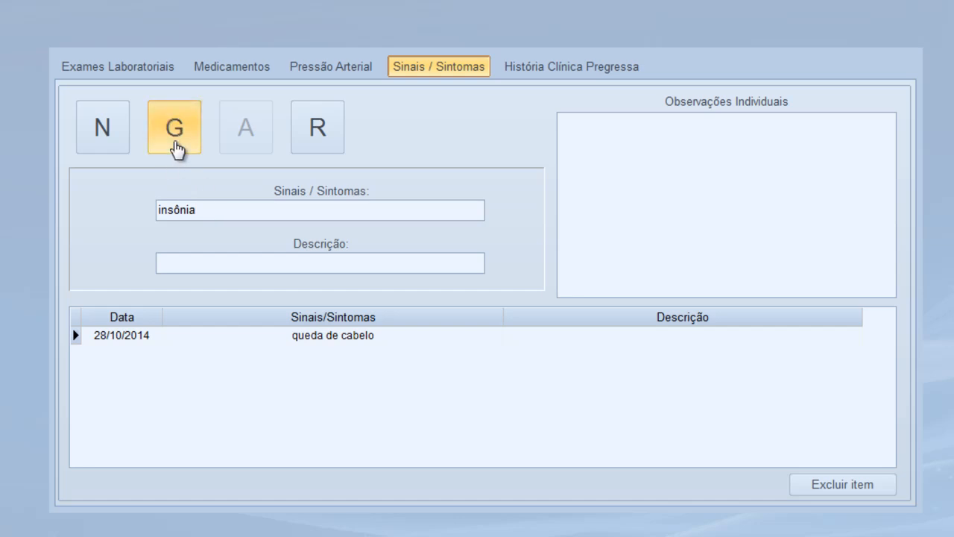
pyautogui.click(174, 138)
pyautogui.click(492, 278)
# Record the symptom 'cansaço/fadiga durante o dia'
pyautogui.click(112, 136)
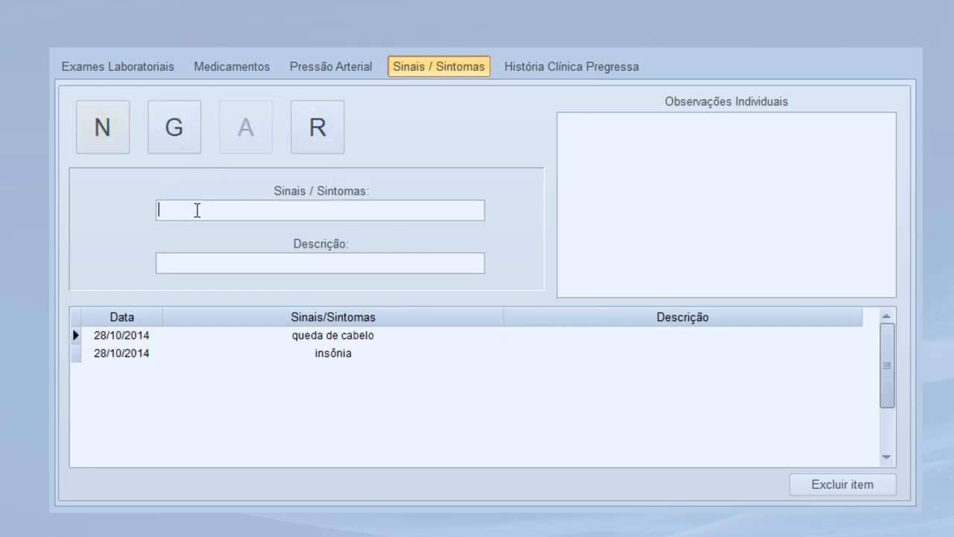
pyautogui.write('cansaço/fadiga')
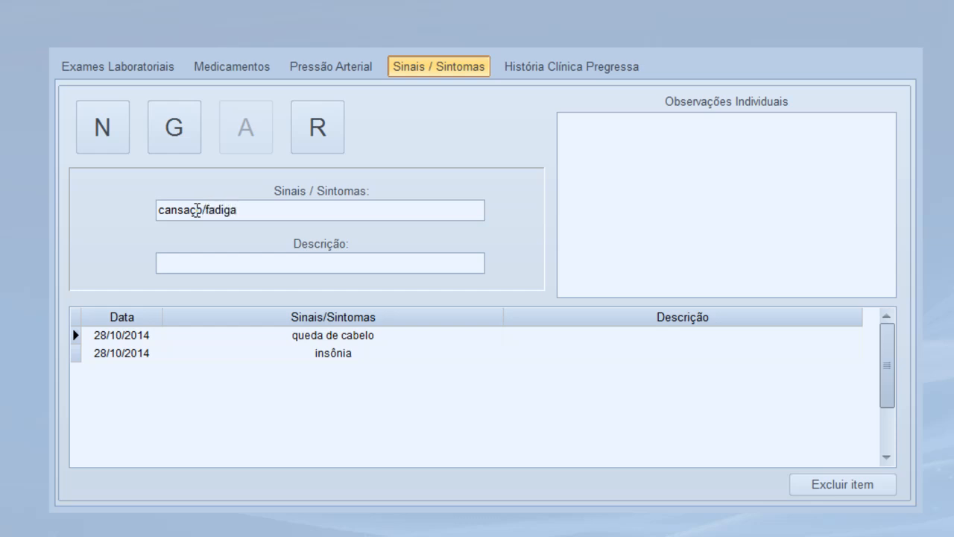
pyautogui.write(' durante o dia')
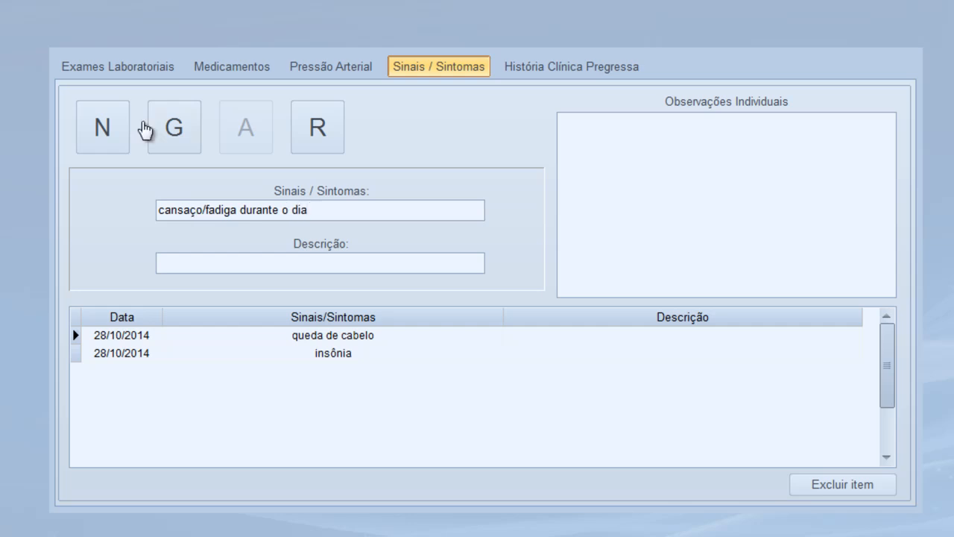
pyautogui.click(173, 149)
pyautogui.click(493, 280)
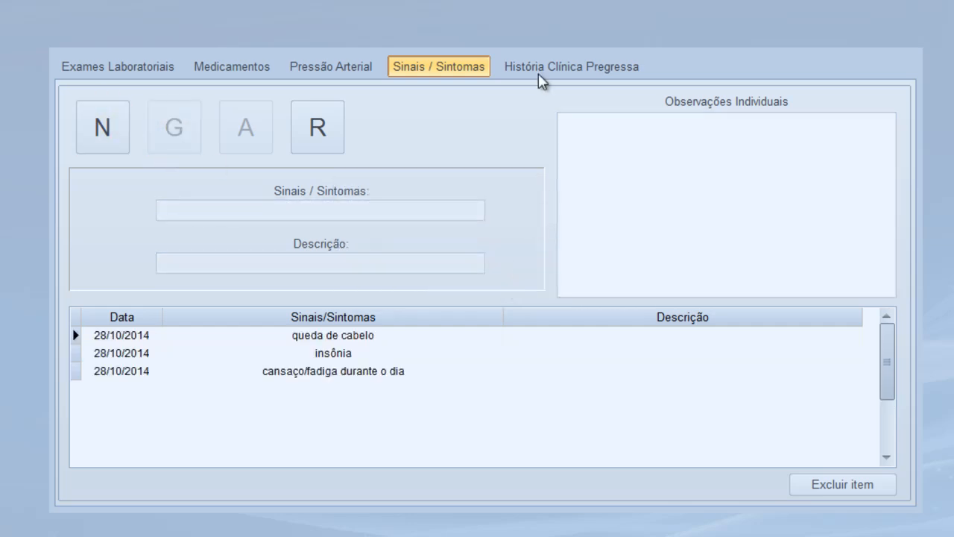
# Save a past illness entry of anemia at approximate age 'adolescência' in História Clínica Pregressa
pyautogui.click(557, 68)
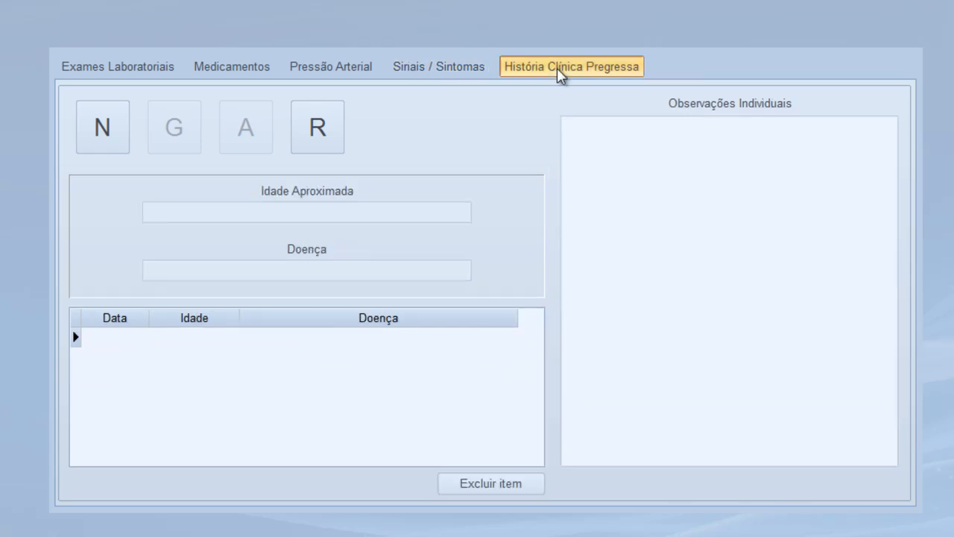
pyautogui.click(115, 150)
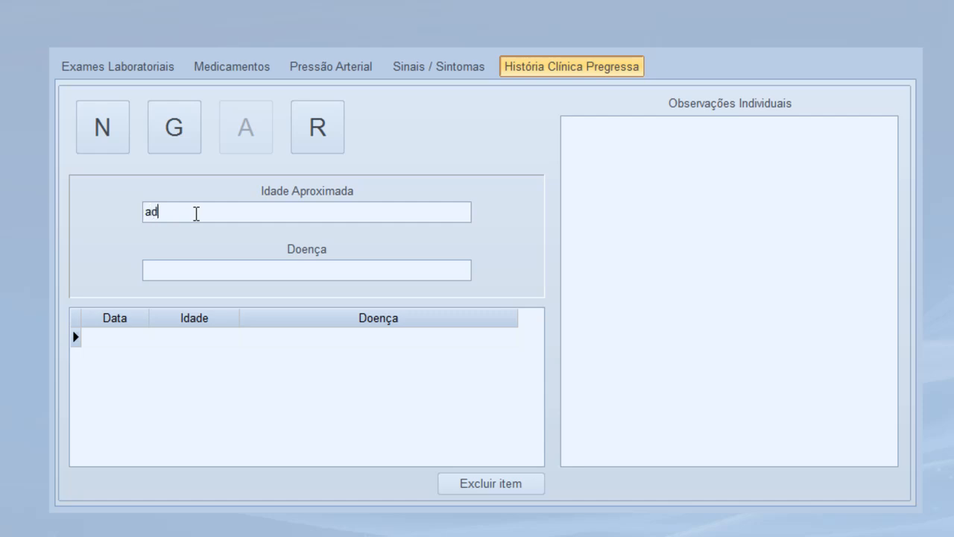
pyautogui.write('adolescência')
pyautogui.click(249, 272)
pyautogui.write('anem')
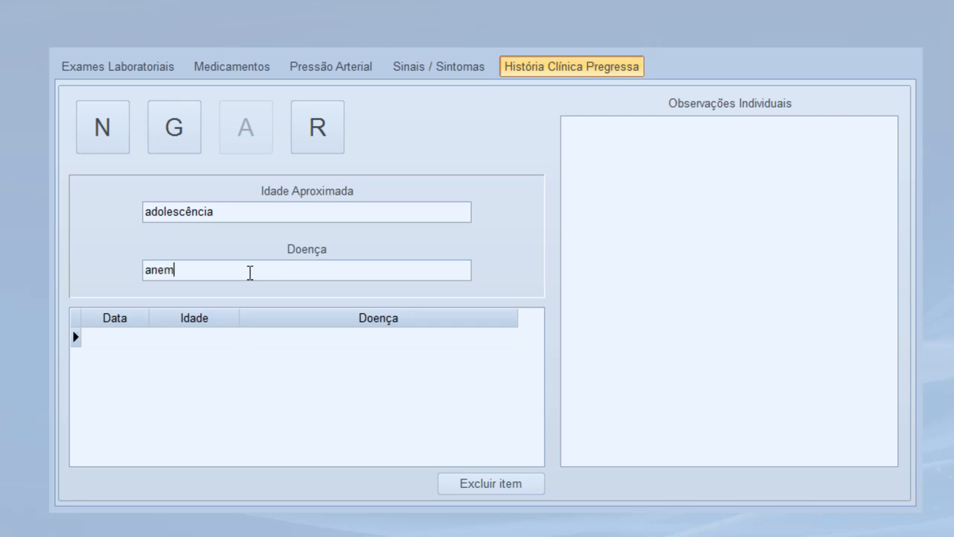
pyautogui.click(185, 140)
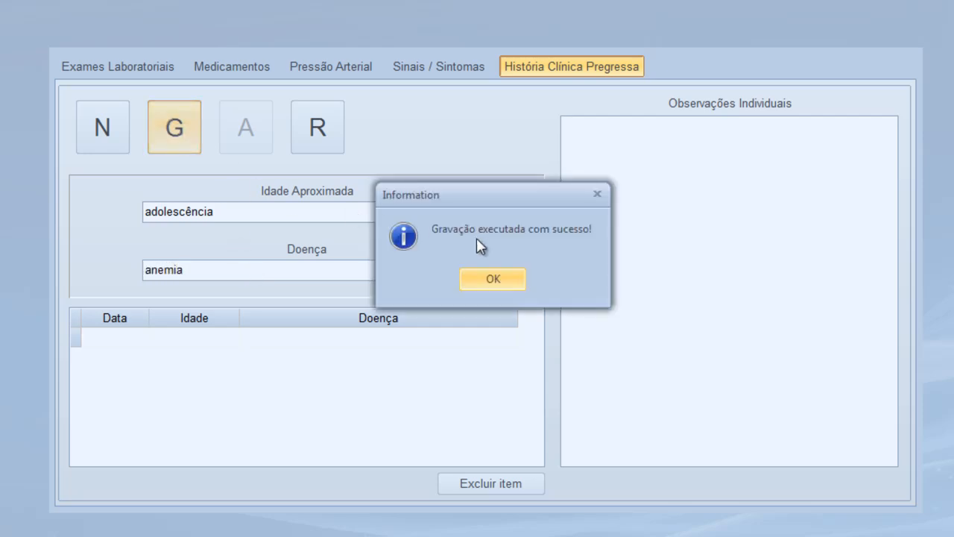
pyautogui.click(494, 280)
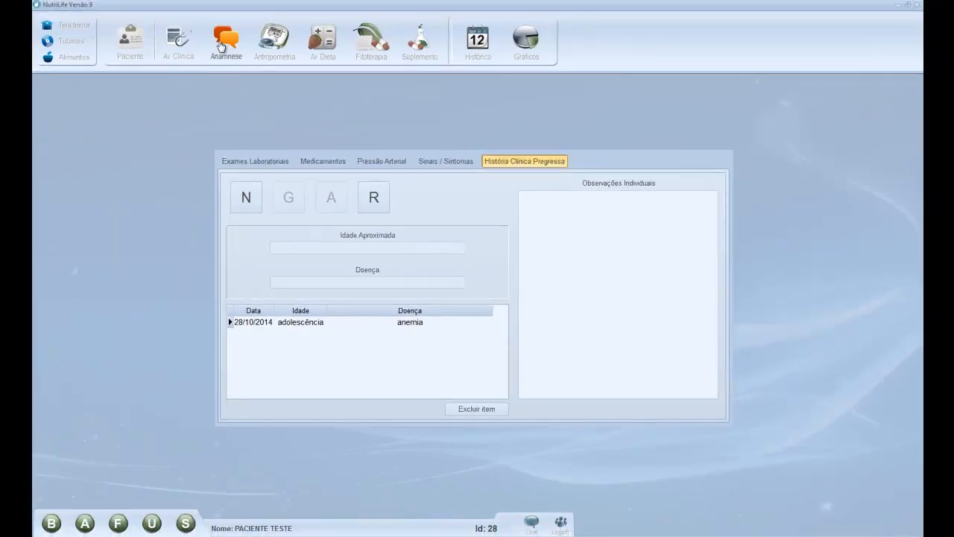
# Open Anamnese on the Diabetes tab's Dados Gerais form
pyautogui.click(231, 44)
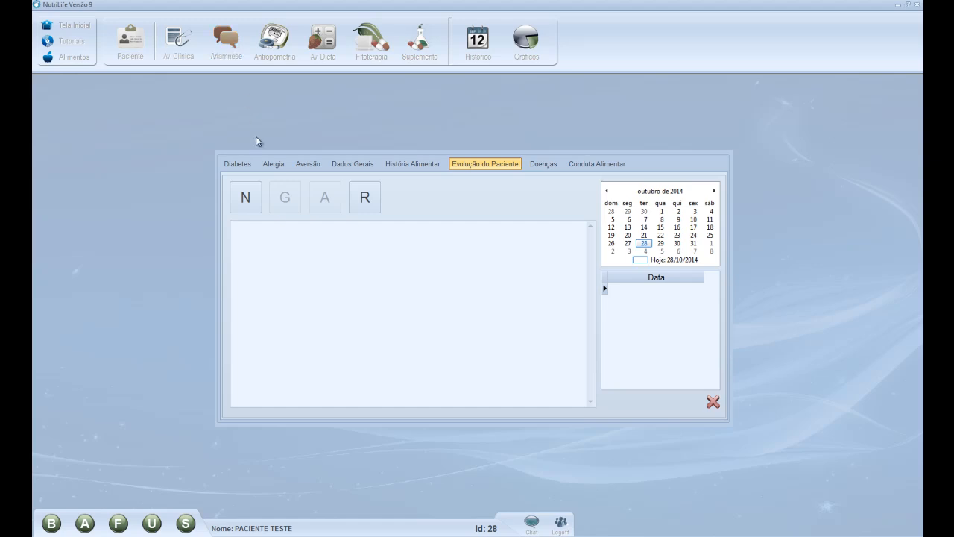
pyautogui.click(239, 165)
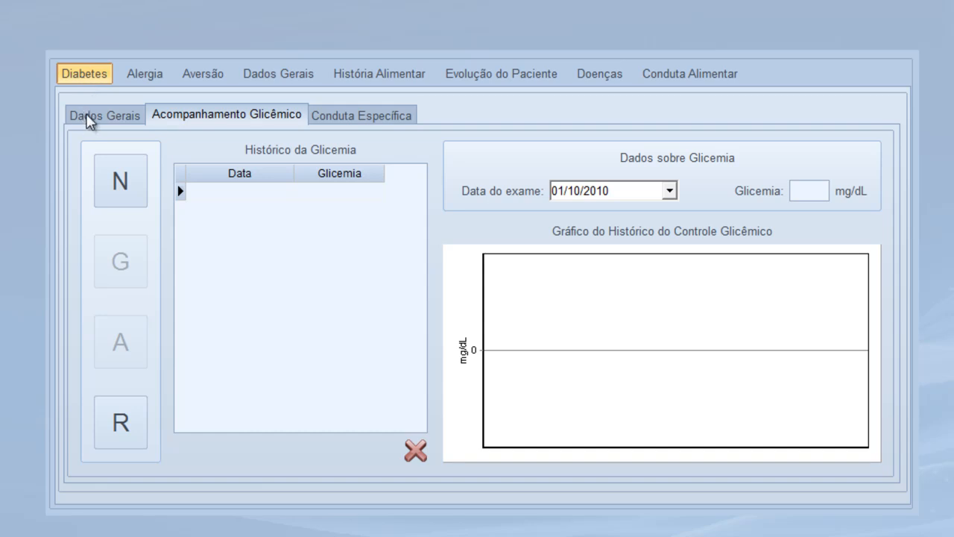
pyautogui.click(87, 121)
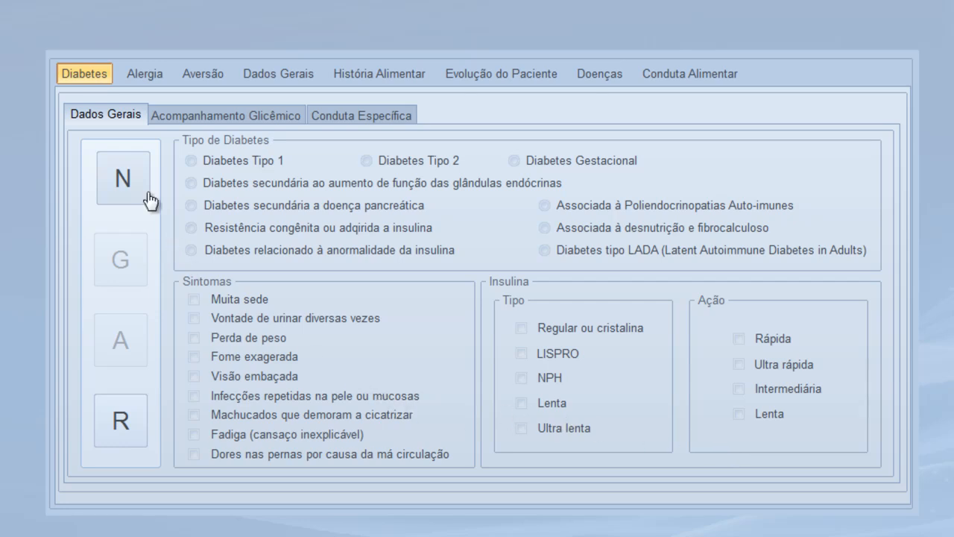
# Start an Alergia entry, then move to Aversão and begin a new blank aversion record
pyautogui.click(145, 73)
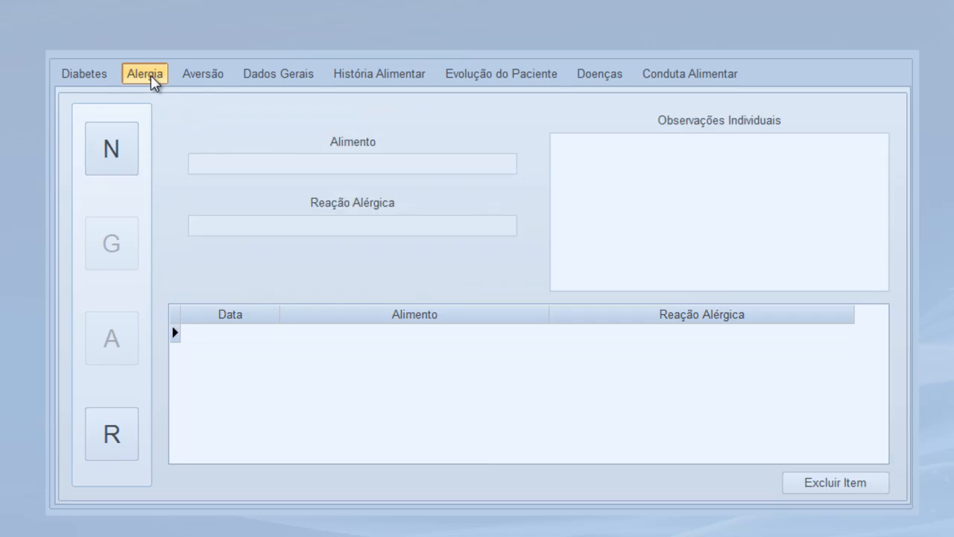
pyautogui.click(119, 156)
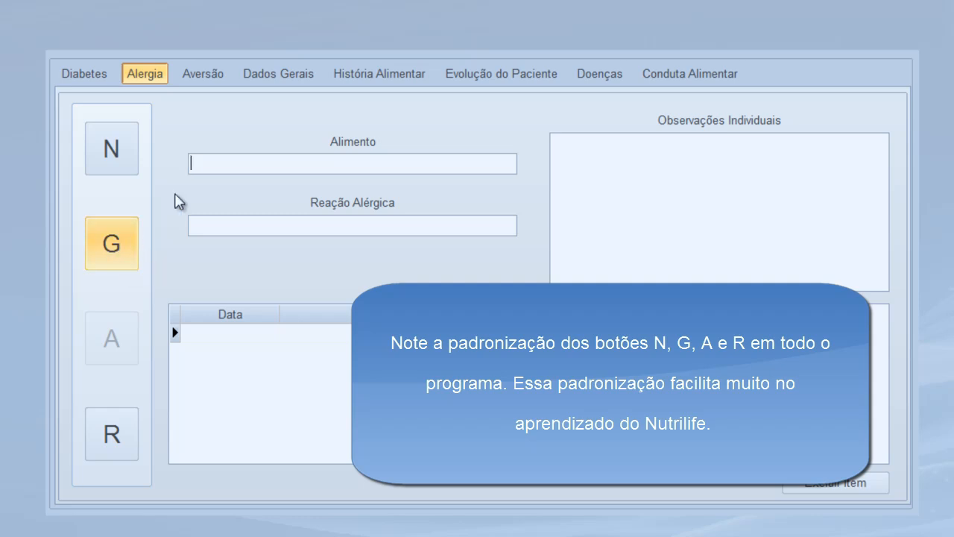
pyautogui.click(206, 81)
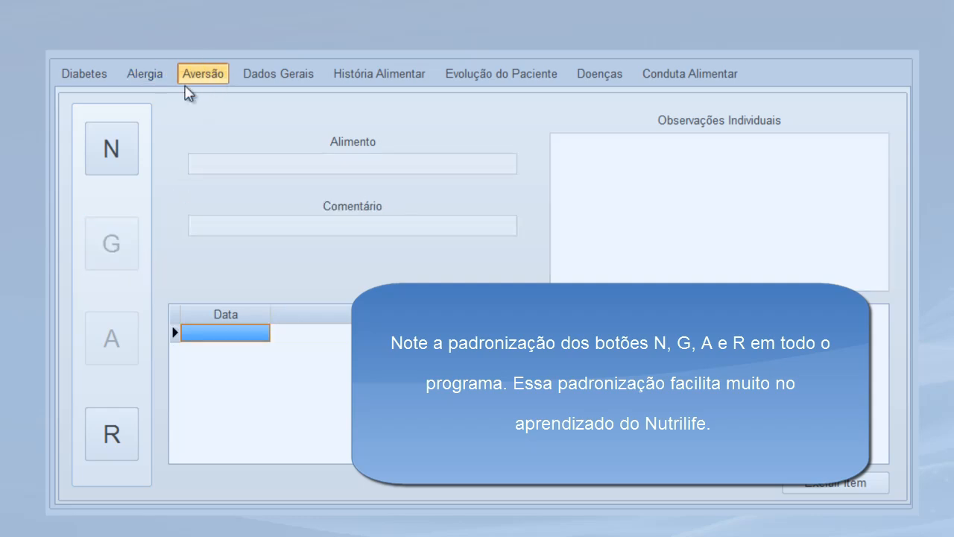
pyautogui.click(105, 164)
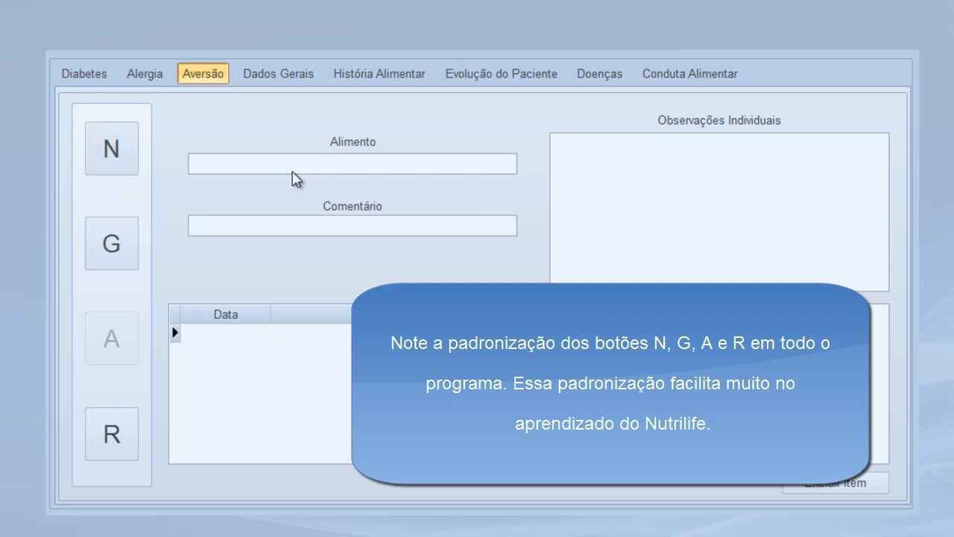
# Save a food aversion to JILÓ with the comment 'GOSTO AMARGO'
pyautogui.write('JILÓ')
pyautogui.press('Tab')
pyautogui.write('AMARGO')
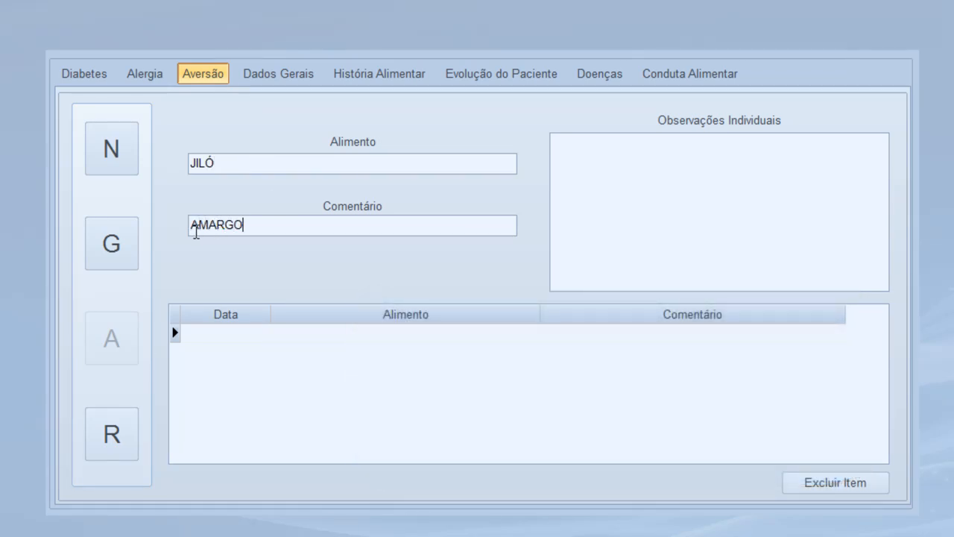
pyautogui.click(195, 228)
pyautogui.write('GOSTO')
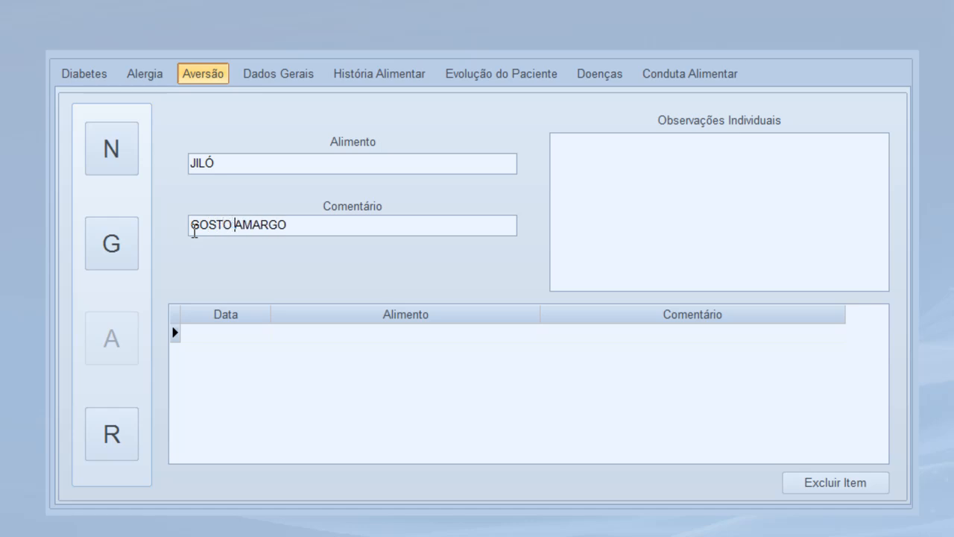
pyautogui.click(132, 240)
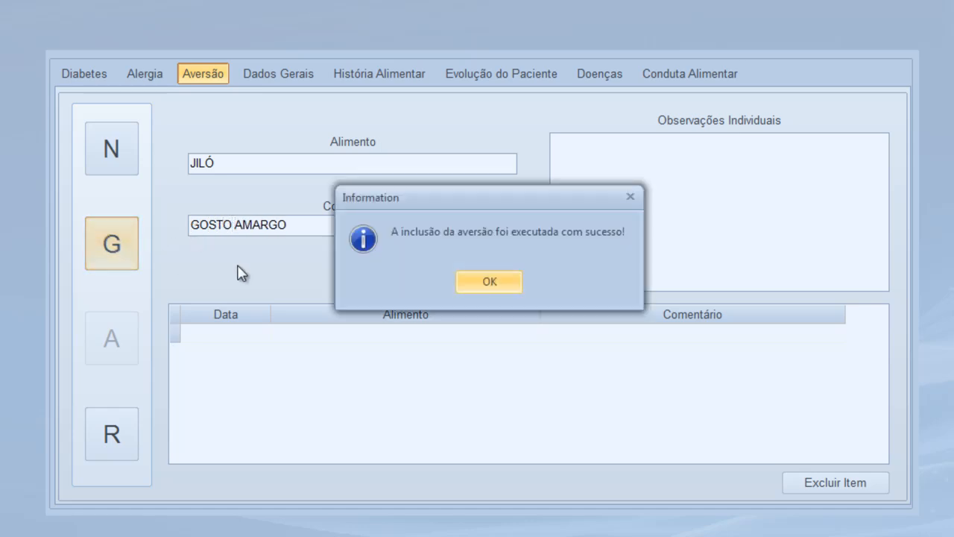
pyautogui.click(459, 292)
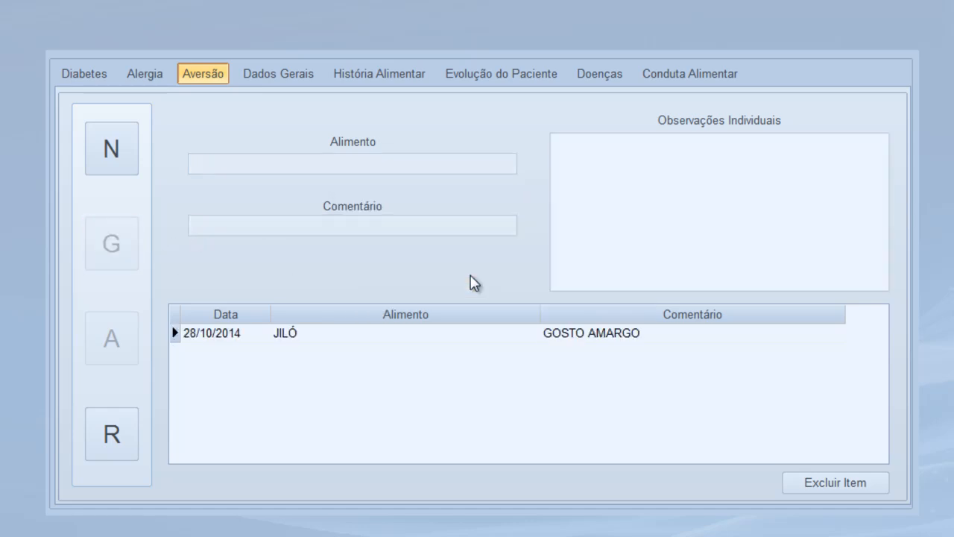
pyautogui.click(271, 77)
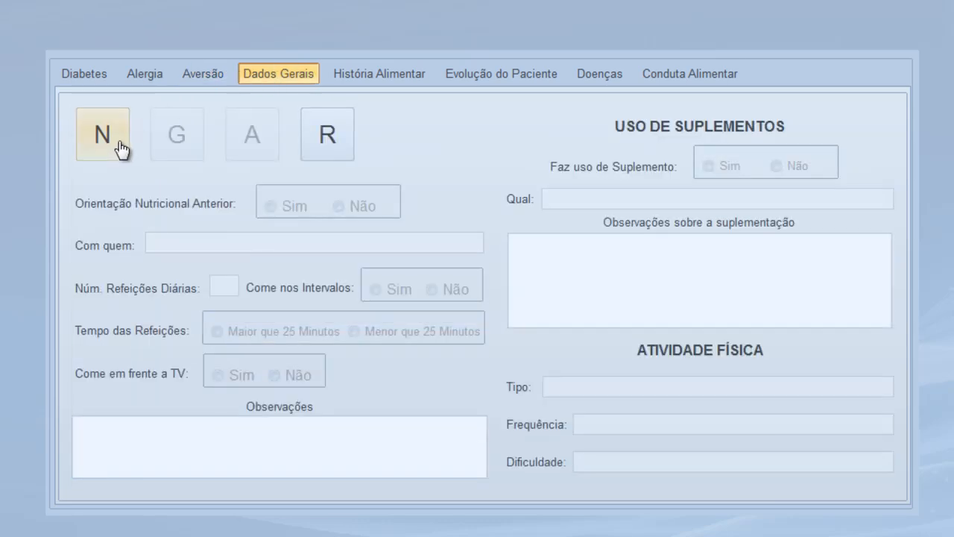
# Answer no prior guidance, 5 daily meals, snacks between meals, meals under 25 minutes, no TV
pyautogui.click(118, 143)
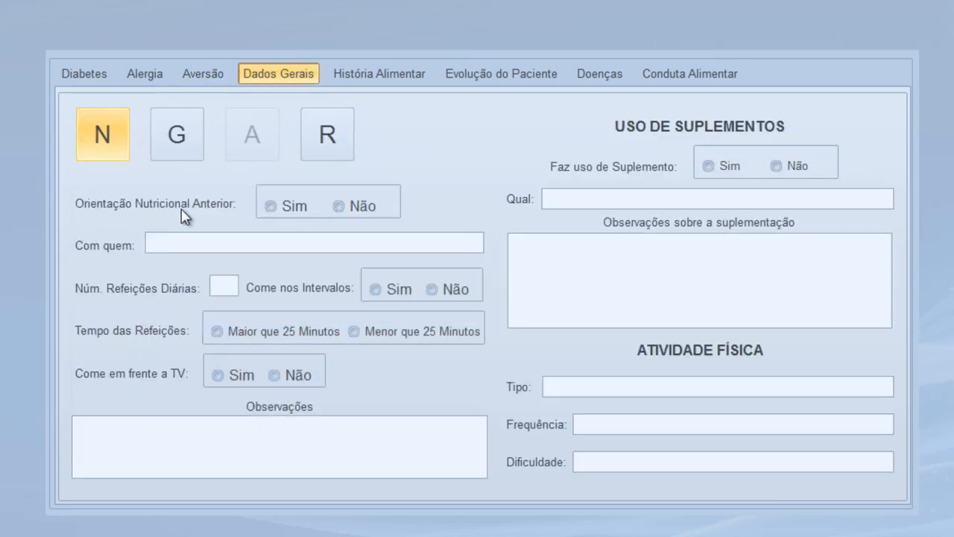
pyautogui.click(338, 208)
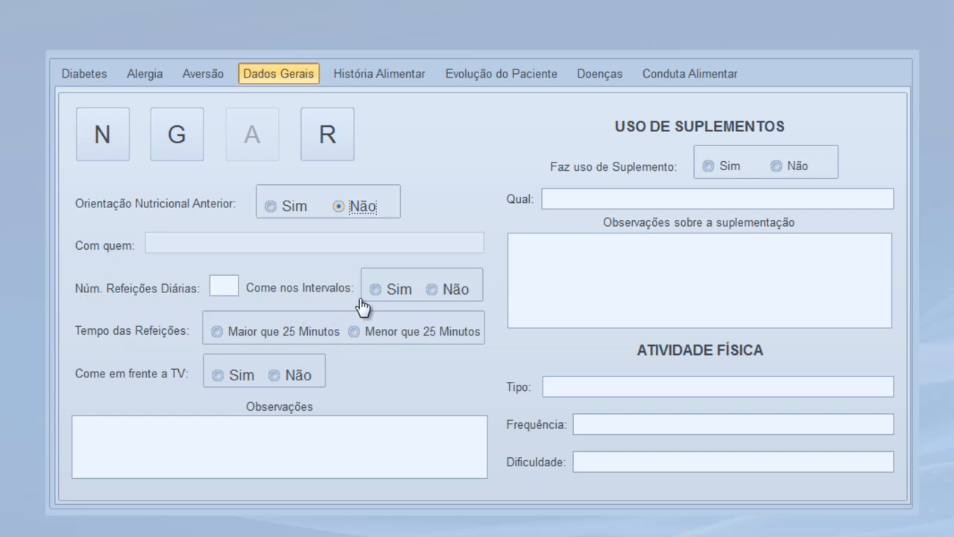
pyautogui.click(230, 283)
pyautogui.write('5')
pyautogui.click(375, 290)
pyautogui.click(355, 332)
pyautogui.click(273, 376)
# Note in Observações: bowel habit every 3 days, 8 glasses of water, 3 cigarettes, weekend alcohol
pyautogui.click(162, 426)
pyautogui.write('hábito intestinal')
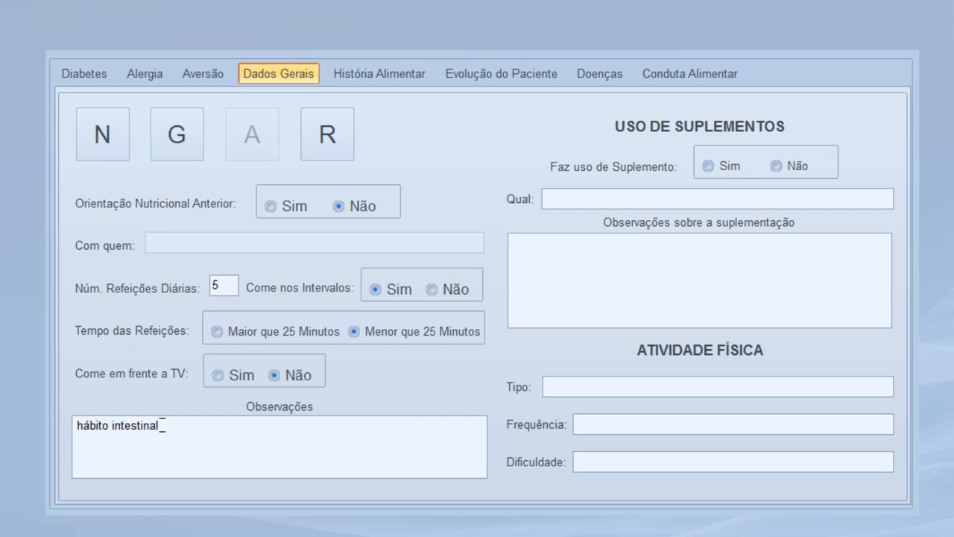
pyautogui.write(' a cada 3 dias;')
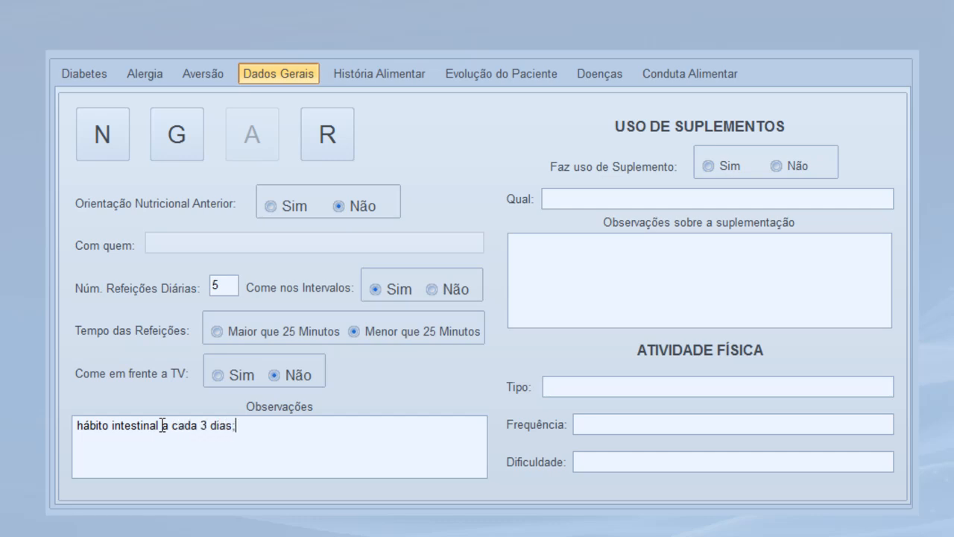
pyautogui.press('Return')
pyautogui.write('toma 8 copos de água por')
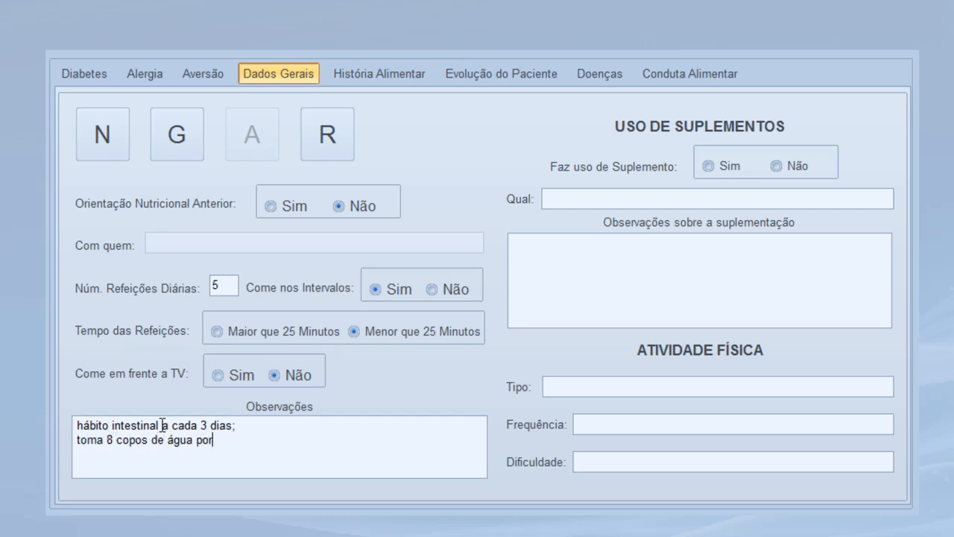
pyautogui.write(' dia; ')
pyautogui.write('fuma ')
pyautogui.write('3 ciga')
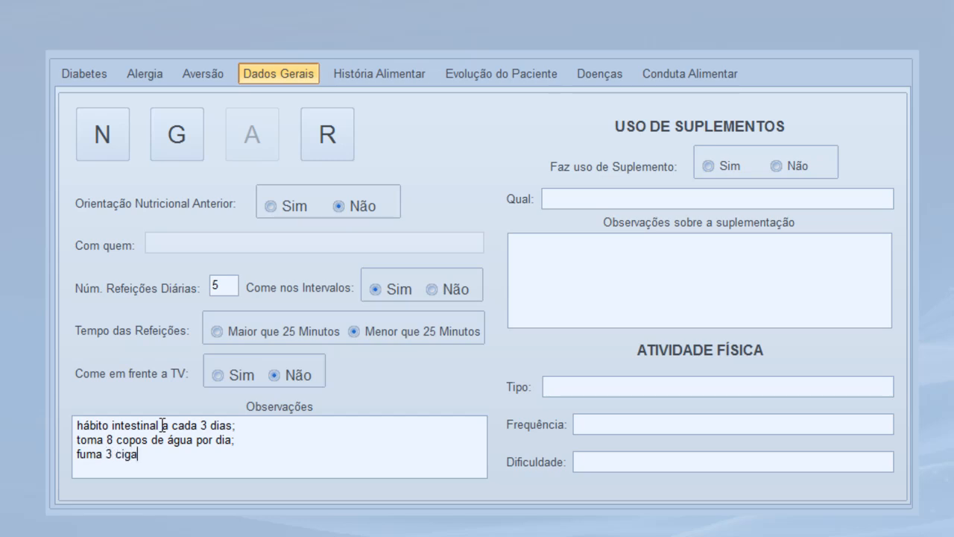
pyautogui.write('rros ao dia;')
pyautogui.press('Return')
pyautogui.write('tem cost')
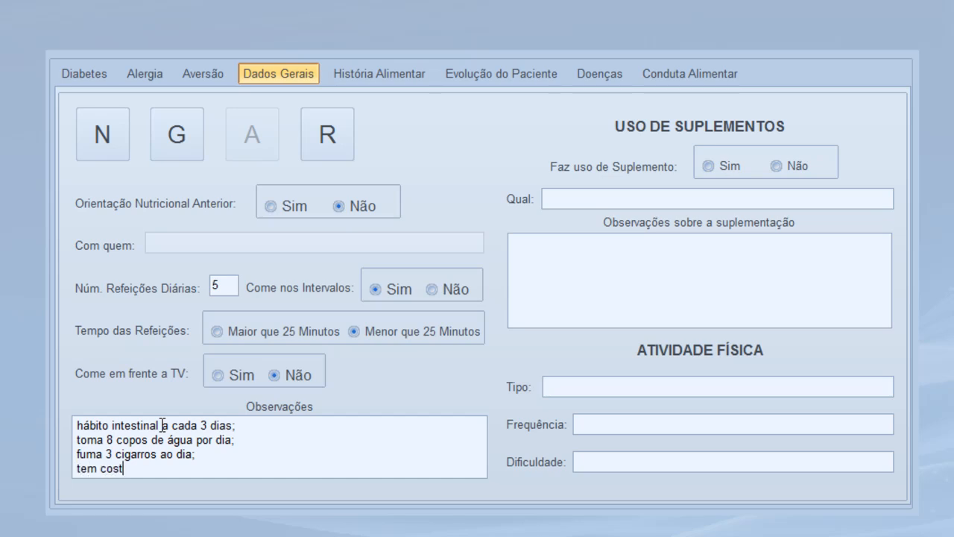
pyautogui.write('ume de ingerir ')
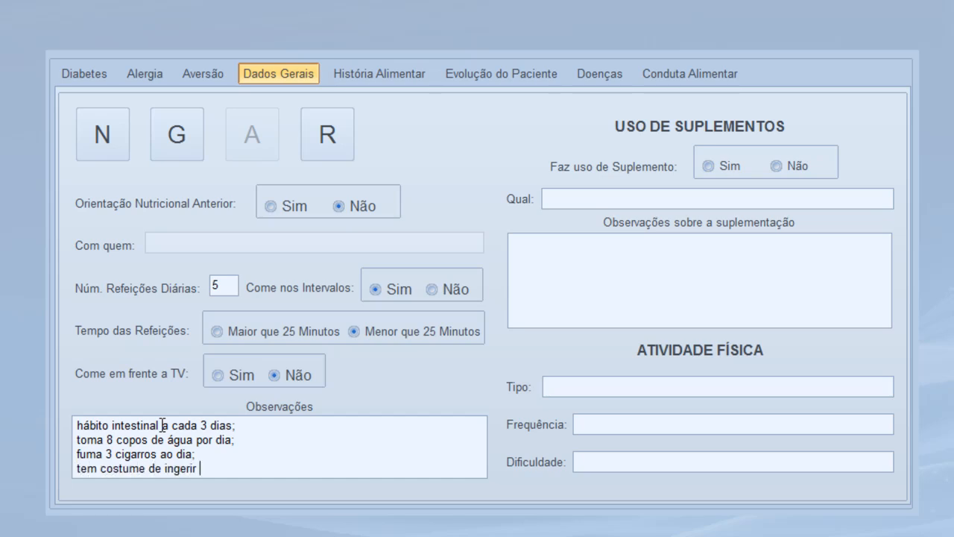
pyautogui.write('bebida álcóo')
pyautogui.press('BackSpace')
pyautogui.press('BackSpace')
pyautogui.write('oólica')
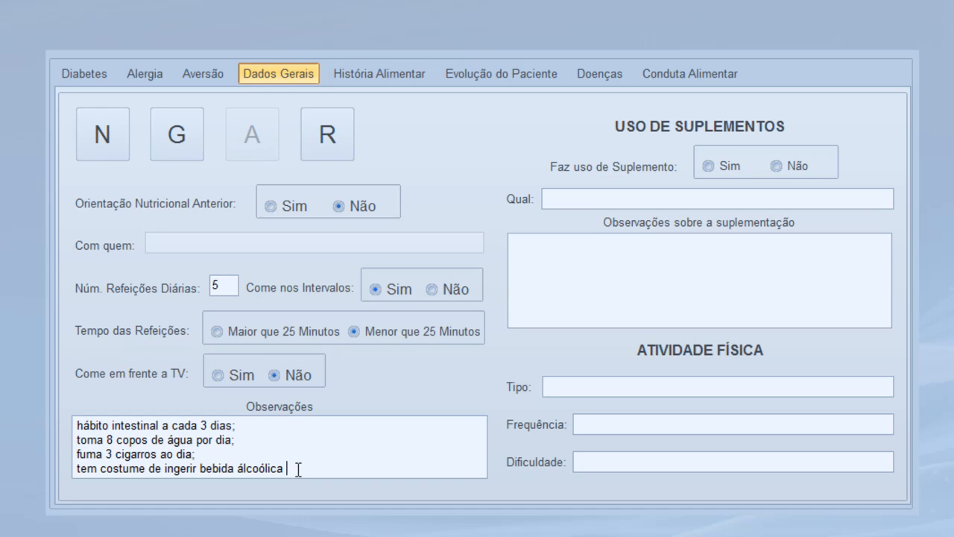
pyautogui.write('aos finais de semana')
# Record that the patient uses an ômega 3 supplement
pyautogui.click(708, 166)
pyautogui.click(718, 198)
pyautogui.write('ômega 3')
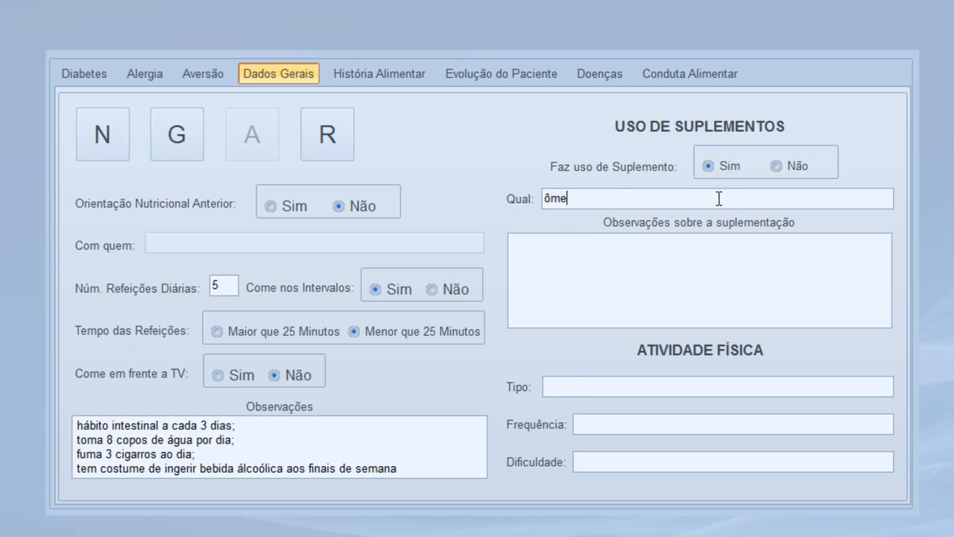
# Enter physical activity caminhada, frequency 3x ao dia, difficulty nenhuma
pyautogui.click(753, 384)
pyautogui.write('caminhada')
pyautogui.click(758, 419)
pyautogui.write('2')
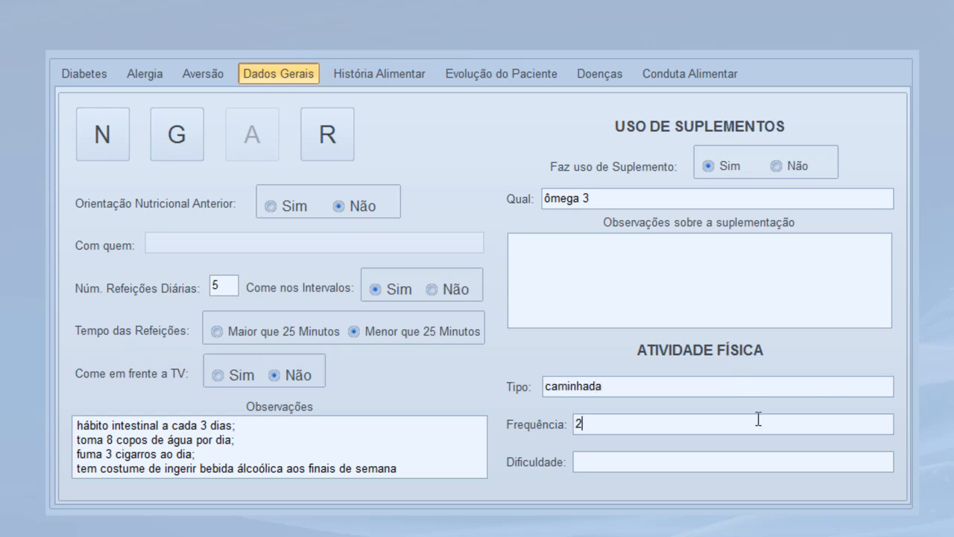
pyautogui.press('BackSpace')
pyautogui.write('3x ao dia')
pyautogui.click(718, 456)
pyautogui.write('nenhuma')
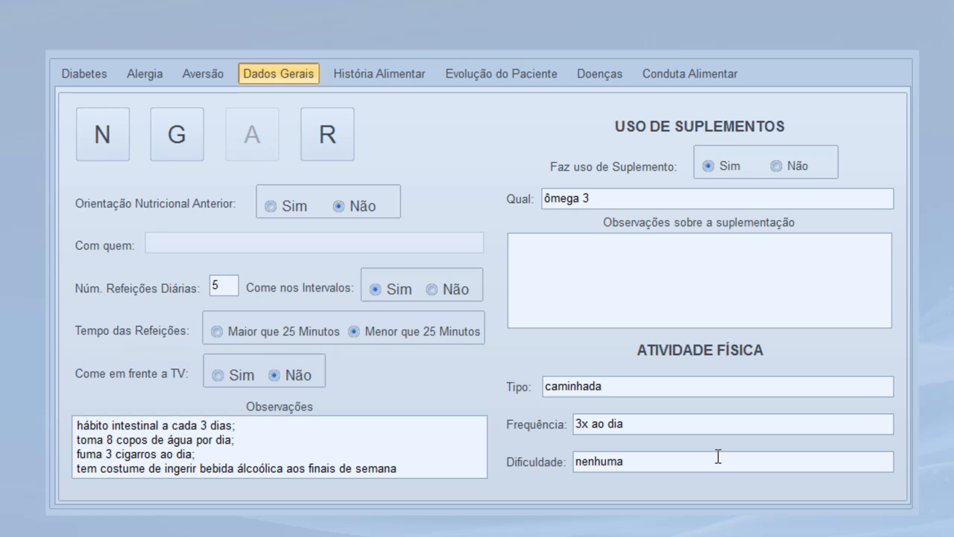
# Save the general data and move to História Alimentar
pyautogui.click(185, 139)
pyautogui.click(471, 281)
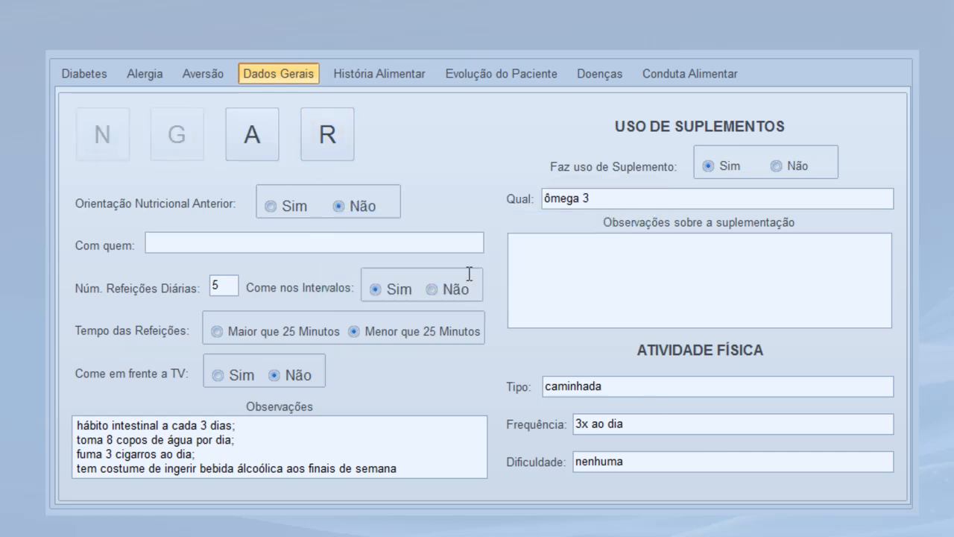
pyautogui.click(379, 74)
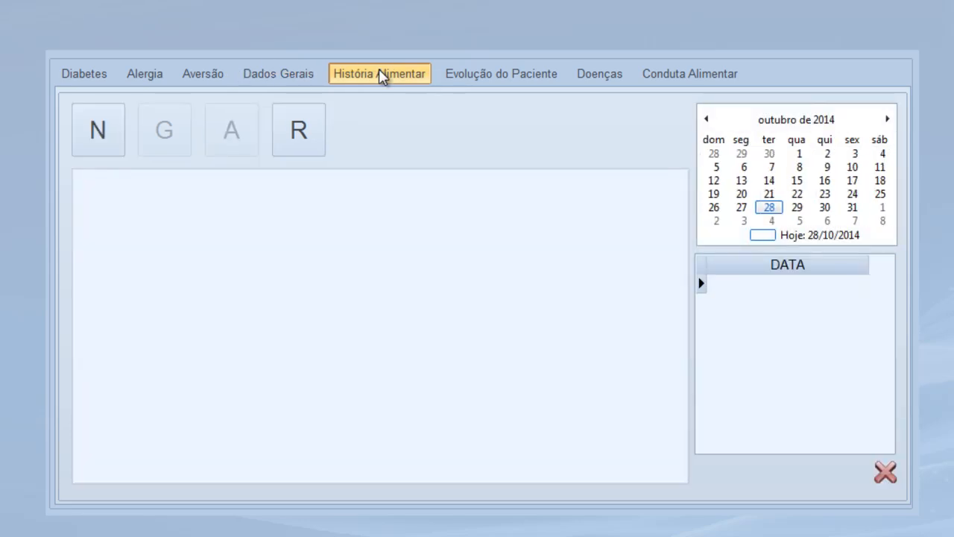
# Write a food history entry with the lines 'horário que acorda;' and 'costume de comer;'
pyautogui.click(99, 147)
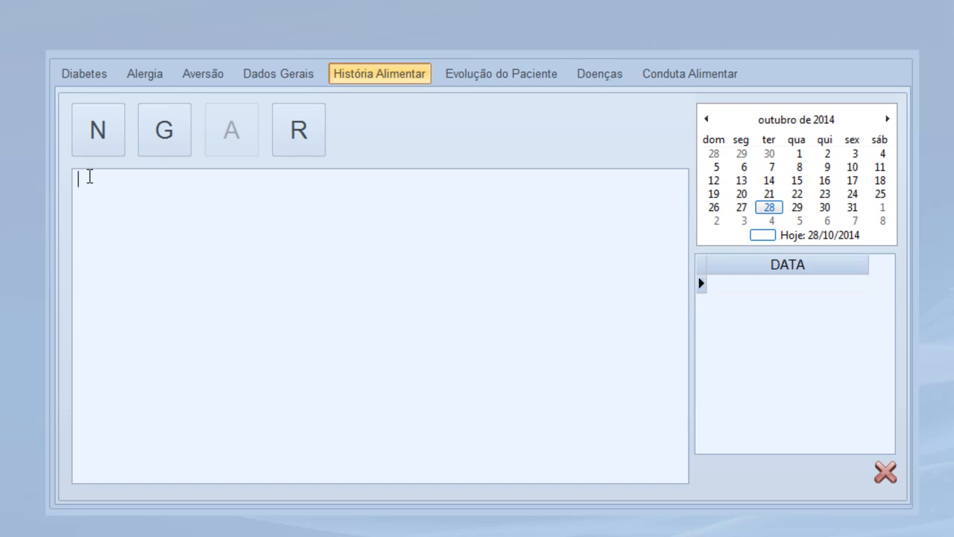
pyautogui.write('horário que acorda;')
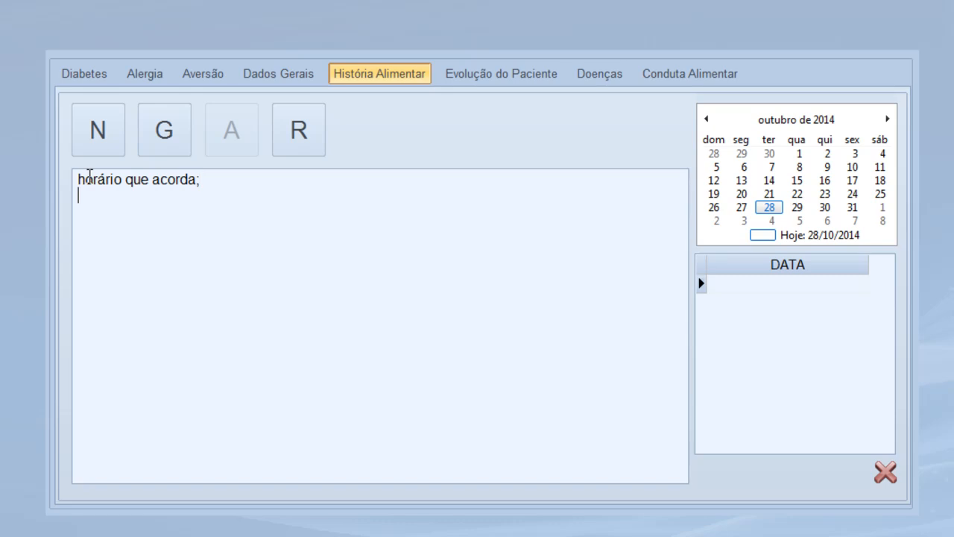
pyautogui.press('Return')
pyautogui.write('o que tem s')
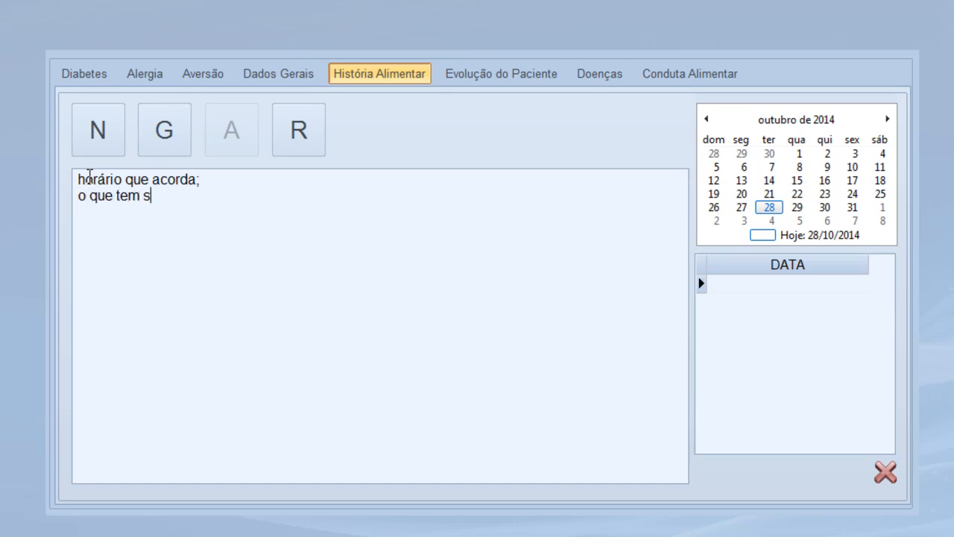
pyautogui.press('BackSpace')
pyautogui.write('costume de c')
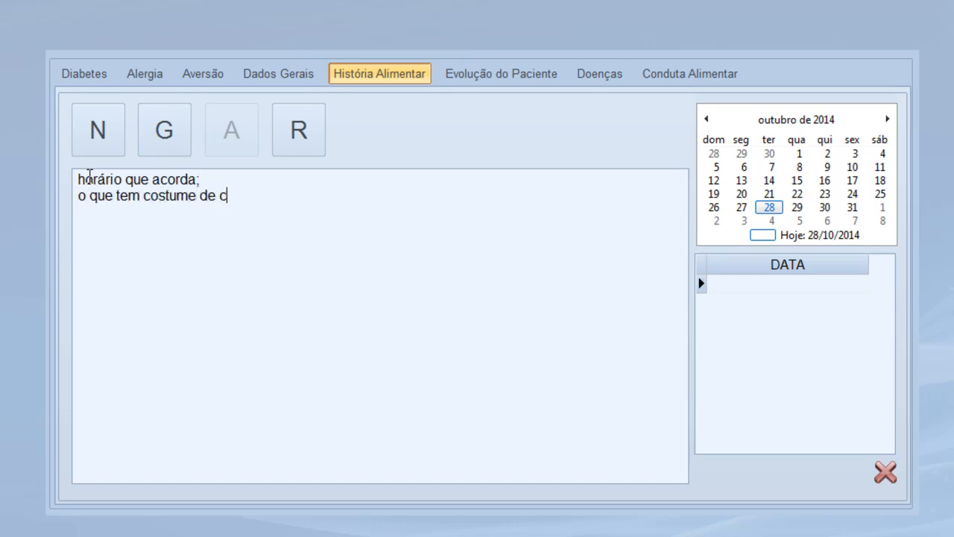
pyautogui.write('omer;')
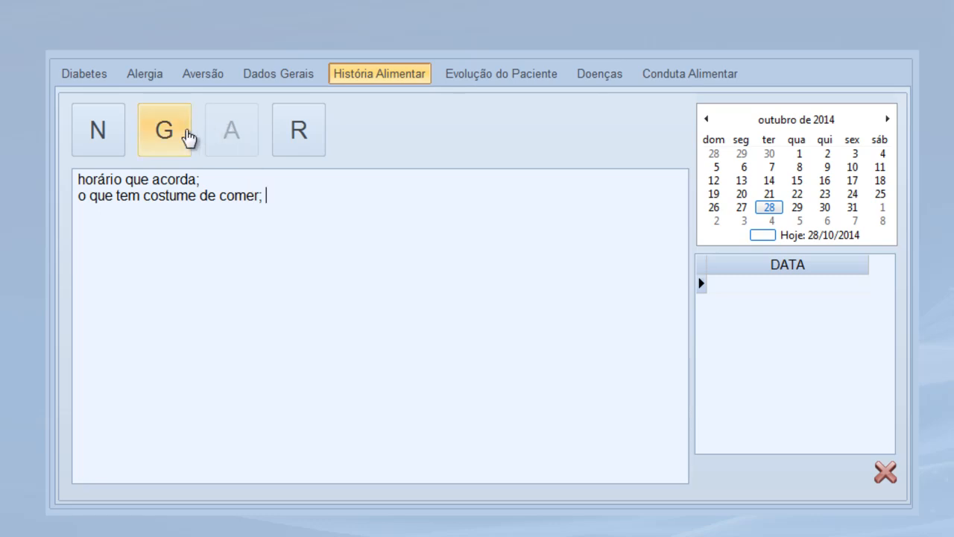
# Save the food history notes and go to Evolução do Paciente
pyautogui.click(162, 135)
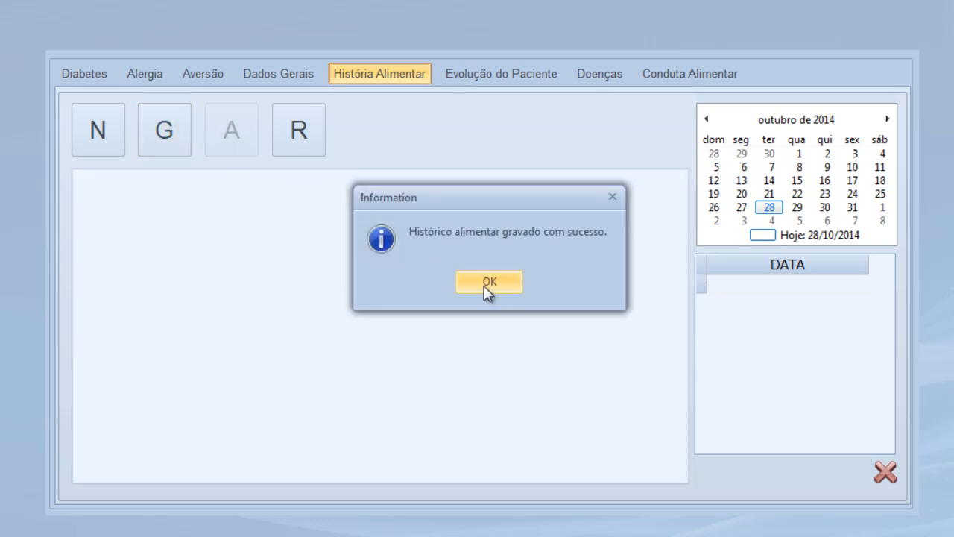
pyautogui.click(491, 291)
pyautogui.click(486, 83)
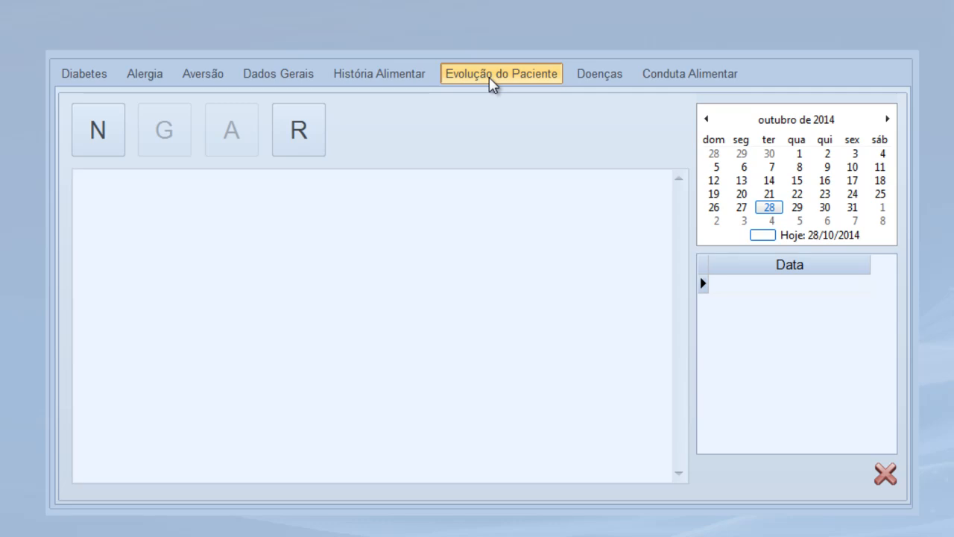
# Write a new evolution note: first consultation done, full evaluation, return in 15 days
pyautogui.click(99, 125)
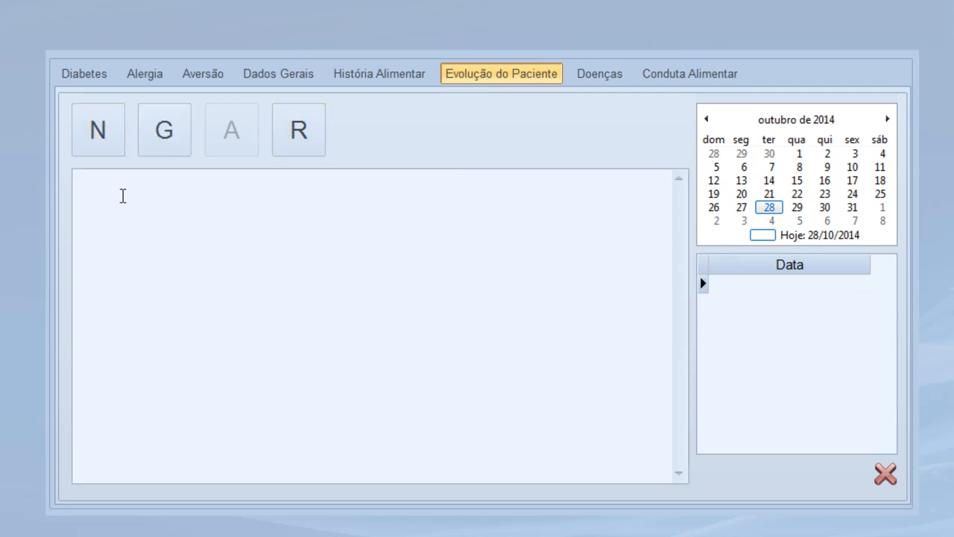
pyautogui.write('HOJE FOI PRIMER')
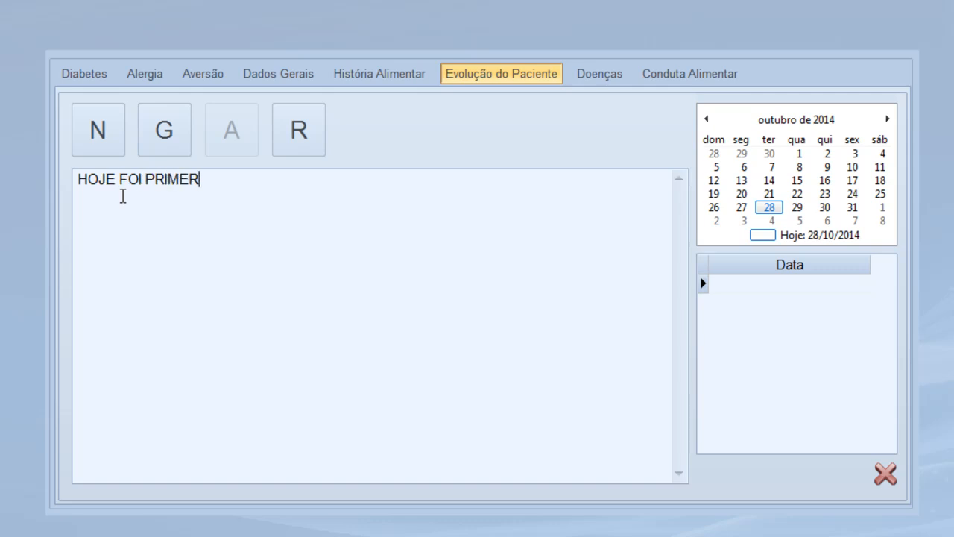
pyautogui.write('IA')
pyautogui.press('BackSpace')
pyautogui.press('BackSpace')
pyautogui.press('BackSpace')
pyautogui.press('BackSpace')
pyautogui.write('EIRA CON')
pyautogui.press('BackSpace')
pyautogui.write('ONS')
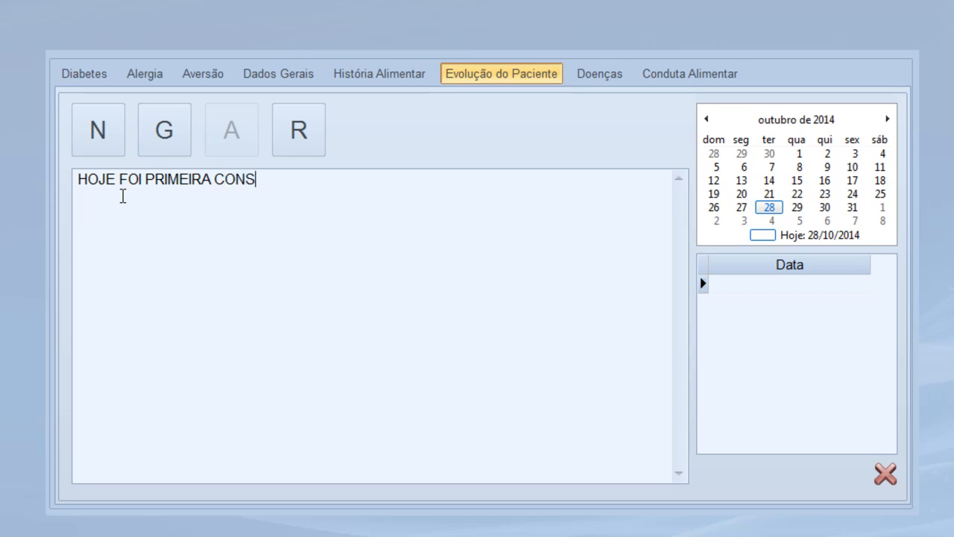
pyautogui.write('TULTA DO PACIENT')
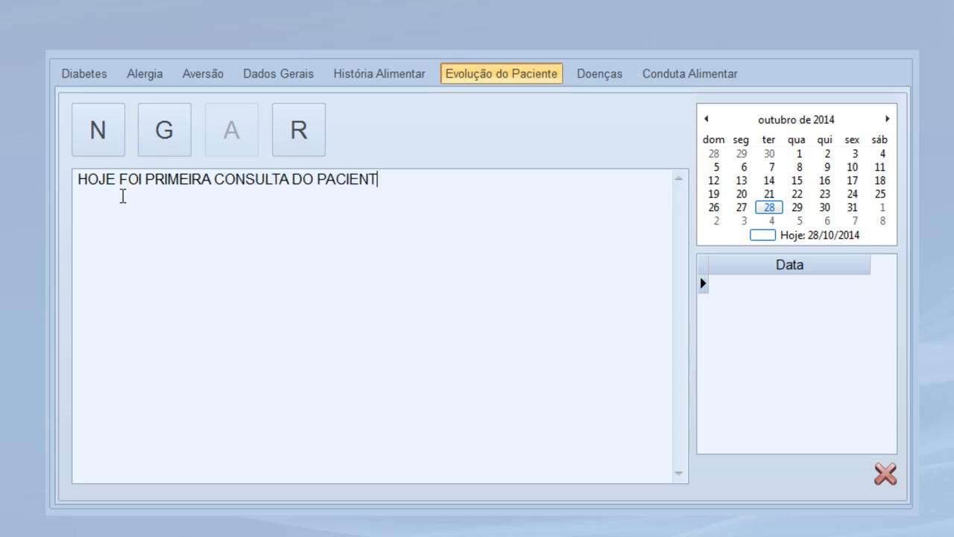
pyautogui.write('E;')
pyautogui.press('Return')
pyautogui.write('fiz toda a avalia')
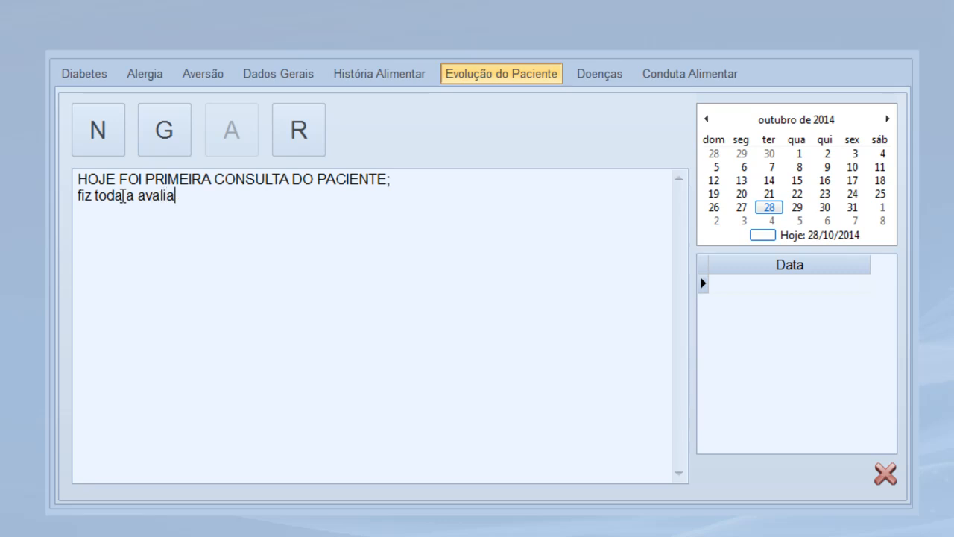
pyautogui.write('ção clínica, an')
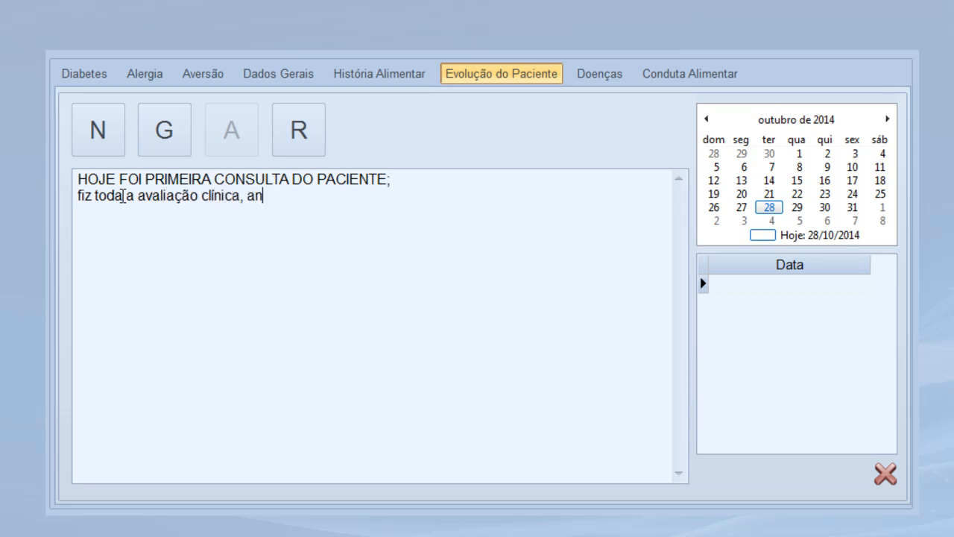
pyautogui.write('amnese, ant')
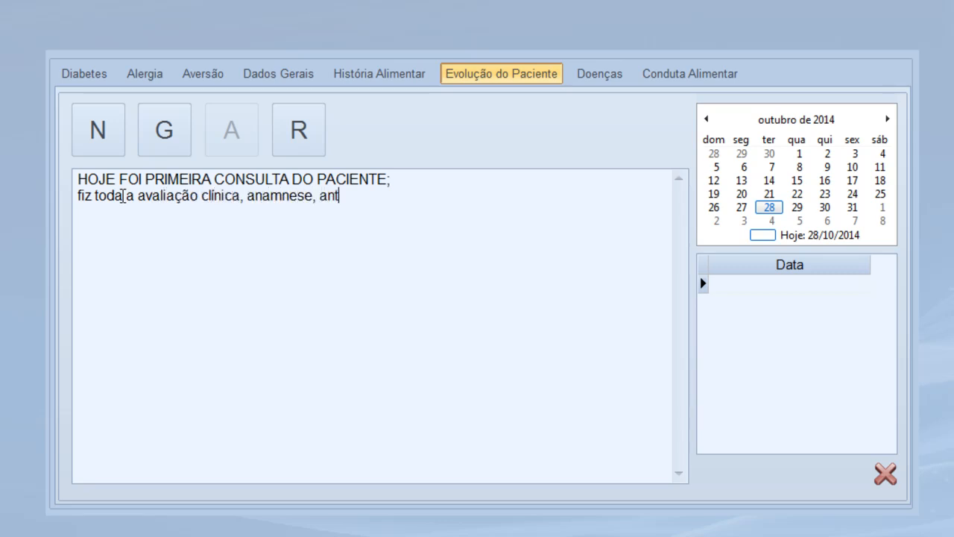
pyautogui.write('ropometria e')
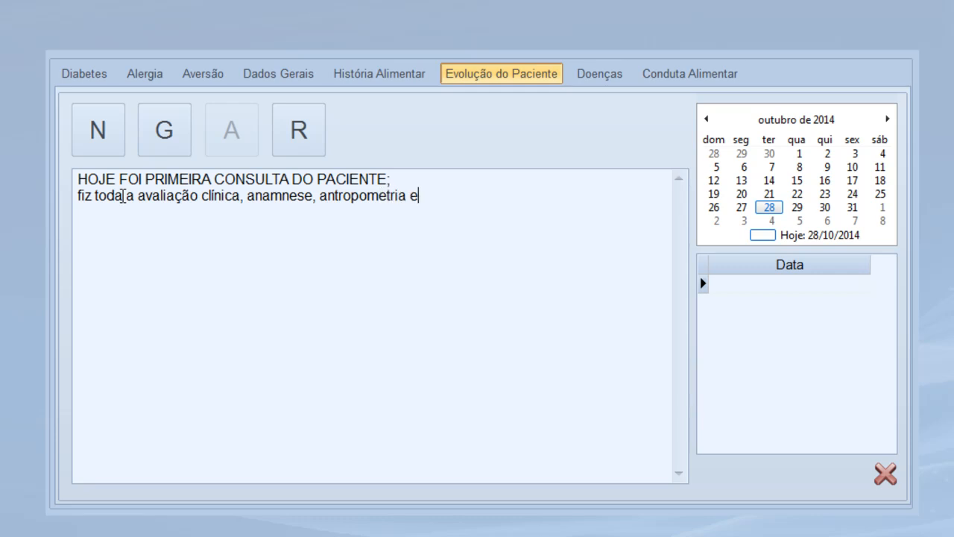
pyautogui.write(' cálculo do recordatório 24h.')
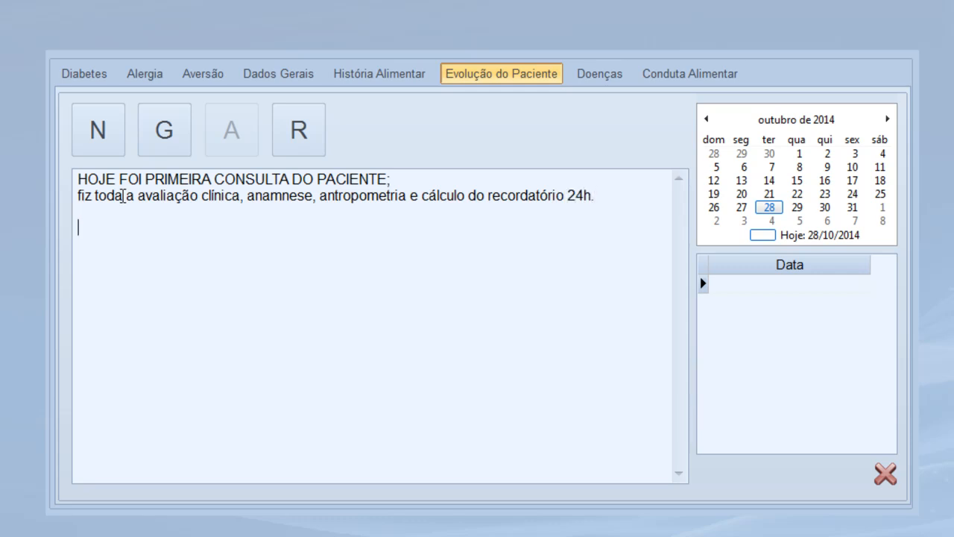
pyautogui.write('torno para daqui')
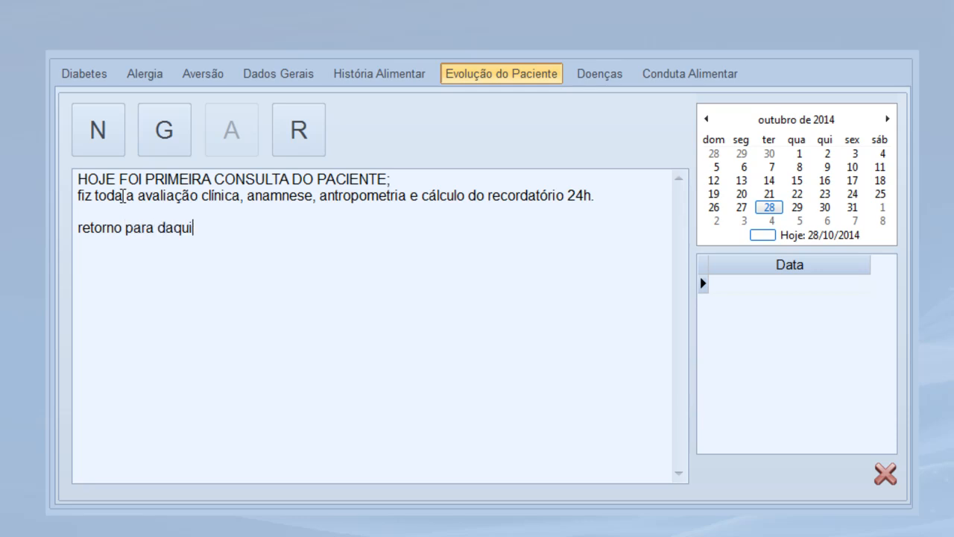
pyautogui.write(' 15 dias, para')
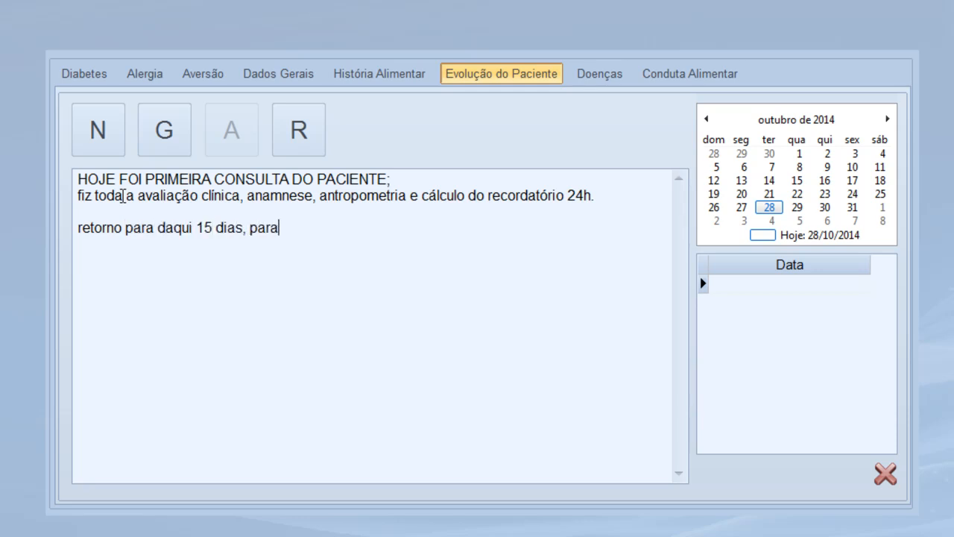
pyautogui.write(' nova antropome')
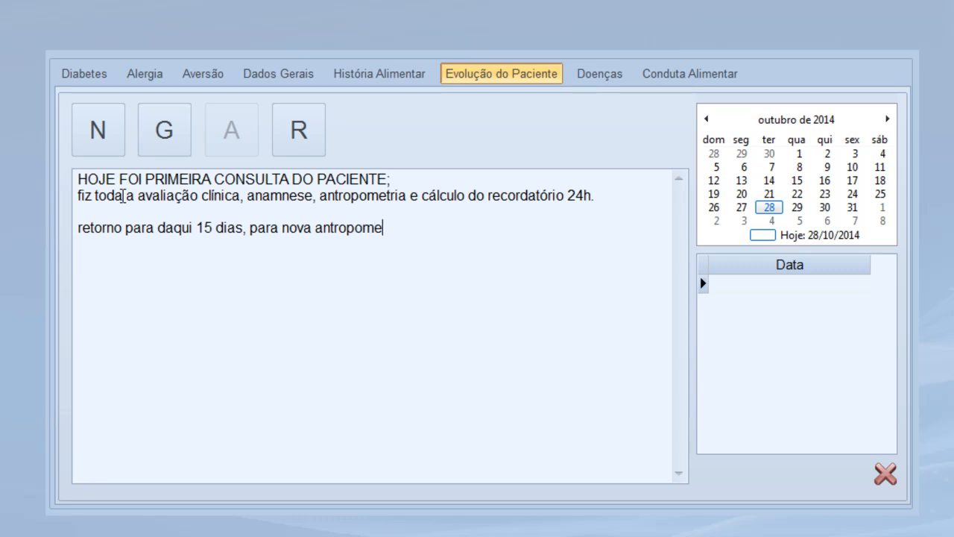
pyautogui.write('tria e entrge de')
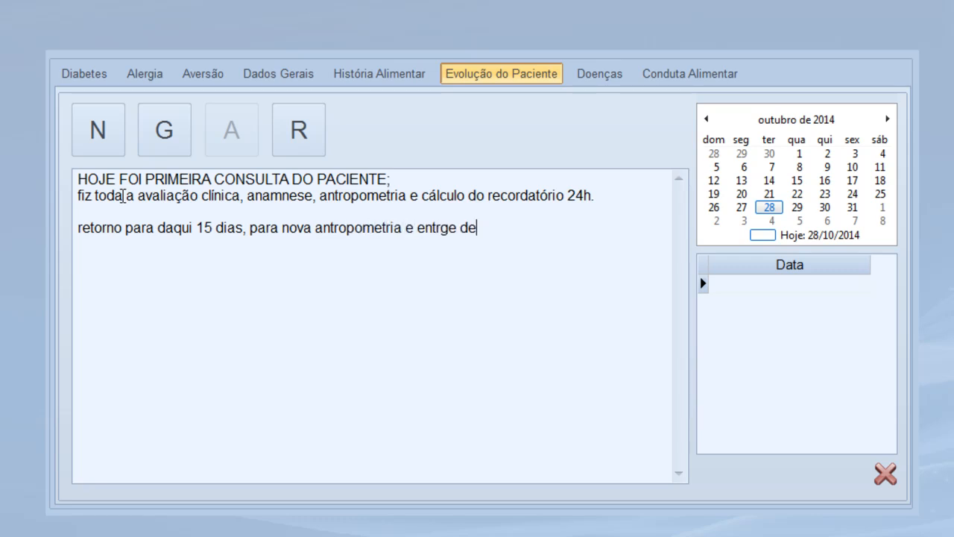
pyautogui.press('BackSpace')
pyautogui.press('BackSpace')
pyautogui.press('BackSpace')
pyautogui.press('BackSpace')
pyautogui.press('BackSpace')
pyautogui.write('ega de cardápio')
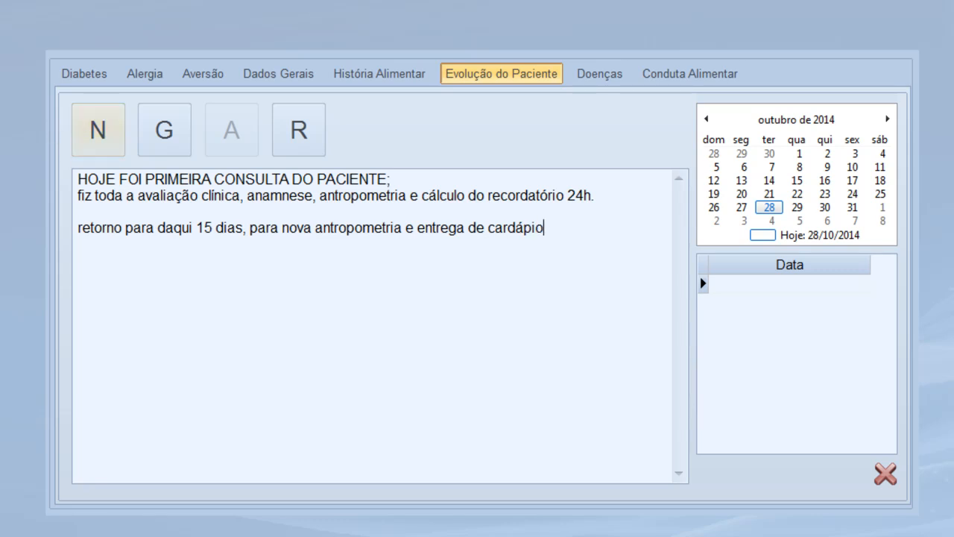
# Save the note, reopen the 28/10/2014 entry to verify it, then go to Doenças
pyautogui.click(167, 141)
pyautogui.click(473, 288)
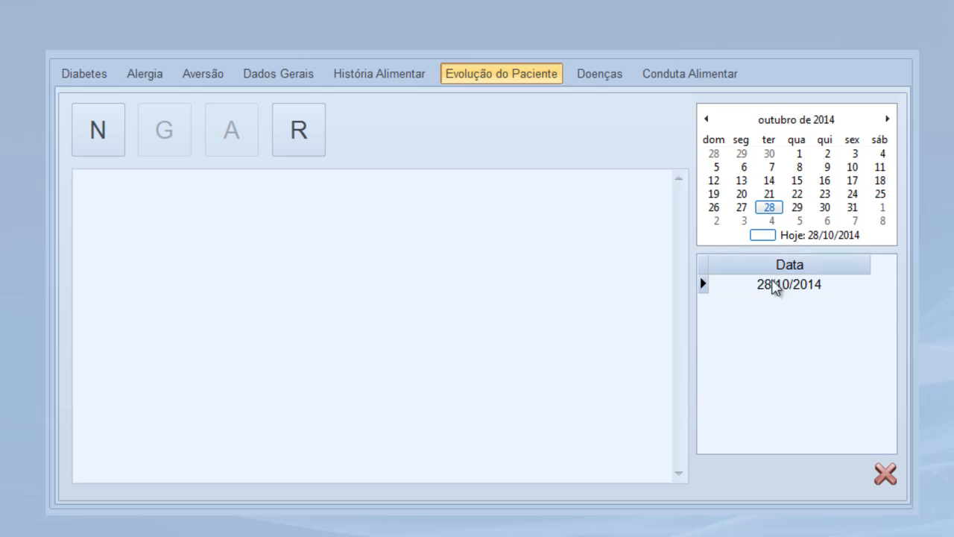
pyautogui.doubleClick(776, 288)
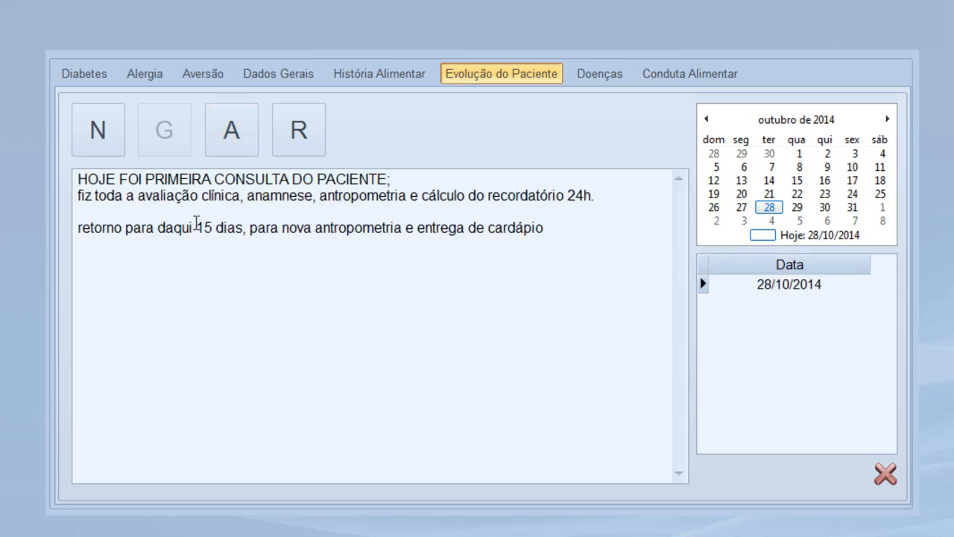
pyautogui.click(607, 74)
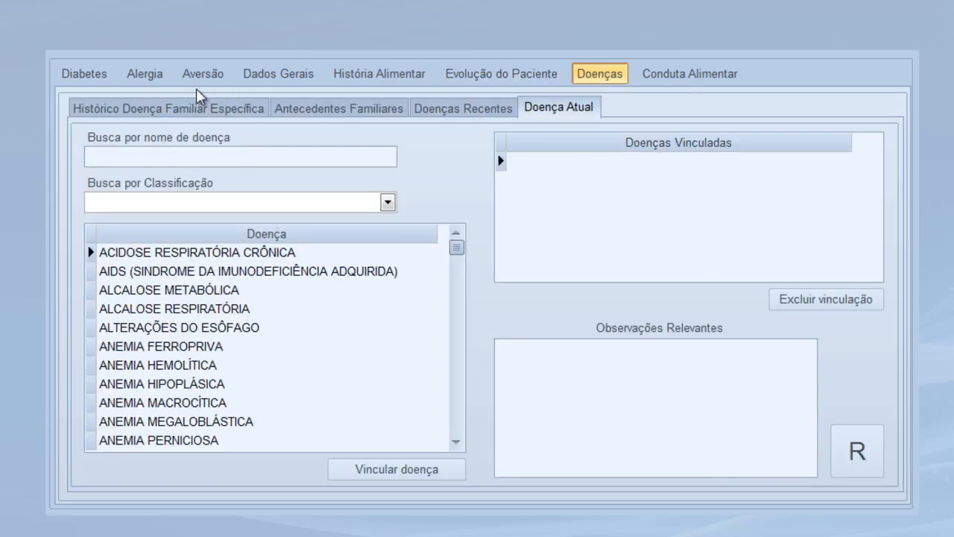
# Add and save a family antecedent of gastrite for the father
pyautogui.click(177, 108)
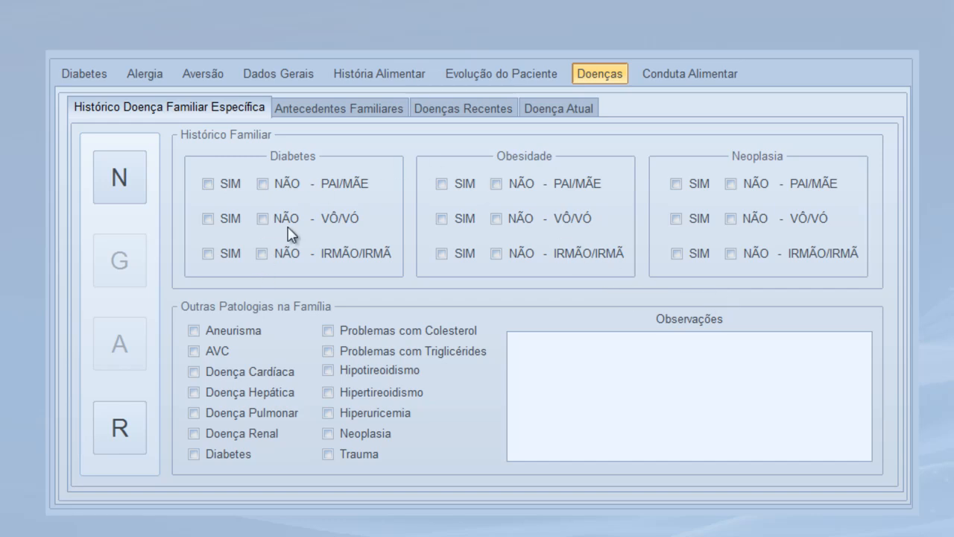
pyautogui.click(335, 110)
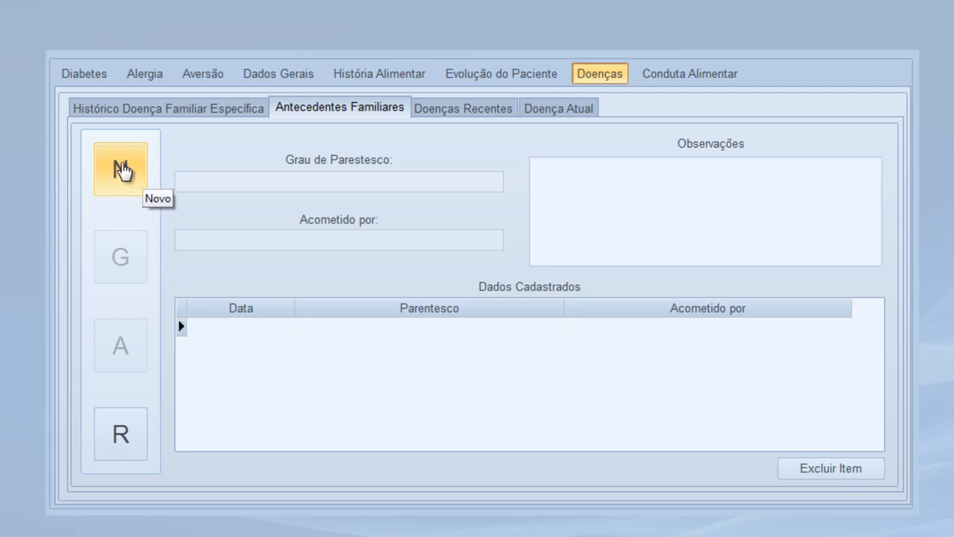
pyautogui.click(122, 171)
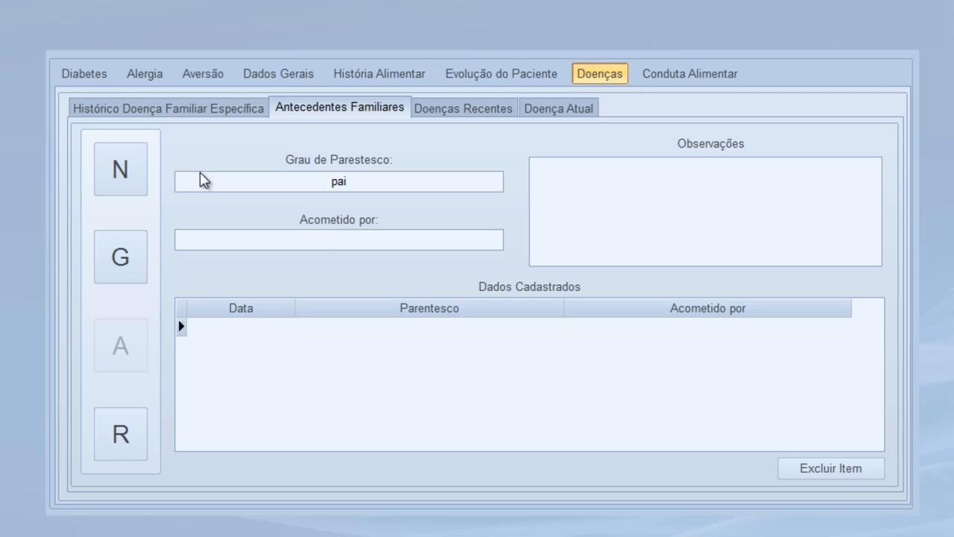
pyautogui.write('gastrite')
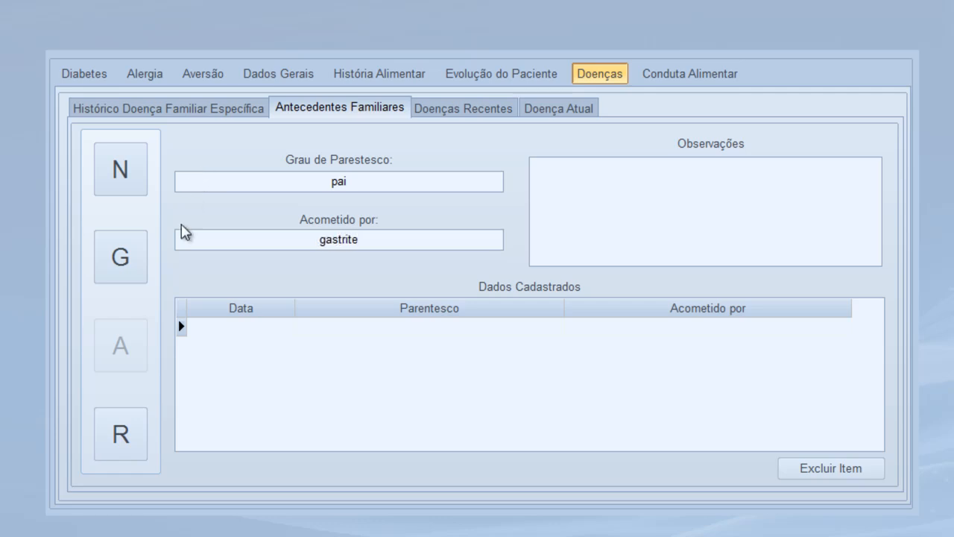
pyautogui.click(146, 257)
pyautogui.click(462, 287)
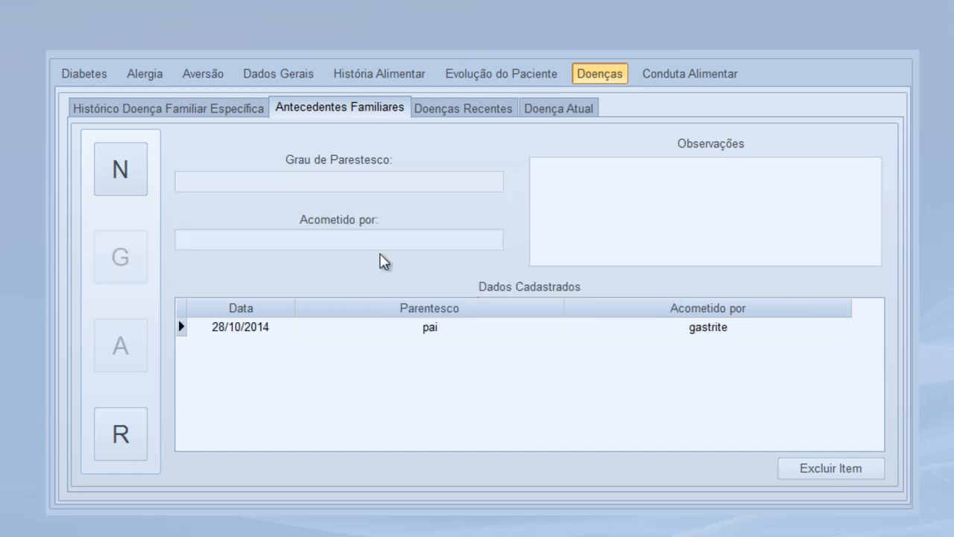
# Check the current diseases page, then start a blank recent-disease entry
pyautogui.click(554, 120)
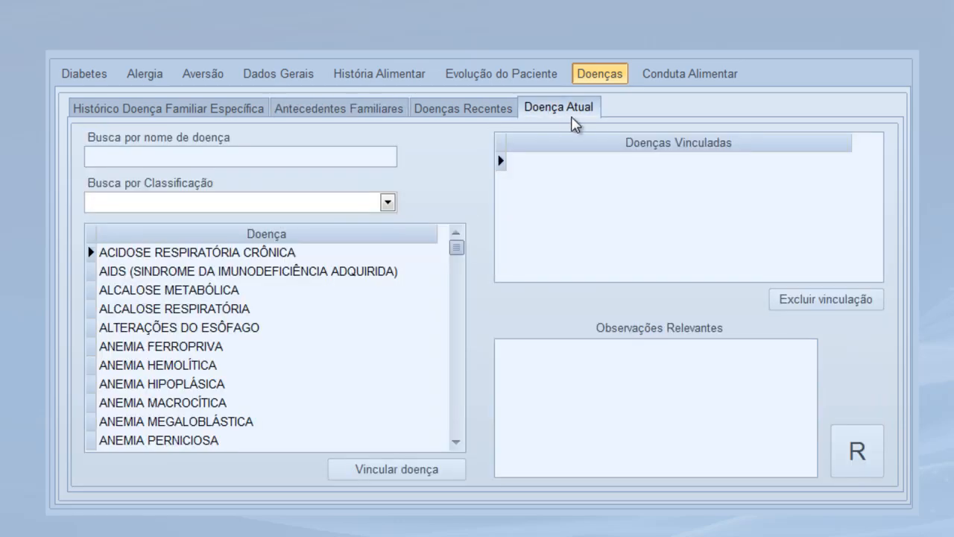
pyautogui.click(454, 442)
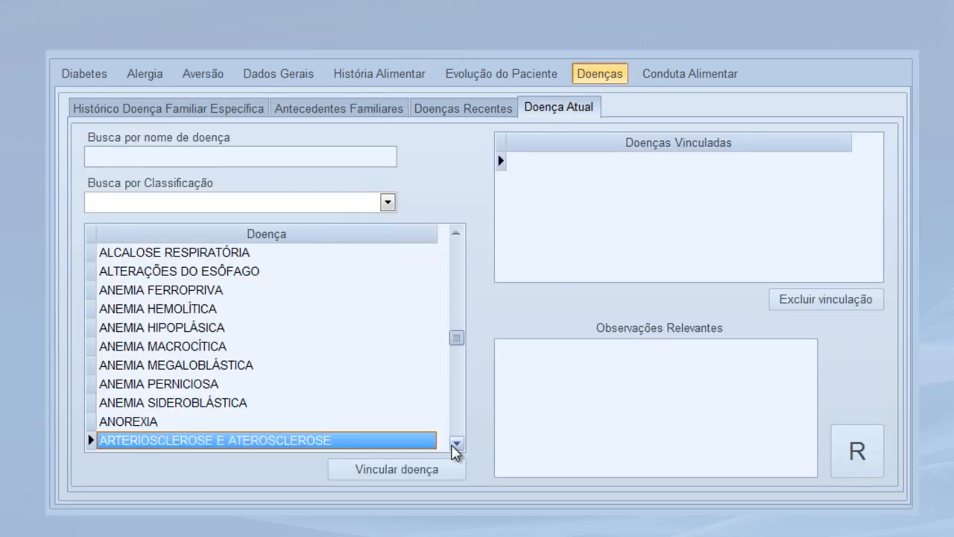
pyautogui.click(455, 442)
pyautogui.click(455, 442)
pyautogui.click(455, 442)
pyautogui.click(455, 442)
pyautogui.click(455, 442)
pyautogui.click(455, 442)
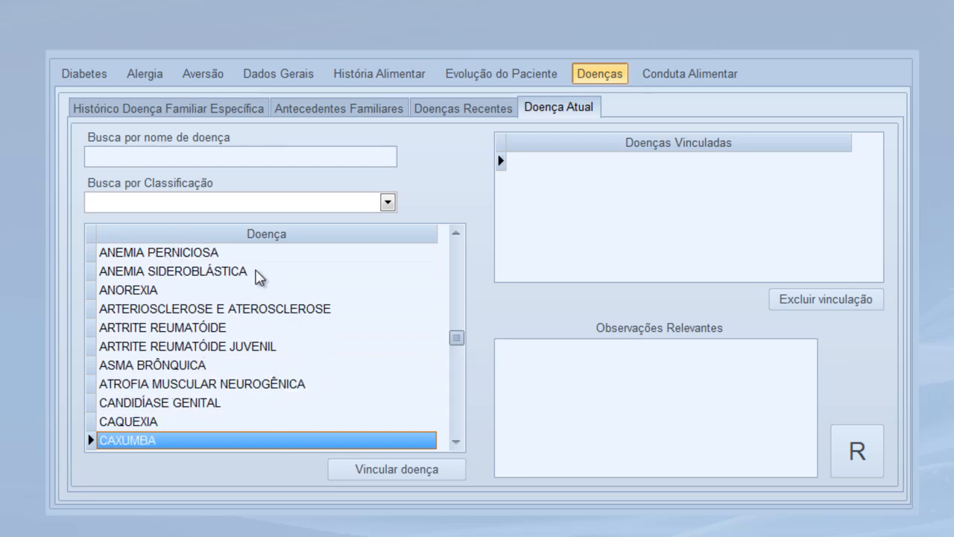
pyautogui.click(441, 111)
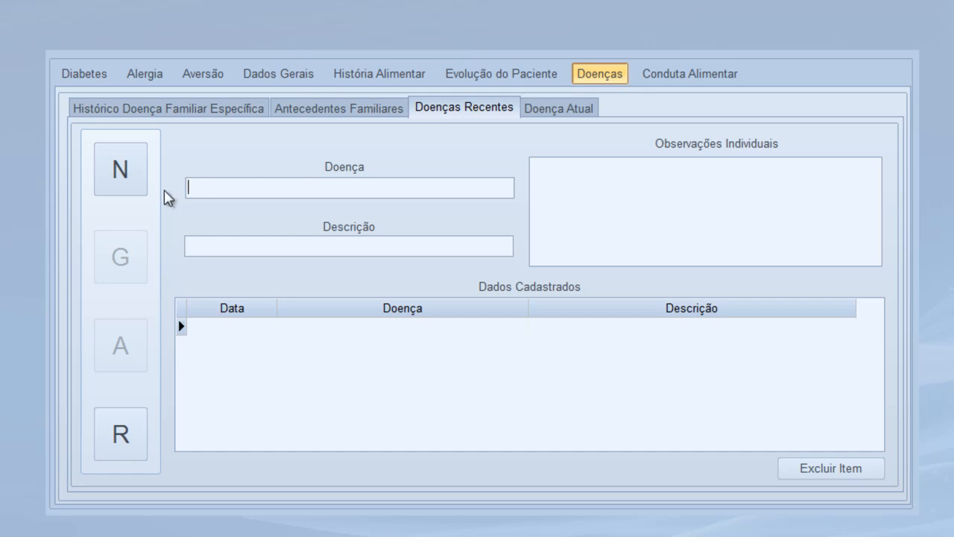
pyautogui.click(121, 185)
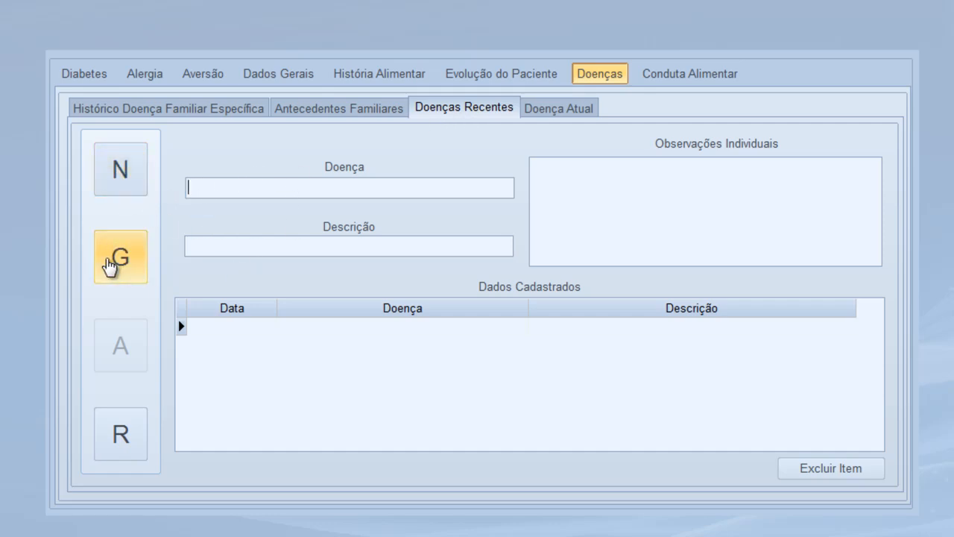
pyautogui.click(703, 76)
# Start a new dietary conduct note and open the Avaliação Antropométrica form
pyautogui.click(100, 137)
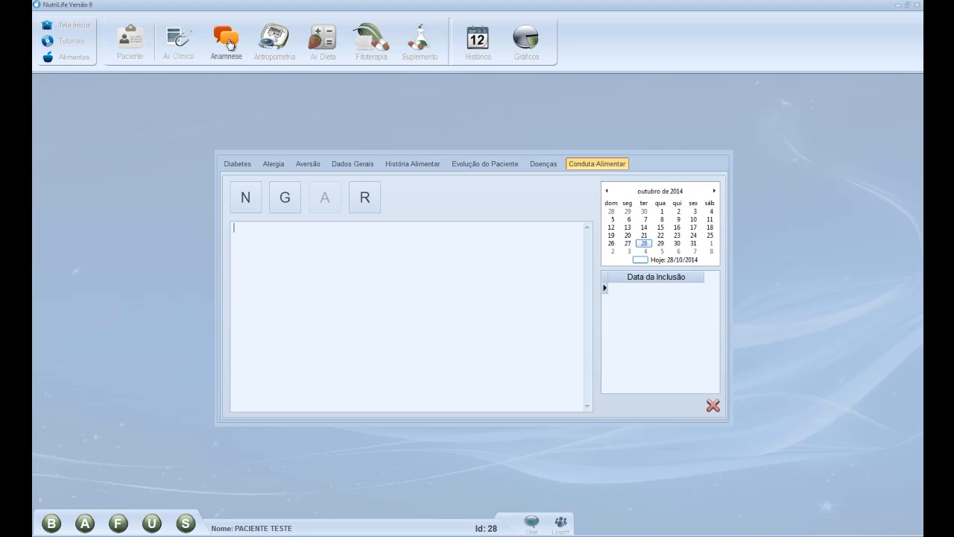
pyautogui.click(273, 51)
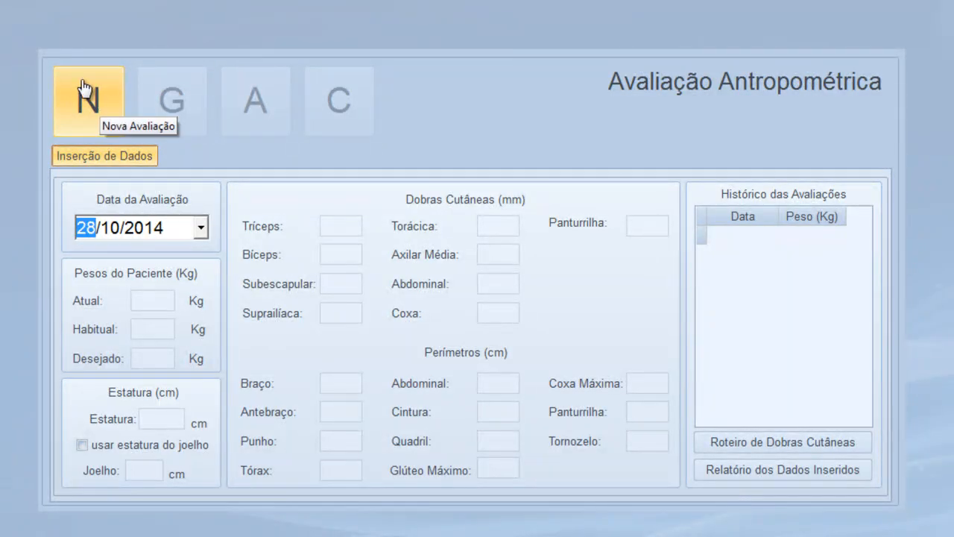
# Start a new anthropometric evaluation with weight 50 kg and height 158 cm
pyautogui.click(82, 110)
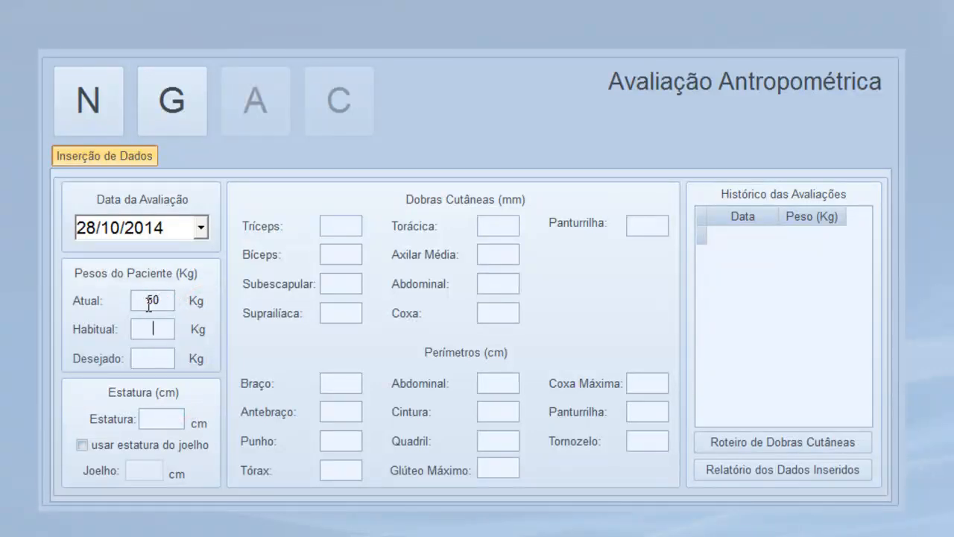
pyautogui.write('158')
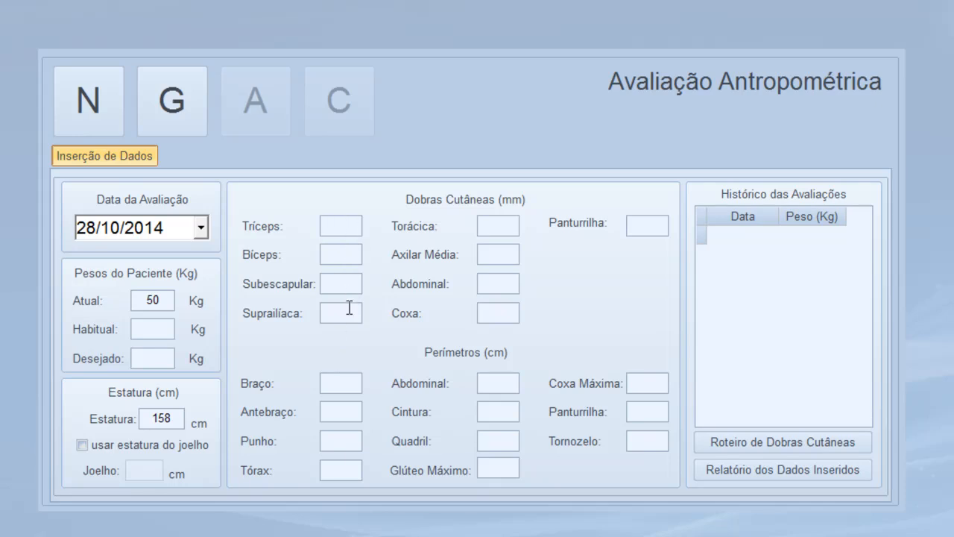
# Read the Durnin Womersley bíceps, tríceps, subescapular and suprailíaca skinfold descriptions in the guide
pyautogui.click(781, 444)
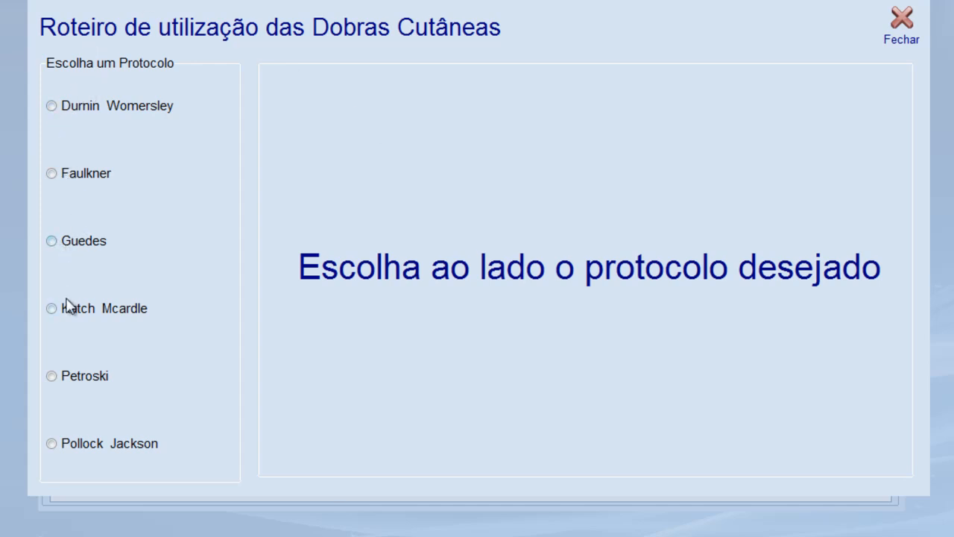
pyautogui.click(52, 106)
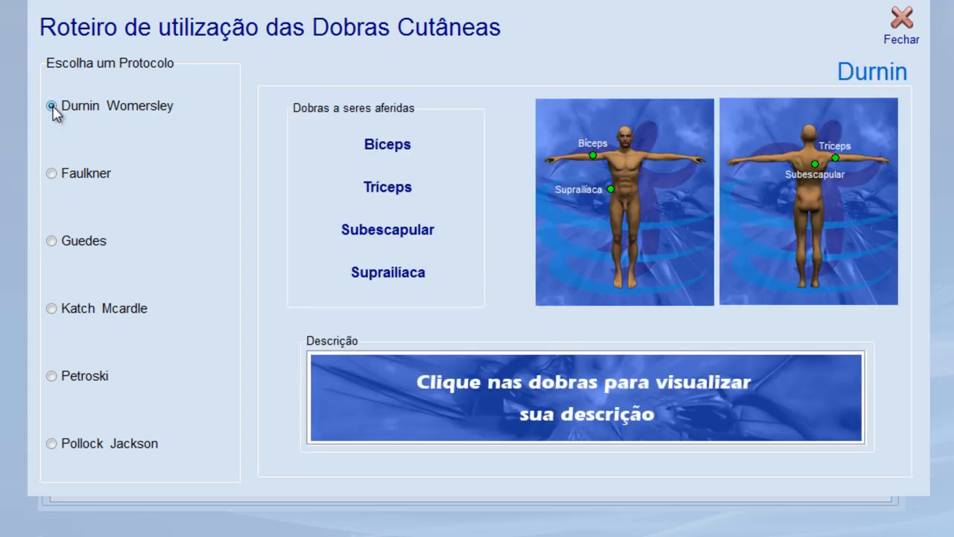
pyautogui.click(391, 146)
pyautogui.click(389, 192)
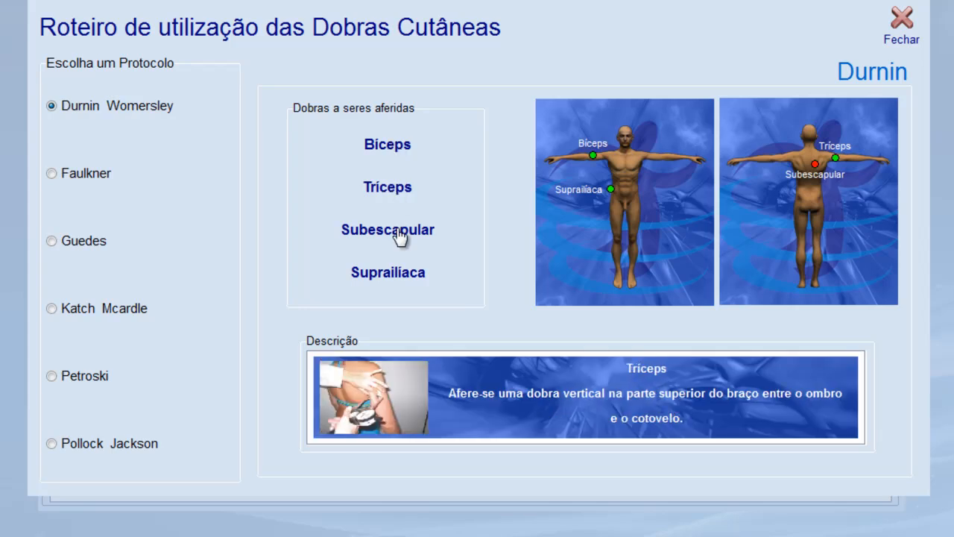
pyautogui.click(401, 235)
pyautogui.click(404, 281)
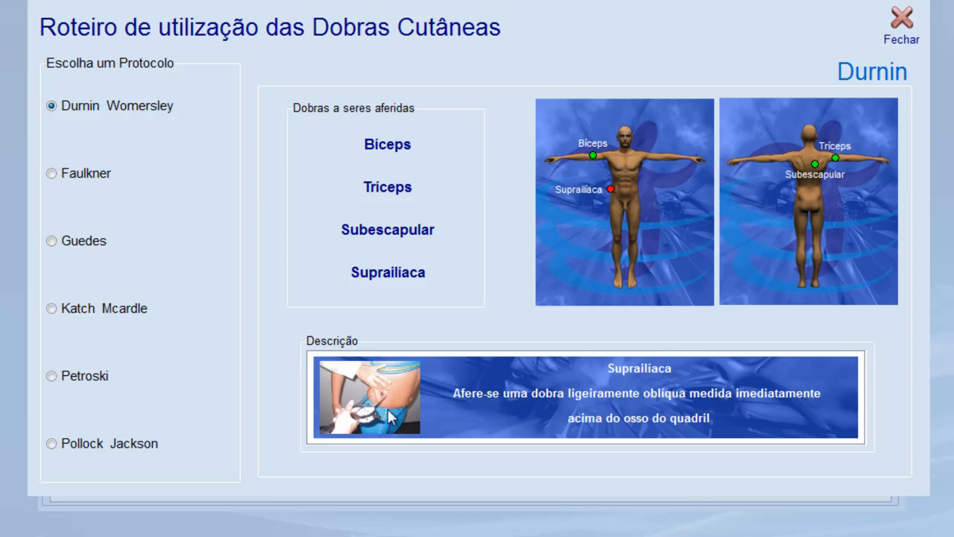
pyautogui.click(388, 149)
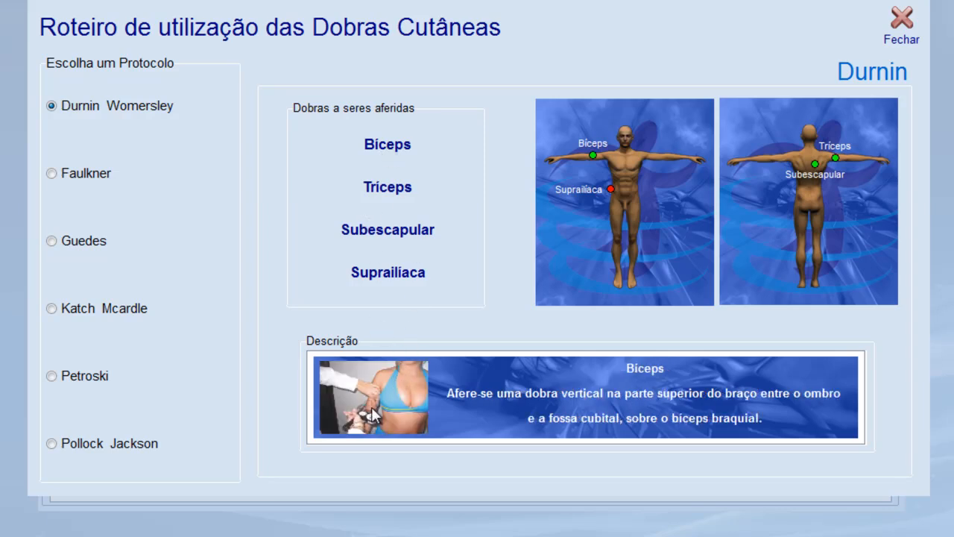
pyautogui.click(385, 193)
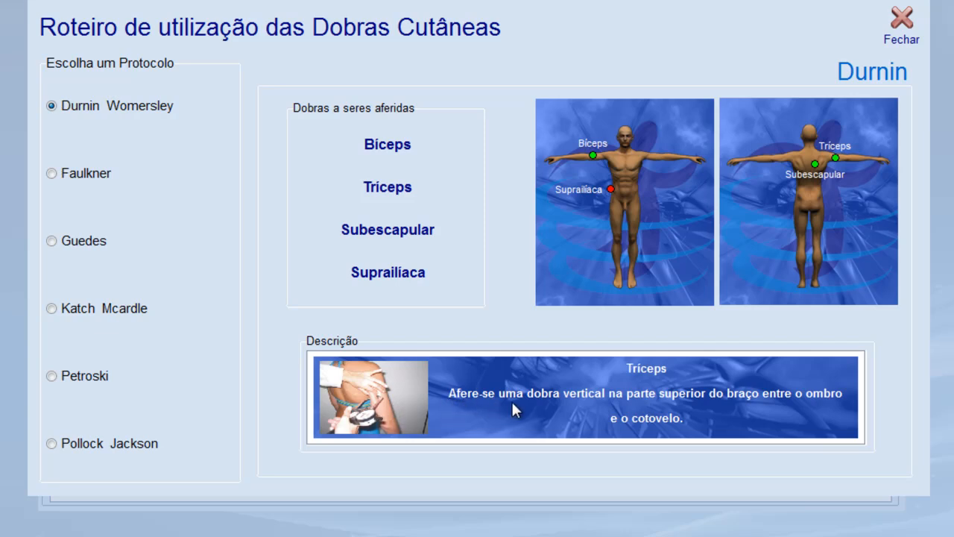
pyautogui.click(898, 23)
# Enter skinfolds 15, 11, 19, 12,5 and perimeters 30, 78, 98, then save
pyautogui.click(346, 226)
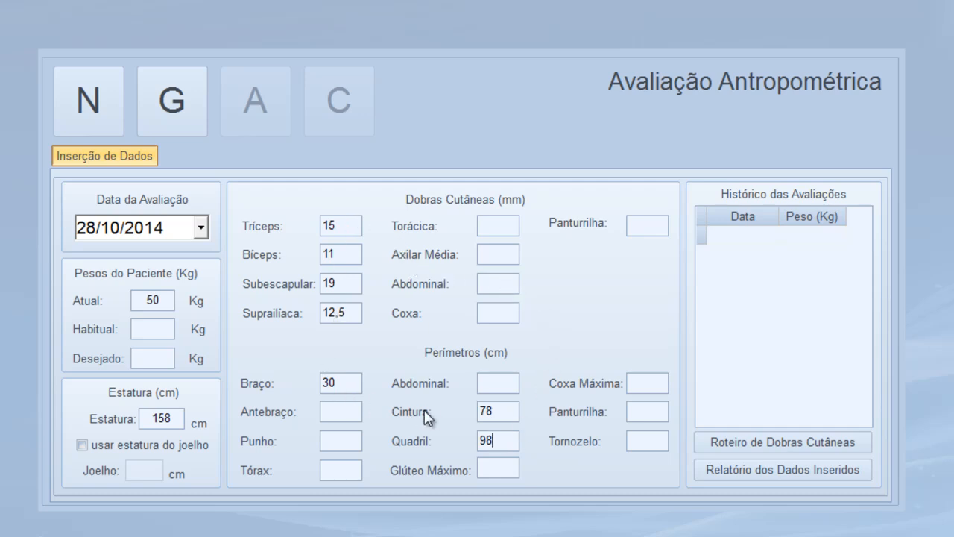
pyautogui.click(192, 119)
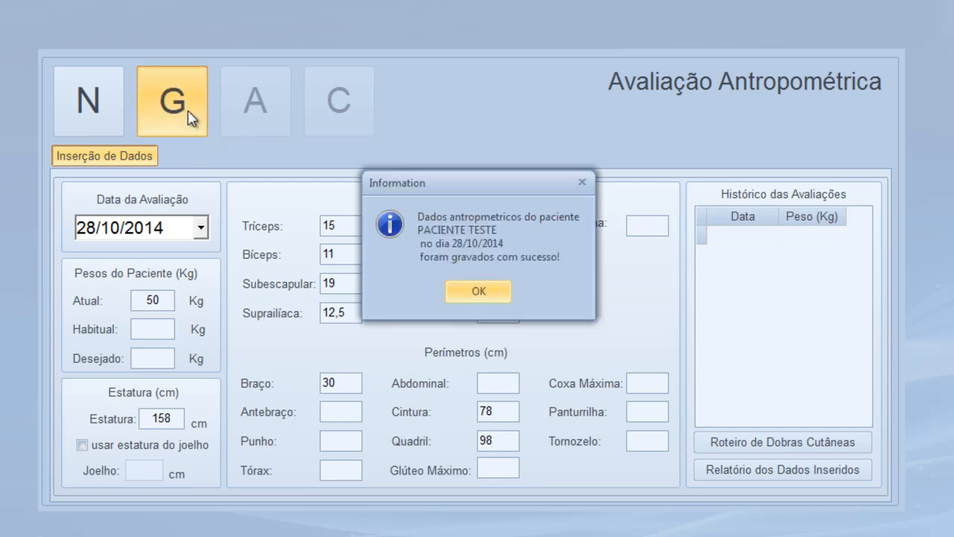
pyautogui.click(495, 293)
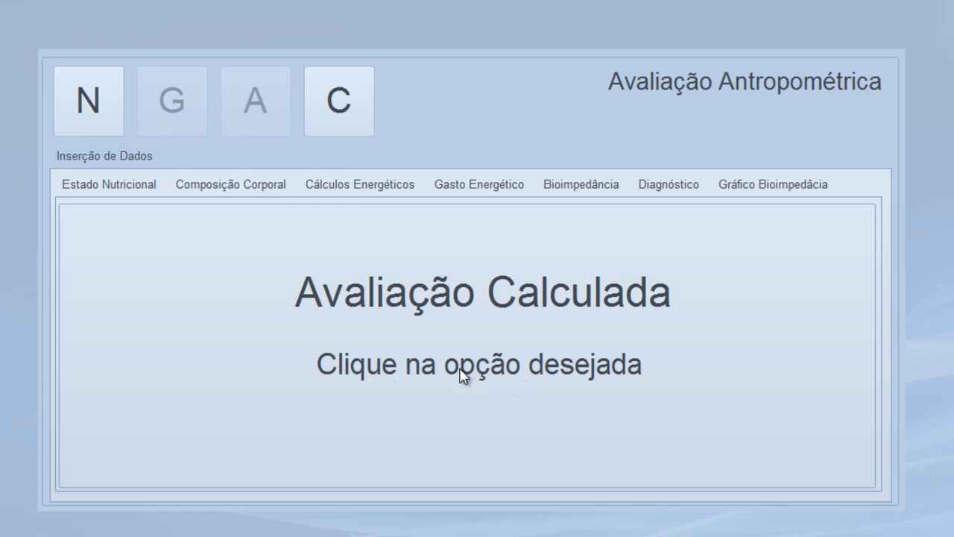
# Show Estado Nutricional: IMC 20,03 Normal, waist-hip ratio 0,8 Risco Alto
pyautogui.click(124, 190)
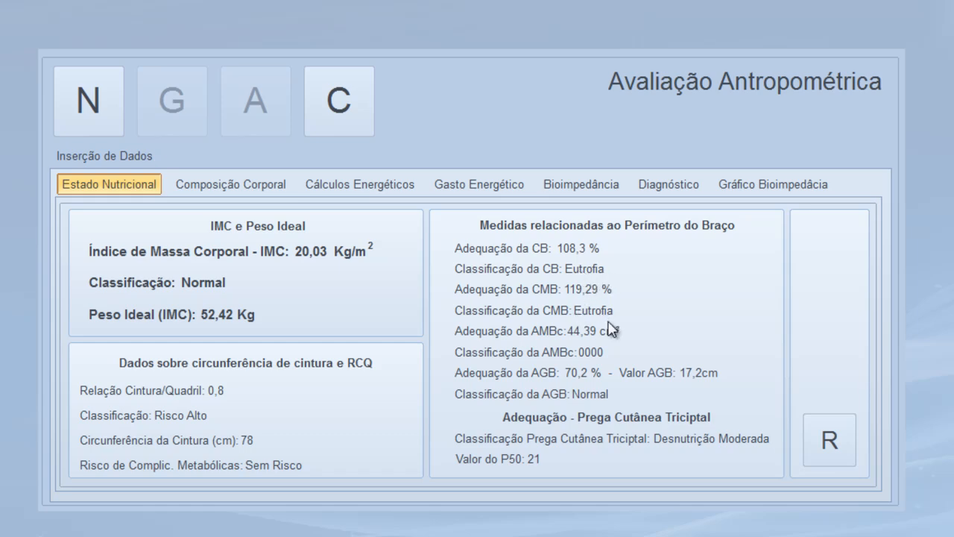
# Preview and close the nutritional report, then view Durnin & Womersley body composition (28,85% fat)
pyautogui.click(829, 444)
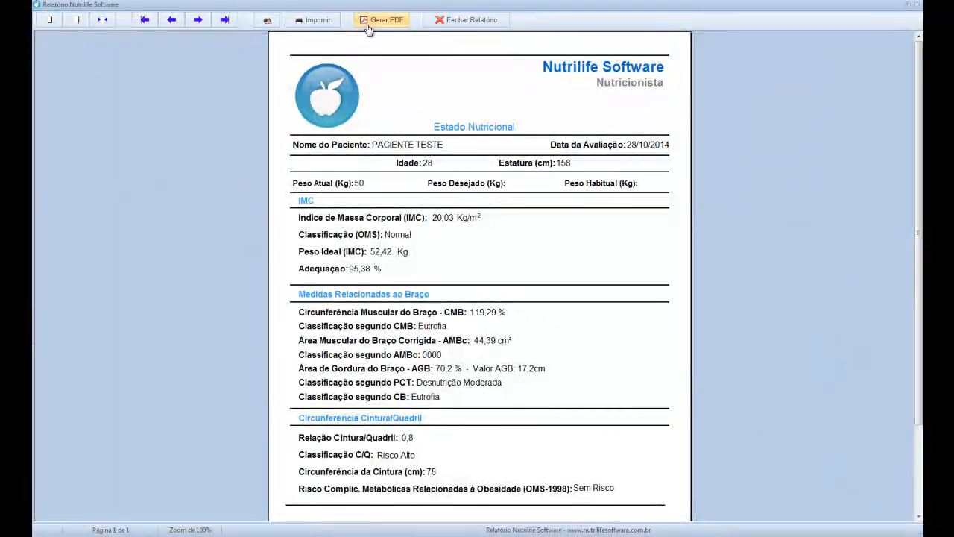
pyautogui.click(458, 20)
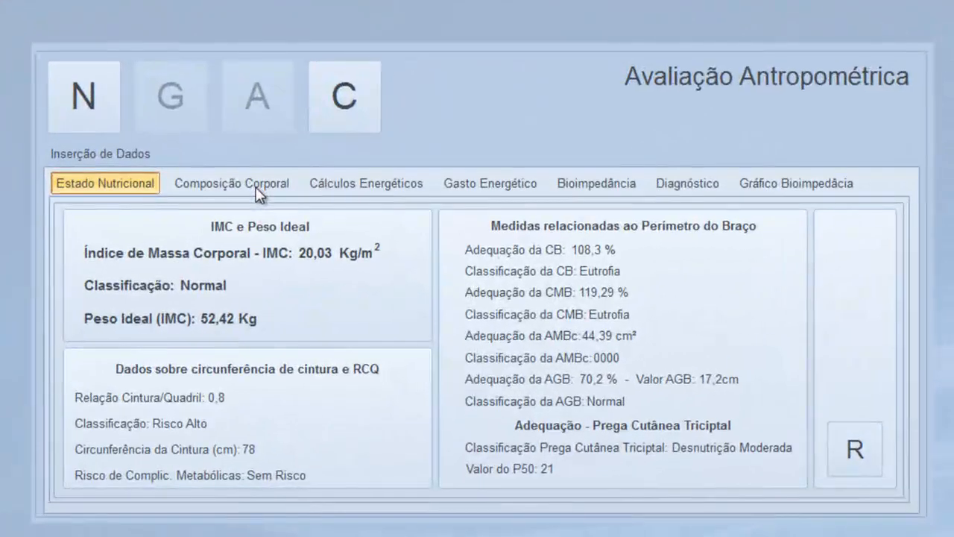
pyautogui.click(257, 192)
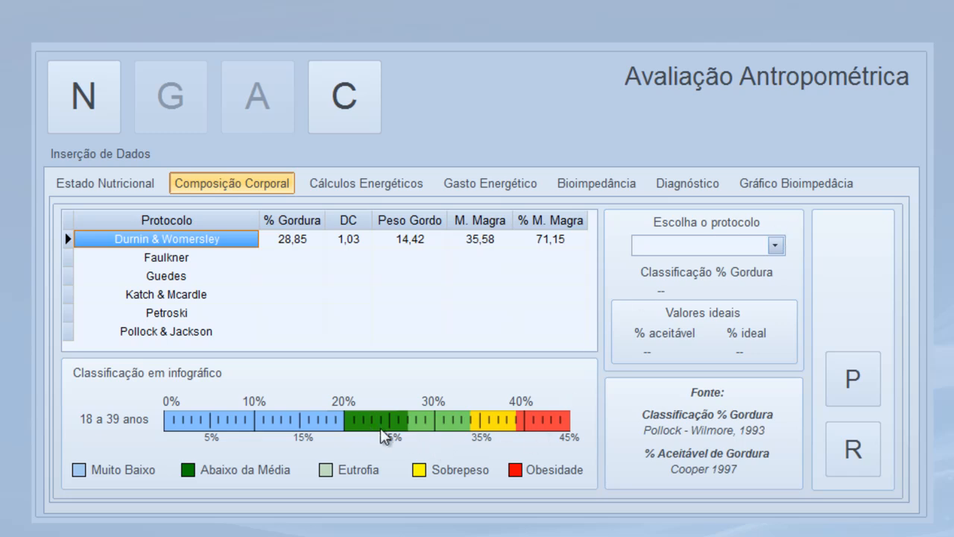
# Classify body fat with Durnin & Womersley (Abaixo da Média), then show Cálculos Energéticos (EER 2211,67, VET 2356,18)
pyautogui.click(777, 246)
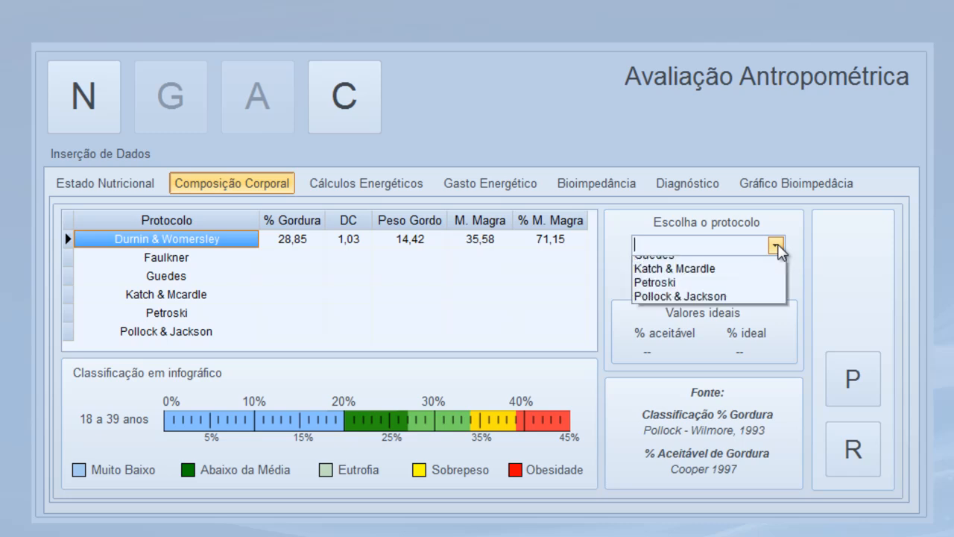
pyautogui.click(698, 266)
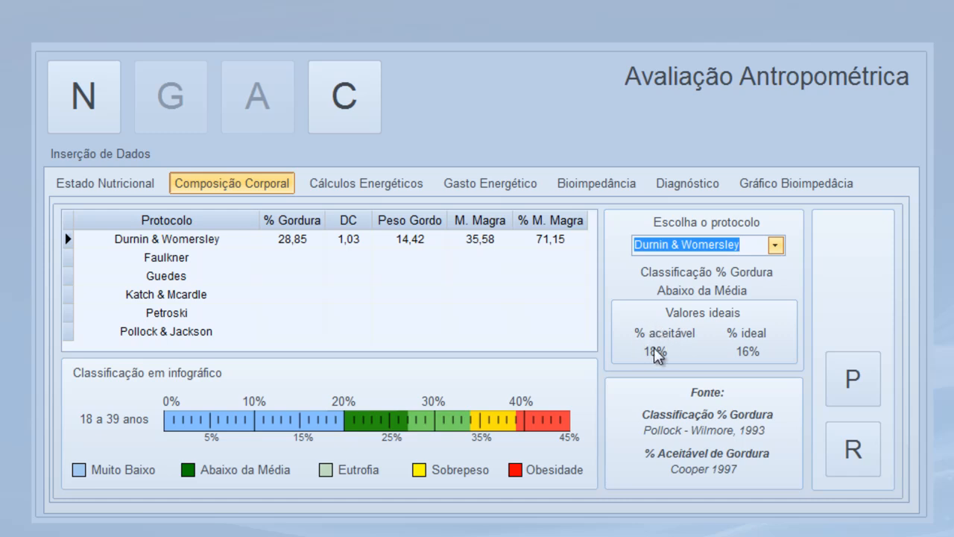
pyautogui.click(347, 188)
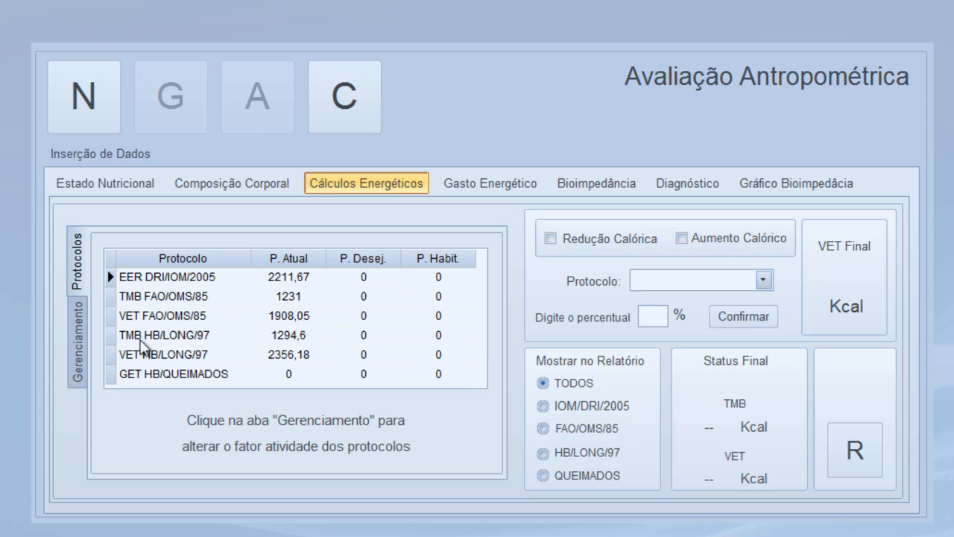
# Give the VET FAO/OMS/1985 protocol a manual activity factor of 1,2, bringing it to 1477,2
pyautogui.click(77, 356)
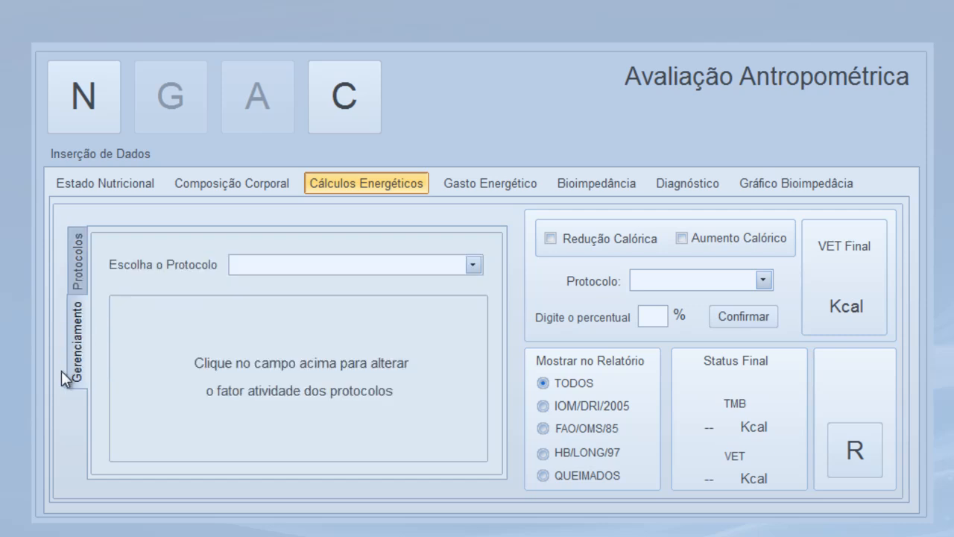
pyautogui.click(472, 265)
pyautogui.click(302, 284)
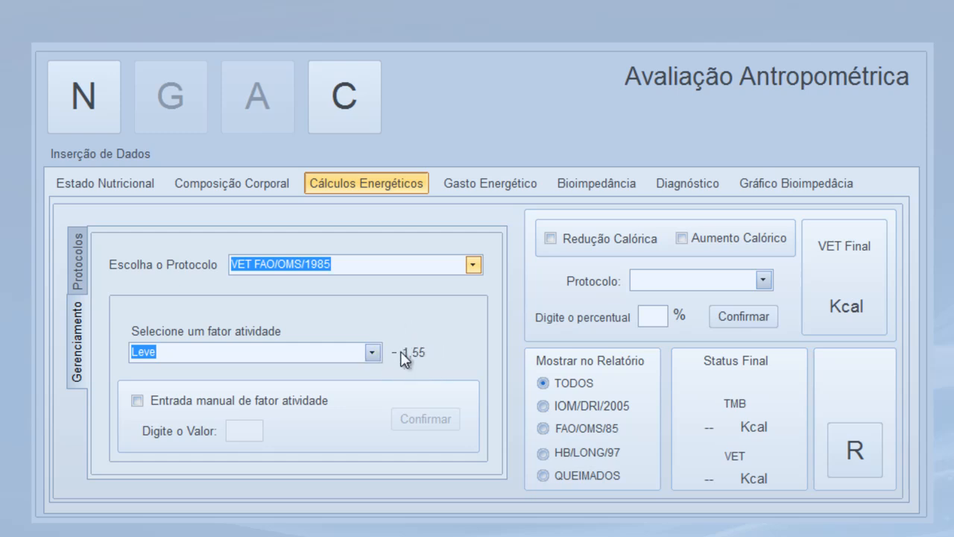
pyautogui.click(136, 403)
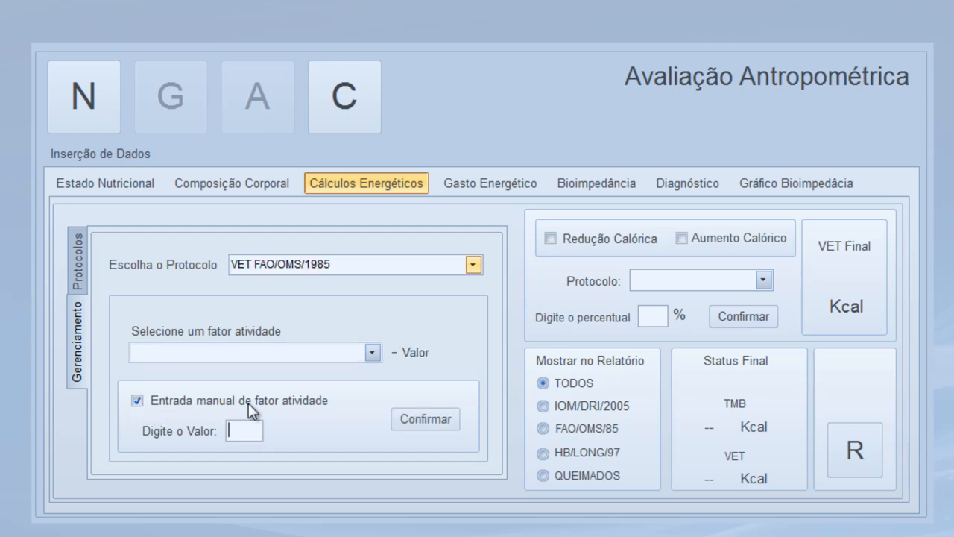
pyautogui.click(249, 430)
pyautogui.write('1,2')
pyautogui.click(430, 422)
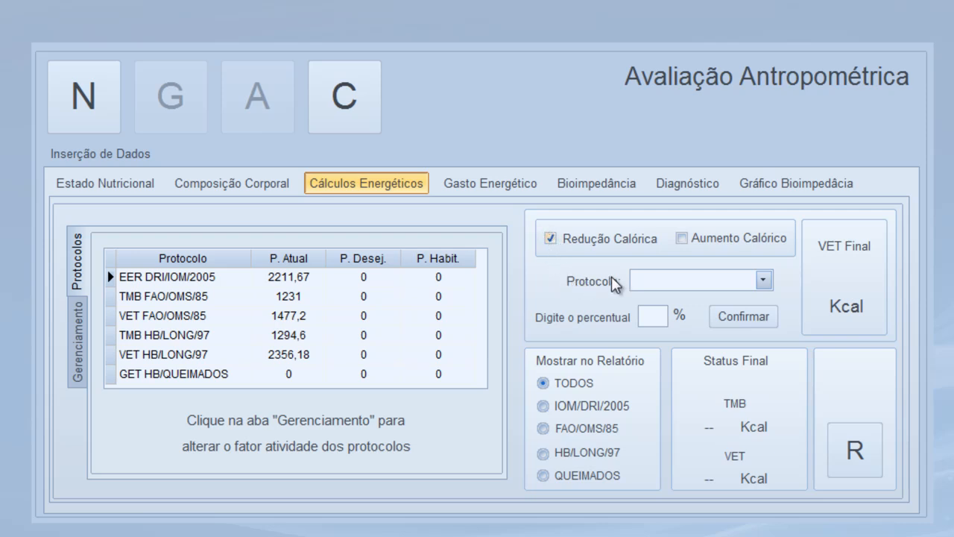
# Apply a 5% caloric reduction to VET FAO/OMS/85 for a final VET of 1403 Kcal
pyautogui.click(763, 281)
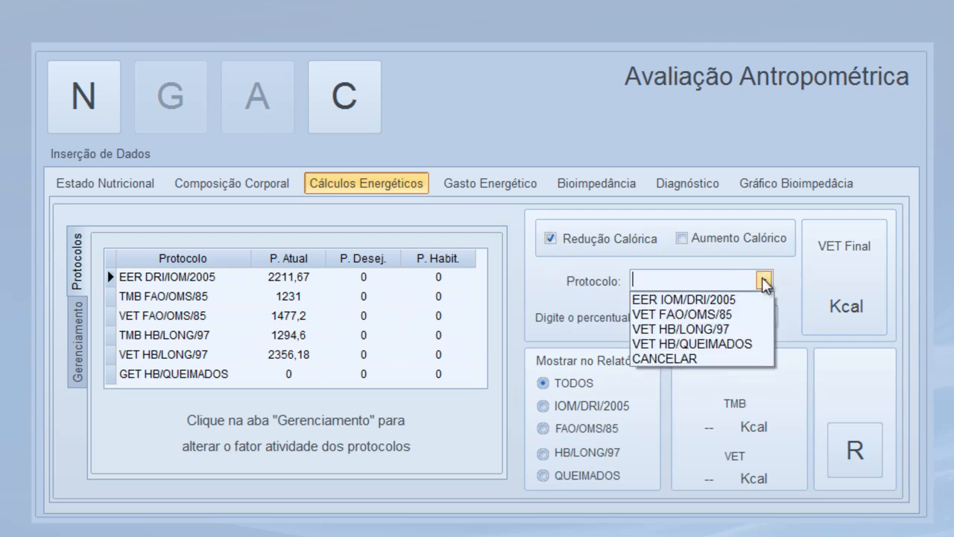
pyautogui.click(695, 309)
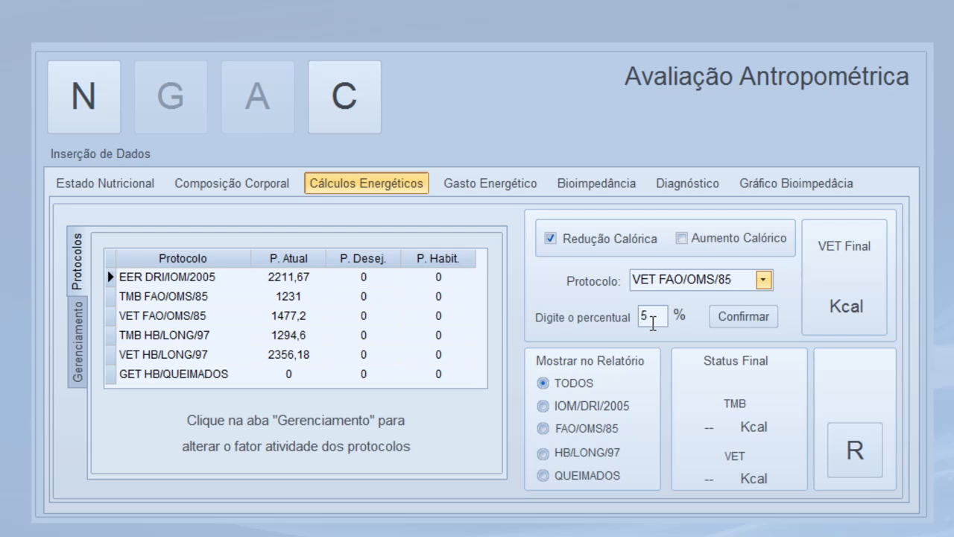
pyautogui.click(754, 319)
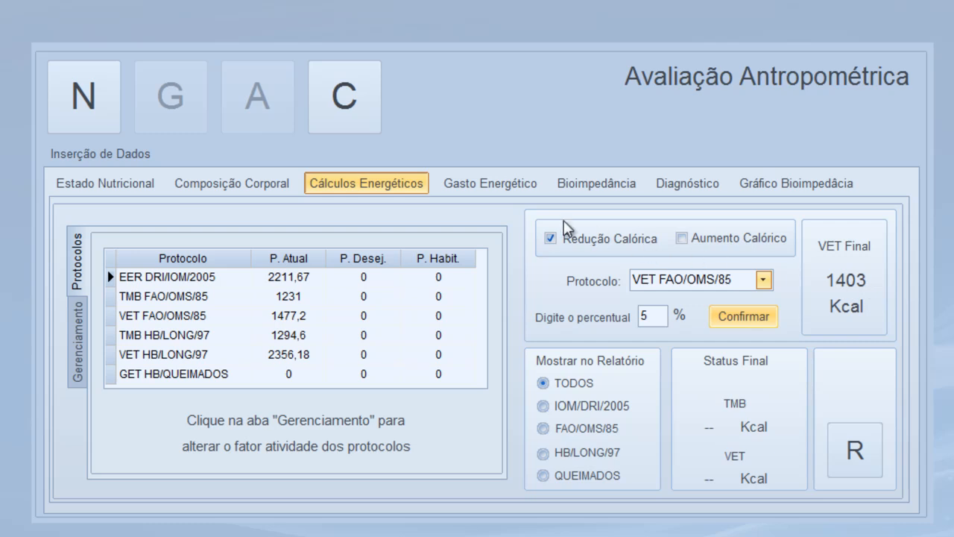
pyautogui.click(506, 184)
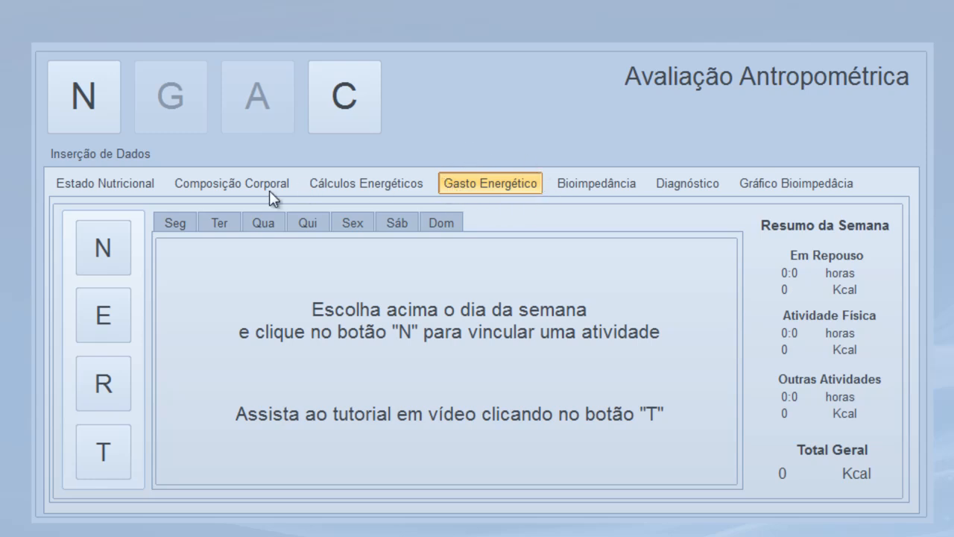
# Check each day's activity list from Monday to Sunday, then return to Monday
pyautogui.click(176, 225)
pyautogui.click(214, 222)
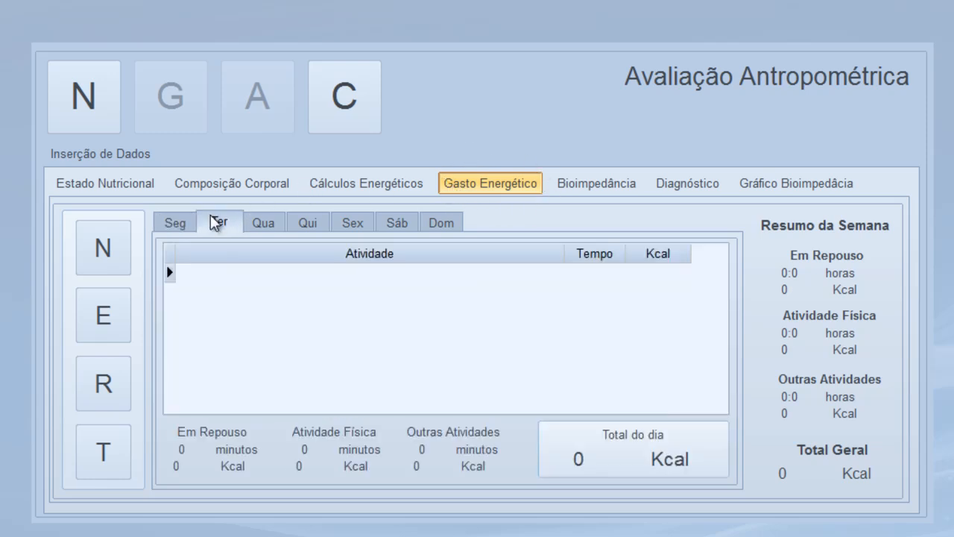
pyautogui.click(267, 223)
pyautogui.click(306, 225)
pyautogui.click(343, 227)
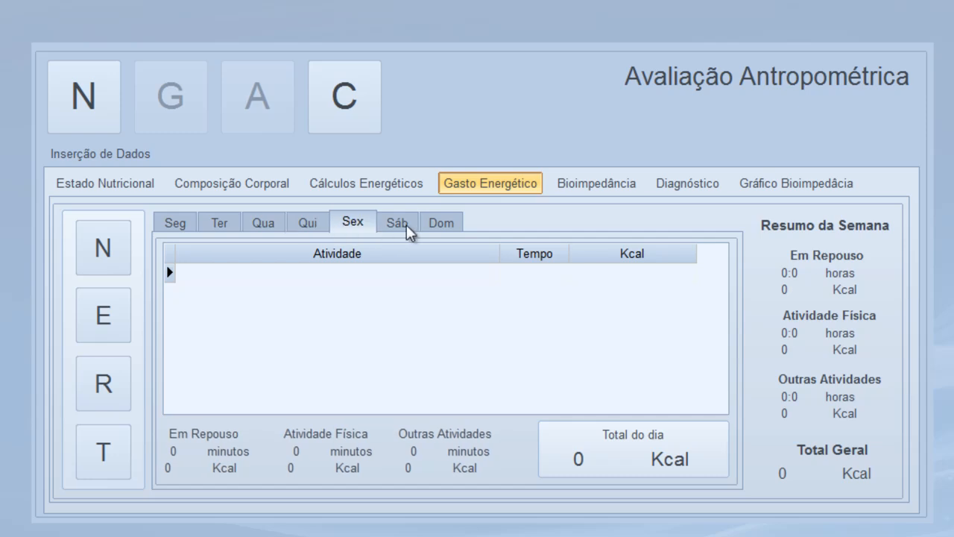
pyautogui.click(406, 226)
pyautogui.click(446, 226)
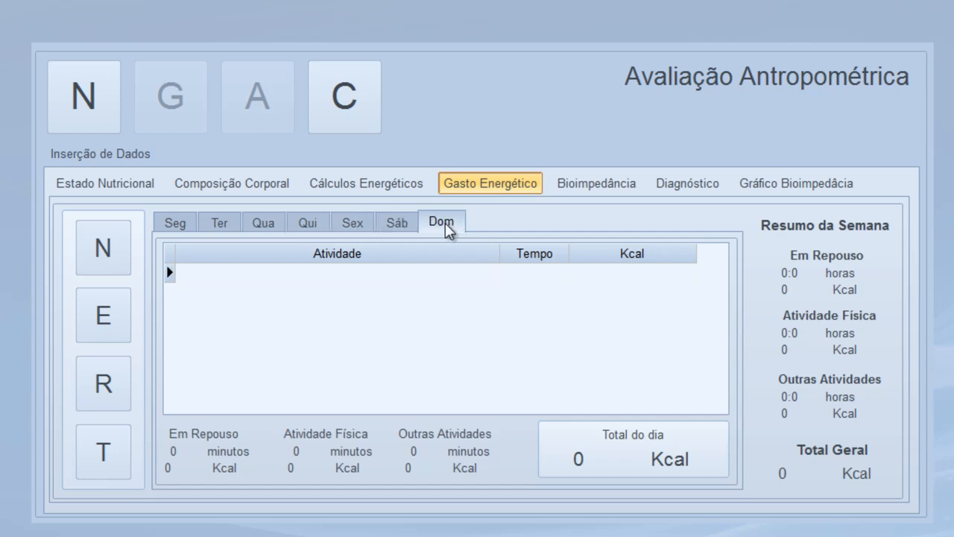
pyautogui.click(177, 229)
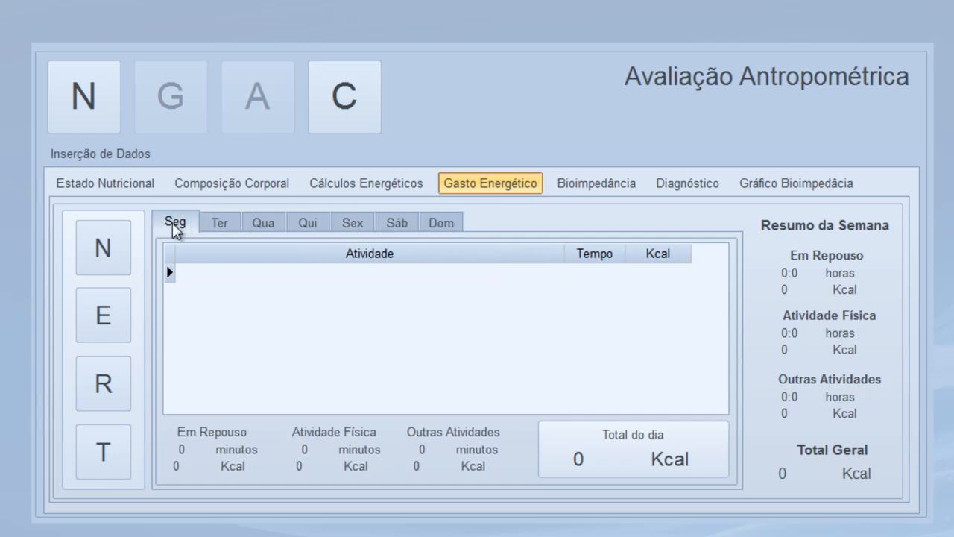
# Log 40 minutes of CAMINHADA - 4,8 KM/H on Monday, adding 116 Kcal
pyautogui.click(87, 255)
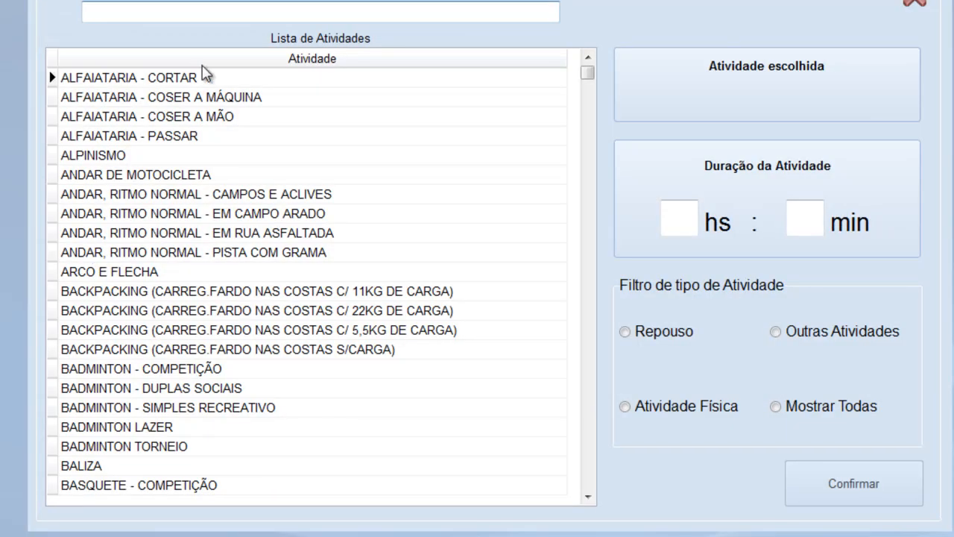
pyautogui.write('CAMINHA')
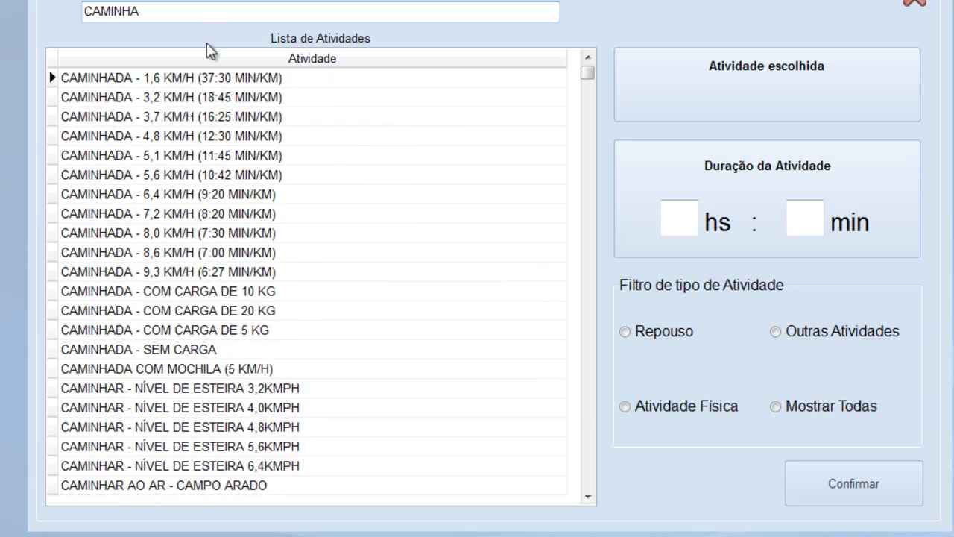
pyautogui.click(144, 141)
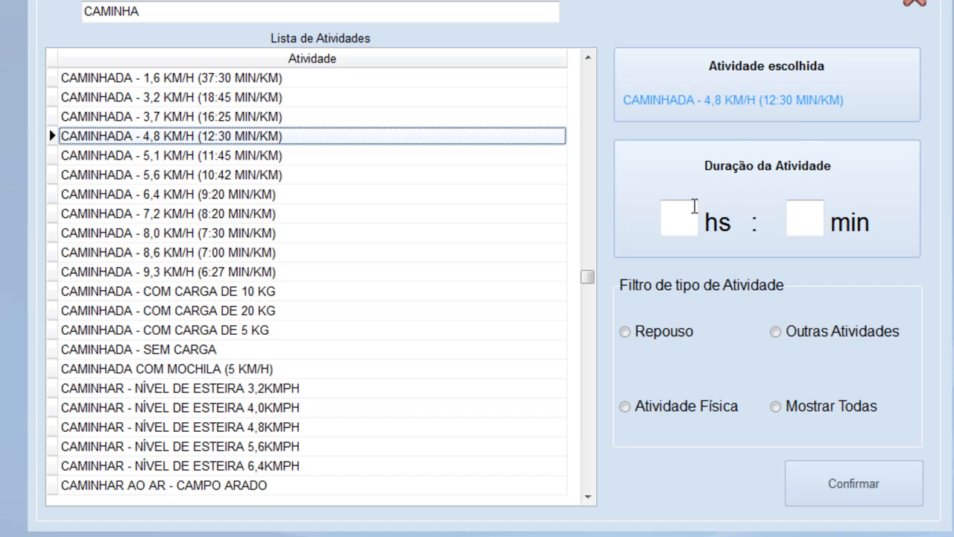
pyautogui.click(686, 226)
pyautogui.write('00')
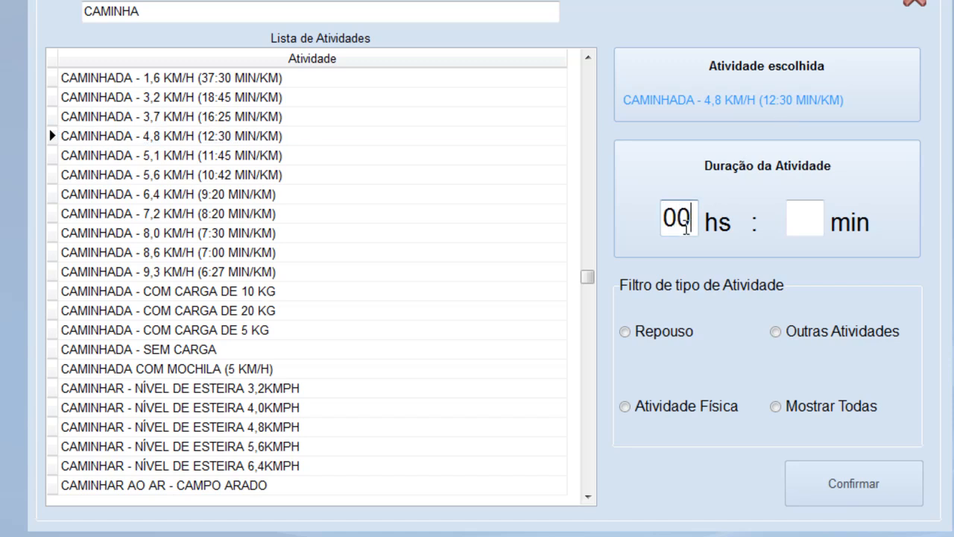
pyautogui.write('40')
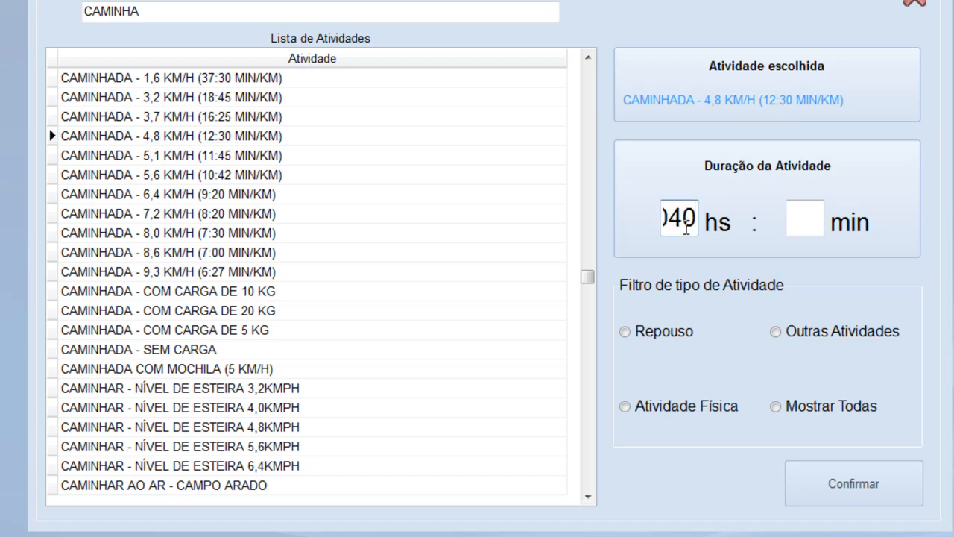
pyautogui.press('BackSpace')
pyautogui.press('BackSpace')
pyautogui.press('BackSpace')
pyautogui.press('BackSpace')
pyautogui.write('00')
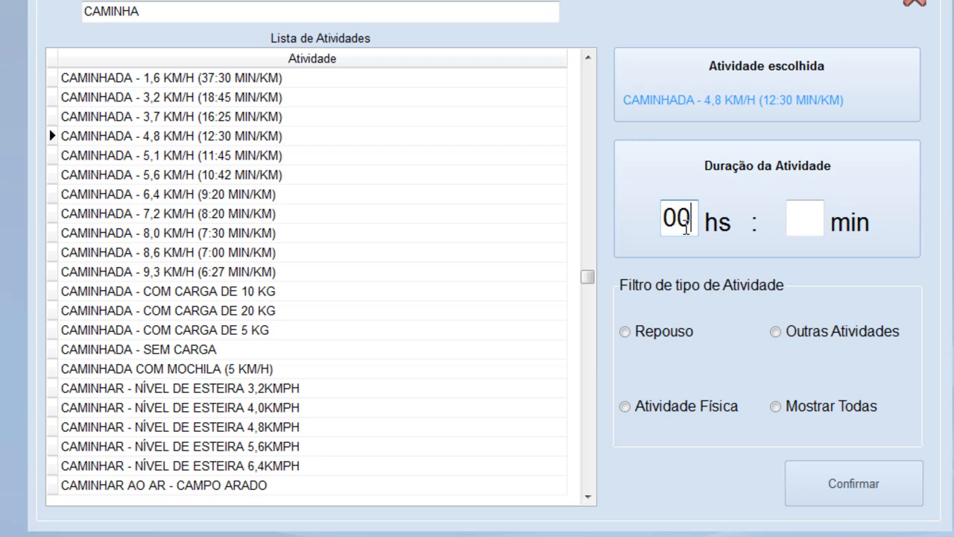
pyautogui.click(795, 207)
pyautogui.write('40')
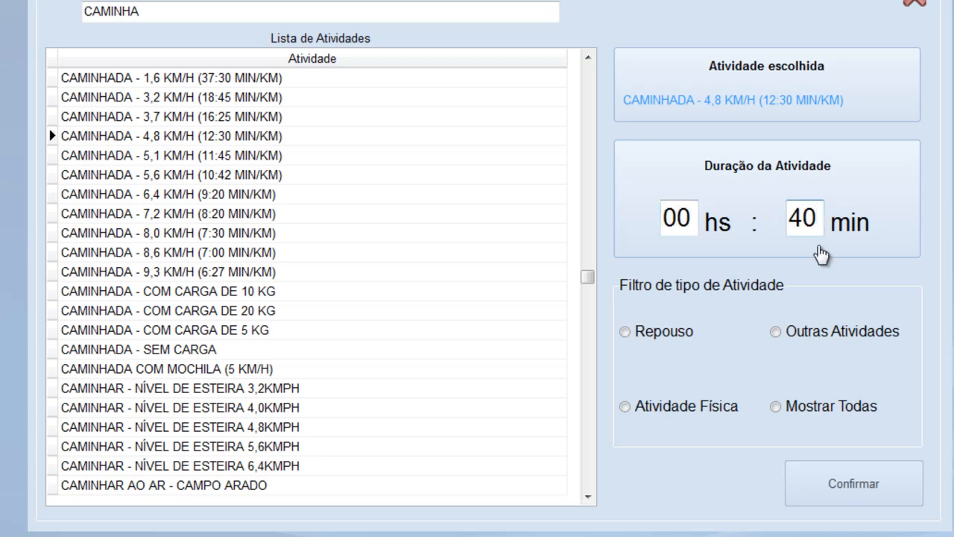
pyautogui.click(884, 483)
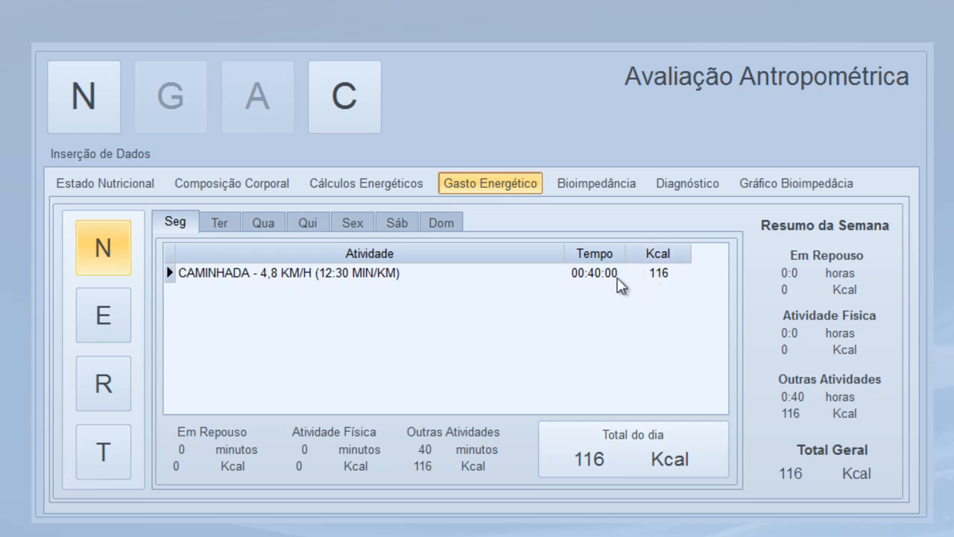
pyautogui.click(216, 220)
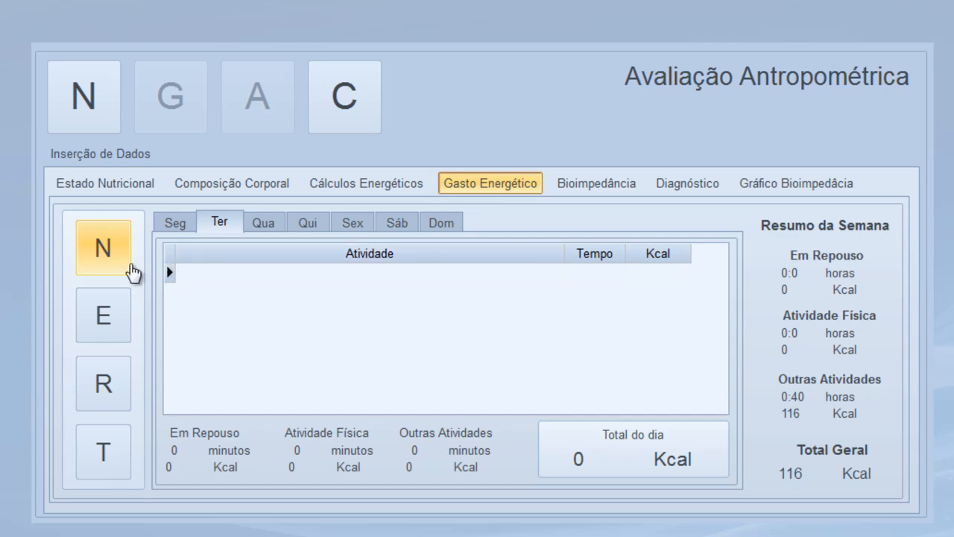
# Add one hour of TREINAMENTO DE FORÇA to Tuesday, worth 324 Kcal
pyautogui.click(121, 270)
pyautogui.click(182, 11)
pyautogui.doubleClick(181, 11)
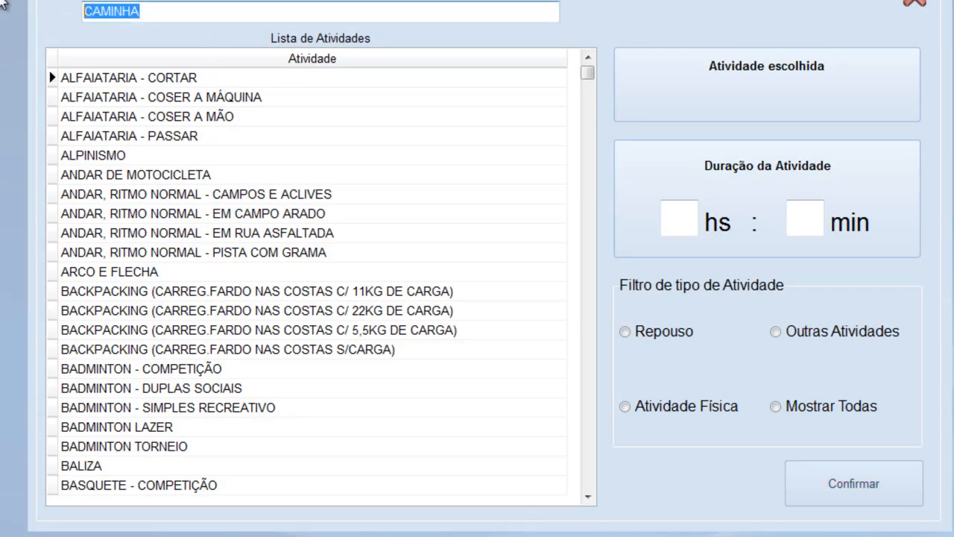
pyautogui.write('MUSCU')
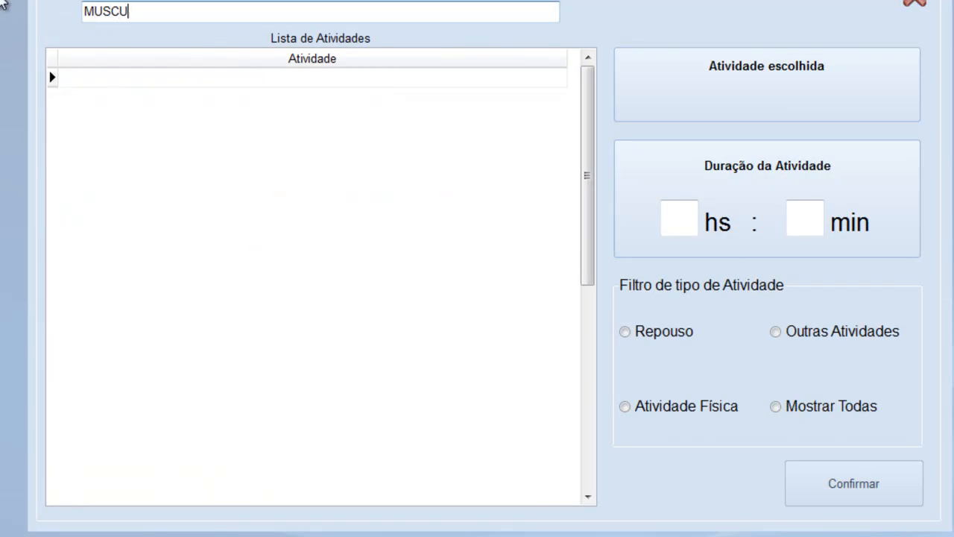
pyautogui.press('BackSpace')
pyautogui.press('BackSpace')
pyautogui.press('BackSpace')
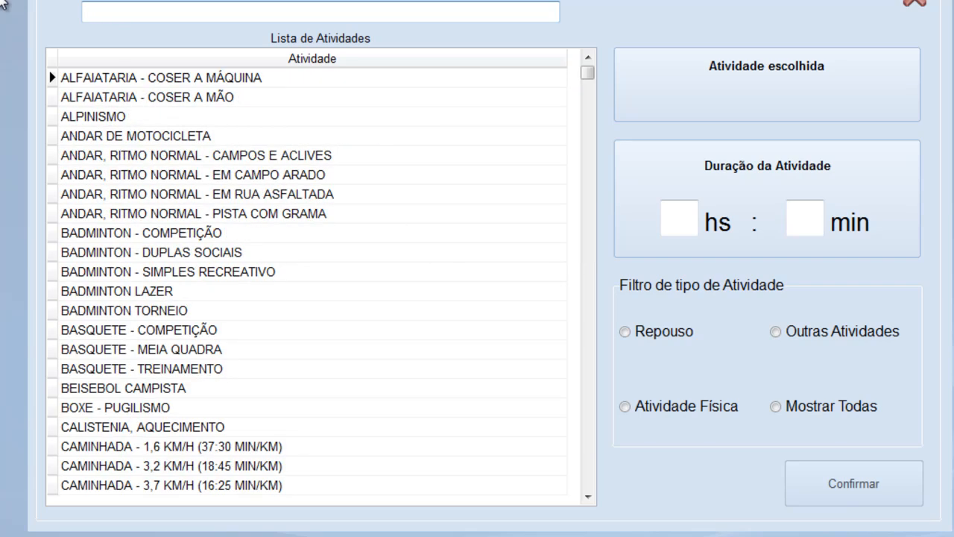
pyautogui.write('TREINAM')
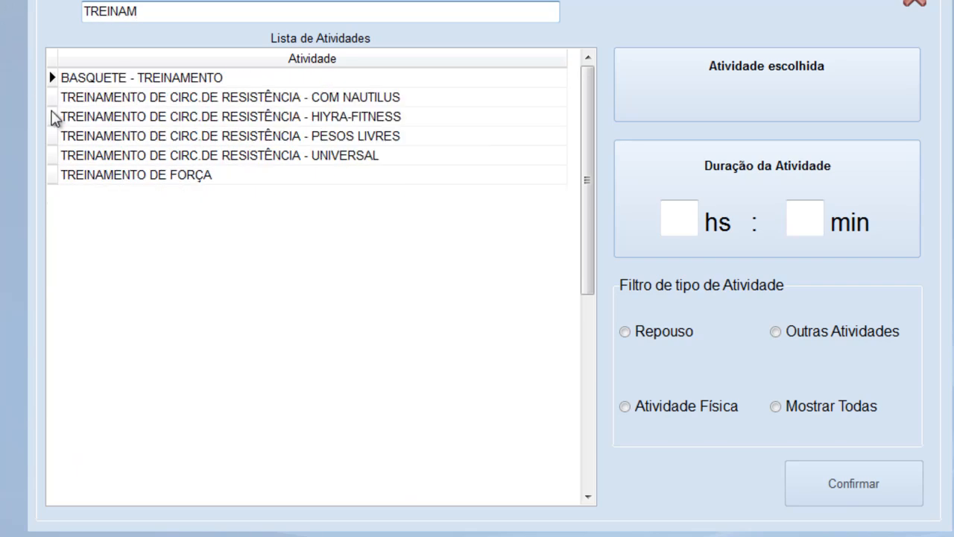
pyautogui.click(105, 180)
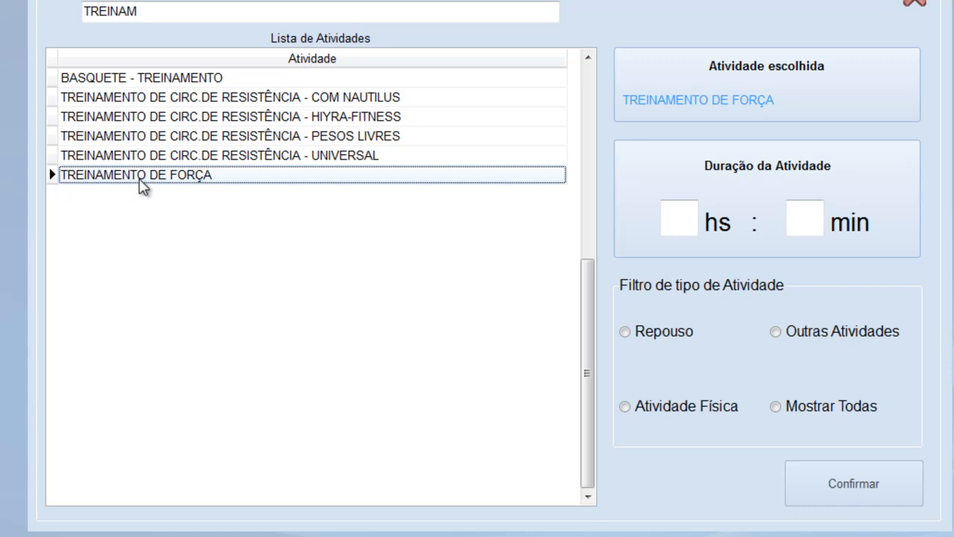
pyautogui.click(690, 220)
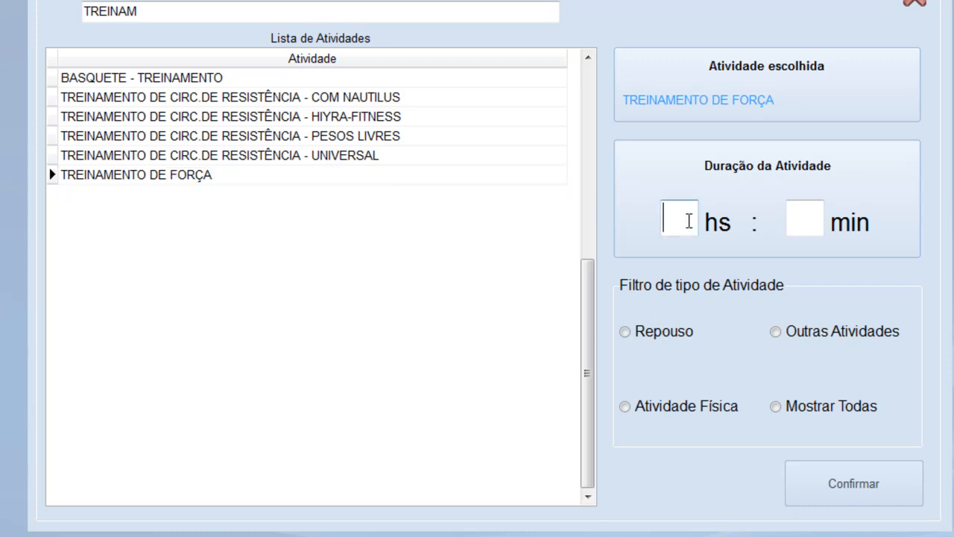
pyautogui.write('01')
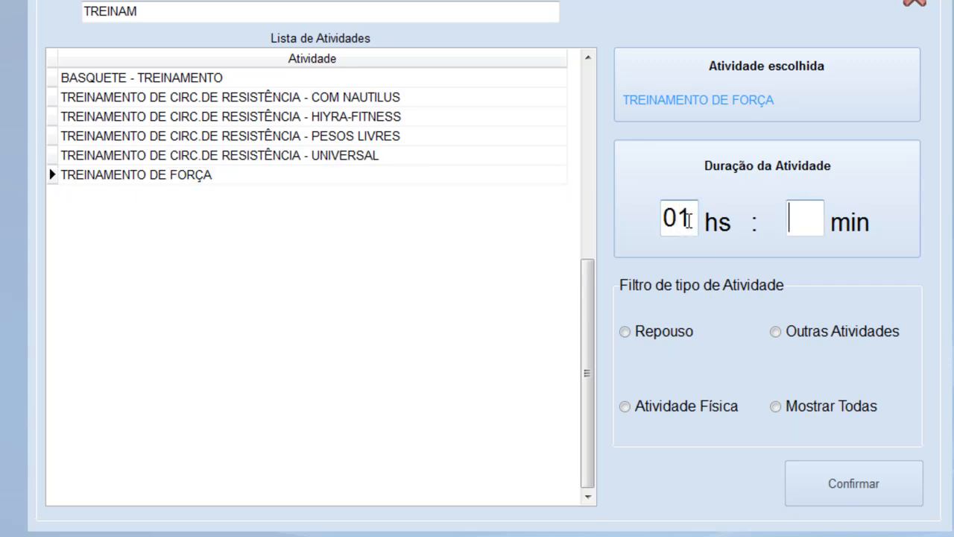
pyautogui.write('00')
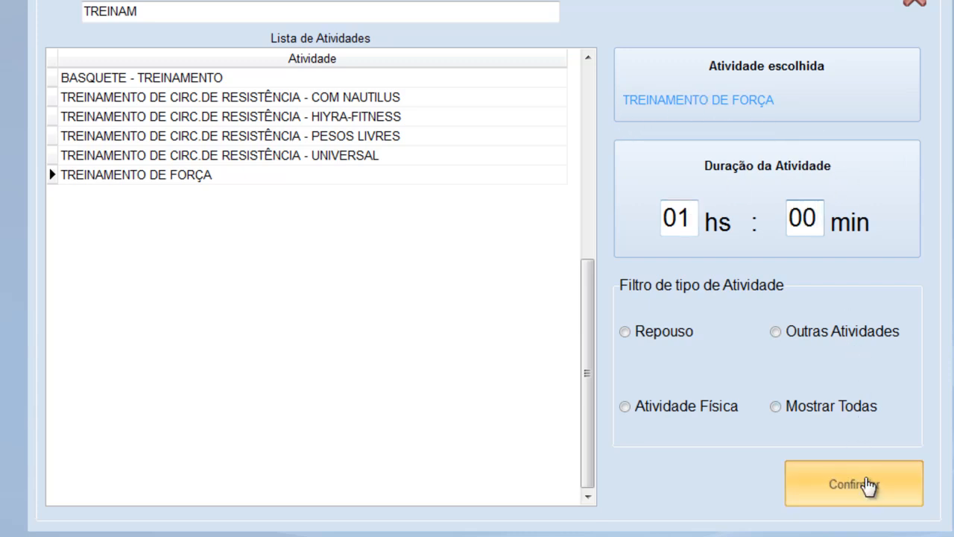
pyautogui.click(869, 485)
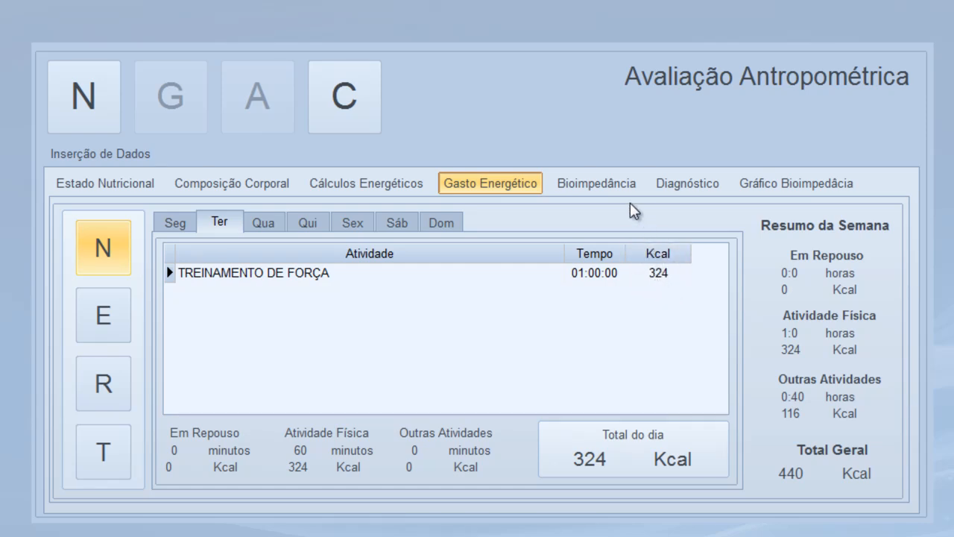
pyautogui.click(602, 187)
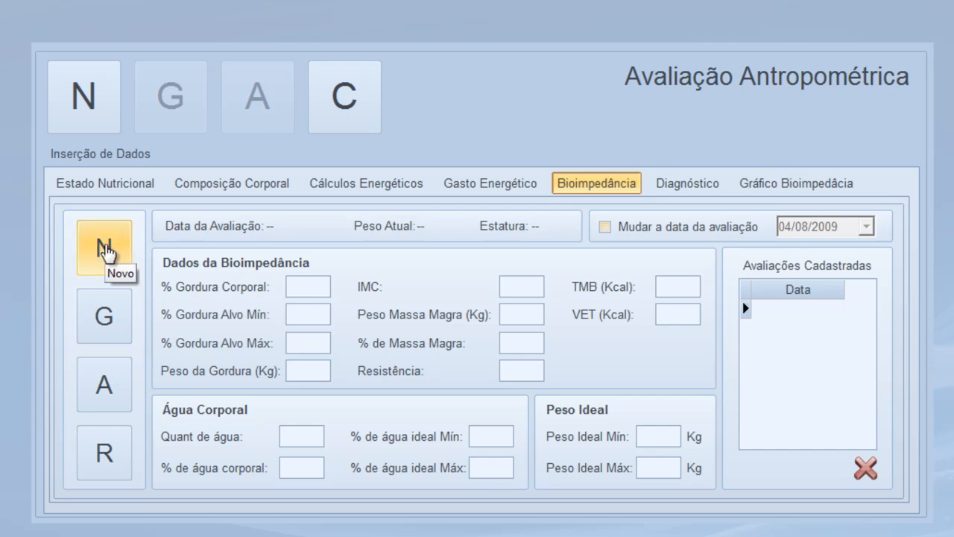
# Create a new bioimpedance evaluation dated 28/10/2014 with 50 kg and 158 cm
pyautogui.click(105, 251)
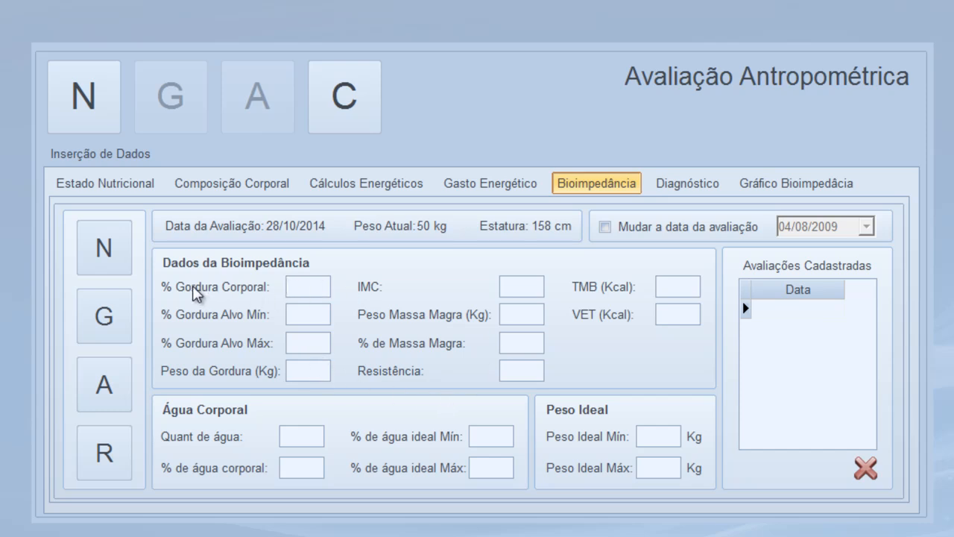
pyautogui.click(300, 285)
pyautogui.click(712, 187)
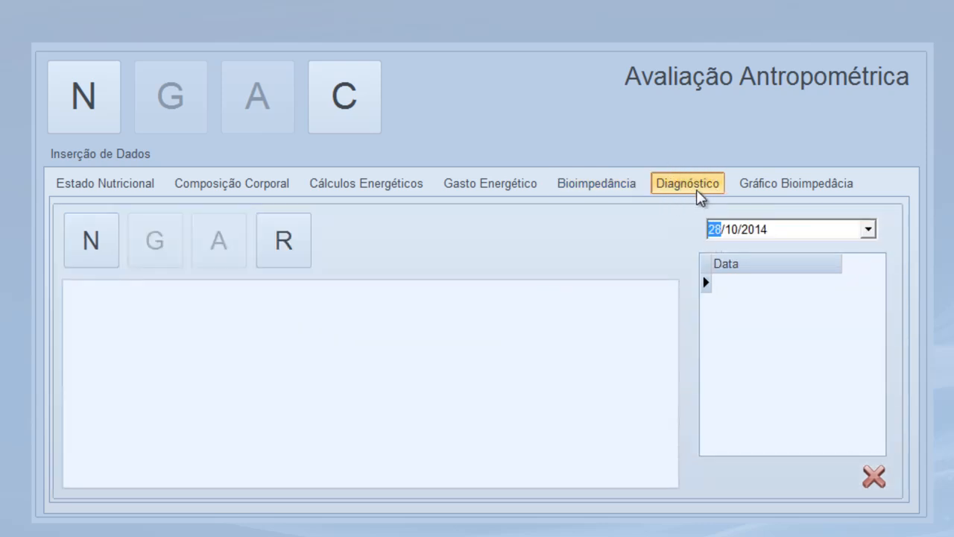
# Save a diagnosis of eutrophic BMI and body fat with a planned 1400 Kcal menu
pyautogui.click(79, 252)
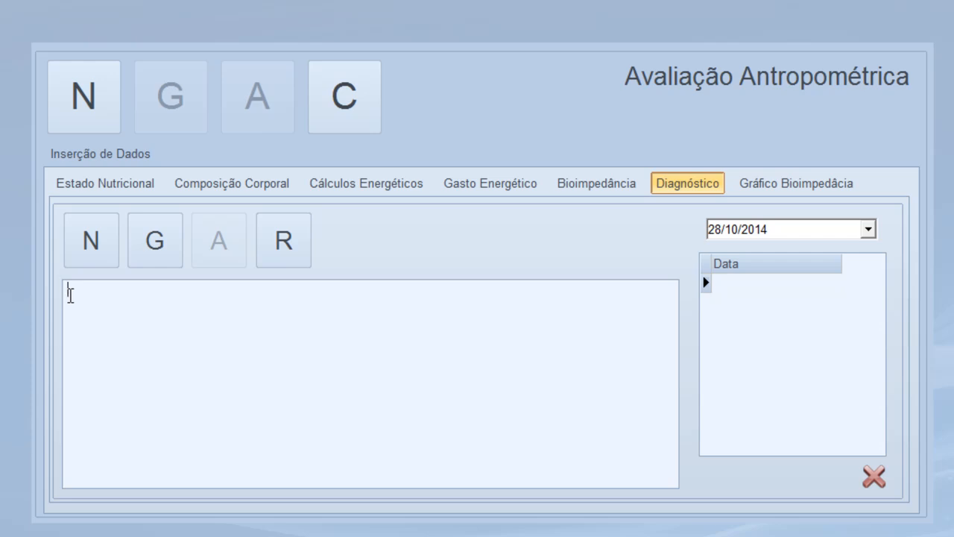
pyautogui.write('PACIENTE ESTÁ COM O')
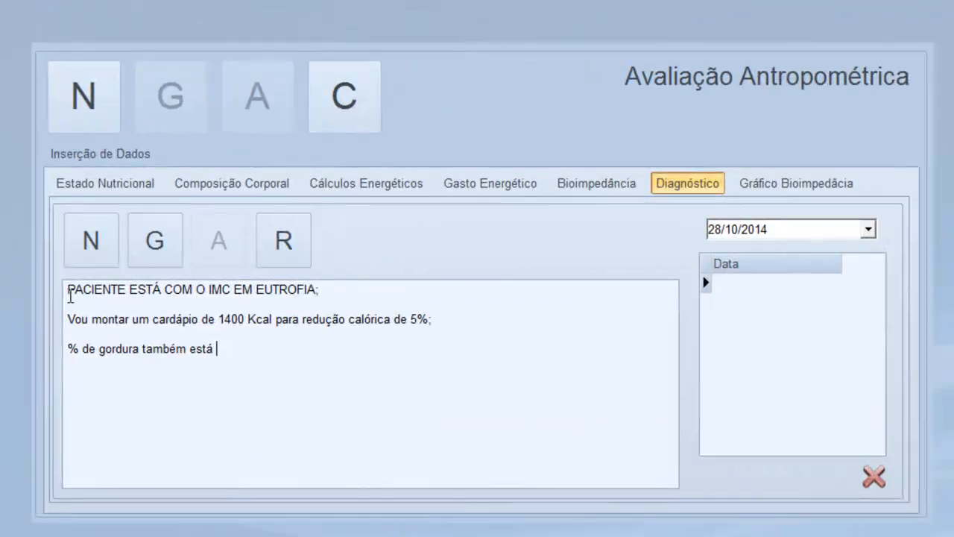
pyautogui.write('em eutrofia;')
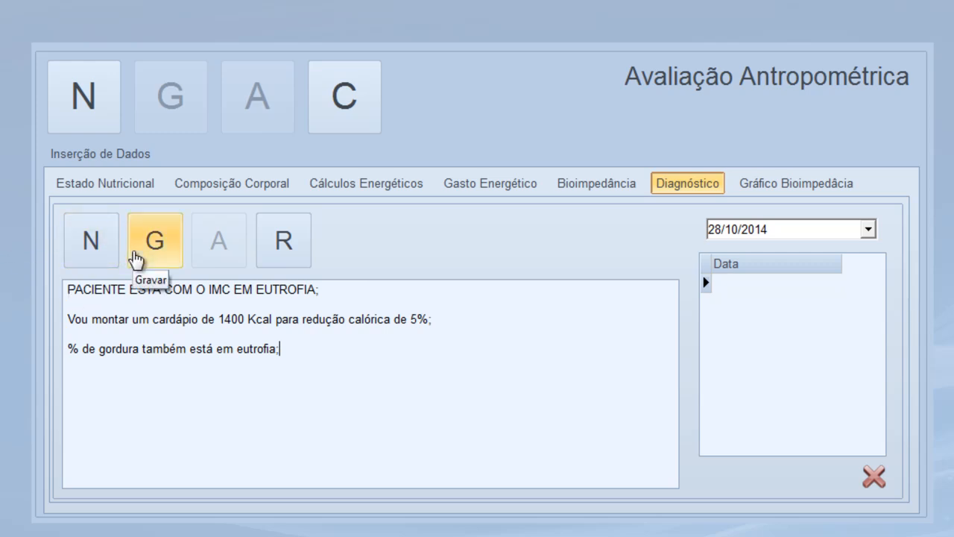
pyautogui.click(135, 253)
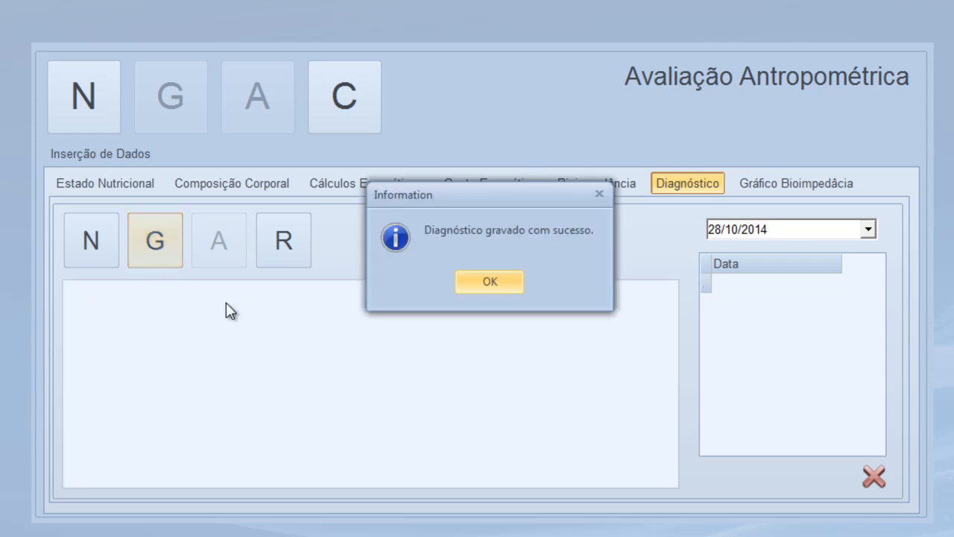
pyautogui.click(495, 283)
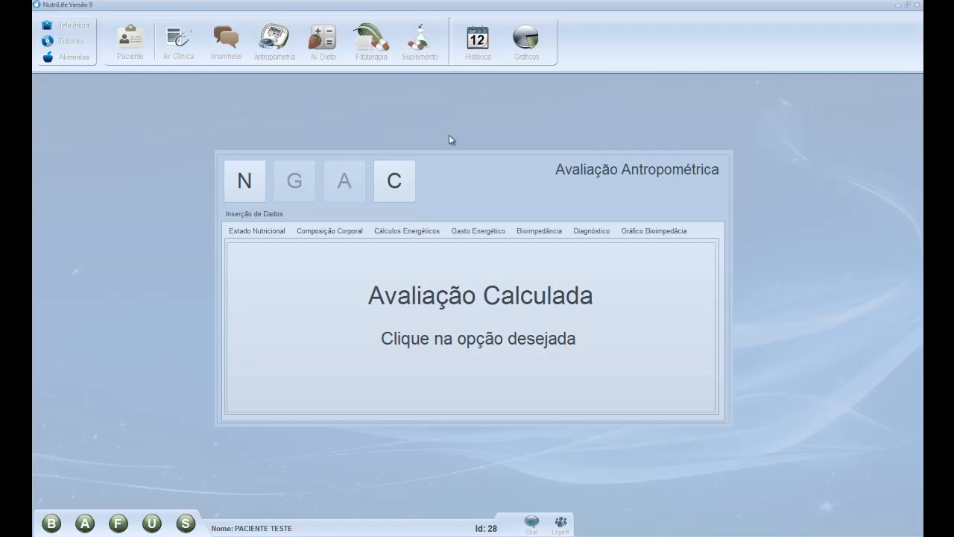
# Open Av. Dieta to get the Recordatório 24 Horas or Proposta de Dieta choice
pyautogui.click(315, 34)
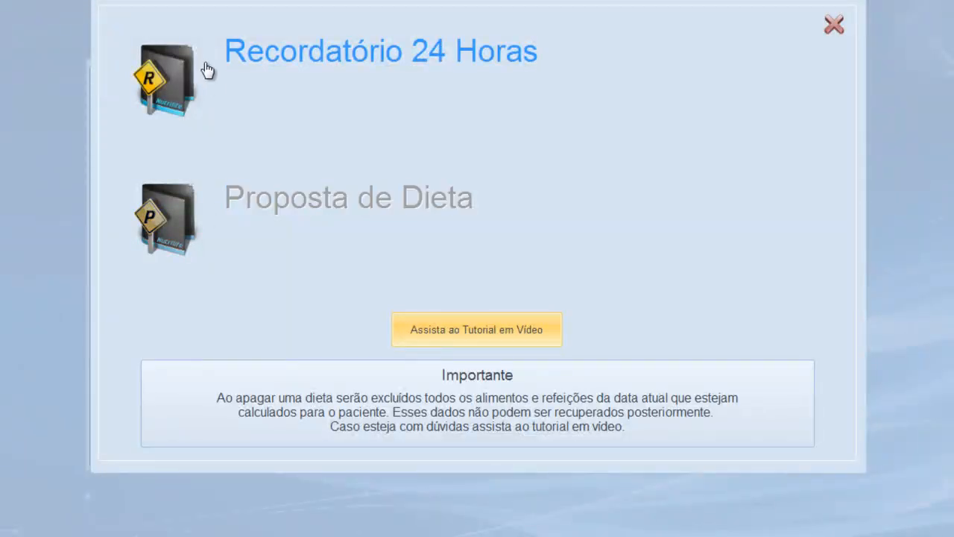
# Choose Proposta de Dieta, showing the 2000 Kcal forecast for 28/10/2014
pyautogui.click(186, 213)
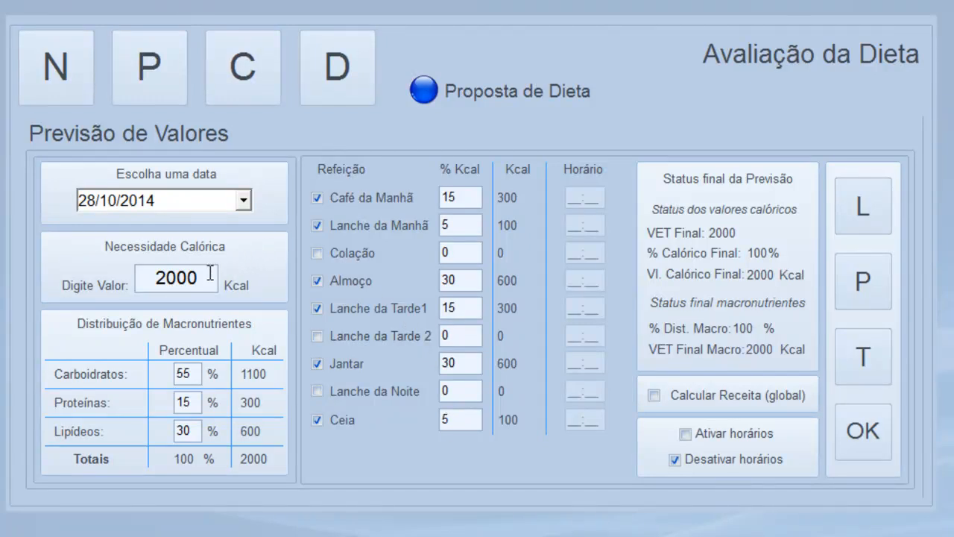
# Change the caloric requirement from 2000 to 1400 Kcal, giving macros of 770/210/420 Kcal
pyautogui.moveTo(192, 277); pyautogui.dragTo(112, 286)
pyautogui.press('BackSpace')
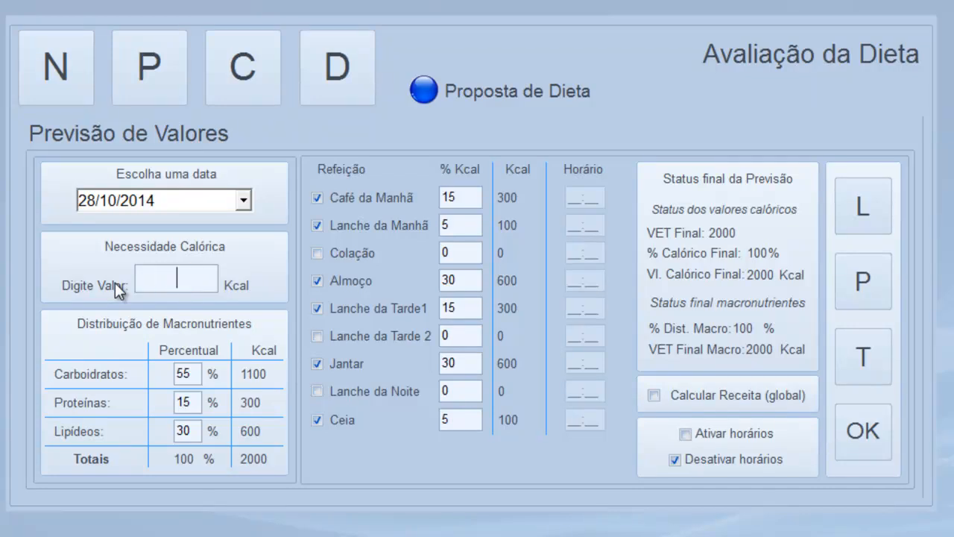
pyautogui.write('14000')
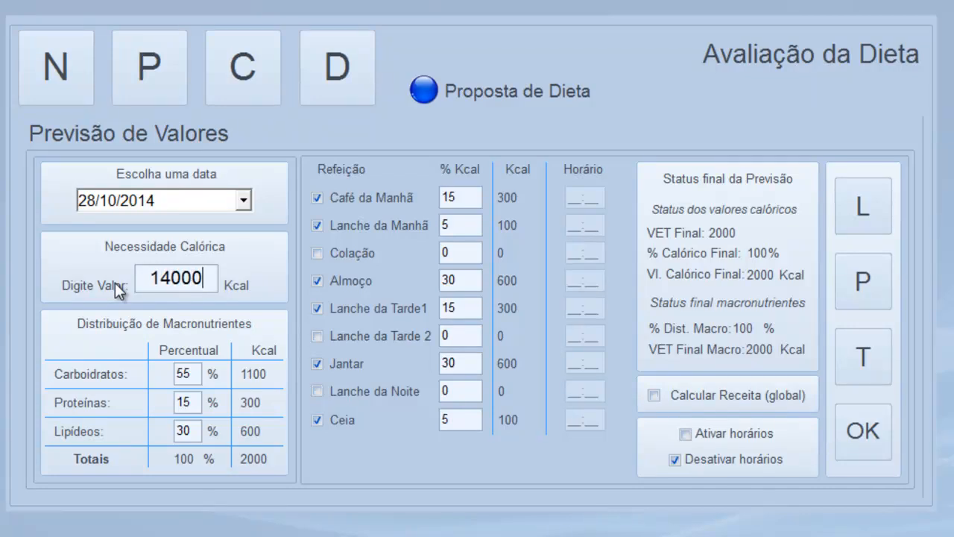
pyautogui.press('BackSpace')
pyautogui.press('Tab')
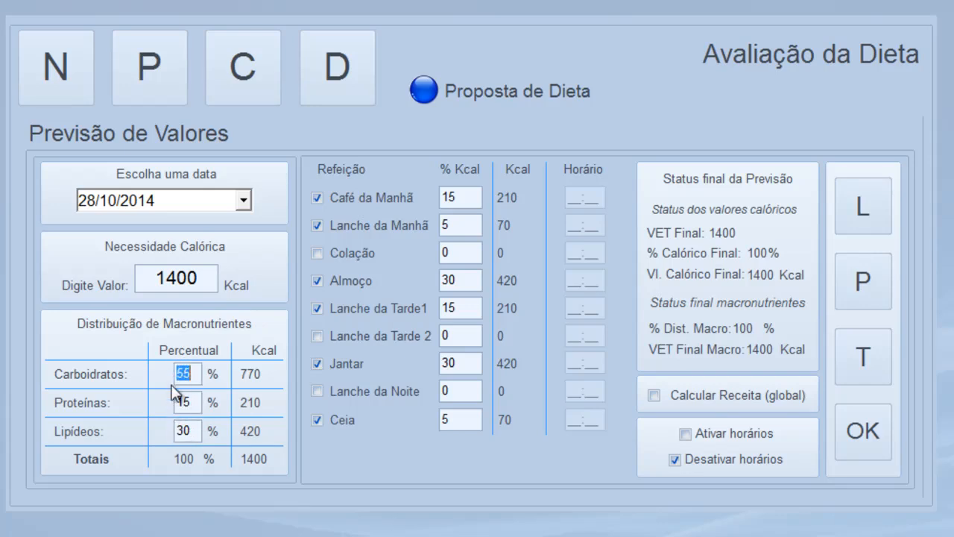
# Set lipids to 25% and carbohydrates to 60%, giving 840/210/350 Kcal
pyautogui.doubleClick(200, 435)
pyautogui.write('25')
pyautogui.press('Tab')
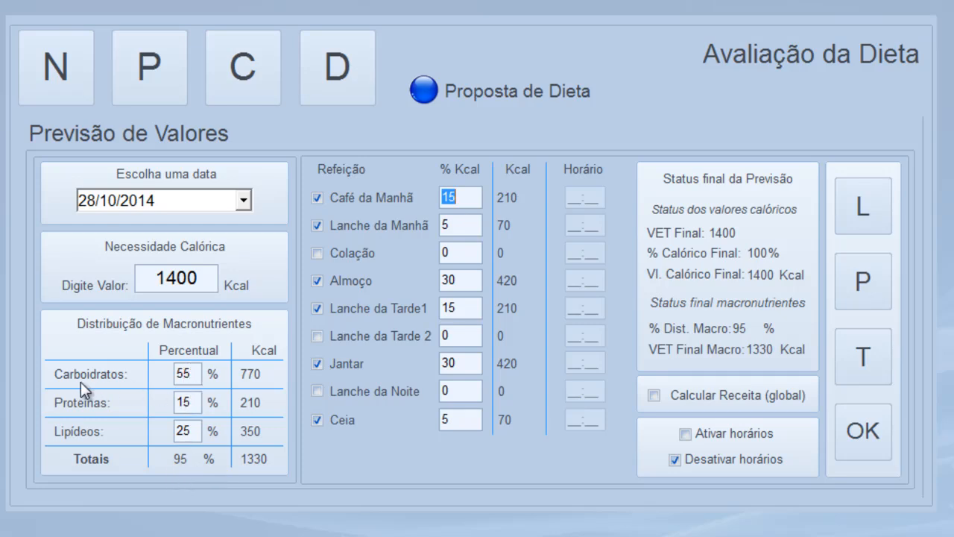
pyautogui.moveTo(196, 372); pyautogui.dragTo(151, 373)
pyautogui.write('60')
pyautogui.press('Tab')
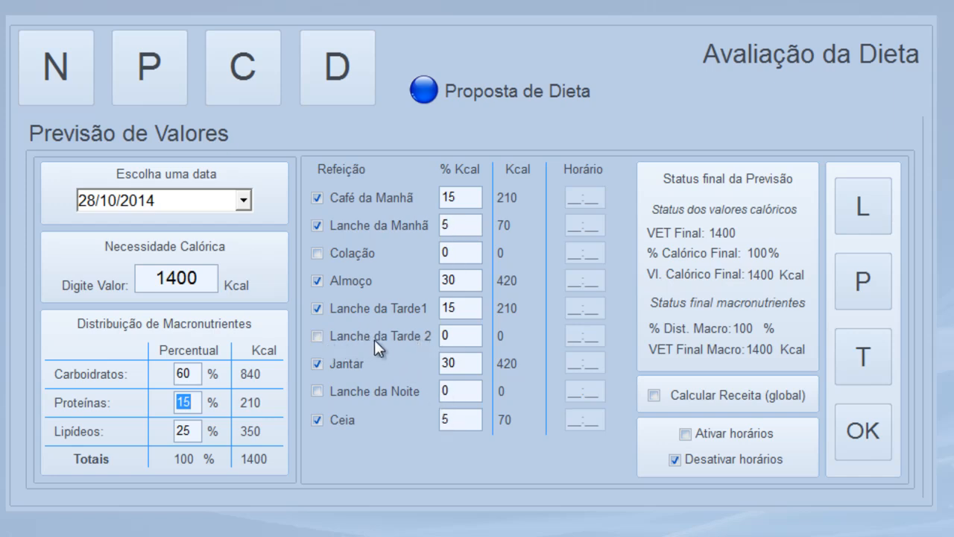
# Lower Jantar's share of the calories to 20%
pyautogui.click(453, 363)
pyautogui.write('20')
pyautogui.press('Tab')
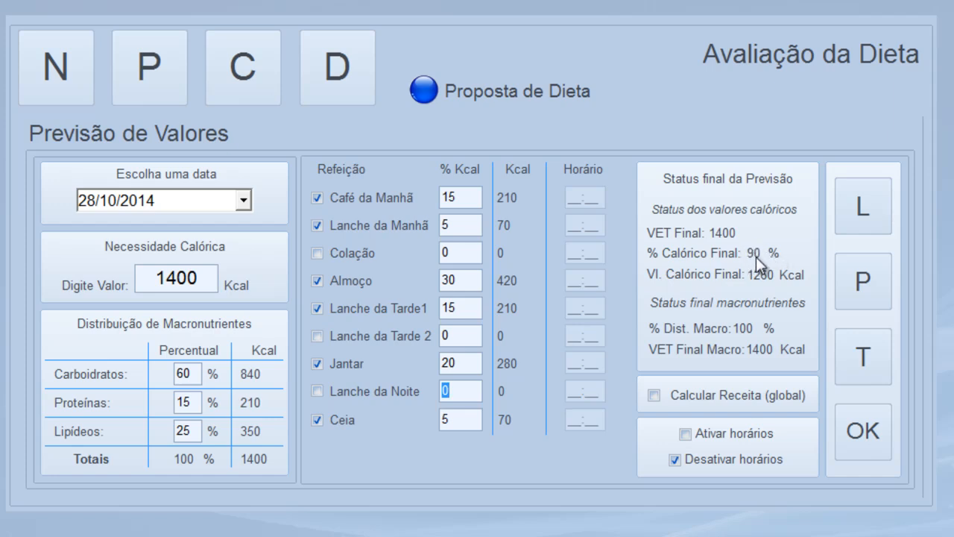
# Include Lanche da Tarde 2 in the plan at 10% (140 Kcal)
pyautogui.click(317, 335)
pyautogui.click(451, 335)
pyautogui.write('10')
pyautogui.press('Tab')
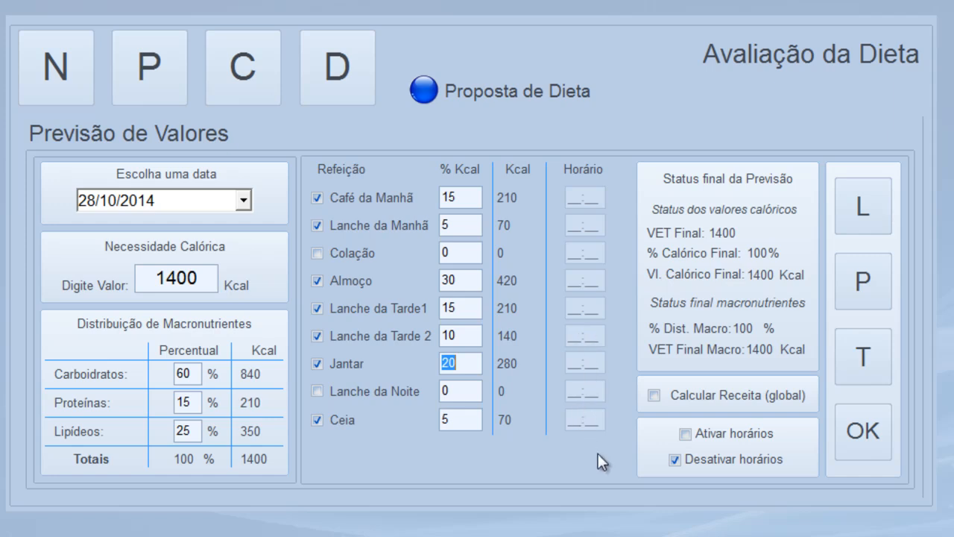
# Enable meal times and enter 07:30, 10:30, 12:30, 16:00, 18:30, 20:00, 23:00 from Café da Manhã onward
pyautogui.click(690, 437)
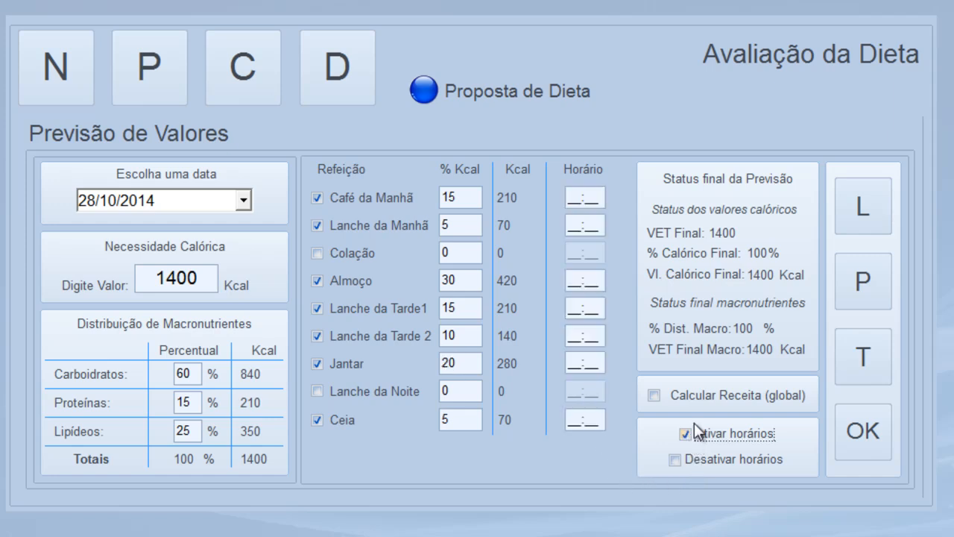
pyautogui.click(571, 200)
pyautogui.write('073')
pyautogui.write('07:30')
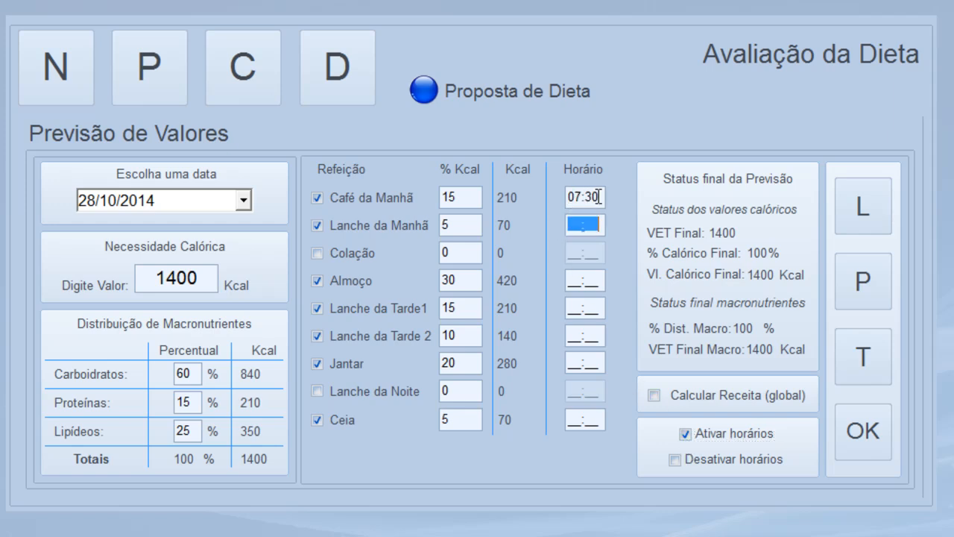
pyautogui.write('10301230')
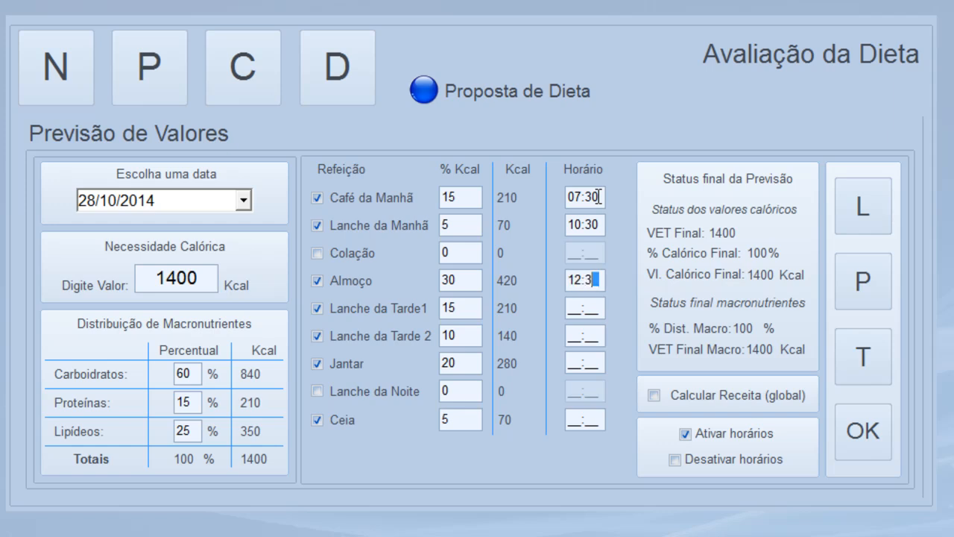
pyautogui.write('16001')
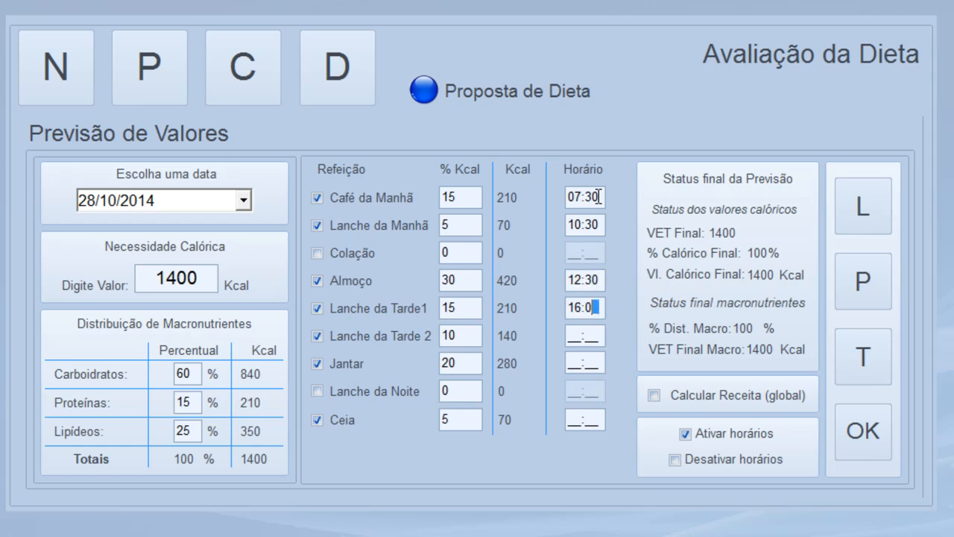
pyautogui.write('830')
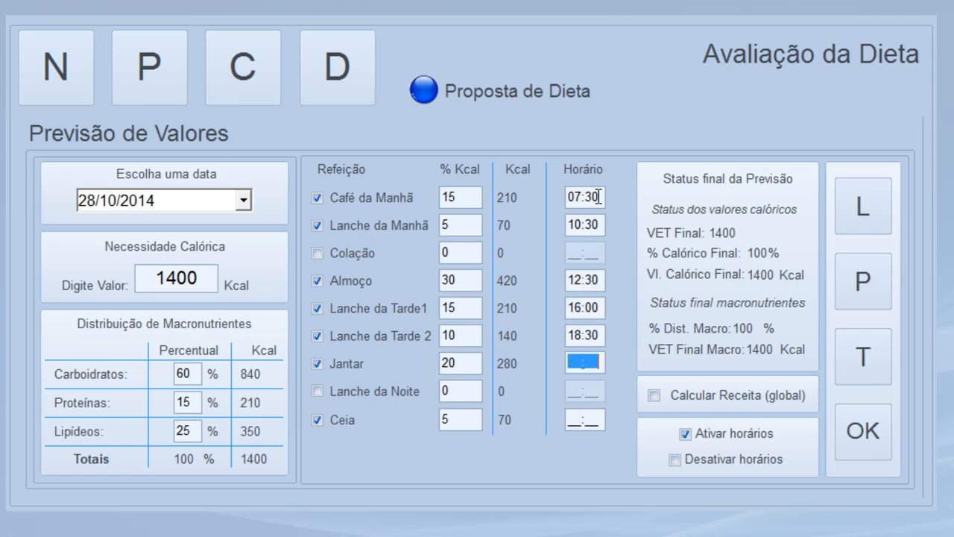
pyautogui.write('2000')
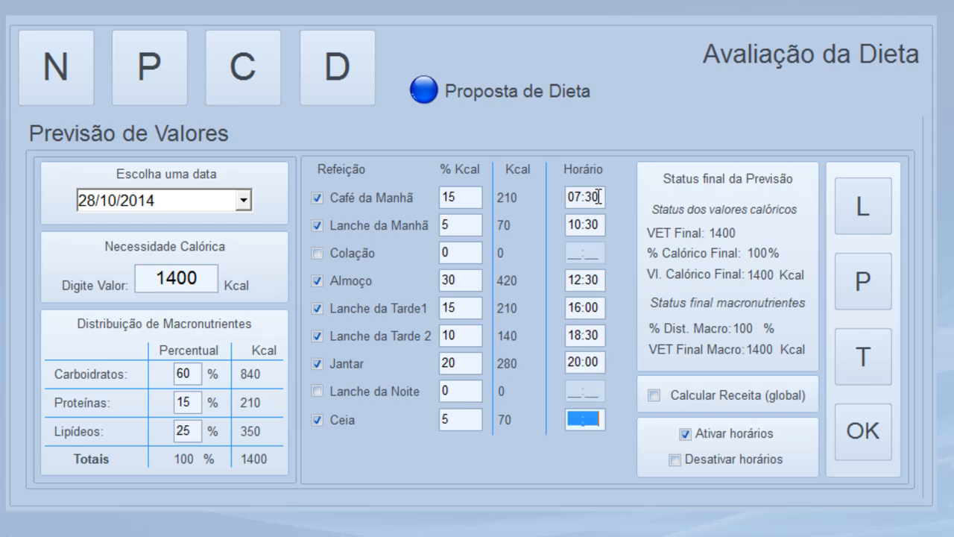
pyautogui.write('2300')
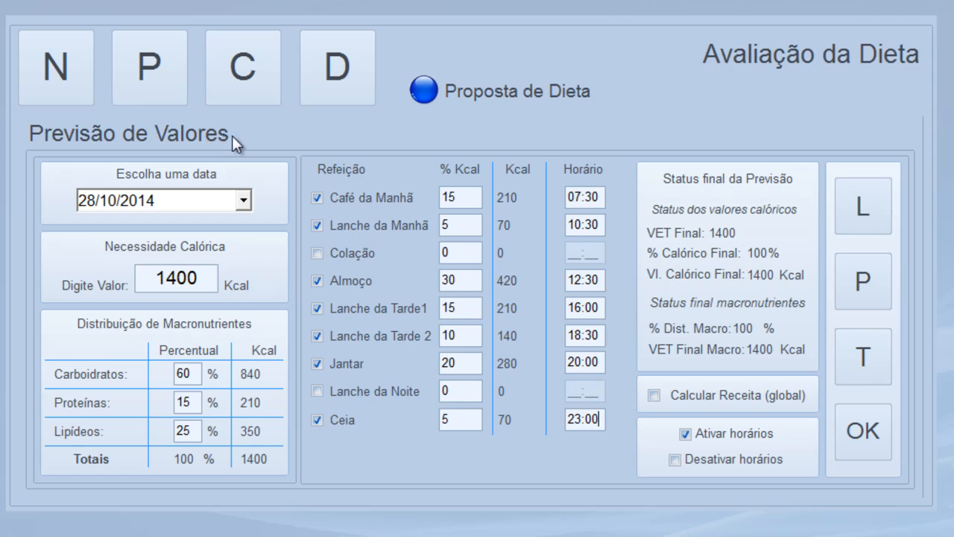
# Confirm the planned calorie distribution and choose Café da Manhã as the meal to fill
pyautogui.click(864, 436)
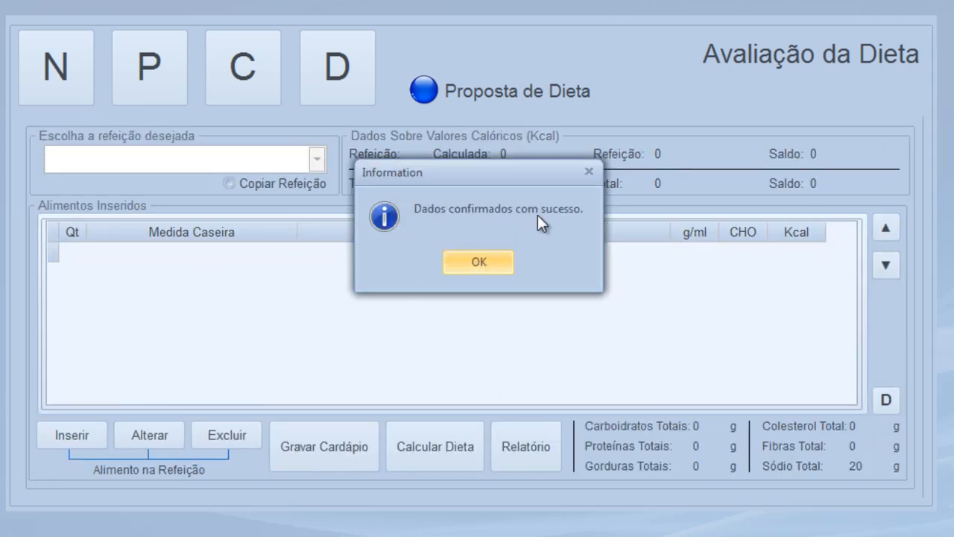
pyautogui.click(481, 263)
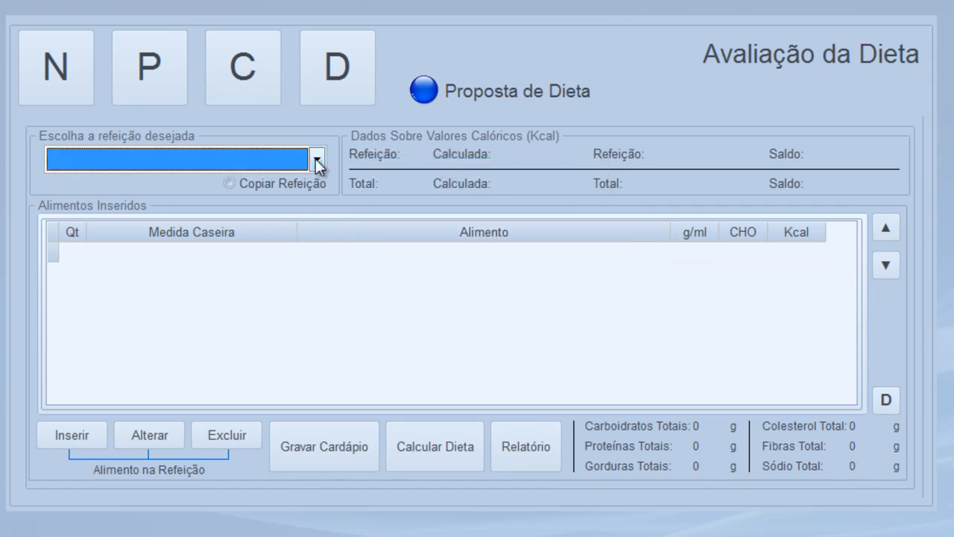
pyautogui.click(316, 159)
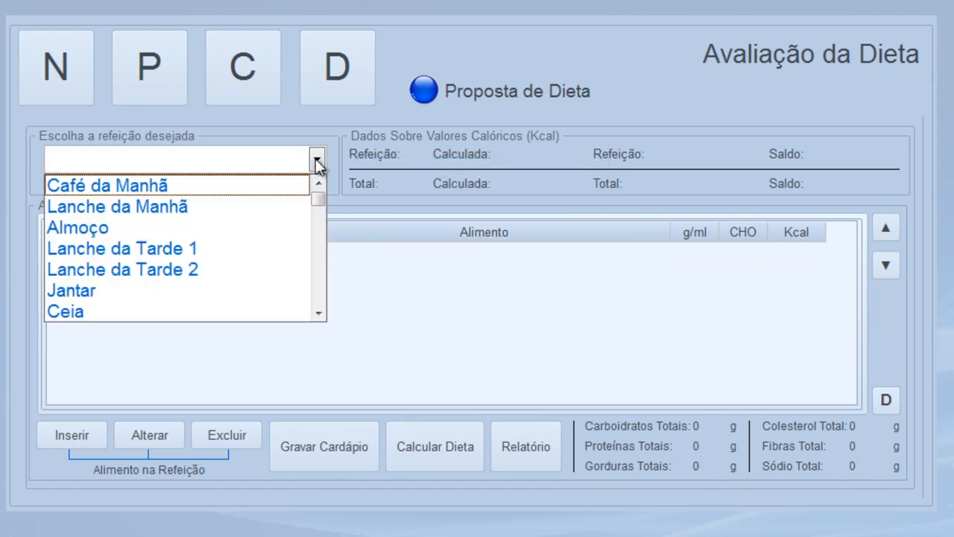
pyautogui.click(155, 183)
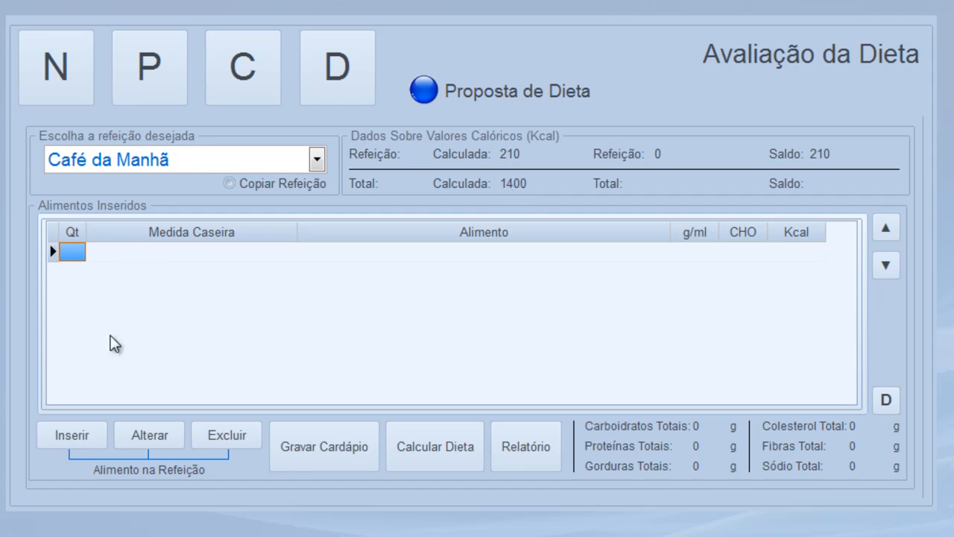
# Add 2 FATIA MÉDIA of PÃO INTEGRAL (50 g, 127,21 Kcal) to Café da Manhã
pyautogui.click(66, 447)
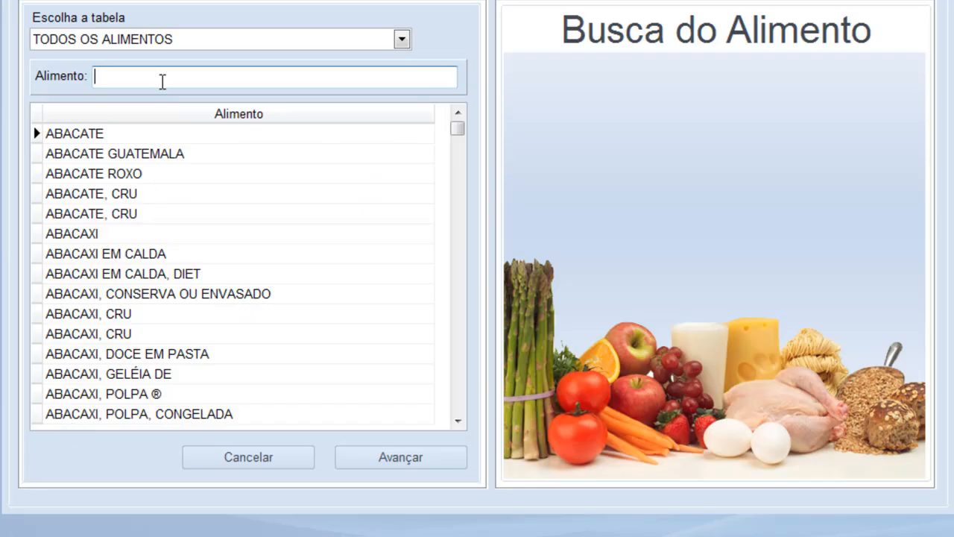
pyautogui.write('PÃO')
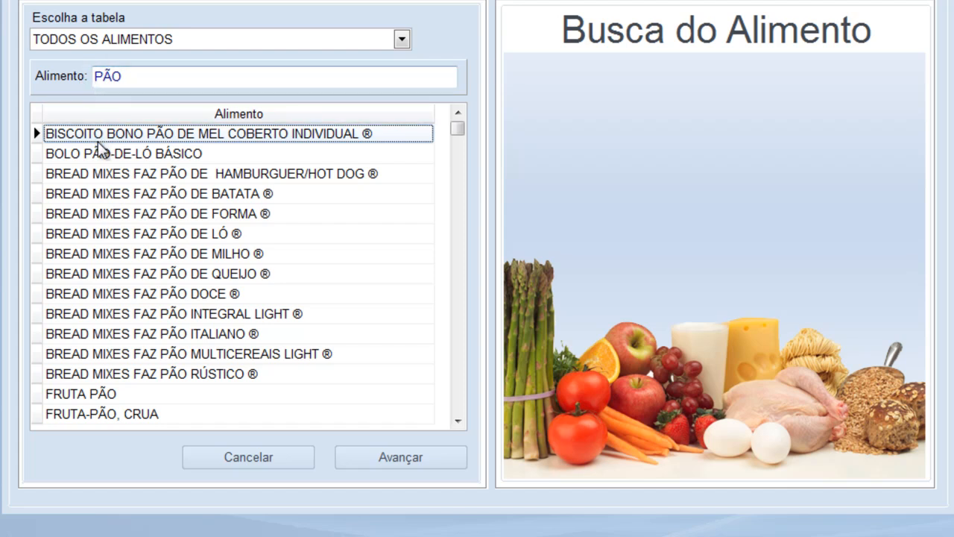
pyautogui.click(146, 73)
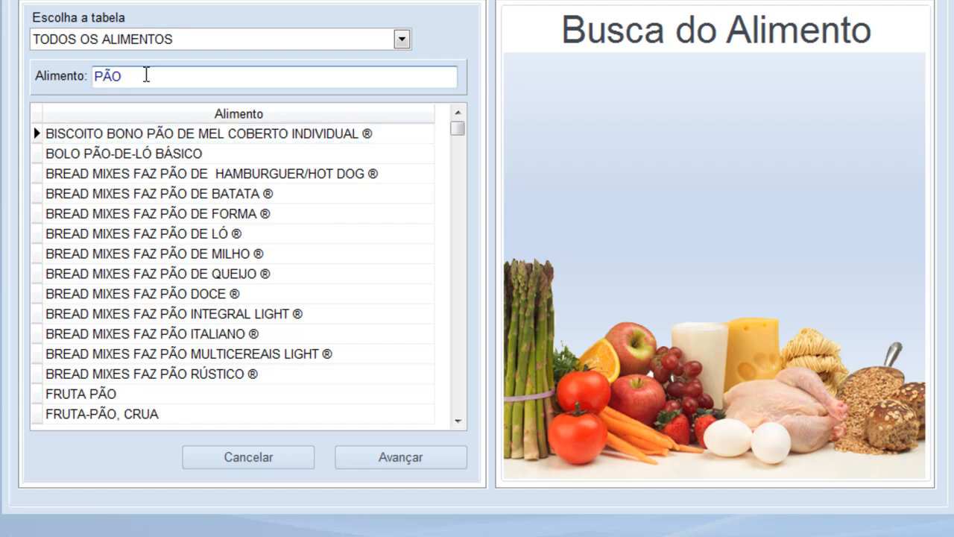
pyautogui.press('Tab')
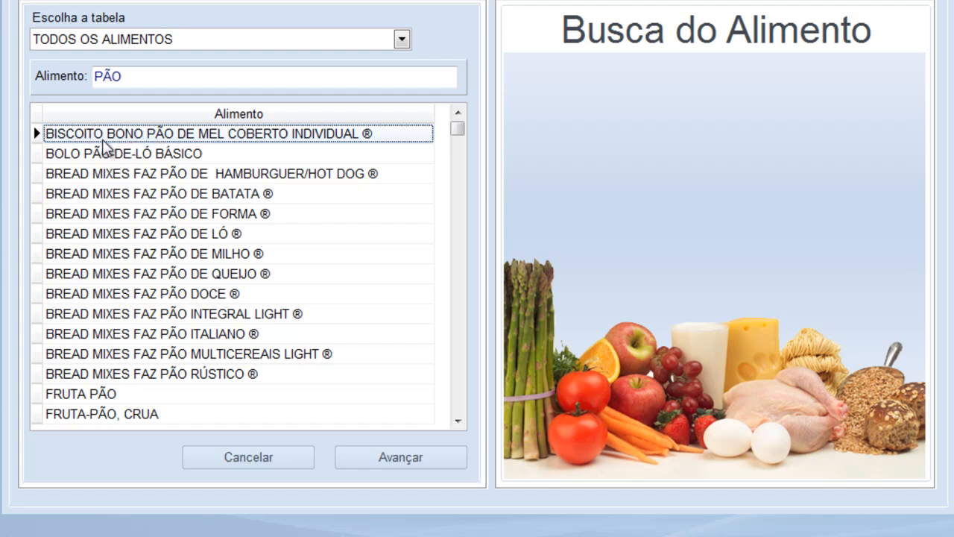
pyautogui.press('Down')
pyautogui.press('Down')
pyautogui.press('Down')
pyautogui.press('Down')
pyautogui.press('Down')
pyautogui.press('Down')
pyautogui.press('Down')
pyautogui.press('Down')
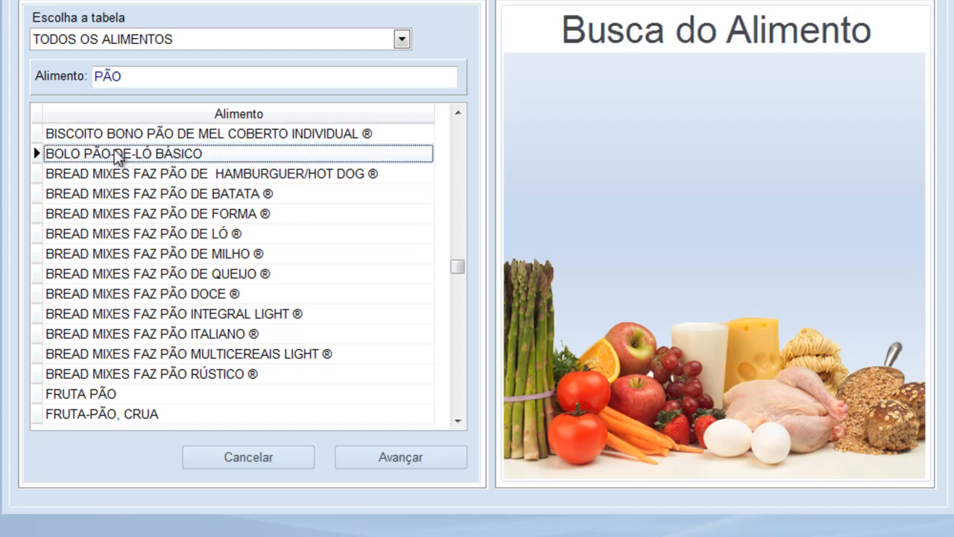
pyautogui.press('Down')
pyautogui.press('Down')
pyautogui.press('Down')
pyautogui.press('Down')
pyautogui.press('Down')
pyautogui.press('Down')
pyautogui.press('Down')
pyautogui.press('Down')
pyautogui.press('Down')
pyautogui.press('Down')
pyautogui.press('Down')
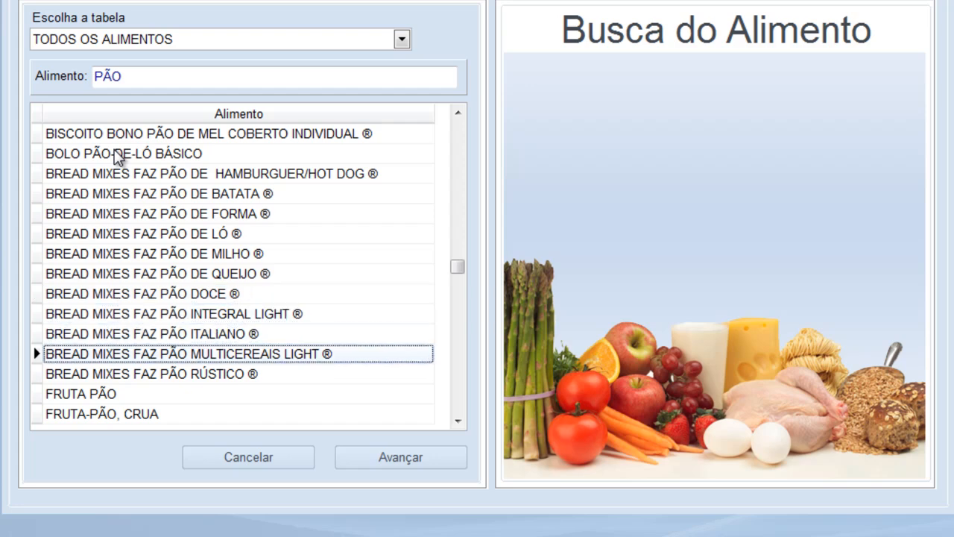
pyautogui.press('Down')
pyautogui.press('Down')
pyautogui.press('Down')
pyautogui.press('Down')
pyautogui.press('Down')
pyautogui.press('Down')
pyautogui.press('Down')
pyautogui.press('Down')
pyautogui.press('Down')
pyautogui.press('Down')
pyautogui.press('Down')
pyautogui.press('Down')
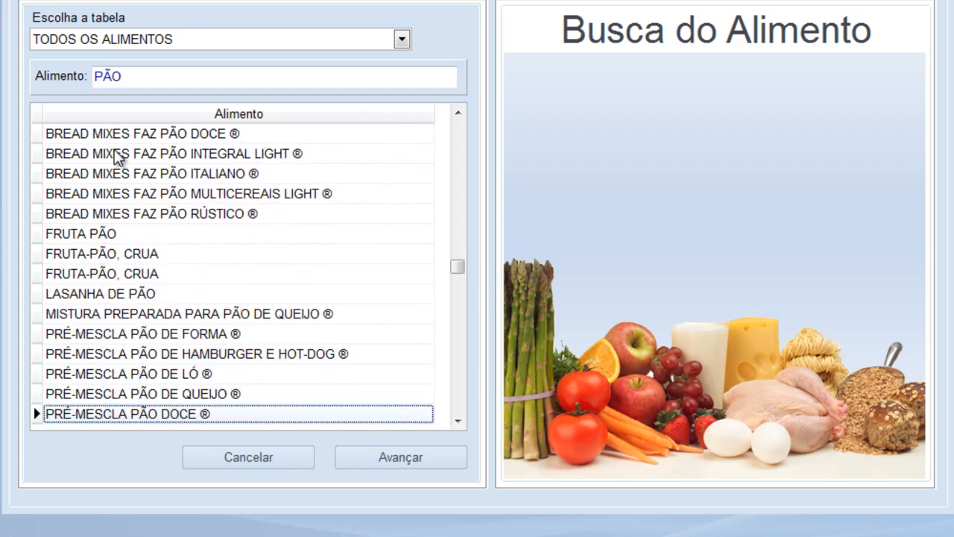
pyautogui.press('Down')
pyautogui.press('Down')
pyautogui.press('Down')
pyautogui.press('Down')
pyautogui.press('Down')
pyautogui.press('Down')
pyautogui.press('Down')
pyautogui.press('Down')
pyautogui.press('Down')
pyautogui.press('Down')
pyautogui.press('Down')
pyautogui.press('Down')
pyautogui.press('Down')
pyautogui.press('Down')
pyautogui.press('Down')
pyautogui.press('Down')
pyautogui.press('Down')
pyautogui.press('Down')
pyautogui.press('Down')
pyautogui.press('Down')
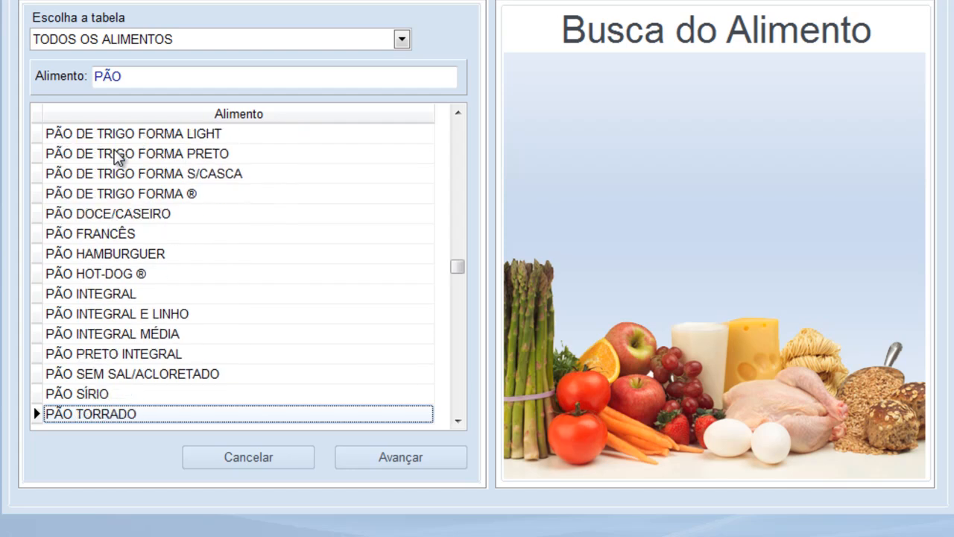
pyautogui.doubleClick(87, 295)
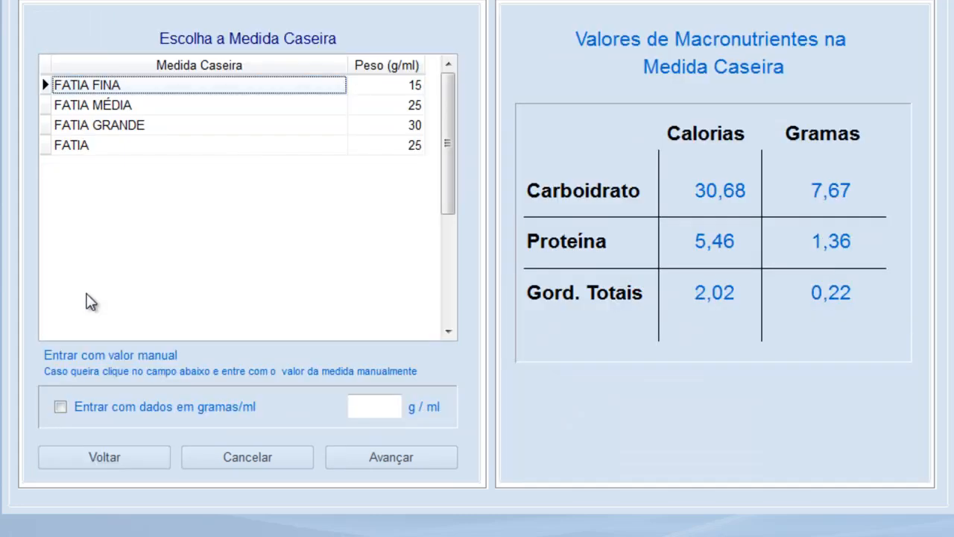
pyautogui.doubleClick(104, 108)
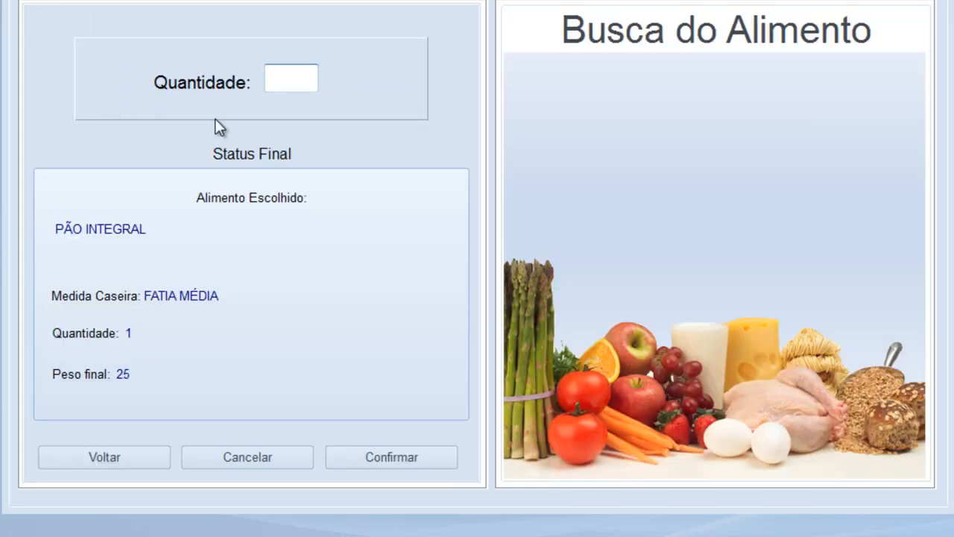
pyautogui.write('2')
pyautogui.click(432, 464)
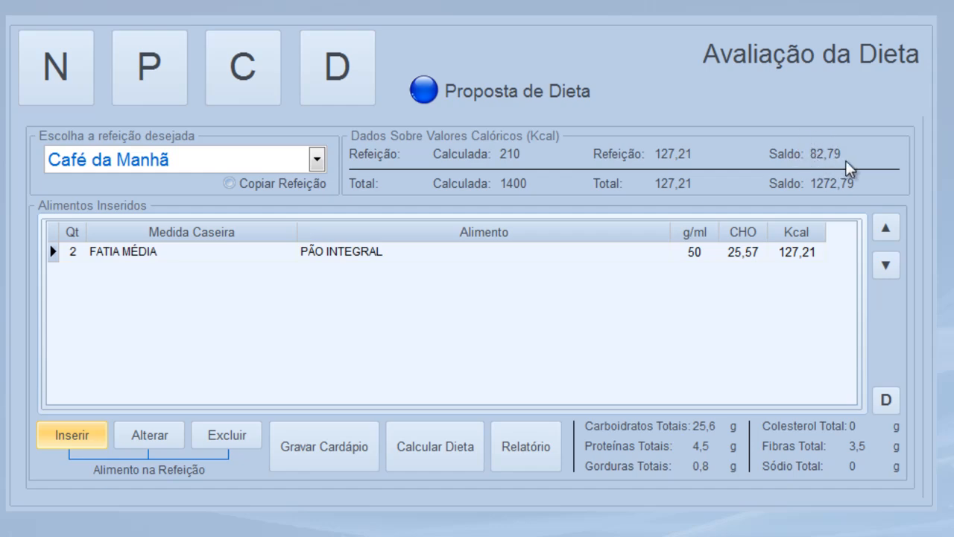
# Add 1 COLHER DE SOPA CHEIA of QUEIJO COTTAGE to Café da Manhã
pyautogui.click(74, 437)
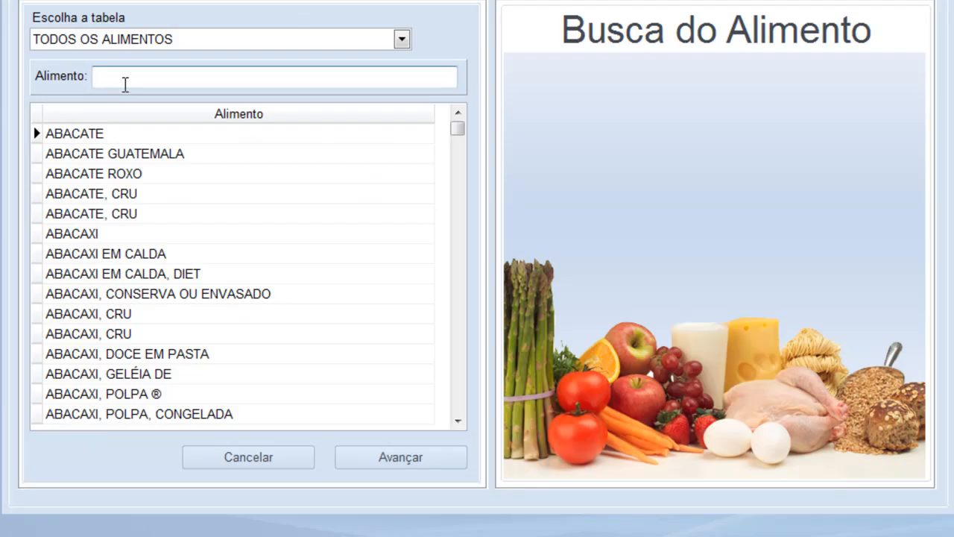
pyautogui.write('QUEIJO CO')
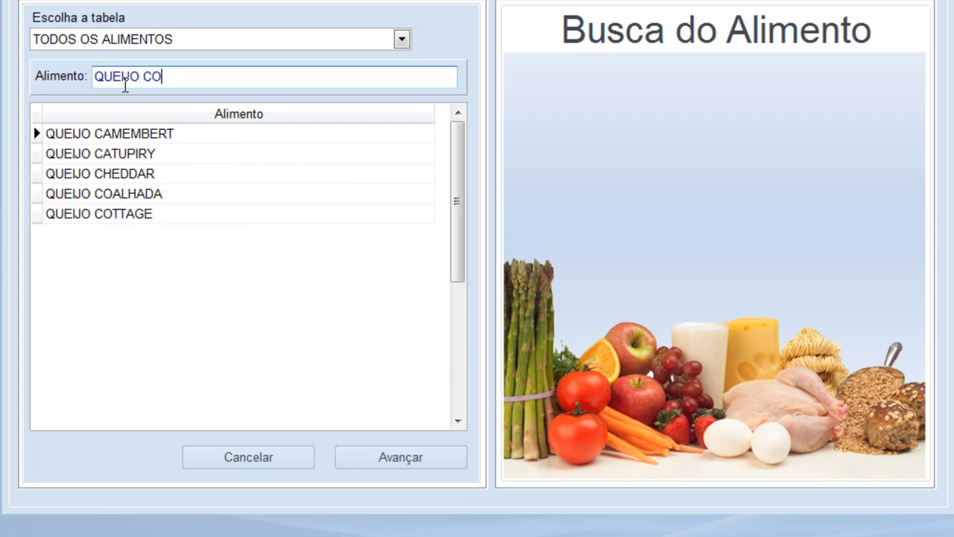
pyautogui.press('Return')
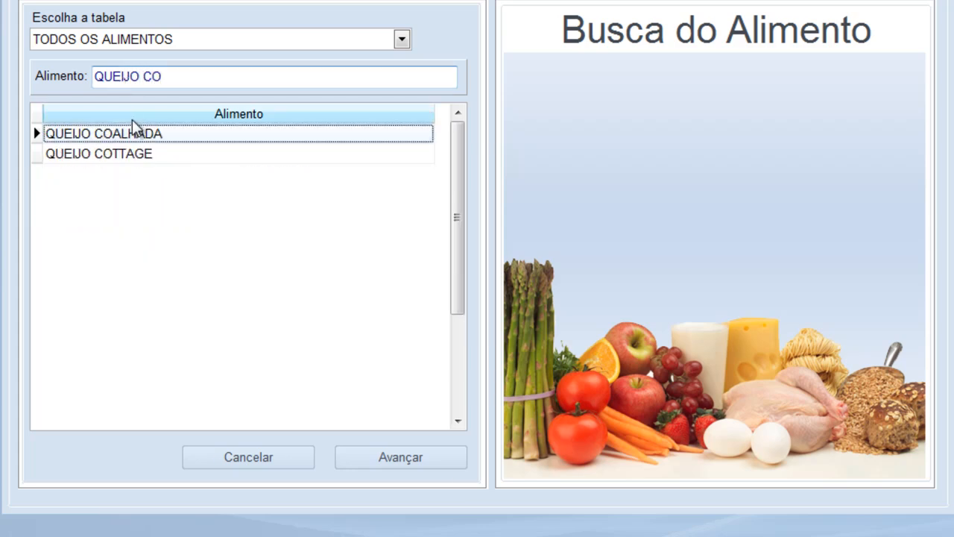
pyautogui.doubleClick(139, 157)
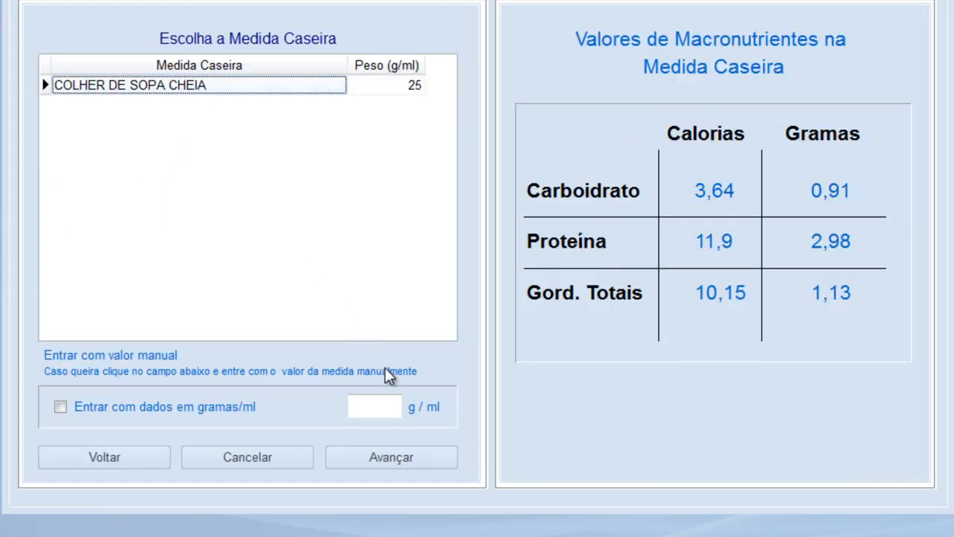
pyautogui.click(410, 456)
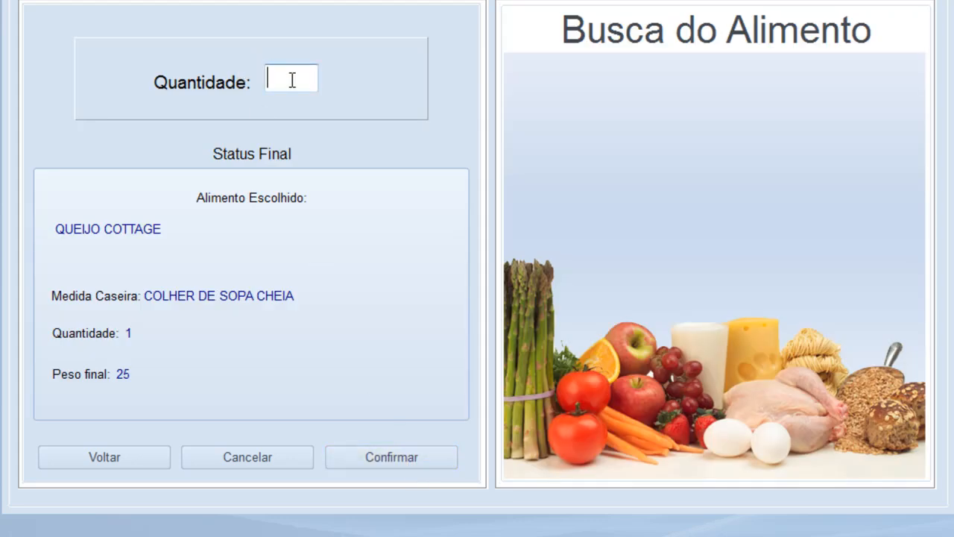
pyautogui.write('1')
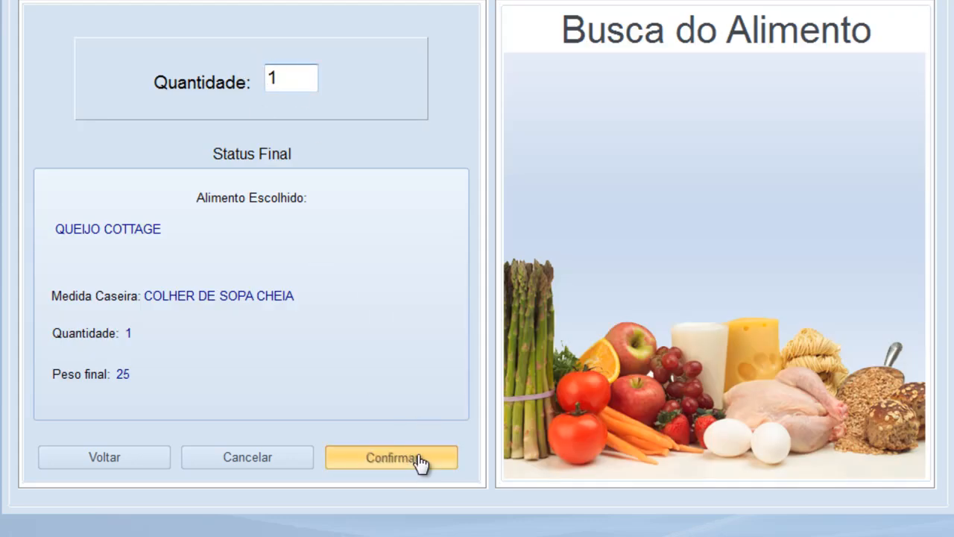
pyautogui.click(419, 458)
# Add 1 FATIA PEQUENA of MELÃO to Café da Manhã, reaching 188,66 of 210 Kcal
pyautogui.click(73, 443)
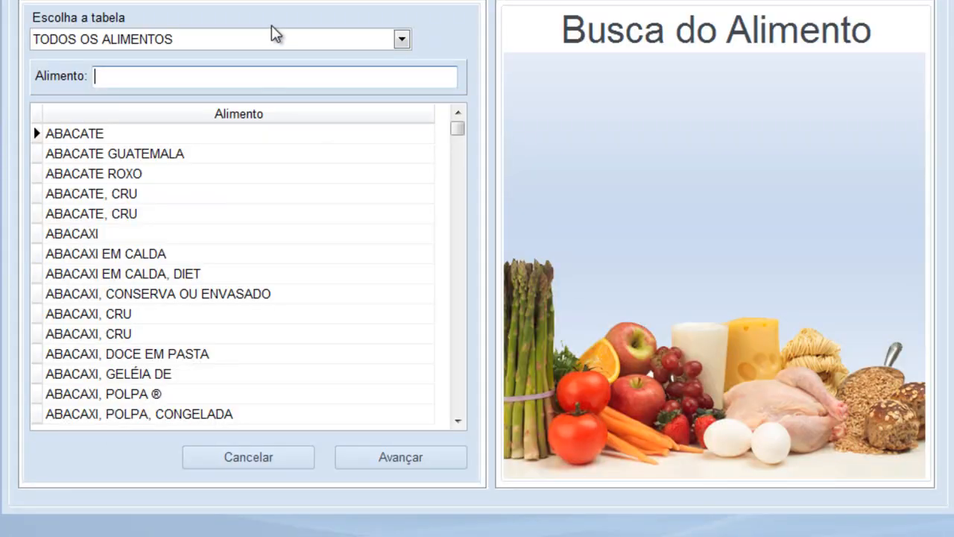
pyautogui.write('ME')
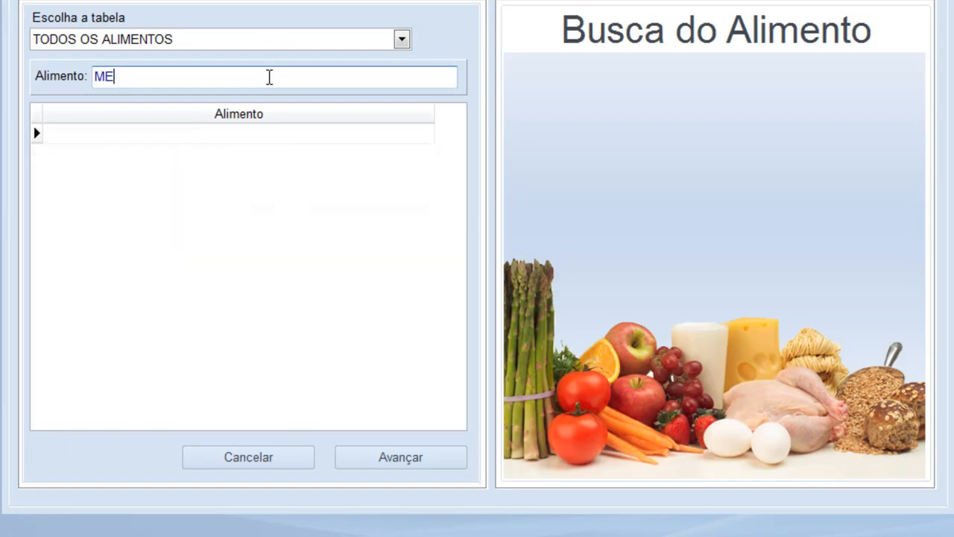
pyautogui.write('LÃO')
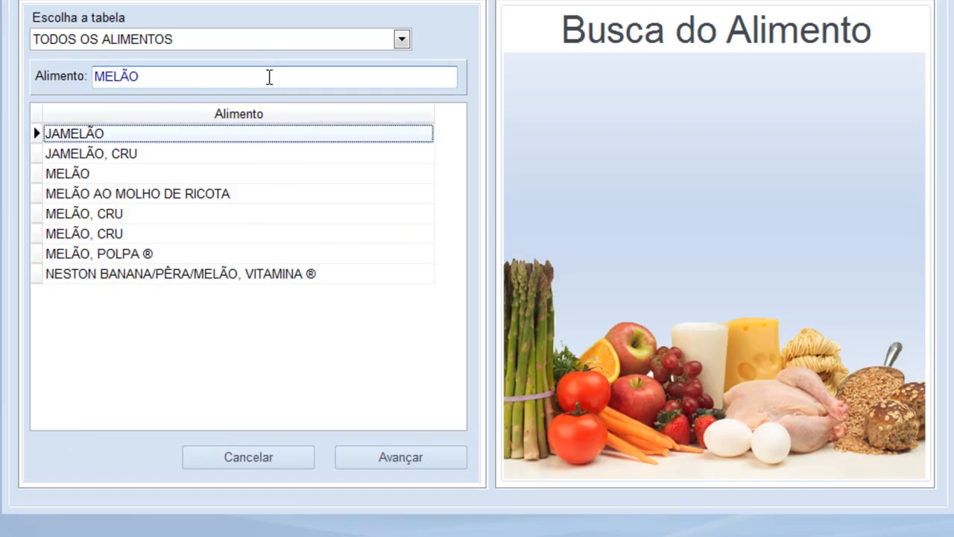
pyautogui.doubleClick(91, 173)
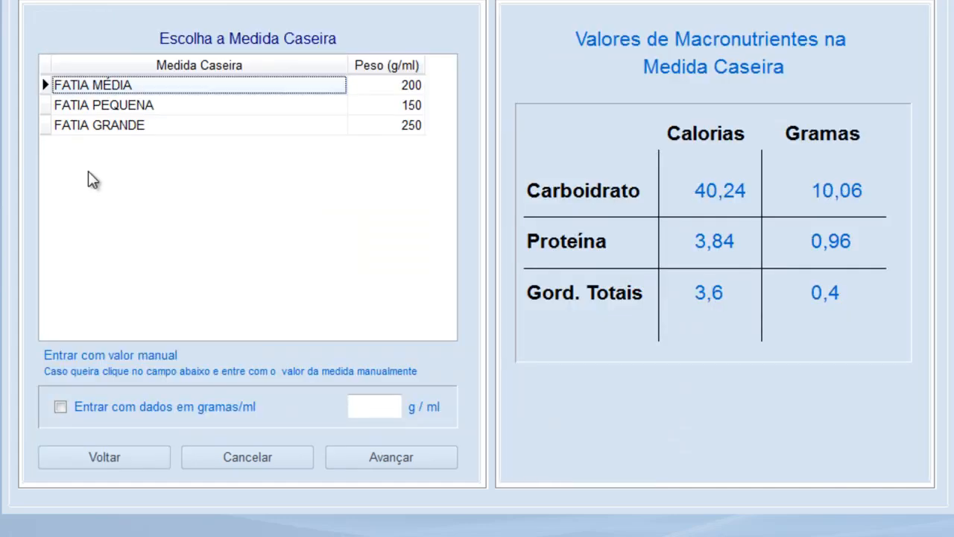
pyautogui.doubleClick(118, 108)
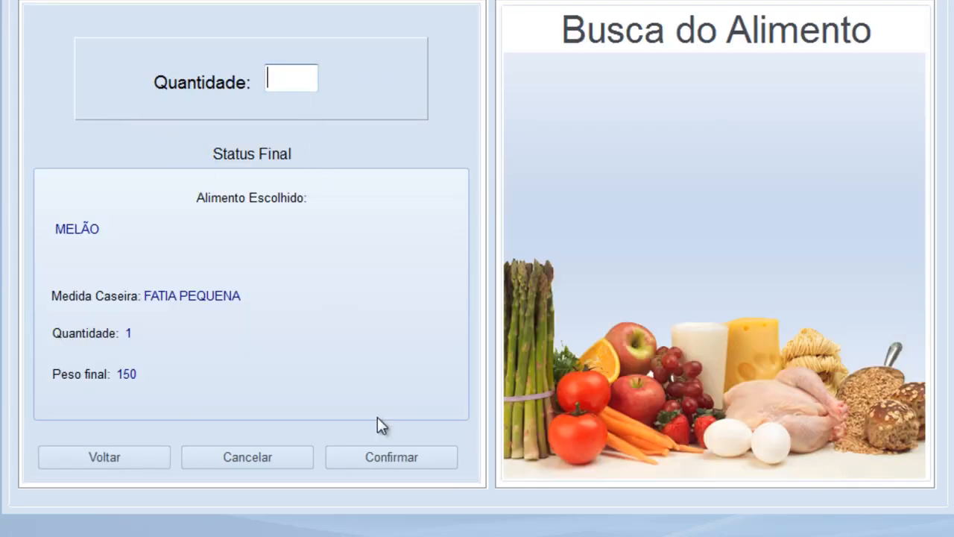
pyautogui.click(392, 461)
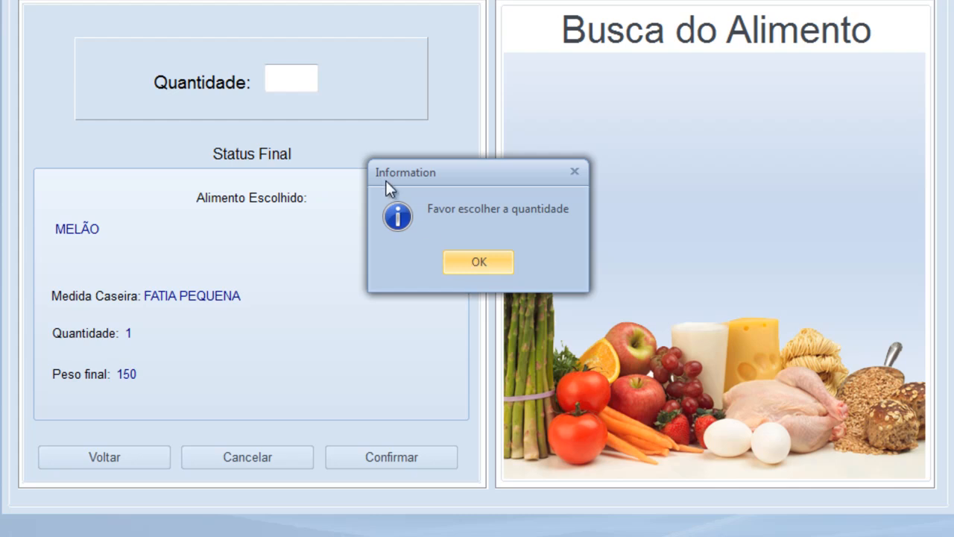
pyautogui.click(494, 255)
pyautogui.click(280, 70)
pyautogui.write('1')
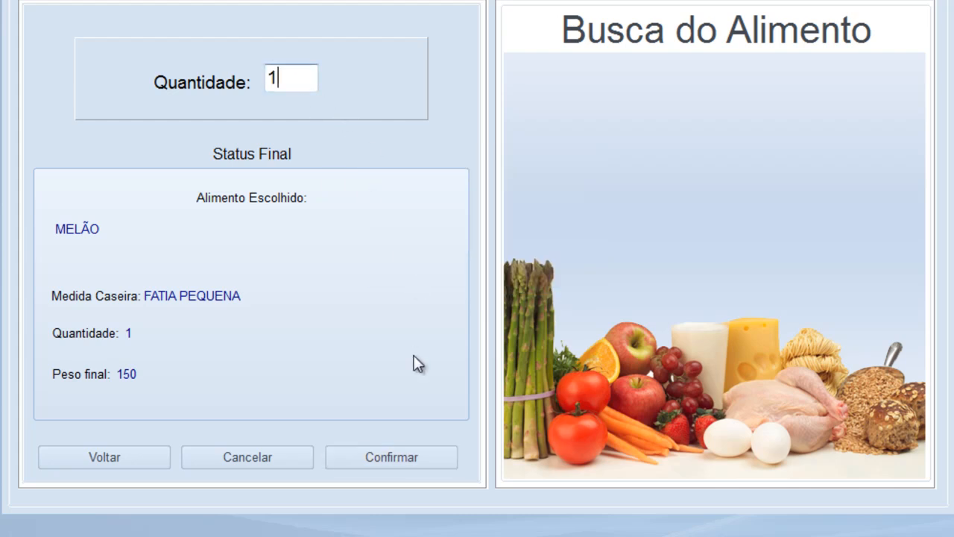
pyautogui.click(415, 469)
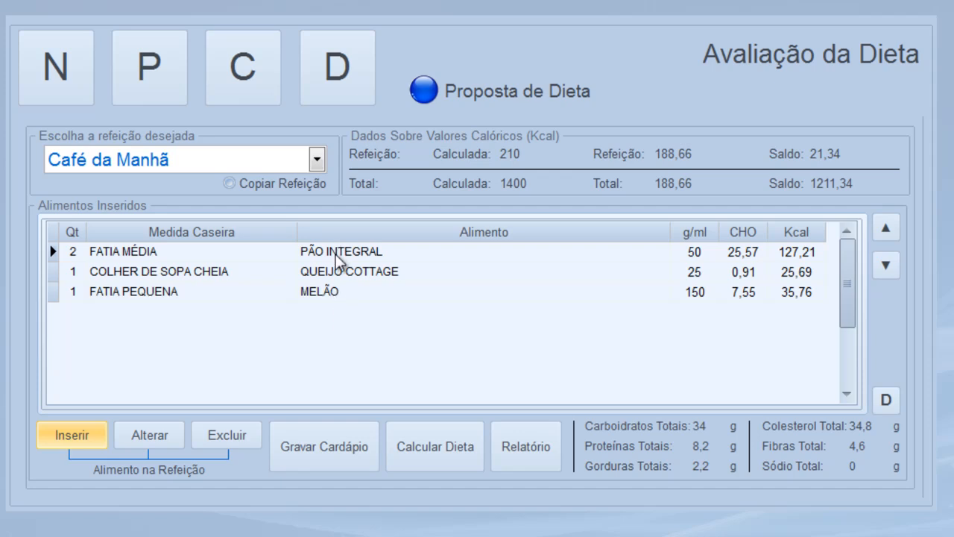
# Put 1 UNIDADE MÉDIA of PÊRA (104,94 Kcal) in Lanche da Manhã, then display the Almoço meal
pyautogui.click(317, 160)
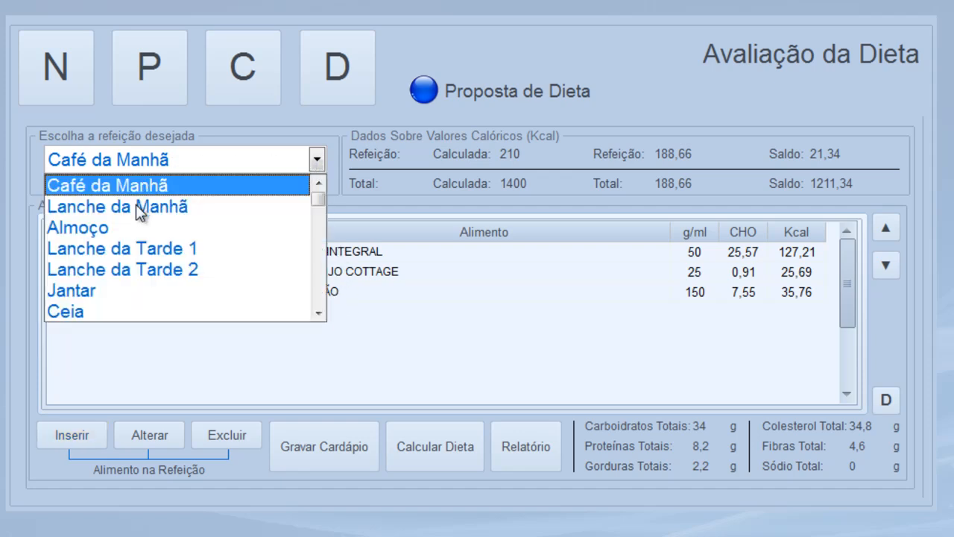
pyautogui.click(136, 205)
pyautogui.click(72, 434)
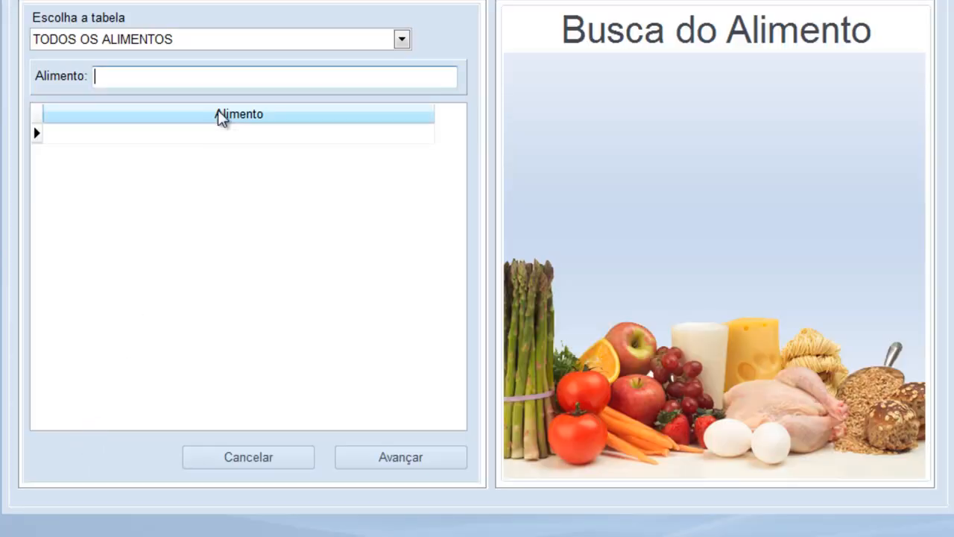
pyautogui.write('PÊRA')
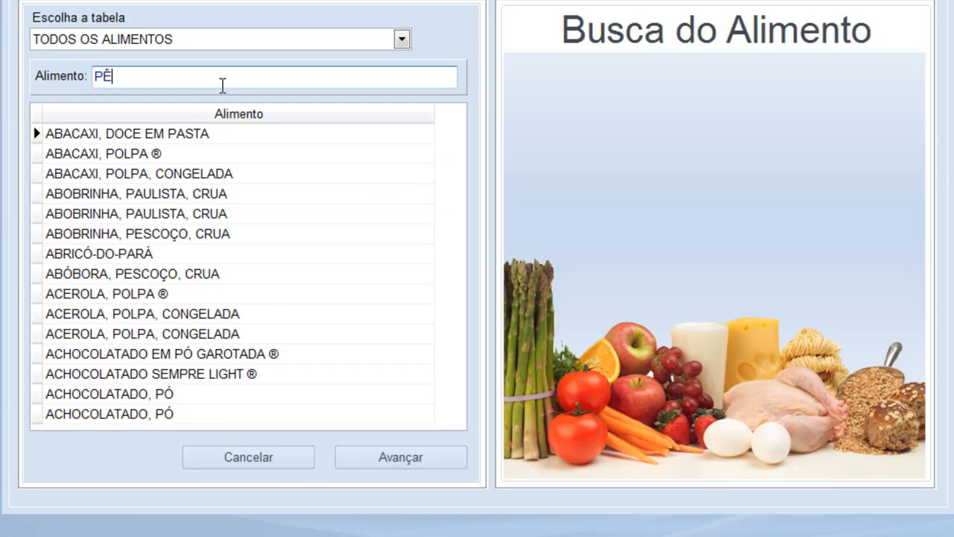
pyautogui.press('Down')
pyautogui.press('Down')
pyautogui.press('Down')
pyautogui.press('Down')
pyautogui.press('Down')
pyautogui.press('Down')
pyautogui.press('Down')
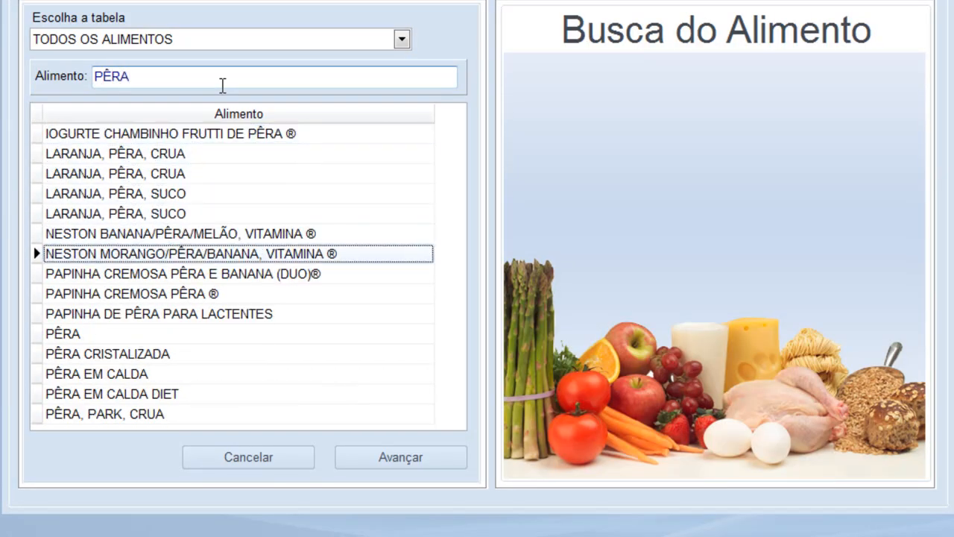
pyautogui.doubleClick(50, 338)
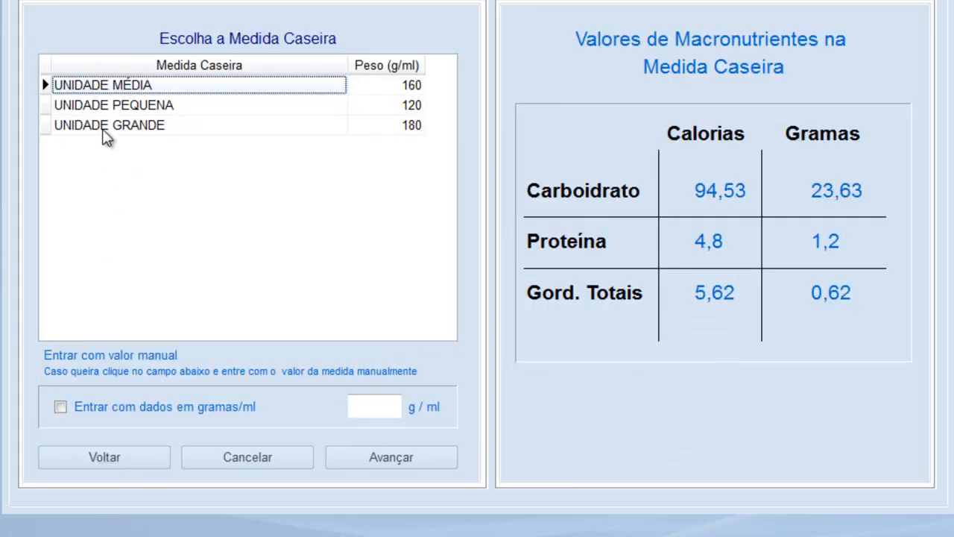
pyautogui.click(375, 458)
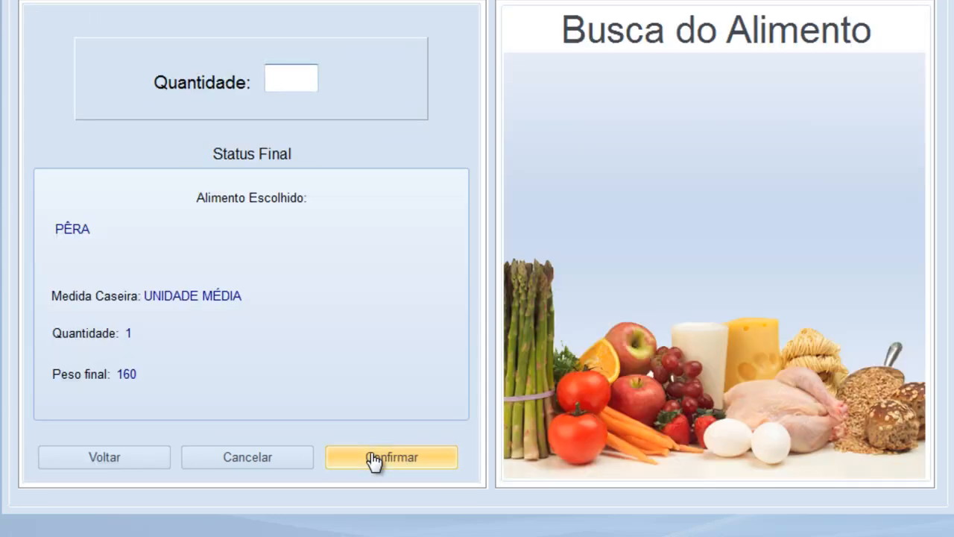
pyautogui.write('1')
pyautogui.click(375, 459)
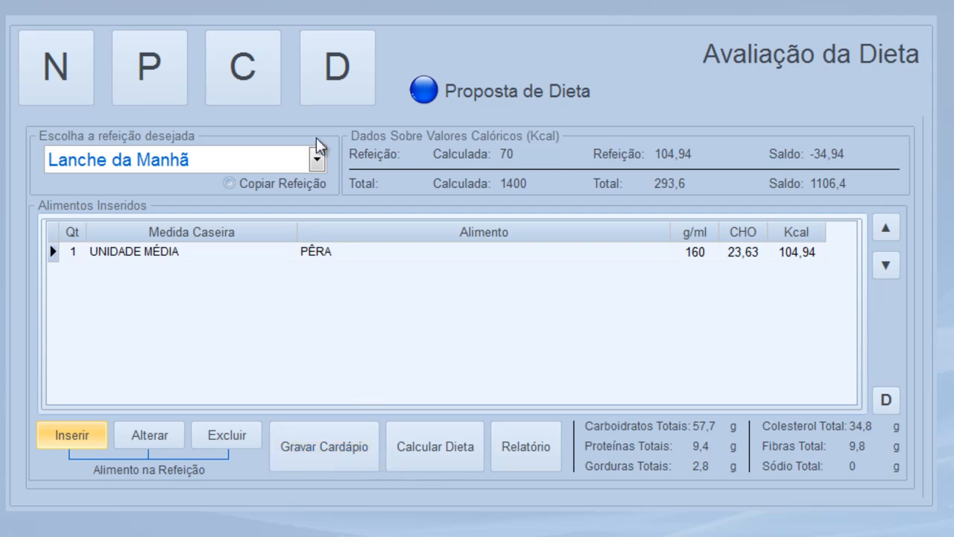
pyautogui.click(317, 159)
pyautogui.click(121, 228)
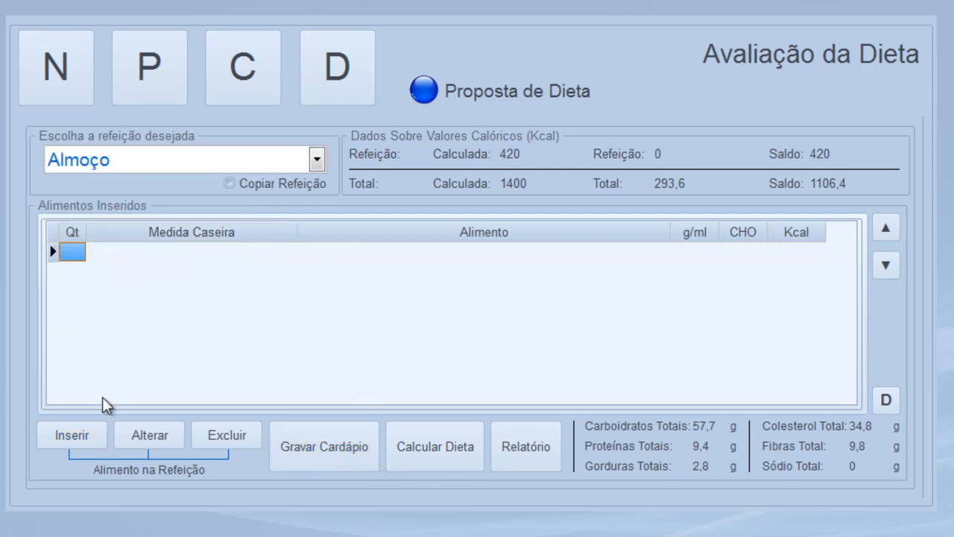
# Add 4 COLHER DE SOPA CHEIA of ARROZ INTEGRAL COZIDO to Almoço
pyautogui.click(82, 434)
pyautogui.click(214, 78)
pyautogui.write('ARROZ IN')
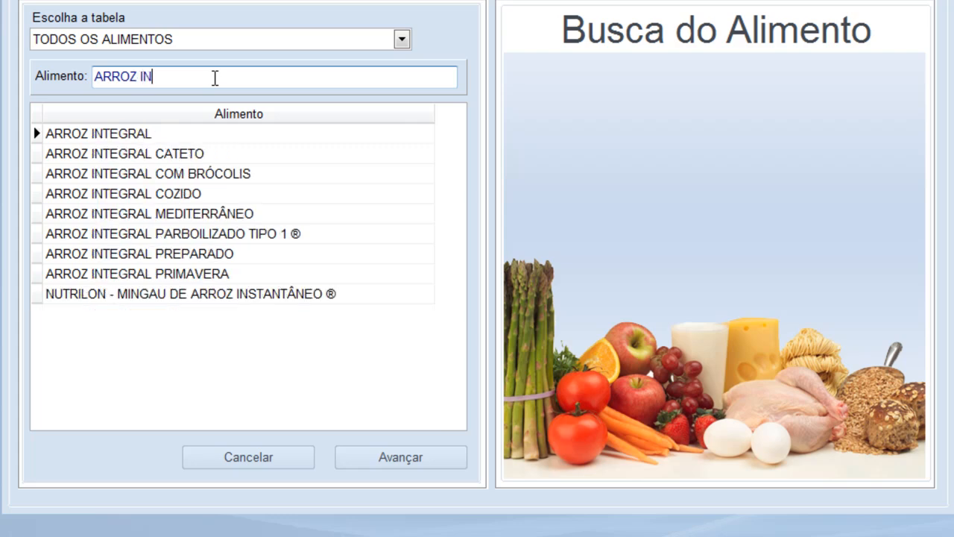
pyautogui.press('Return')
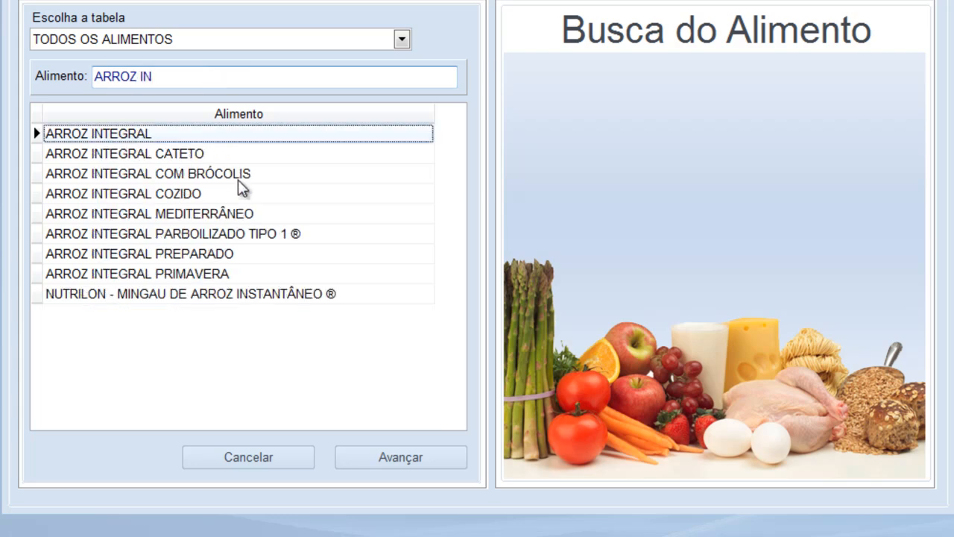
pyautogui.press('Return')
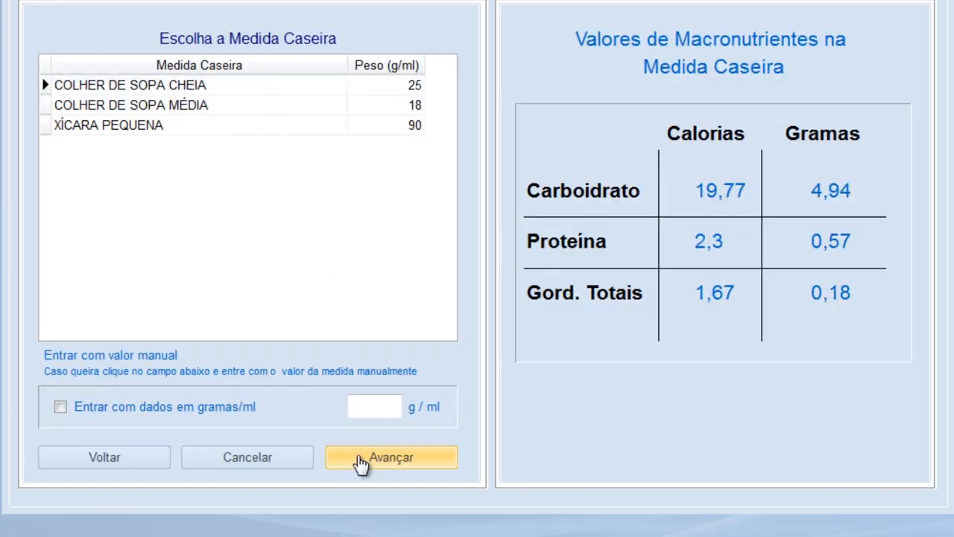
pyautogui.click(362, 460)
pyautogui.write('4')
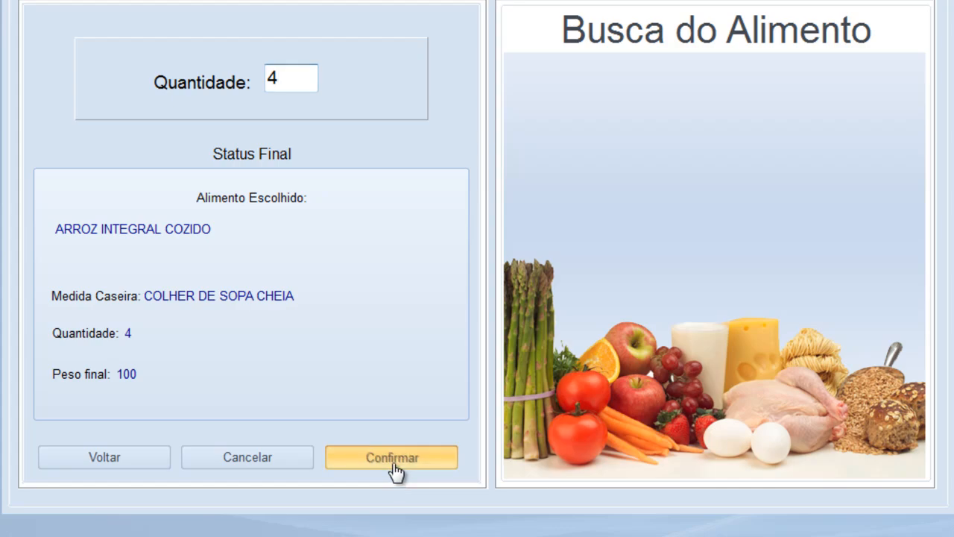
pyautogui.click(390, 460)
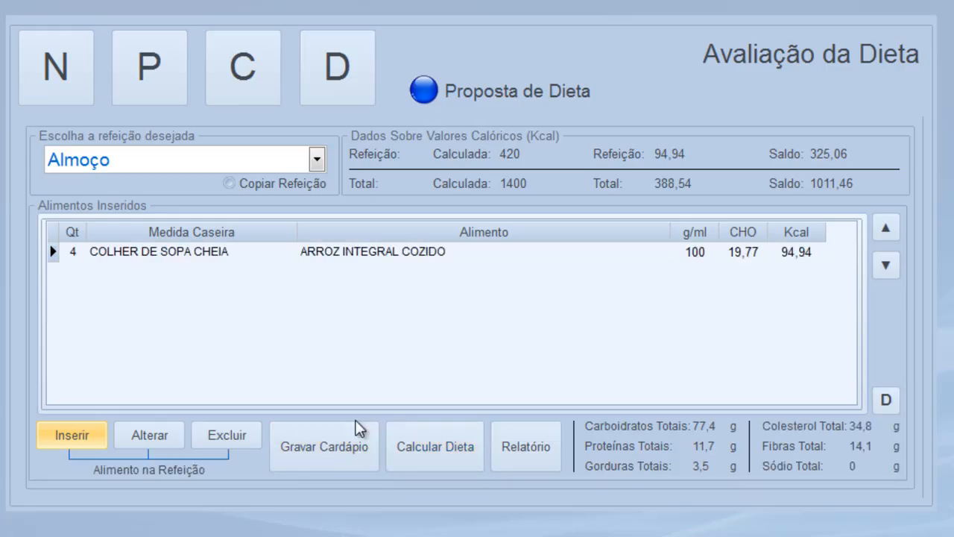
# Add 2 COLHER DE SOPA of LENTILHA COZIDA (50 g) to Almoço
pyautogui.click(73, 435)
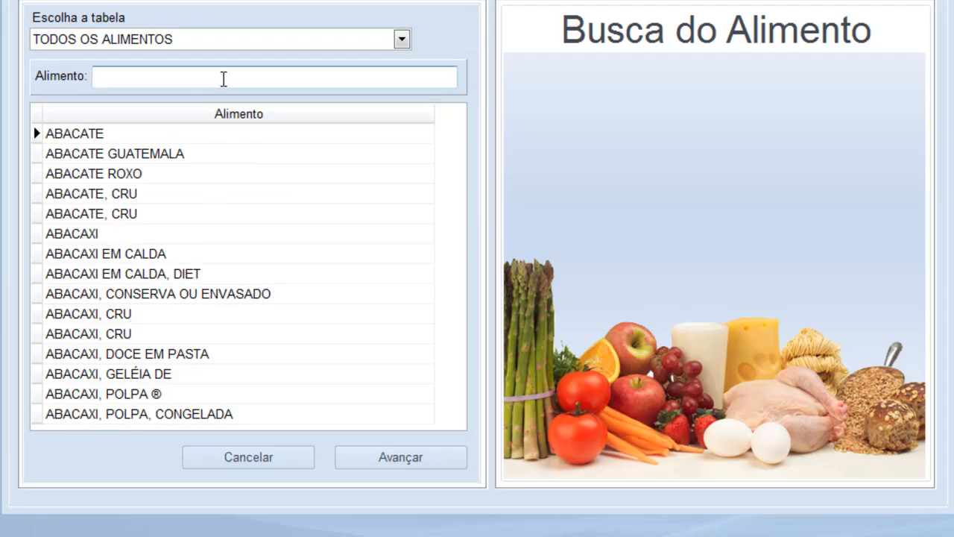
pyautogui.write('FEIJÃO')
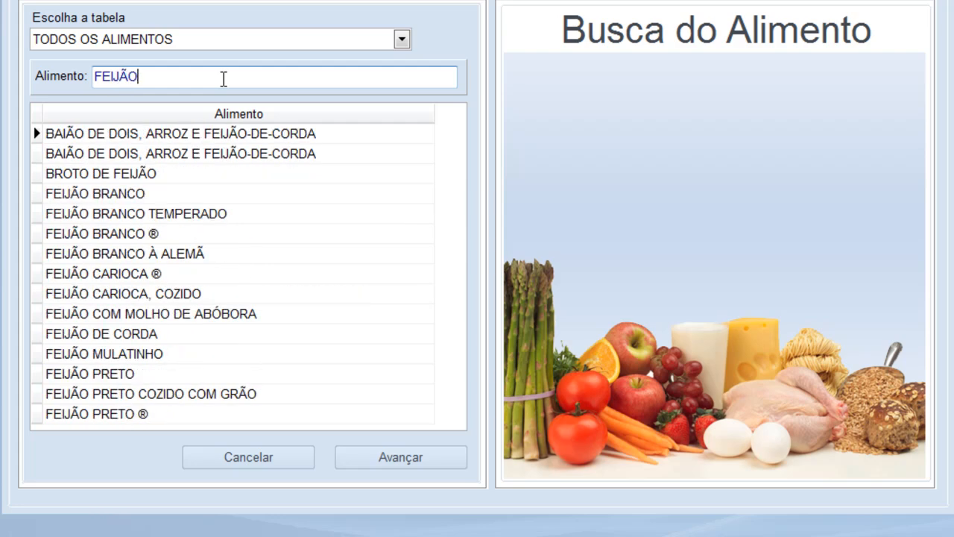
pyautogui.press('BackSpace')
pyautogui.press('BackSpace')
pyautogui.press('BackSpace')
pyautogui.press('BackSpace')
pyautogui.press('BackSpace')
pyautogui.press('BackSpace')
pyautogui.write('LENTIL')
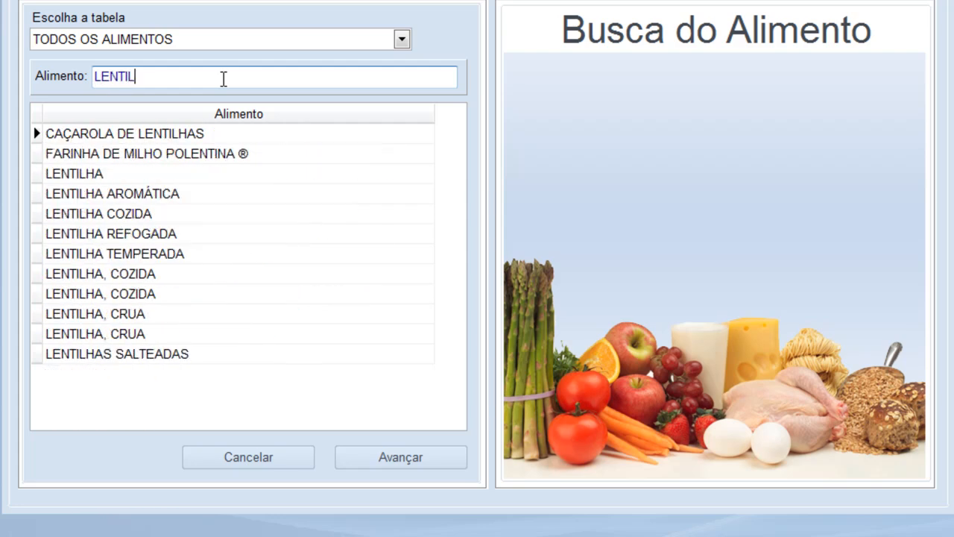
pyautogui.write('HA')
pyautogui.click(155, 194)
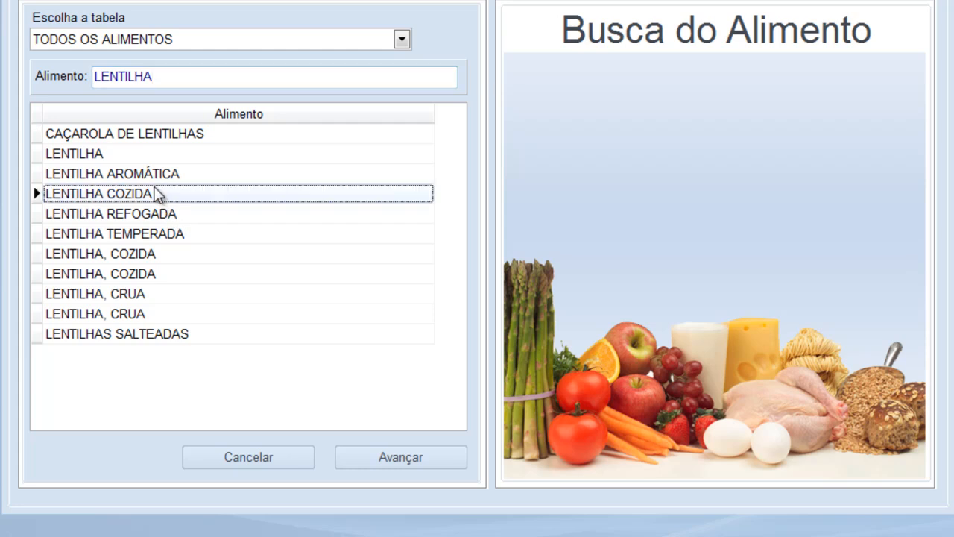
pyautogui.doubleClick(155, 194)
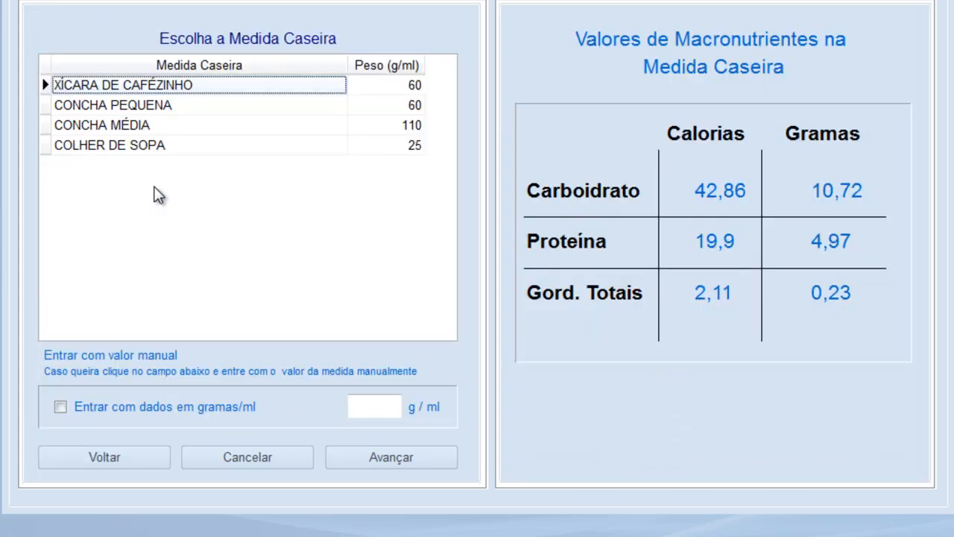
pyautogui.click(145, 146)
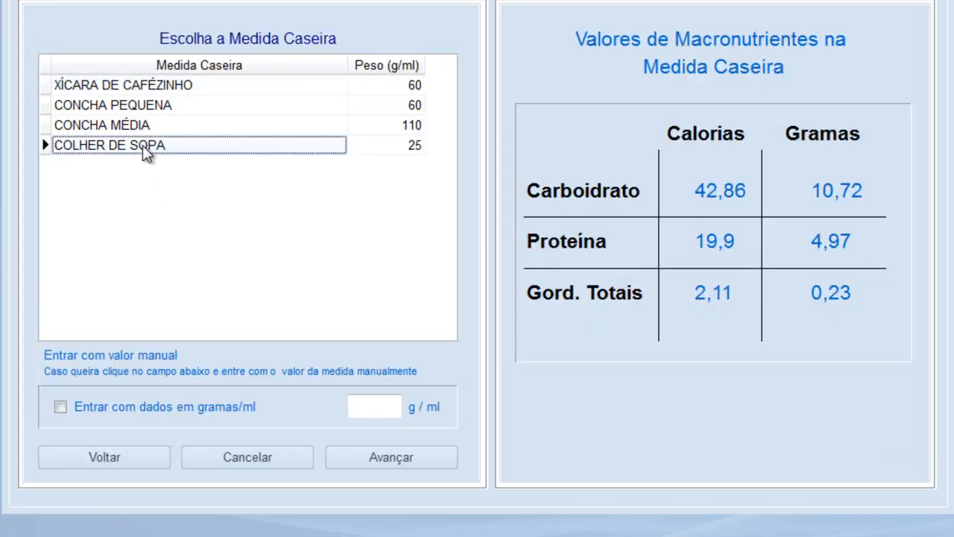
pyautogui.click(406, 459)
pyautogui.write('2')
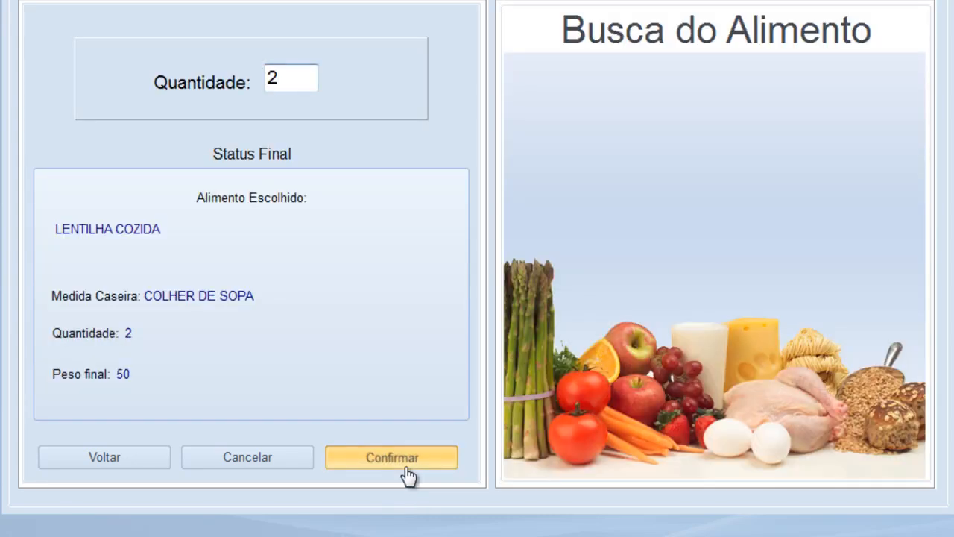
pyautogui.click(407, 467)
pyautogui.click(91, 439)
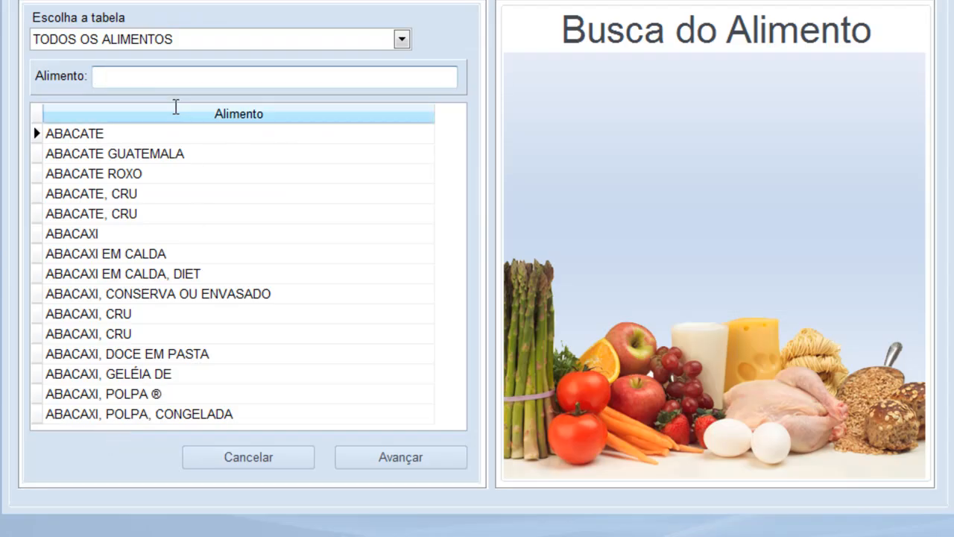
# Add one heaped tablespoon of SALADA TABULE to Almoço
pyautogui.click(170, 75)
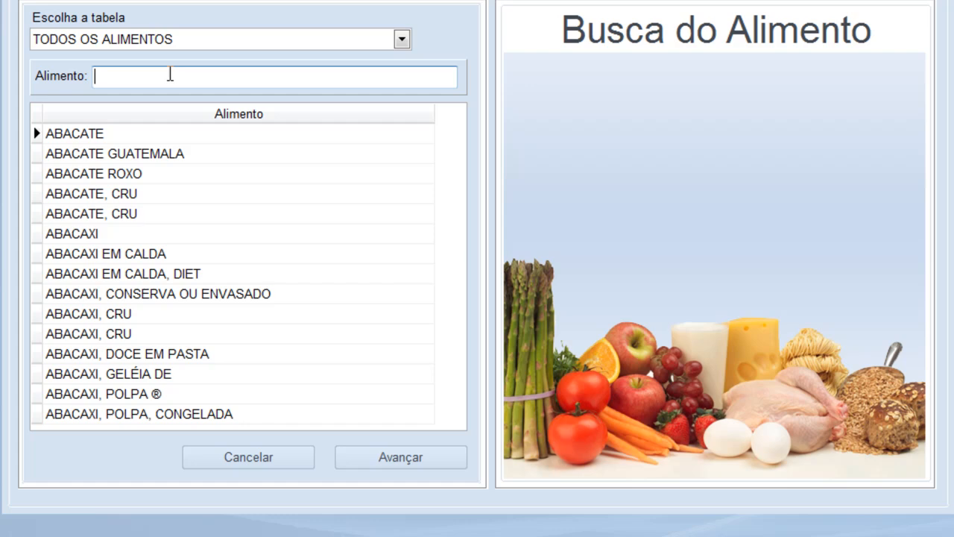
pyautogui.write('SALADA')
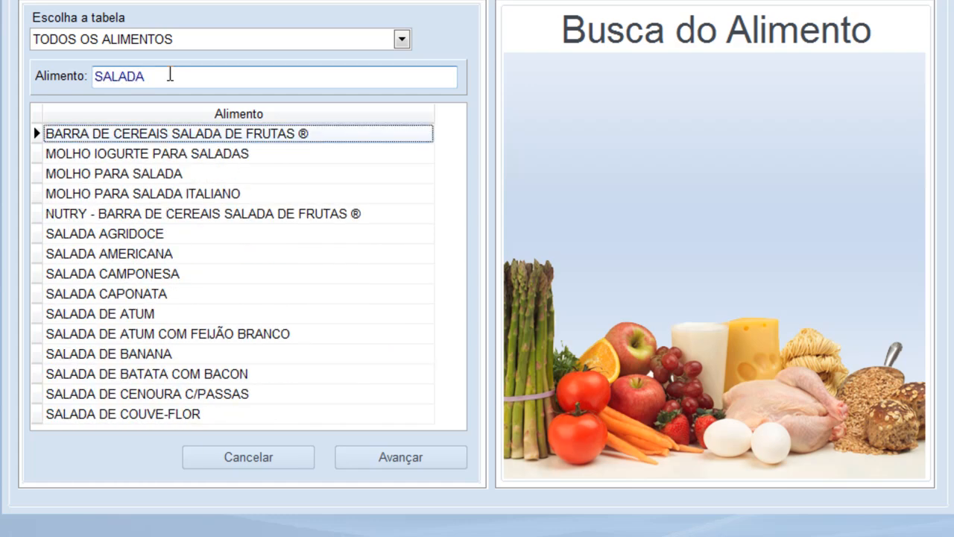
pyautogui.press('Down')
pyautogui.press('Down')
pyautogui.press('Down')
pyautogui.press('Down')
pyautogui.press('Down')
pyautogui.press('Down')
pyautogui.press('Down')
pyautogui.press('Down')
pyautogui.press('Down')
pyautogui.press('Down')
pyautogui.press('Down')
pyautogui.press('Down')
pyautogui.press('Down')
pyautogui.press('Down')
pyautogui.press('Down')
pyautogui.press('Down')
pyautogui.press('Down')
pyautogui.press('Down')
pyautogui.press('Down')
pyautogui.press('Down')
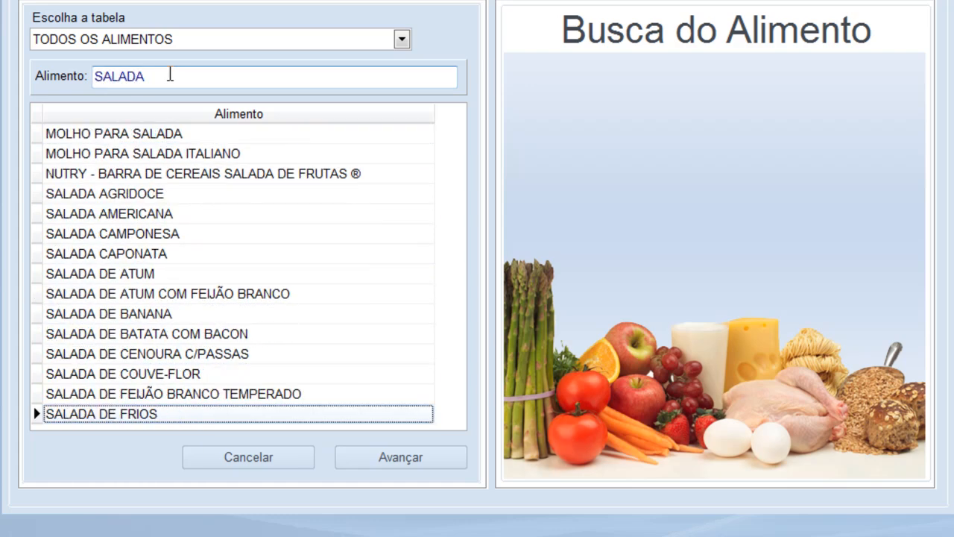
pyautogui.press('Down')
pyautogui.press('Down')
pyautogui.press('Down')
pyautogui.press('Down')
pyautogui.press('Down')
pyautogui.press('Down')
pyautogui.press('Down')
pyautogui.press('Down')
pyautogui.press('Down')
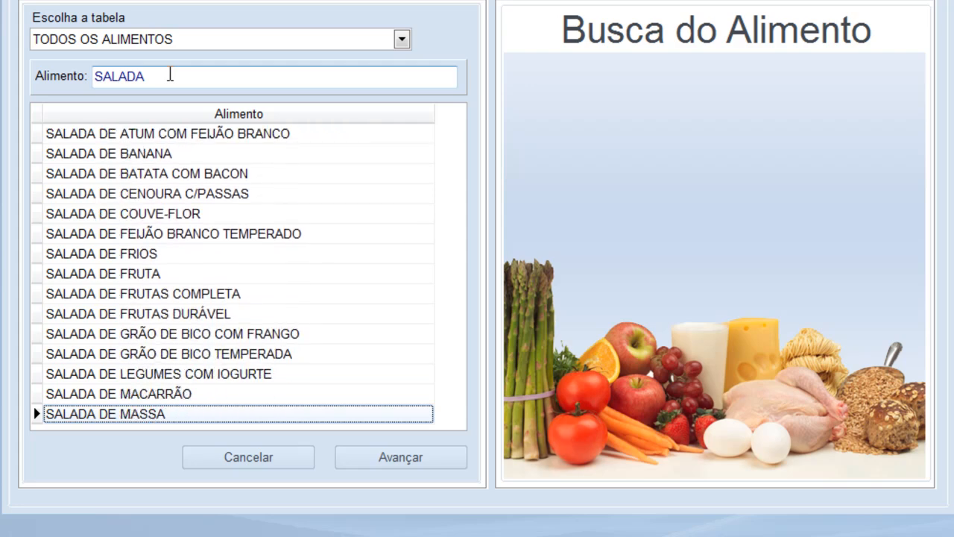
pyautogui.press('Down')
pyautogui.press('Down')
pyautogui.press('Down')
pyautogui.press('Down')
pyautogui.press('Down')
pyautogui.press('Down')
pyautogui.press('Down')
pyautogui.press('Down')
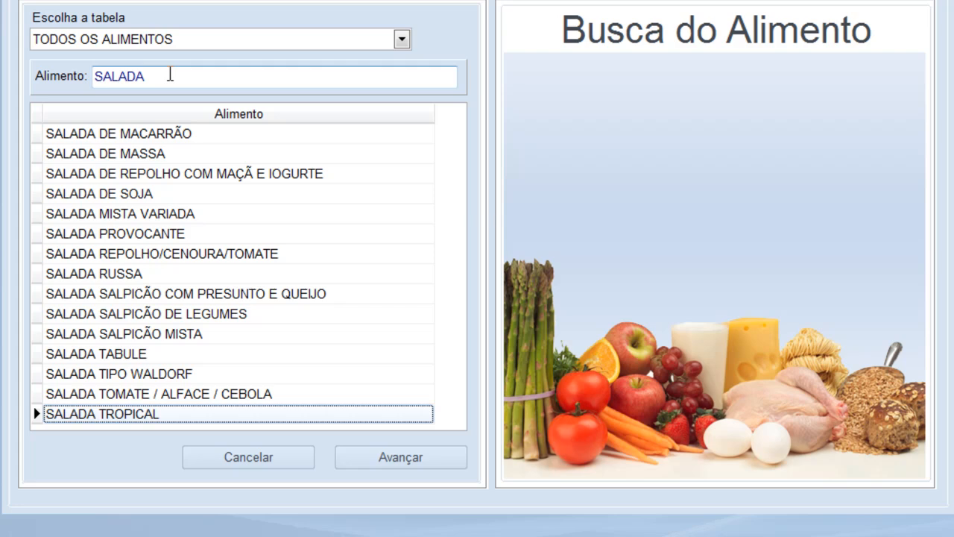
pyautogui.doubleClick(135, 354)
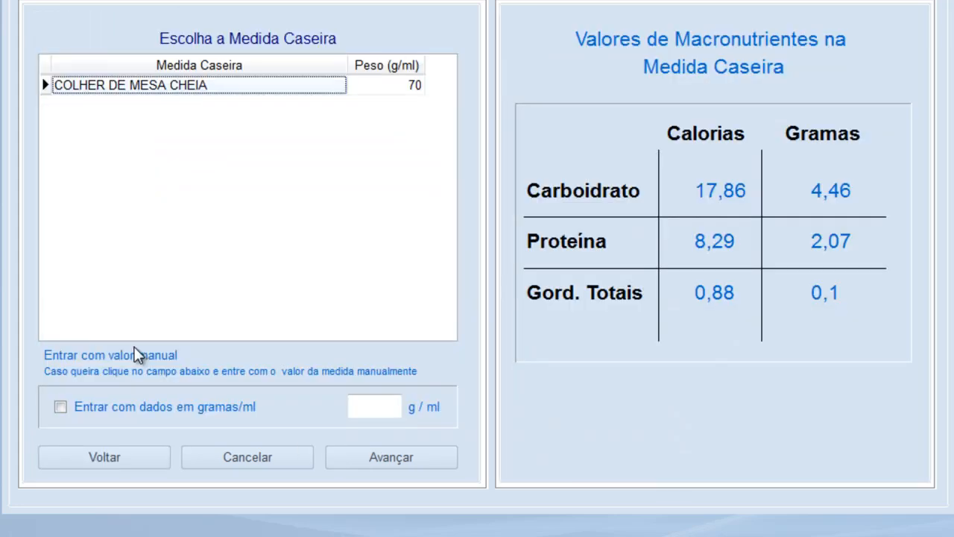
pyautogui.click(417, 465)
pyautogui.click(417, 469)
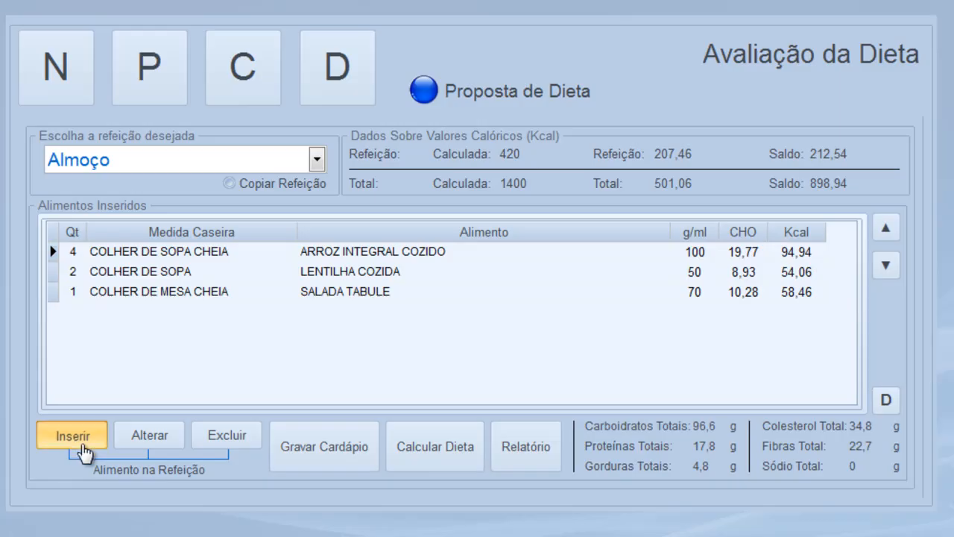
# Add 2 COLHER DE SOPA MÉDIA of AZEITE DE OLIVA (20 g) to Almoço
pyautogui.click(85, 455)
pyautogui.write('AZEITE')
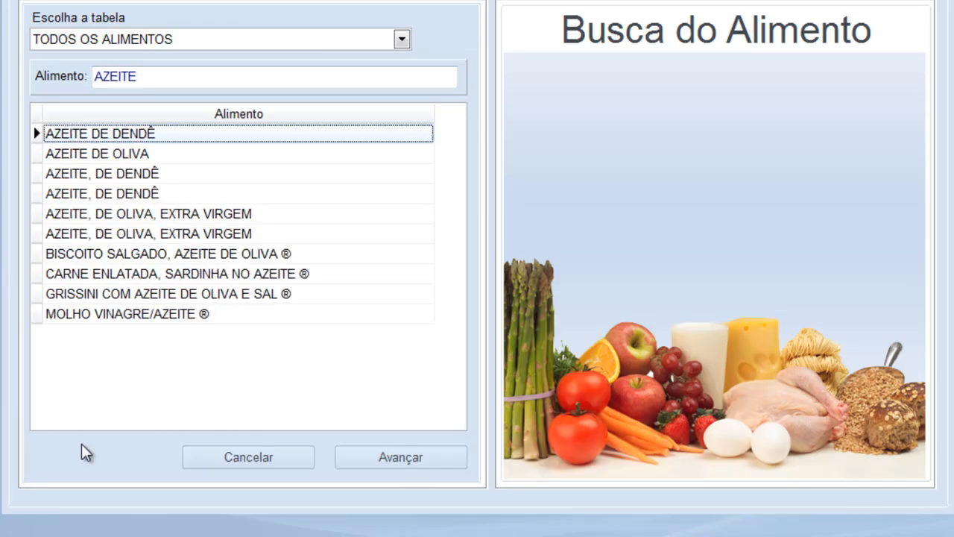
pyautogui.press('Down')
pyautogui.press('Return')
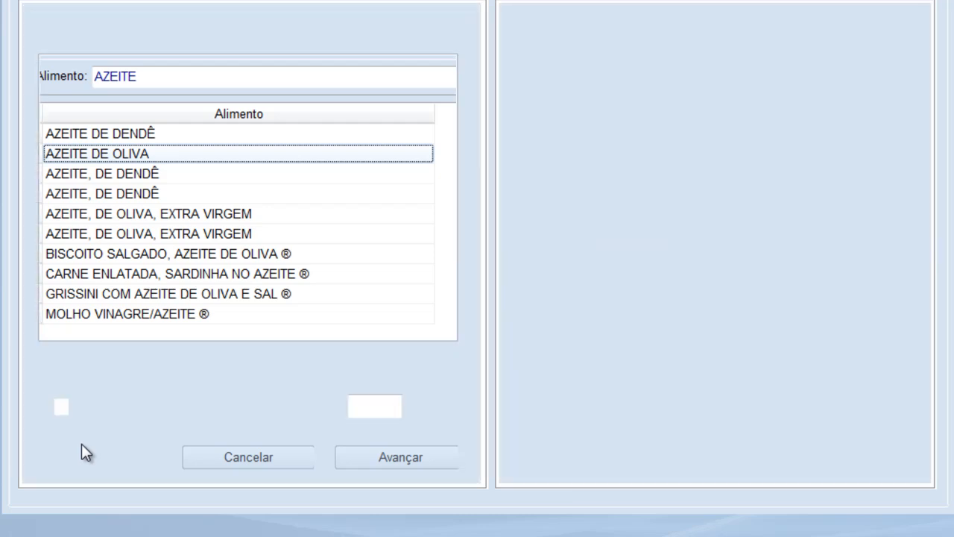
pyautogui.doubleClick(243, 88)
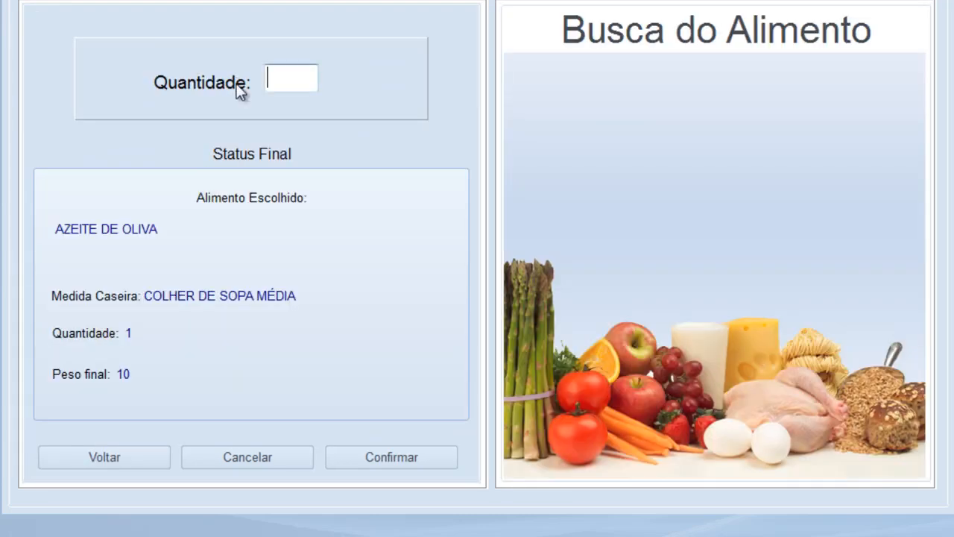
pyautogui.write('2')
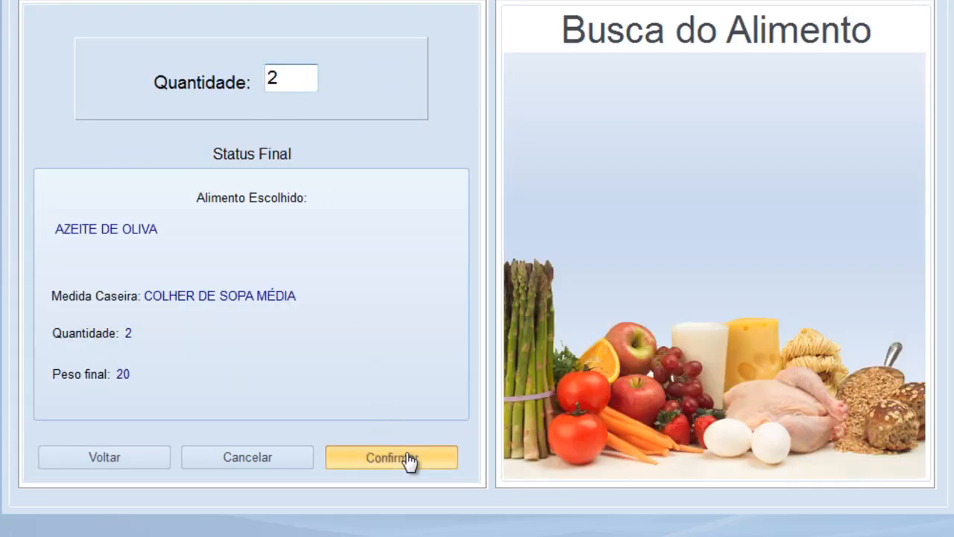
pyautogui.click(405, 458)
pyautogui.click(47, 441)
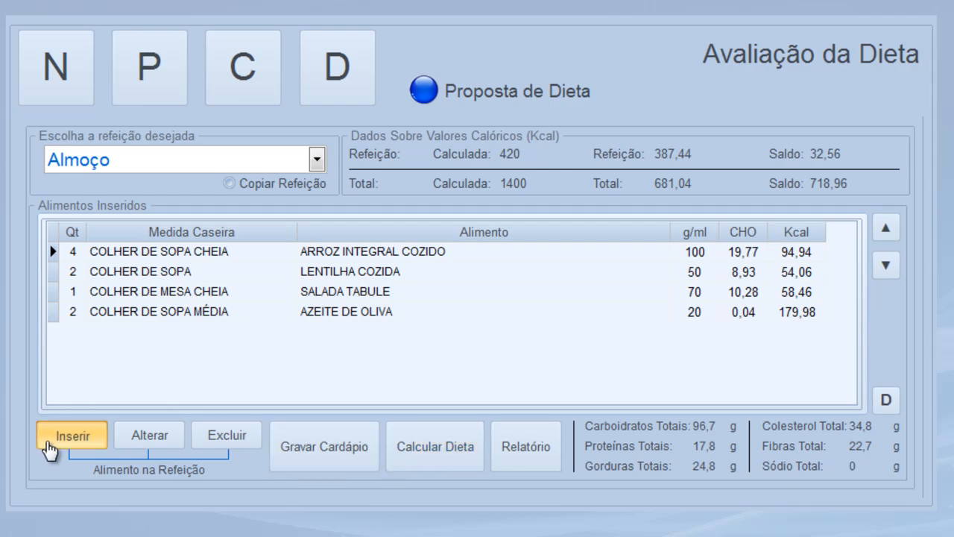
# Search the food list for PEIXE
pyautogui.click(188, 78)
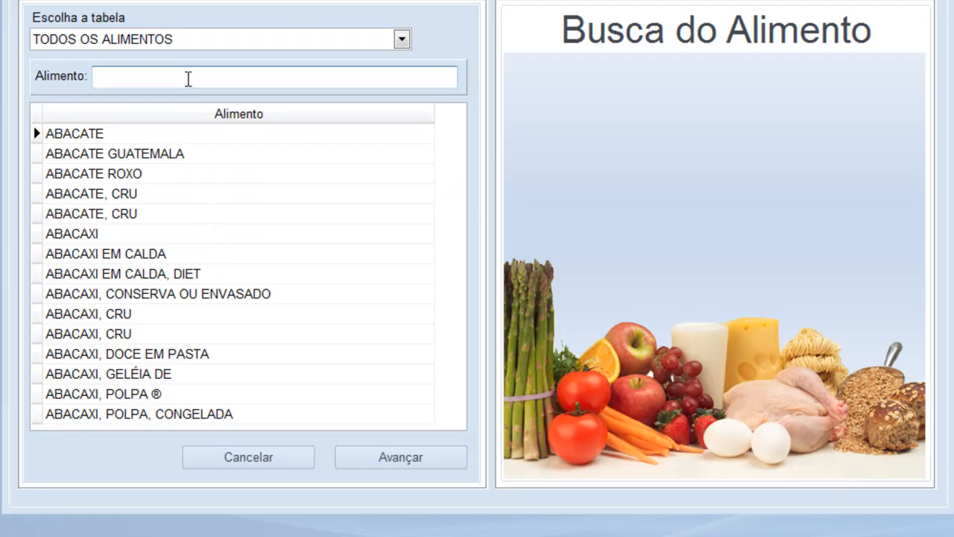
pyautogui.write('LARANJA')
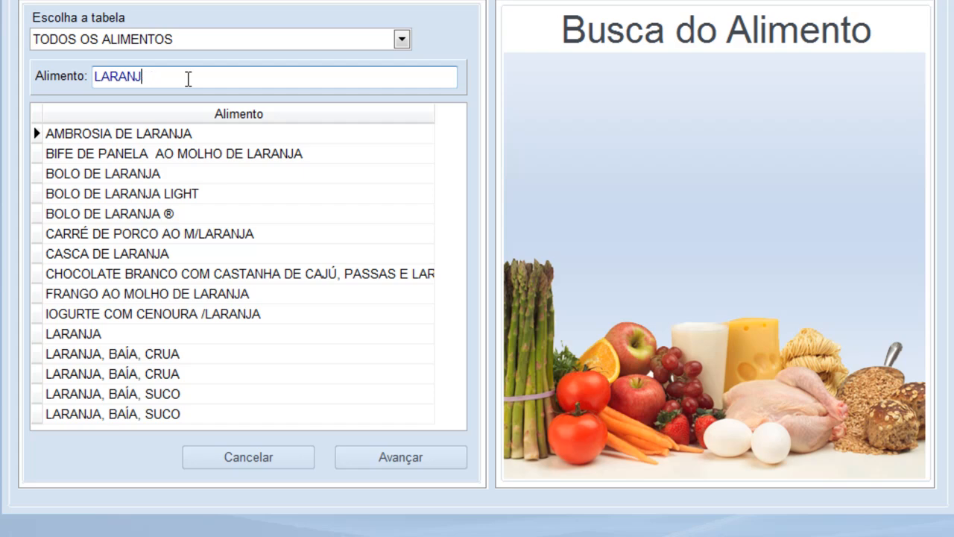
pyautogui.press('BackSpace')
pyautogui.press('BackSpace')
pyautogui.press('BackSpace')
pyautogui.press('BackSpace')
pyautogui.press('BackSpace')
pyautogui.press('BackSpace')
pyautogui.write('CARNE')
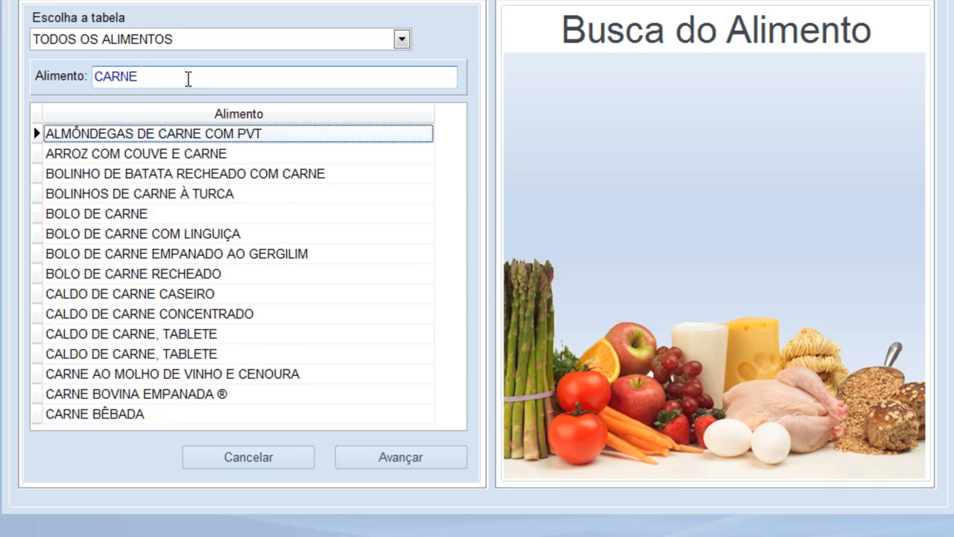
pyautogui.moveTo(189, 79); pyautogui.dragTo(3, 78)
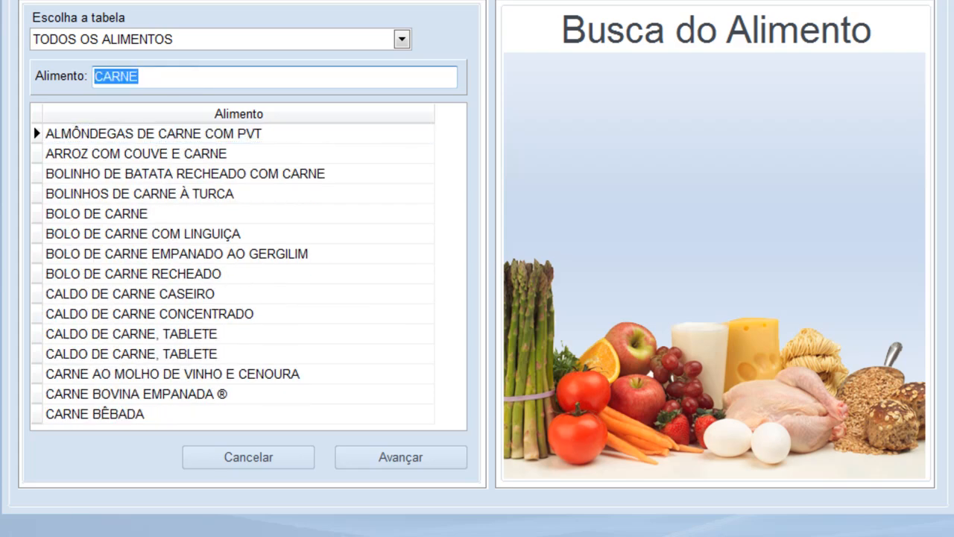
pyautogui.write('PEIXE')
# Add 1 BIFE of FILÉ DE PEIXE CROCANTE (100 g, 227,5 Kcal) to Almoço
pyautogui.press('Tab')
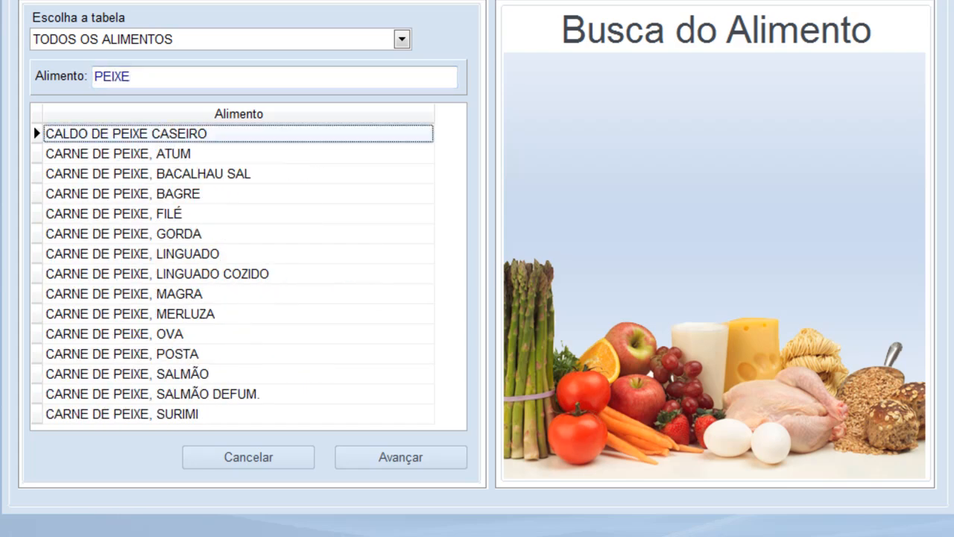
pyautogui.press('Down')
pyautogui.press('Down')
pyautogui.press('Down')
pyautogui.press('Down')
pyautogui.press('Down')
pyautogui.press('Down')
pyautogui.press('Down')
pyautogui.press('Down')
pyautogui.press('Down')
pyautogui.press('Down')
pyautogui.press('Down')
pyautogui.press('Down')
pyautogui.press('Down')
pyautogui.press('Down')
pyautogui.press('Down')
pyautogui.press('Down')
pyautogui.press('Down')
pyautogui.press('Down')
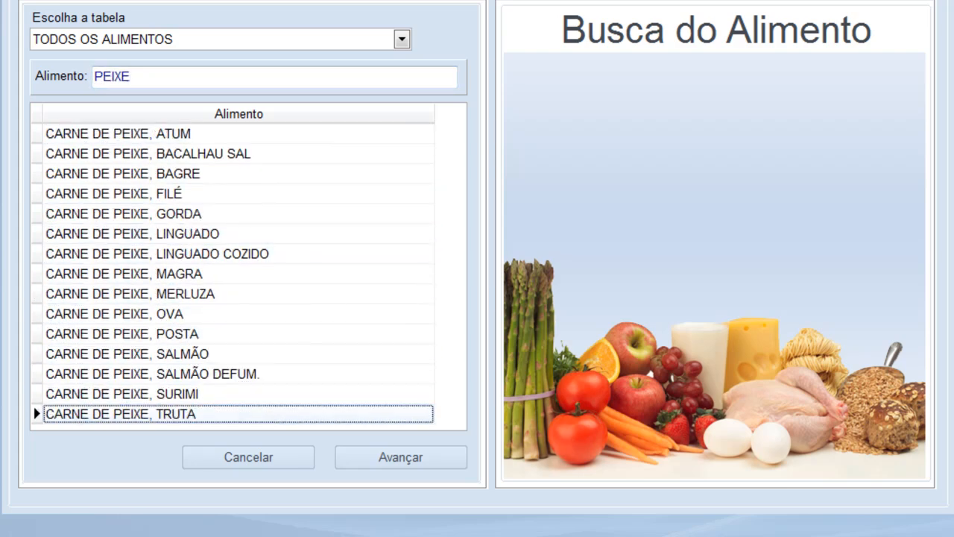
pyautogui.press('Up')
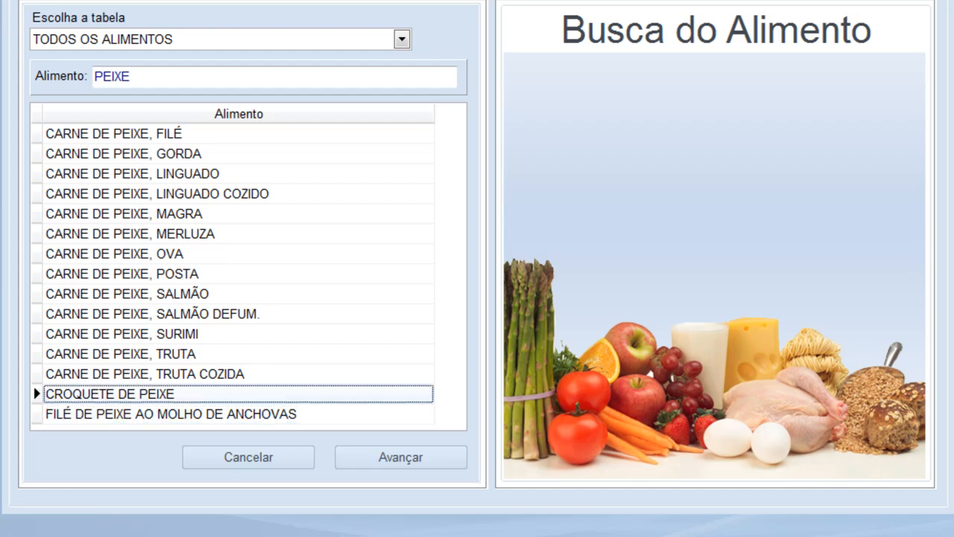
pyautogui.press('Down')
pyautogui.press('Down')
pyautogui.press('Down')
pyautogui.press('Down')
pyautogui.press('Down')
pyautogui.press('Down')
pyautogui.press('Down')
pyautogui.press('Down')
pyautogui.press('Down')
pyautogui.press('Down')
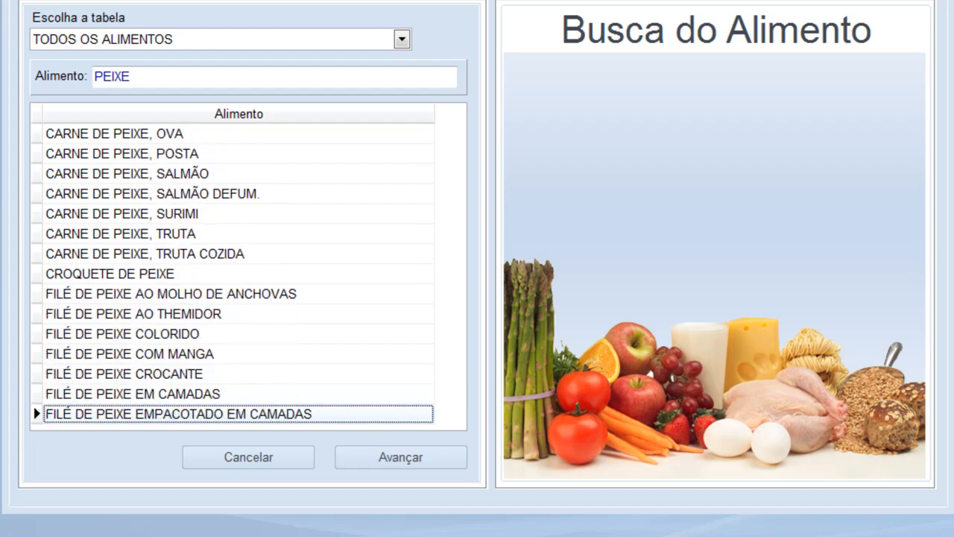
pyautogui.press('Up')
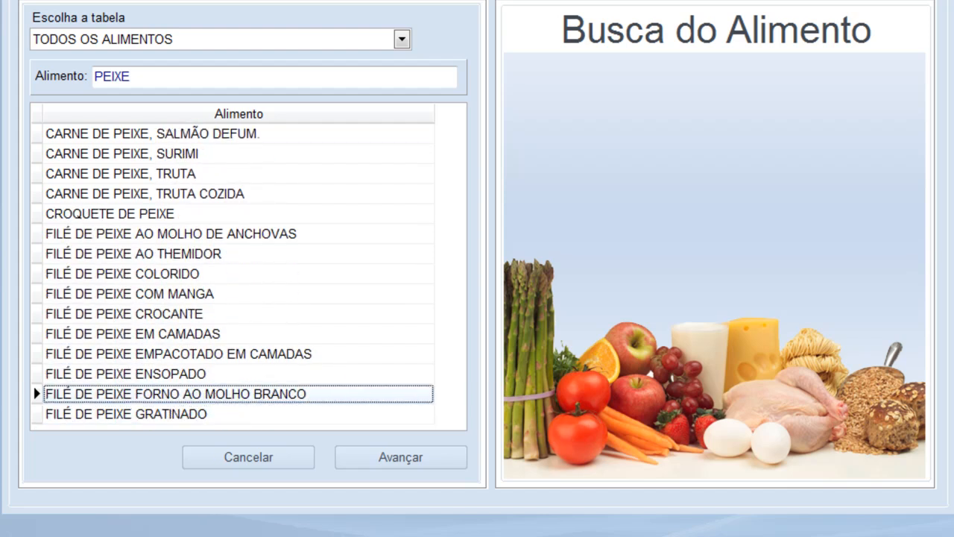
pyautogui.doubleClick(152, 311)
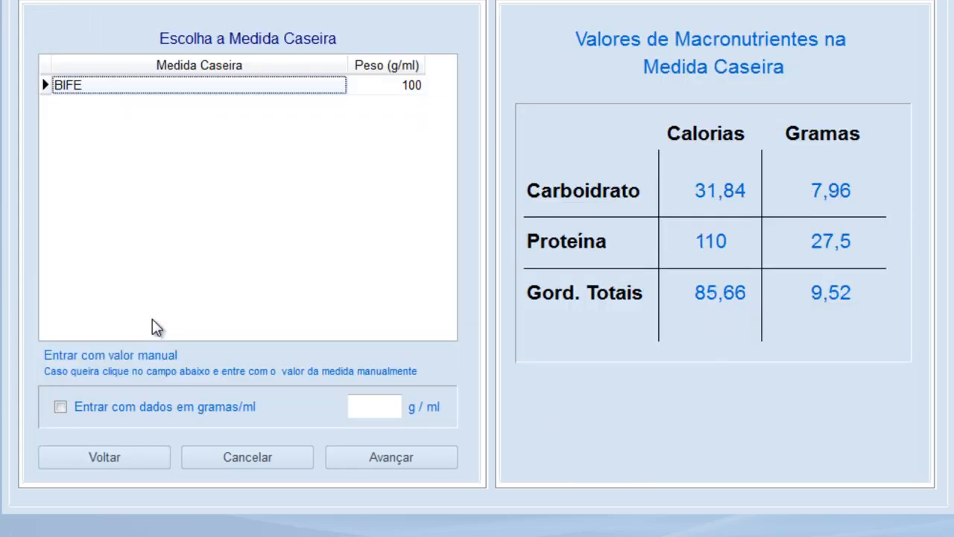
pyautogui.click(373, 459)
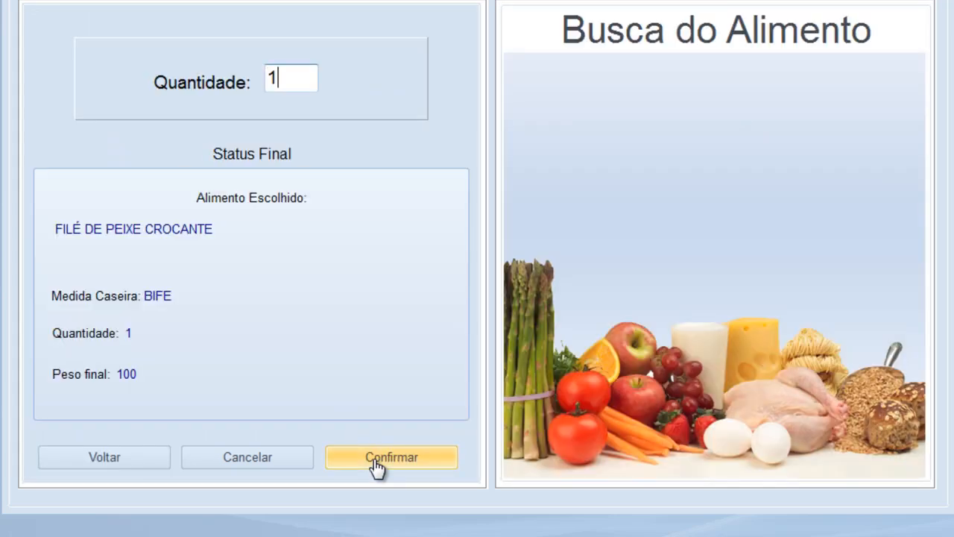
pyautogui.click(377, 466)
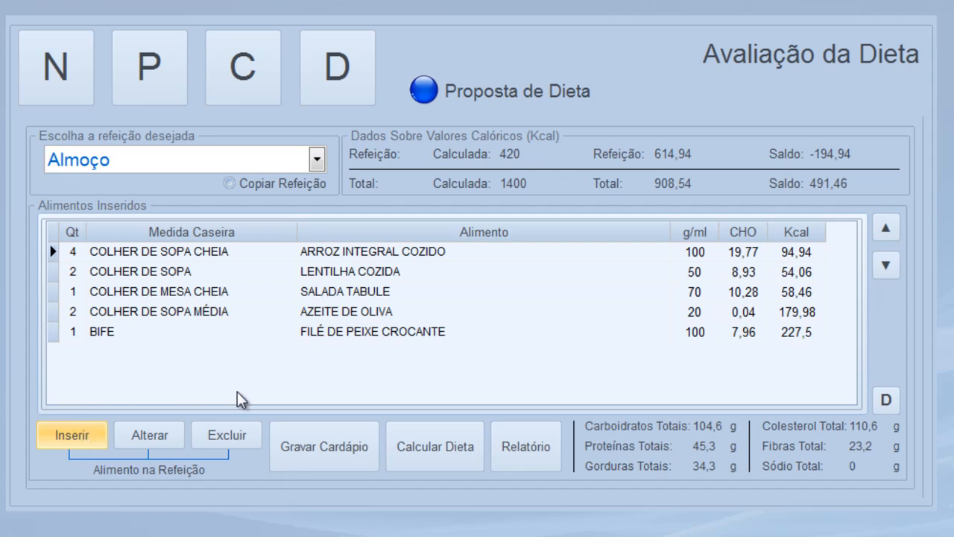
# Reduce ARROZ INTEGRAL COZIDO to 2 heaped tablespoons
pyautogui.click(349, 258)
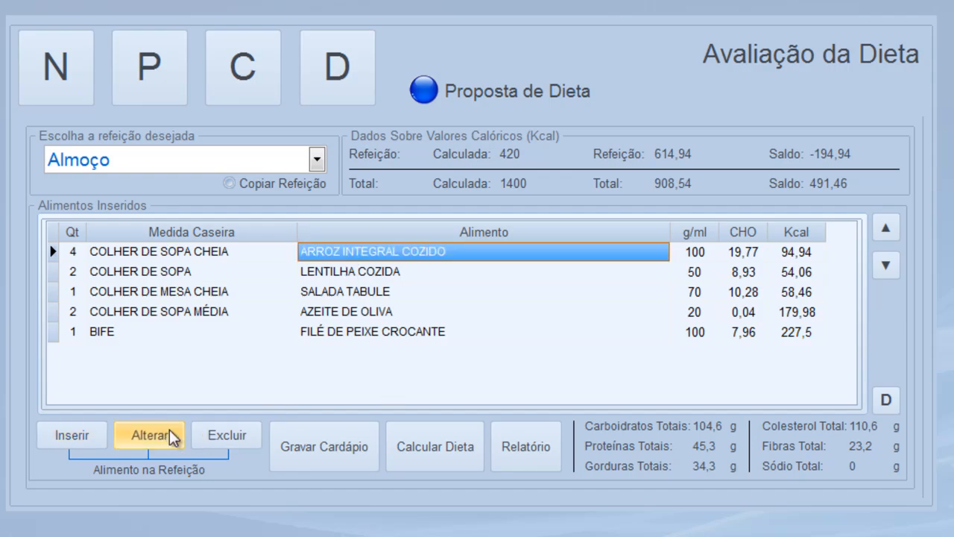
pyautogui.click(149, 434)
pyautogui.doubleClick(260, 77)
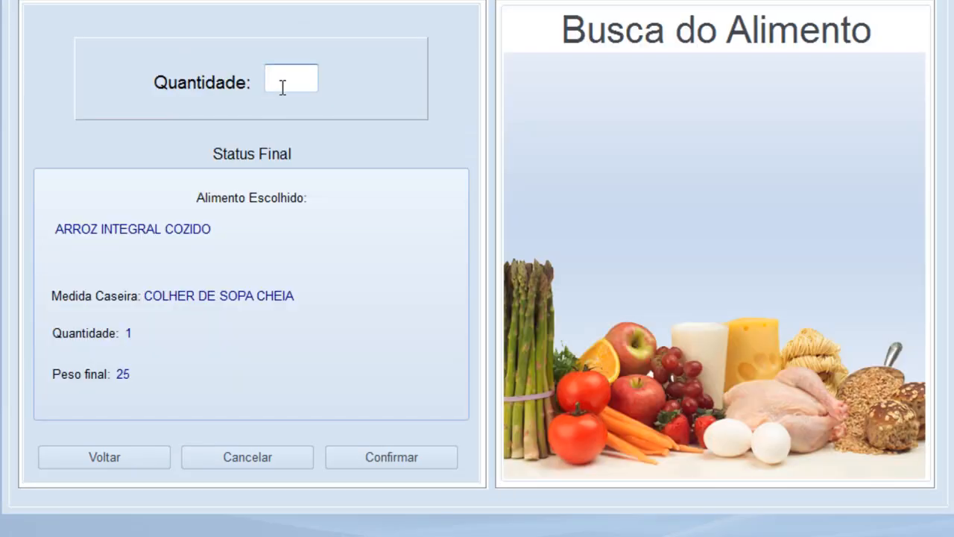
pyautogui.write('2')
pyautogui.click(393, 457)
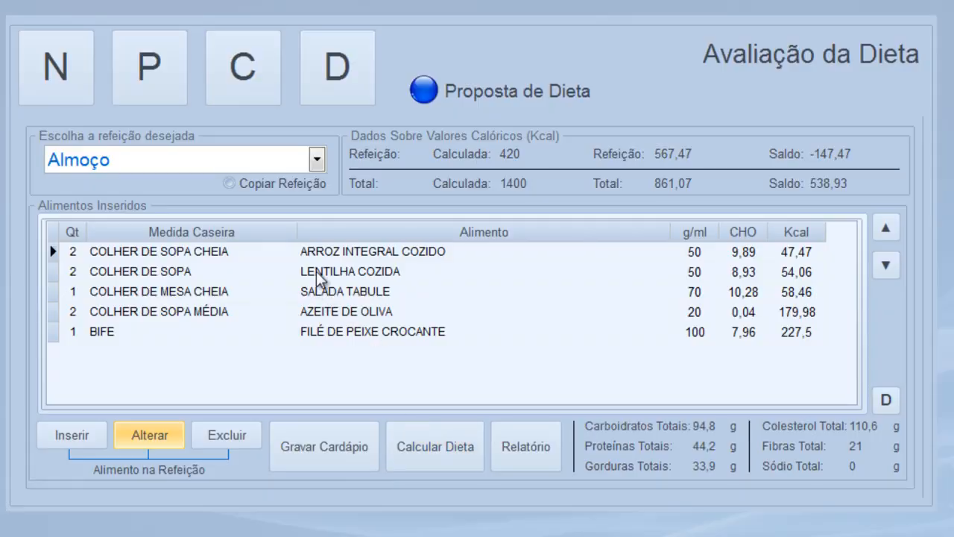
# Reduce AZEITE DE OLIVA to 1 medium tablespoon
pyautogui.doubleClick(336, 314)
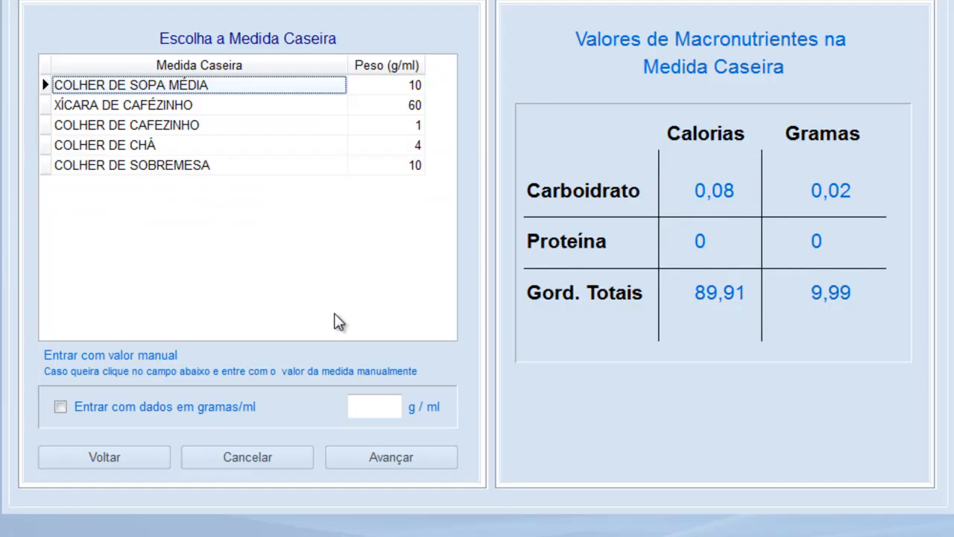
pyautogui.doubleClick(167, 85)
pyautogui.write('1')
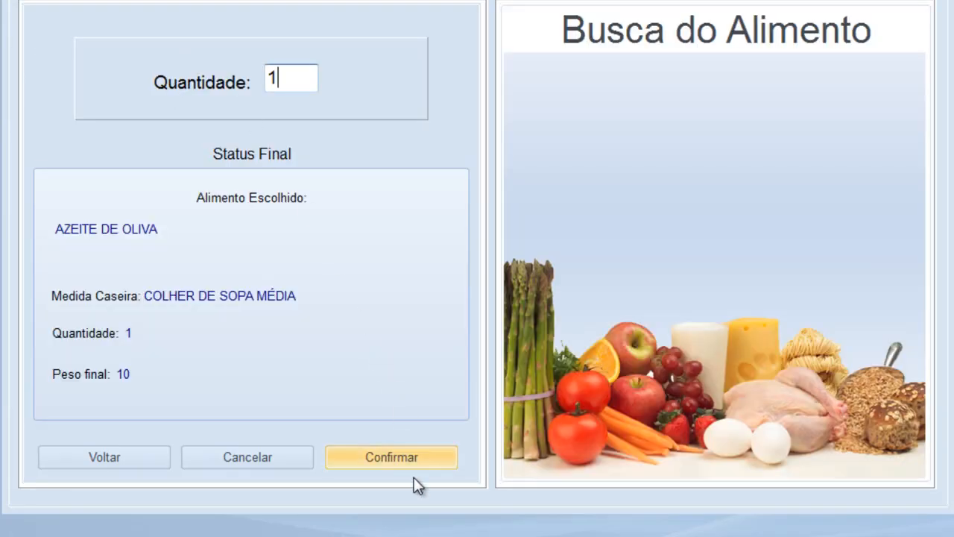
pyautogui.press('Return')
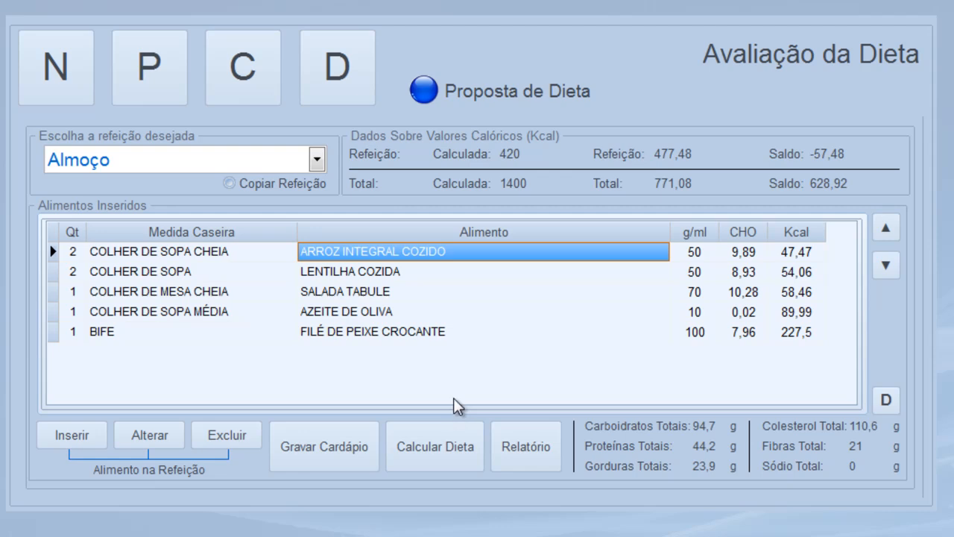
# Halve FILÉ DE PEIXE CROCANTE to 0,5 BIFE, bringing Almoço to 363,73 of 420 Kcal
pyautogui.doubleClick(350, 335)
pyautogui.click(425, 460)
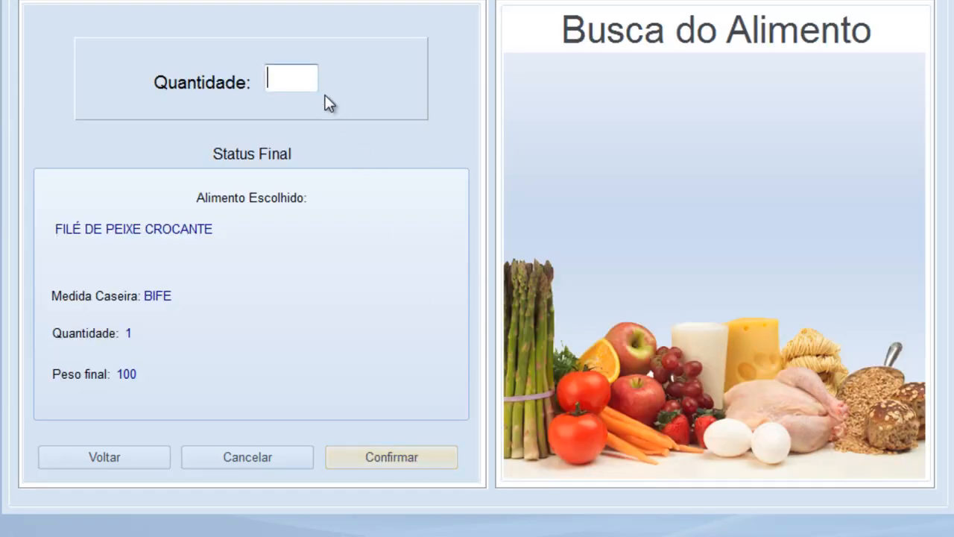
pyautogui.write('0,5')
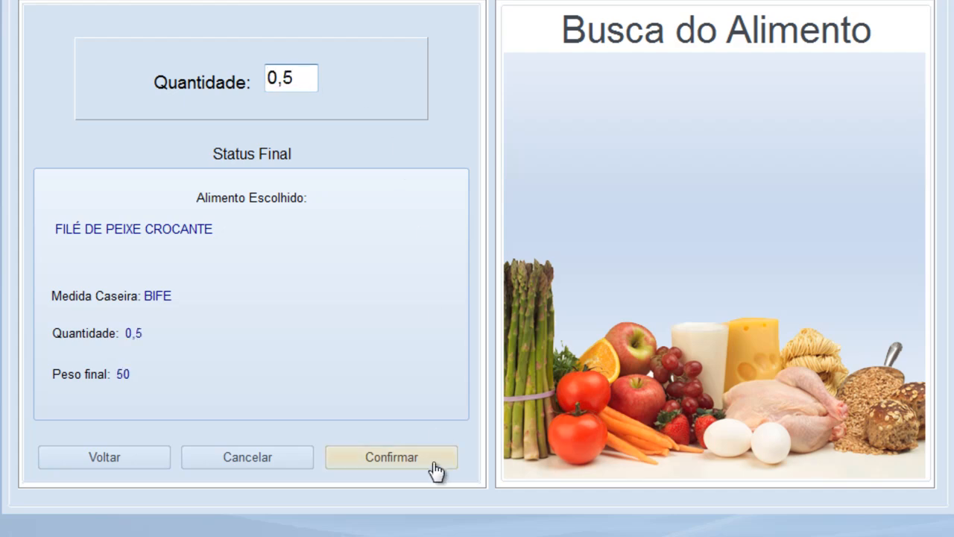
pyautogui.click(435, 470)
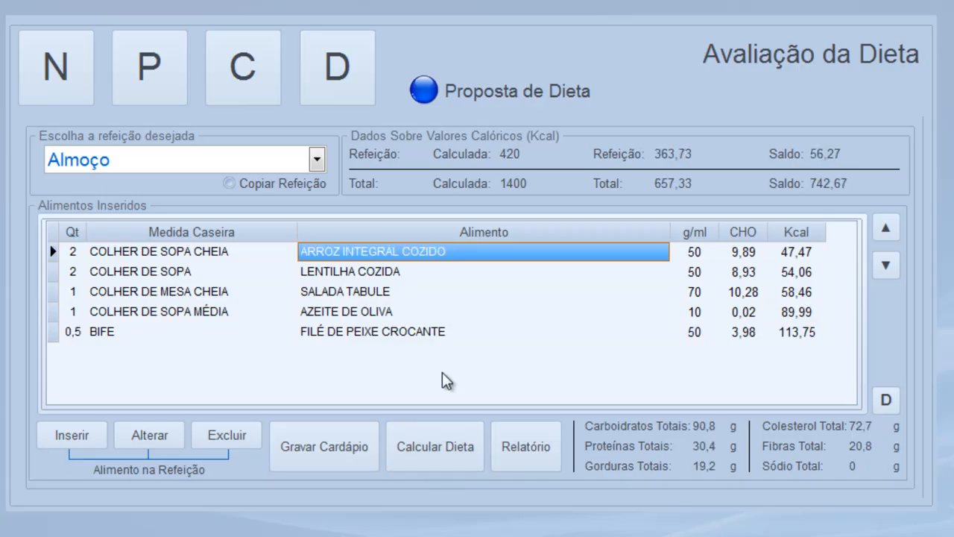
# Add 1 FATIA FINA of ABACAXI to the Almoço meal
pyautogui.click(71, 436)
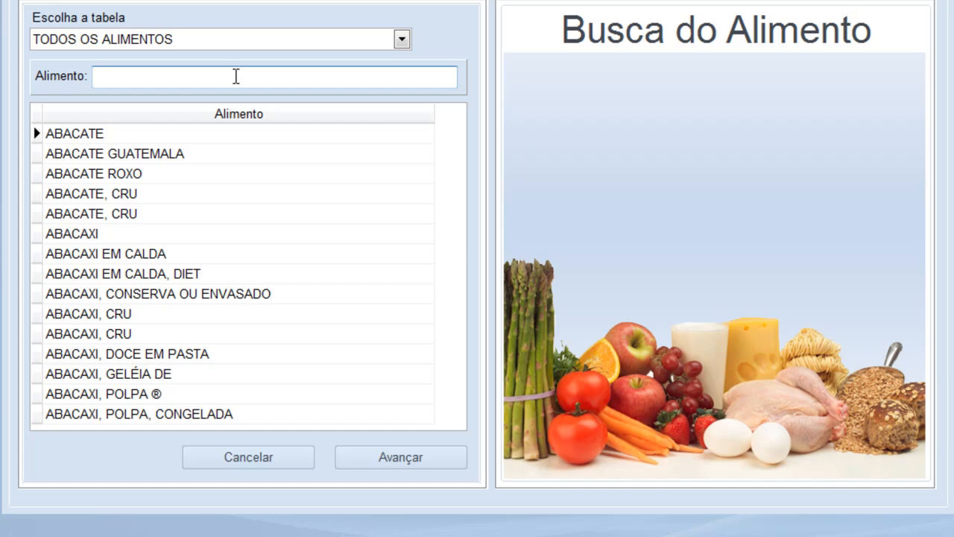
pyautogui.write('ABACAXI')
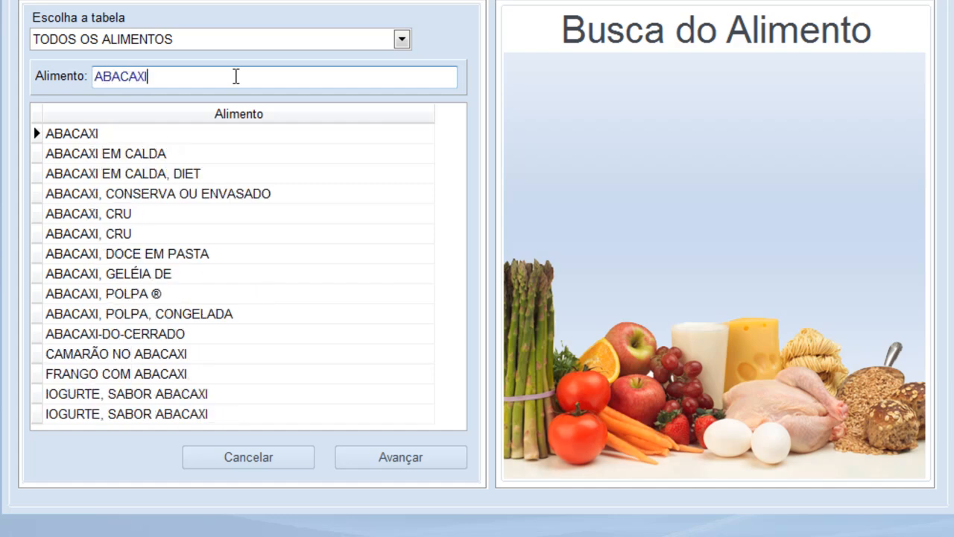
pyautogui.press('Tab')
pyautogui.press('Return')
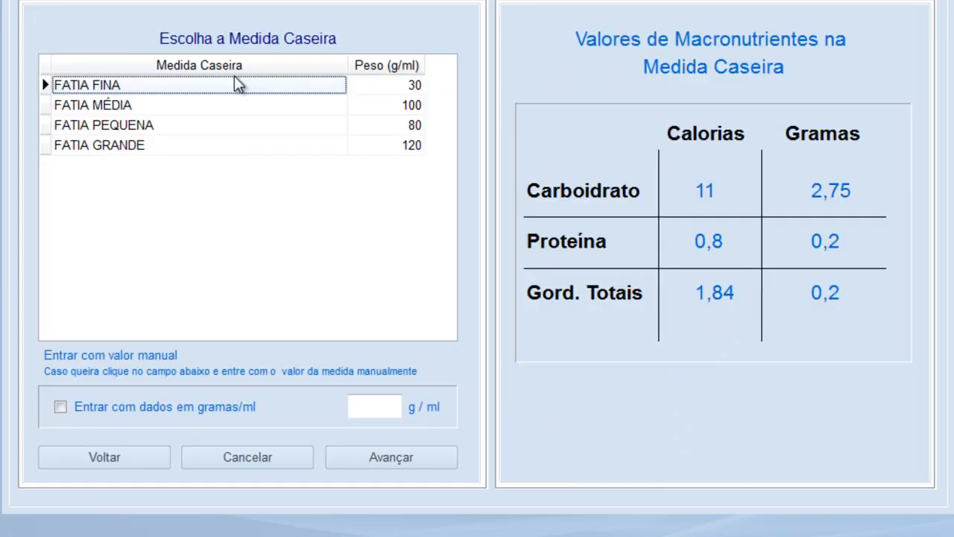
pyautogui.click(375, 465)
pyautogui.write('1')
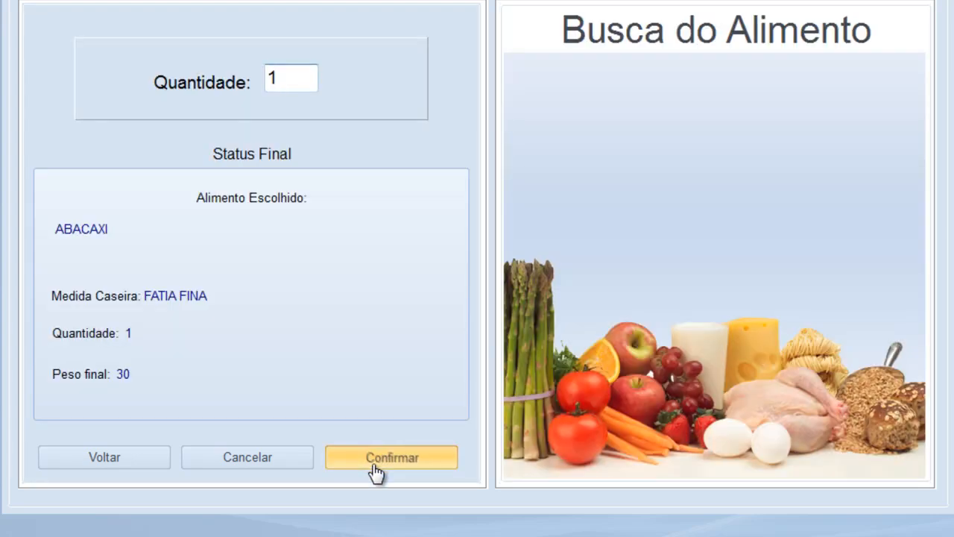
pyautogui.click(374, 470)
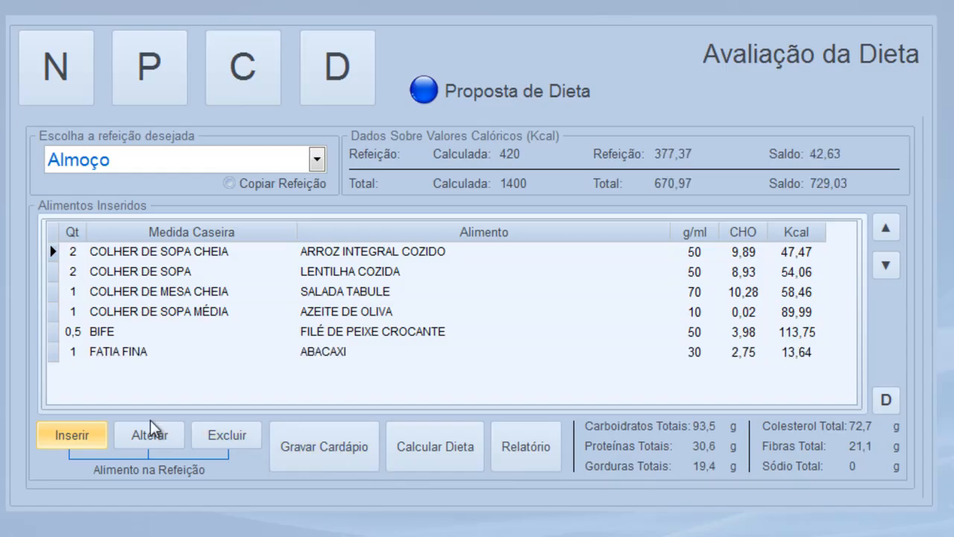
# Add 1 COLHER DE CAFEZINHO NIVELADA of CANELA MOÍDA to Almoço
pyautogui.click(74, 435)
pyautogui.write('CA')
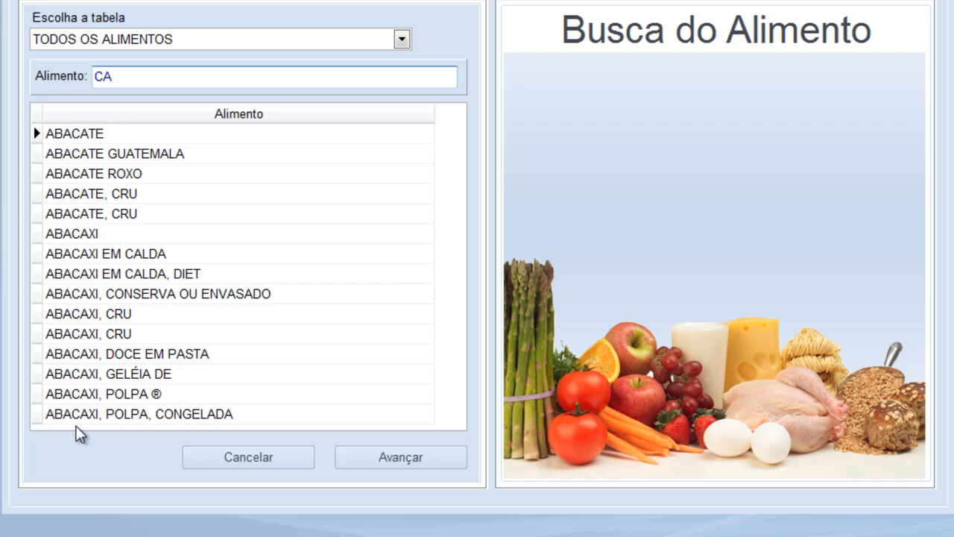
pyautogui.write('NELA')
pyautogui.press('Down')
pyautogui.press('Down')
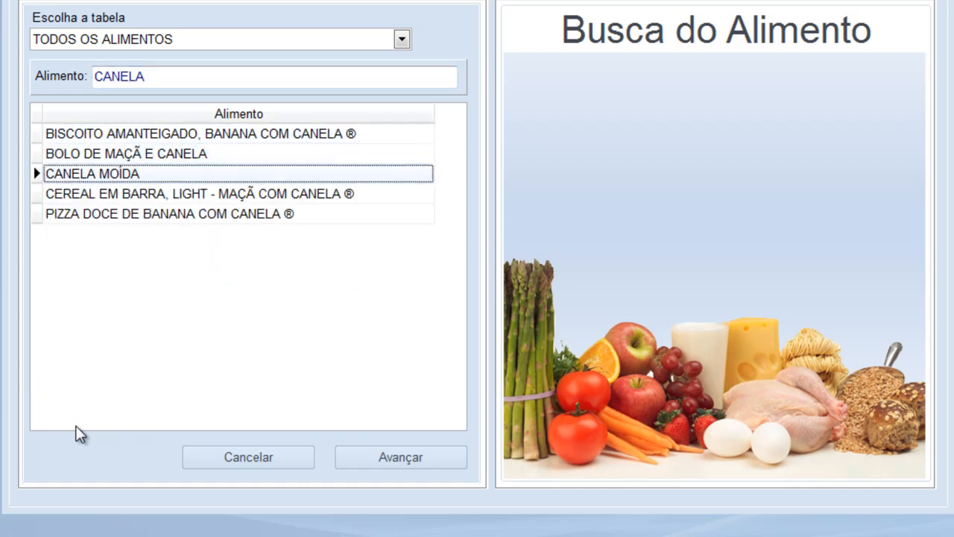
pyautogui.press('Return')
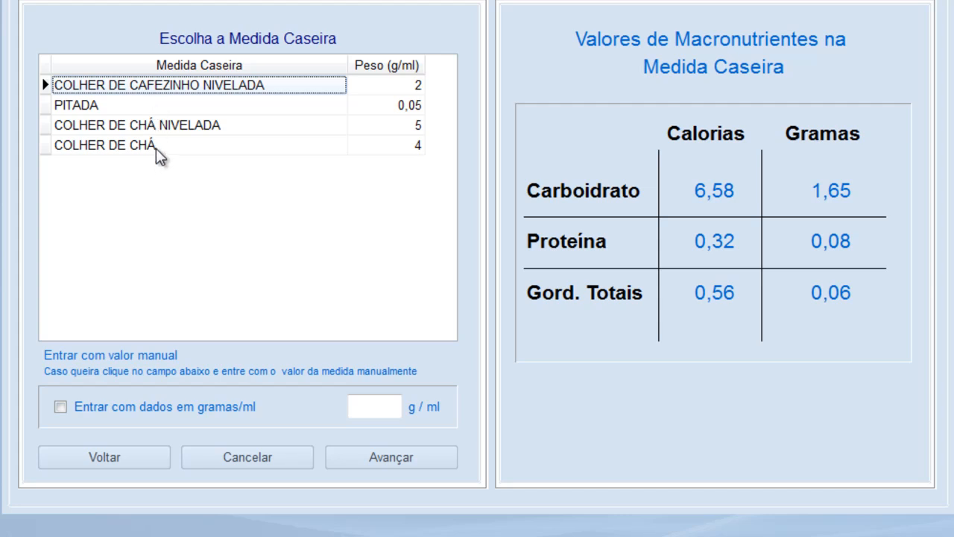
pyautogui.click(422, 466)
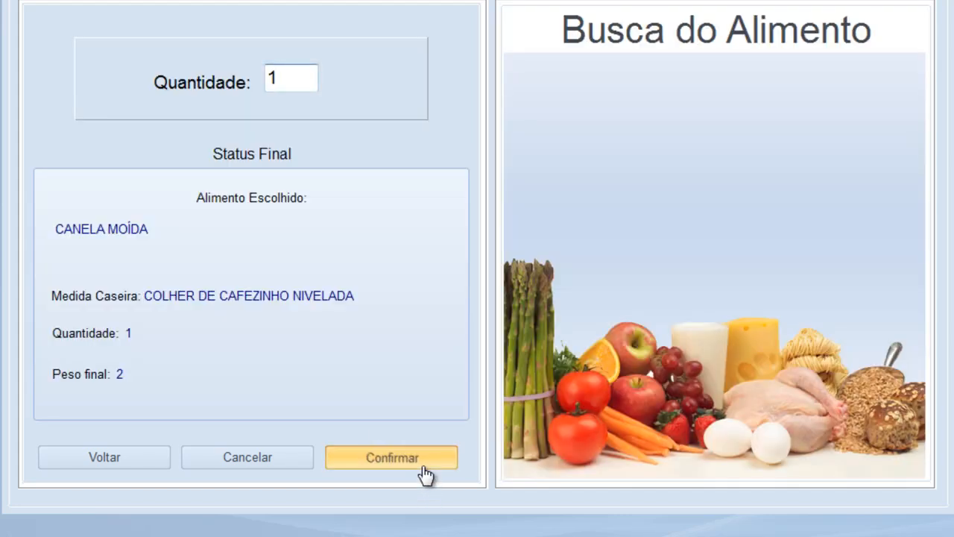
pyautogui.click(425, 473)
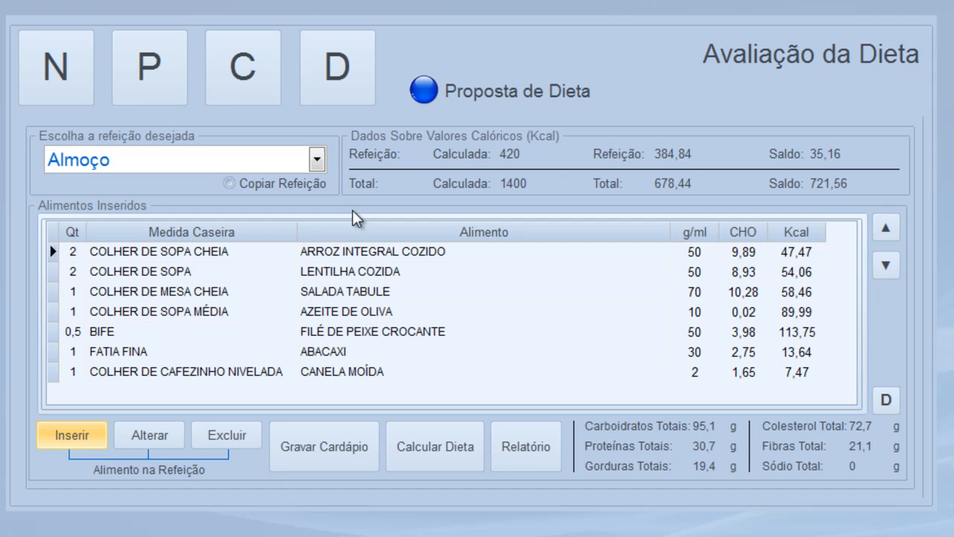
# Switch to Lanche da Tarde 1 and add 2 FATIA of PÃO SÍRIO
pyautogui.click(318, 159)
pyautogui.click(82, 269)
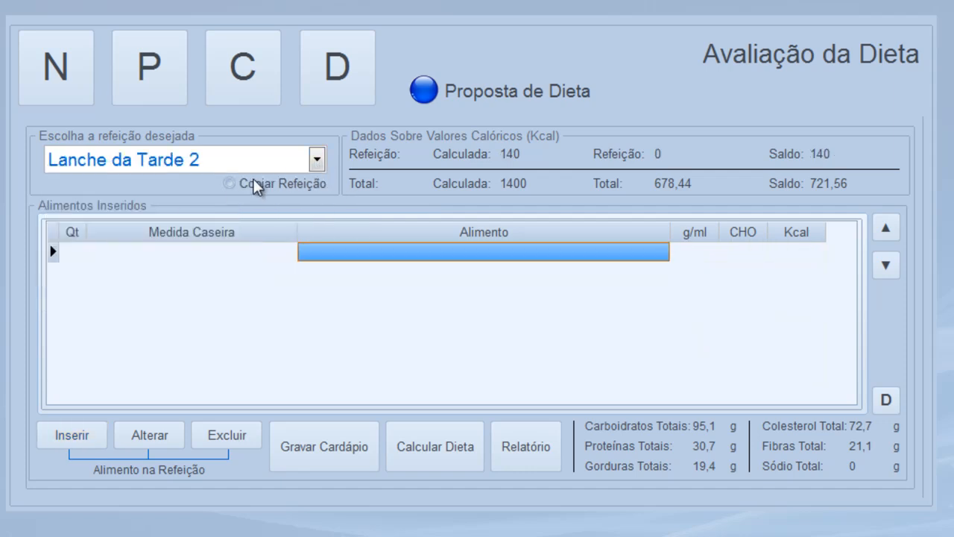
pyautogui.click(316, 162)
pyautogui.click(119, 246)
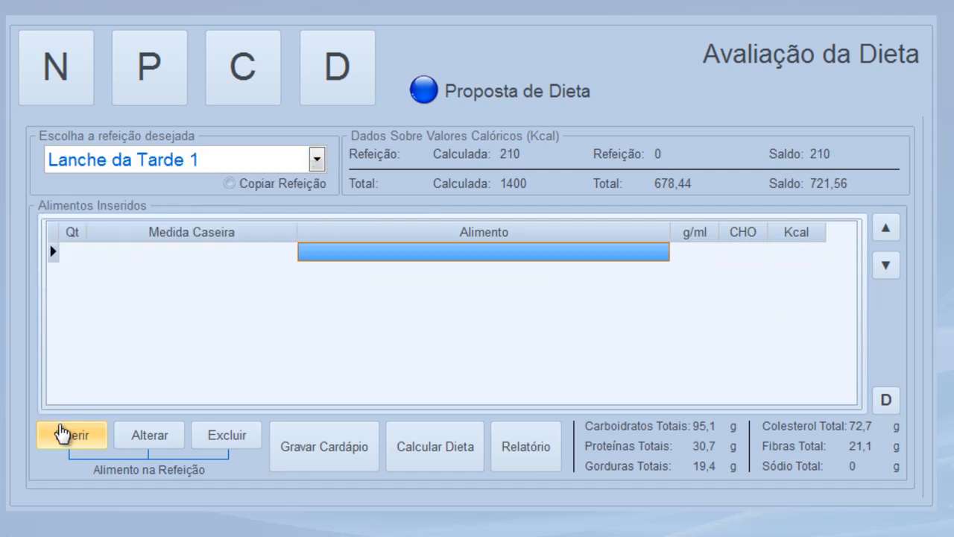
pyautogui.click(65, 433)
pyautogui.write('P')
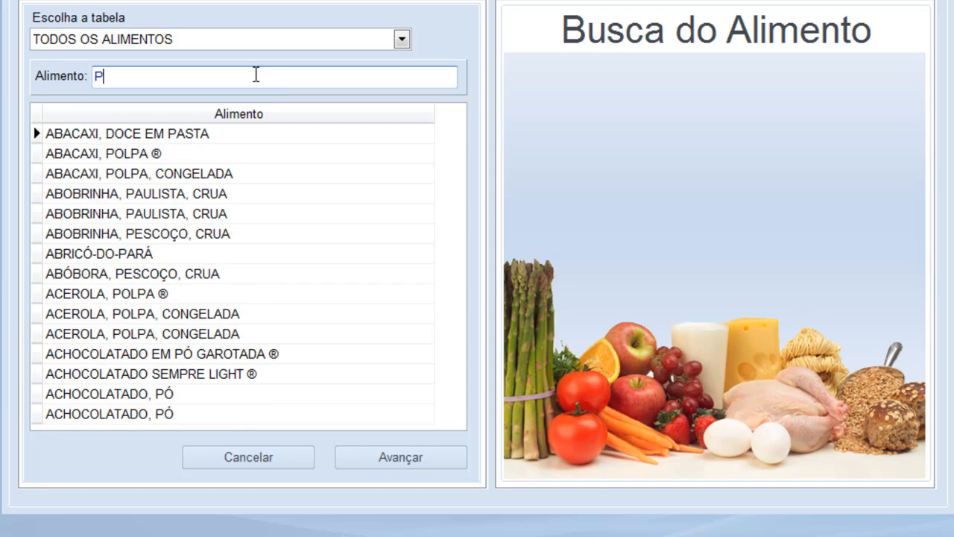
pyautogui.write('ÃO SÍ')
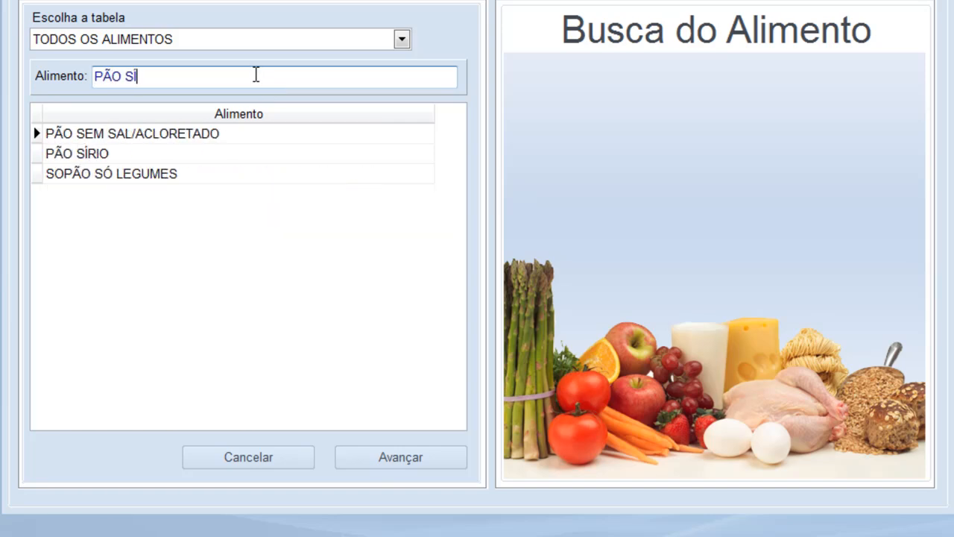
pyautogui.press('Return')
pyautogui.press('Return')
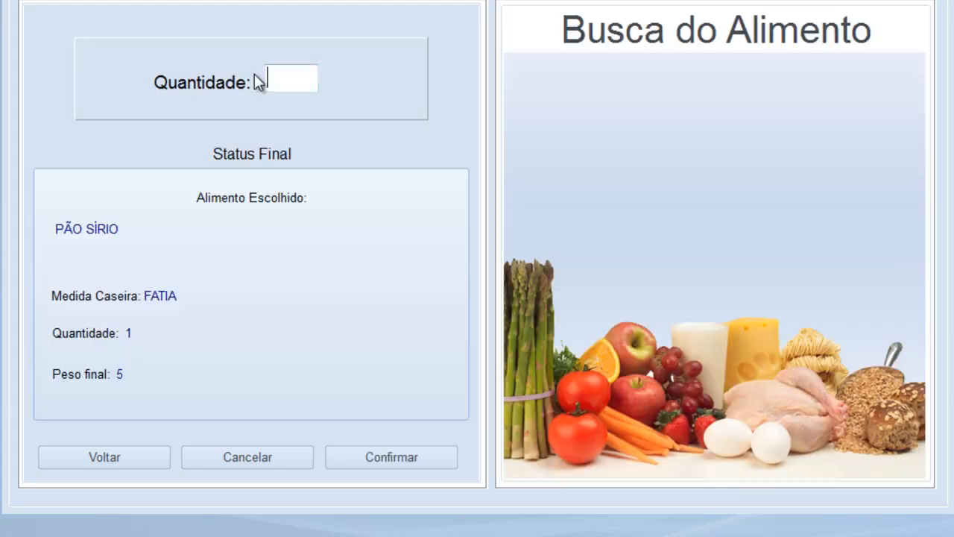
pyautogui.write('2')
pyautogui.press('Return')
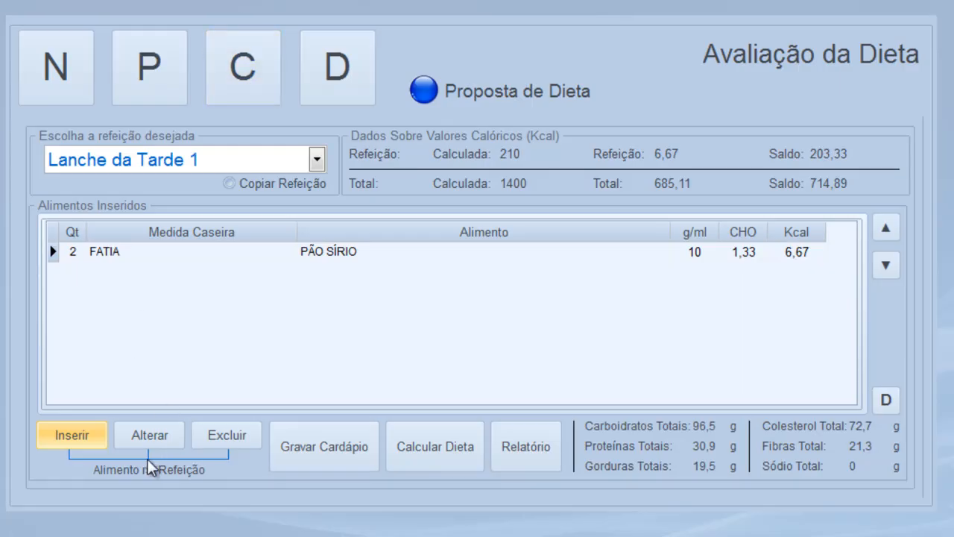
pyautogui.click(85, 436)
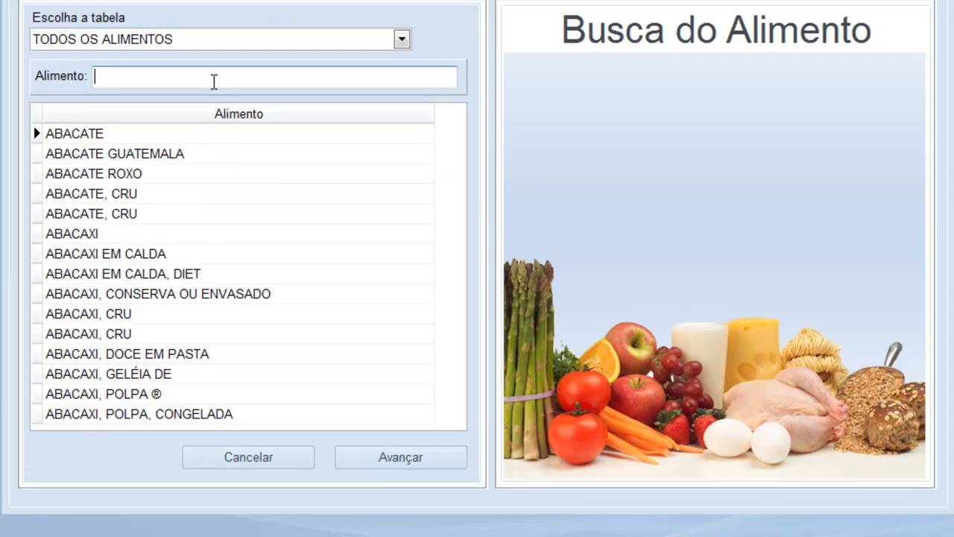
# Add 1 UNIDADE MÉDIA of plain TOMATE to Lanche da Tarde 1
pyautogui.write('ROMATE')
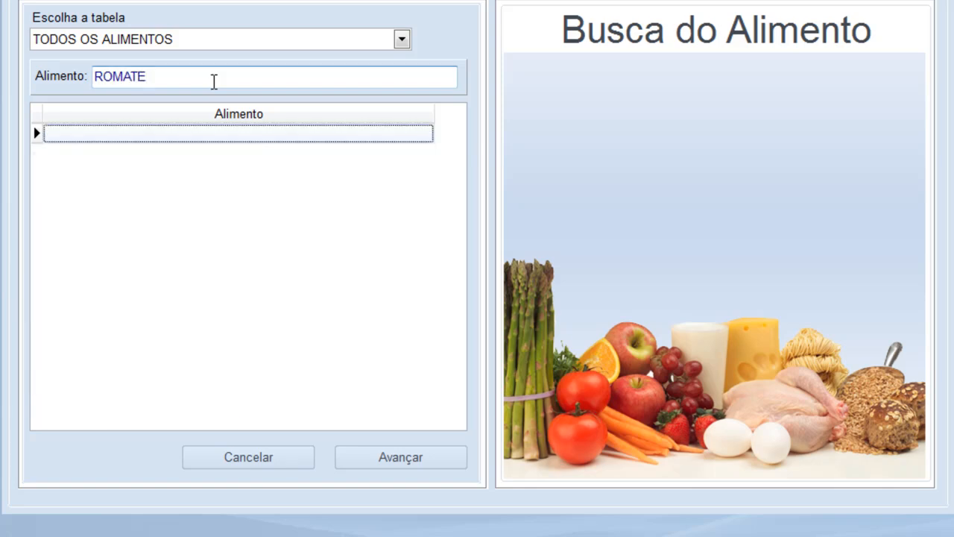
pyautogui.hotkey('shift', 'Tab')
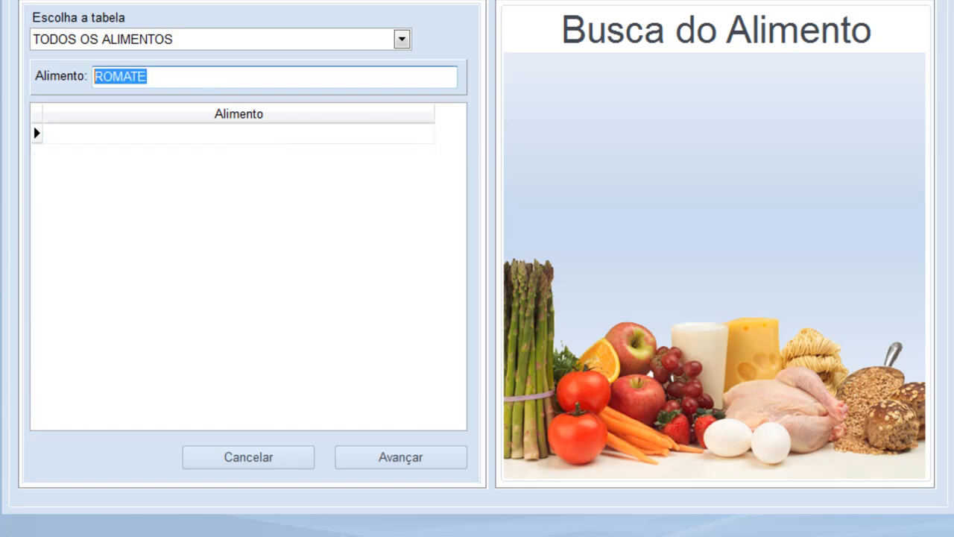
pyautogui.write('TOMATE')
pyautogui.press('Tab')
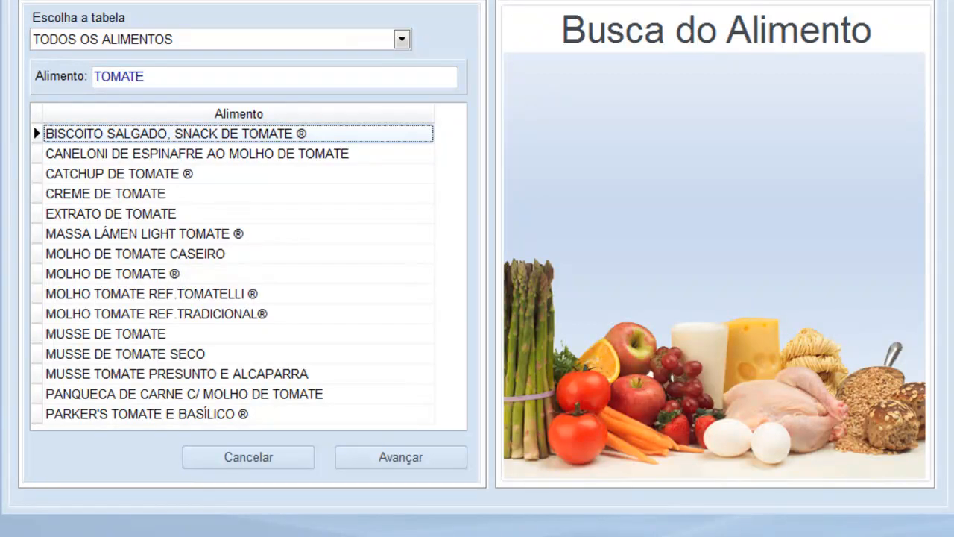
pyautogui.press('Down')
pyautogui.press('Down')
pyautogui.press('Down')
pyautogui.press('Down')
pyautogui.press('Down')
pyautogui.press('Down')
pyautogui.press('Down')
pyautogui.press('Down')
pyautogui.press('Down')
pyautogui.press('Down')
pyautogui.press('Down')
pyautogui.press('Down')
pyautogui.press('Down')
pyautogui.press('Down')
pyautogui.press('Down')
pyautogui.press('Down')
pyautogui.press('Down')
pyautogui.press('Down')
pyautogui.press('Down')
pyautogui.press('Down')
pyautogui.press('Down')
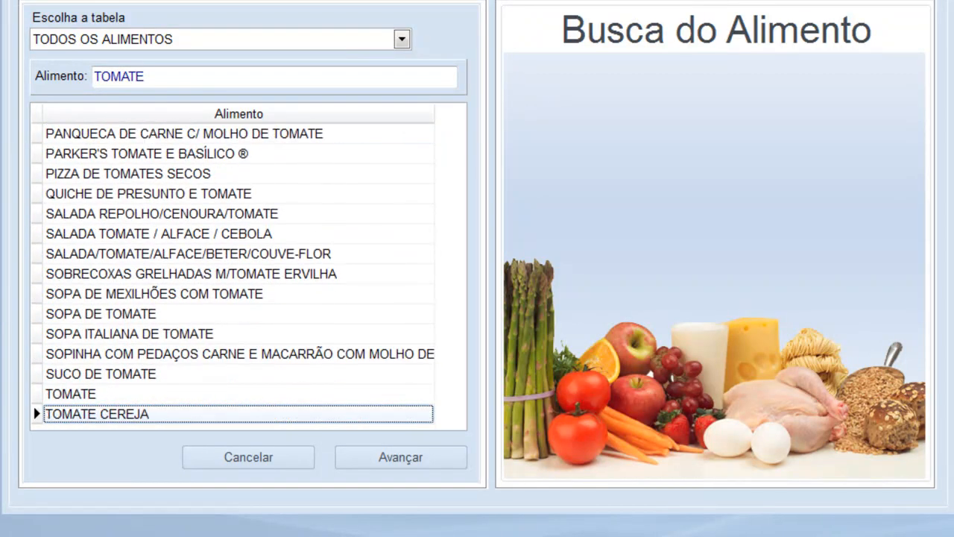
pyautogui.doubleClick(44, 369)
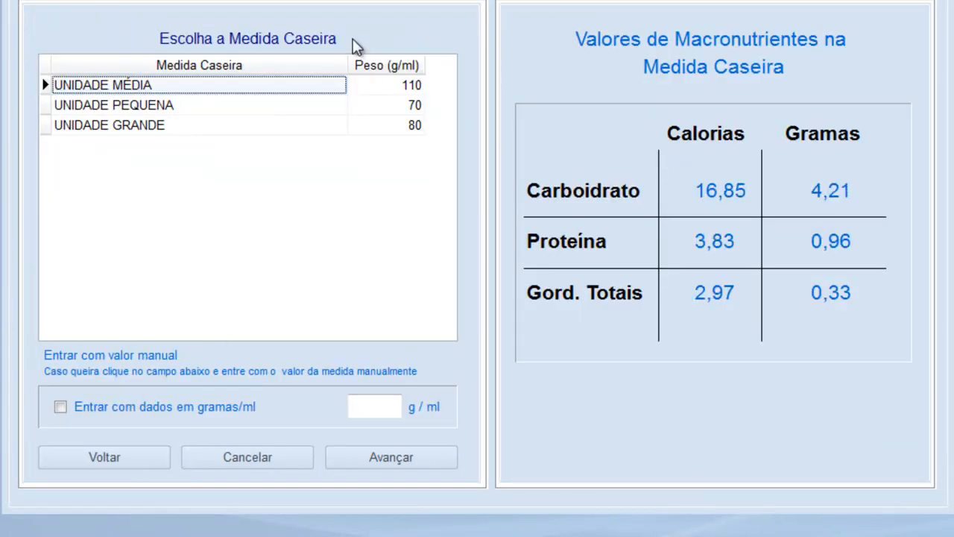
pyautogui.click(417, 463)
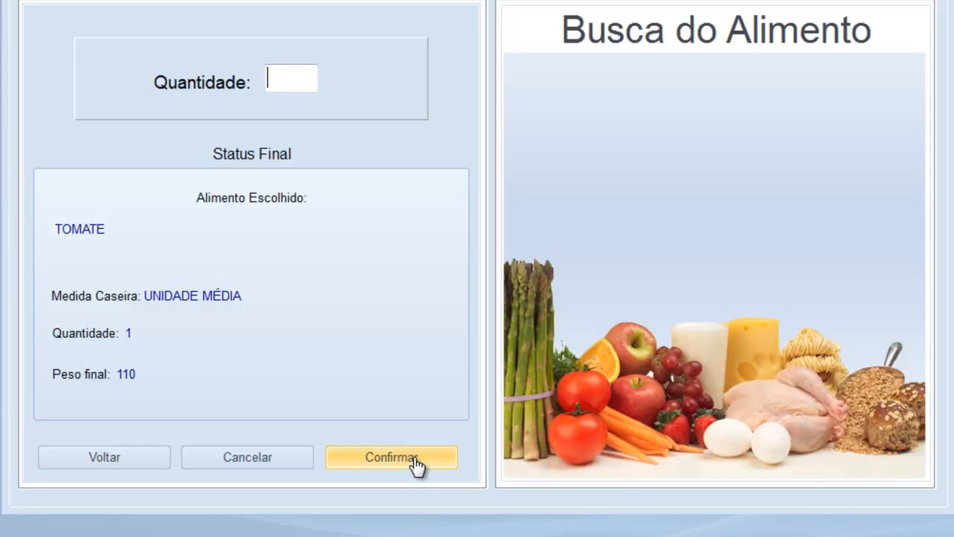
pyautogui.click(414, 461)
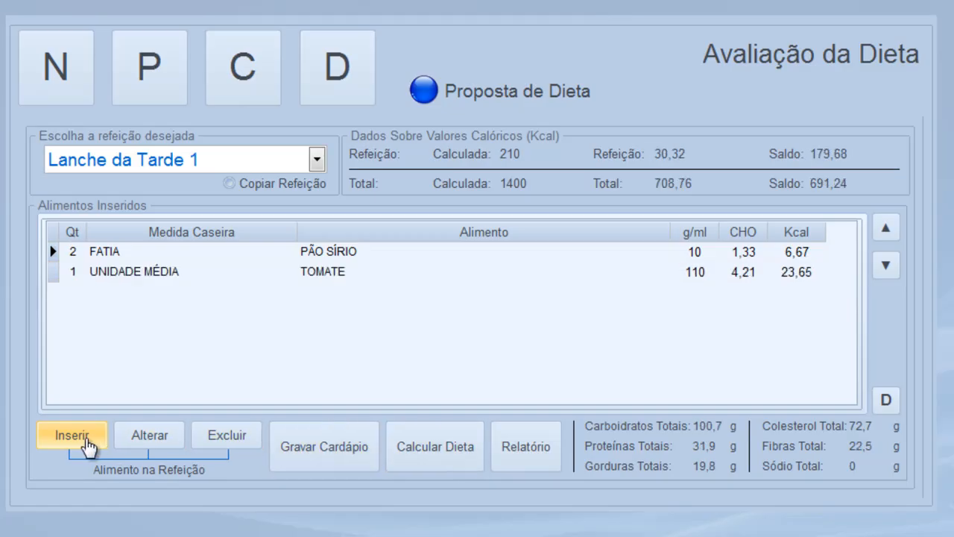
# Add QUEIJO MINAS to Lanche da Tarde 1 as 2 PEDAÇO MÉDIO pieces (60 g)
pyautogui.click(89, 444)
pyautogui.write('QU')
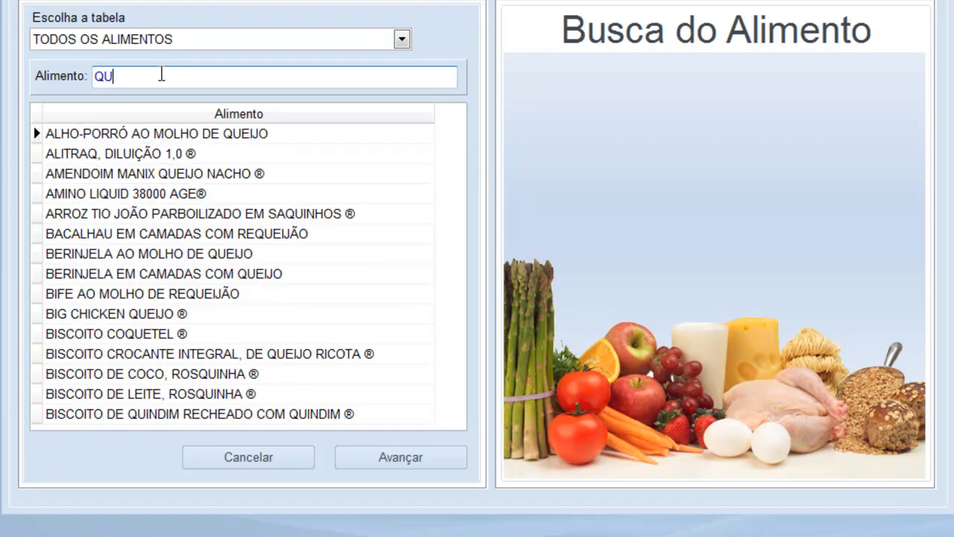
pyautogui.write('EIJO MINA')
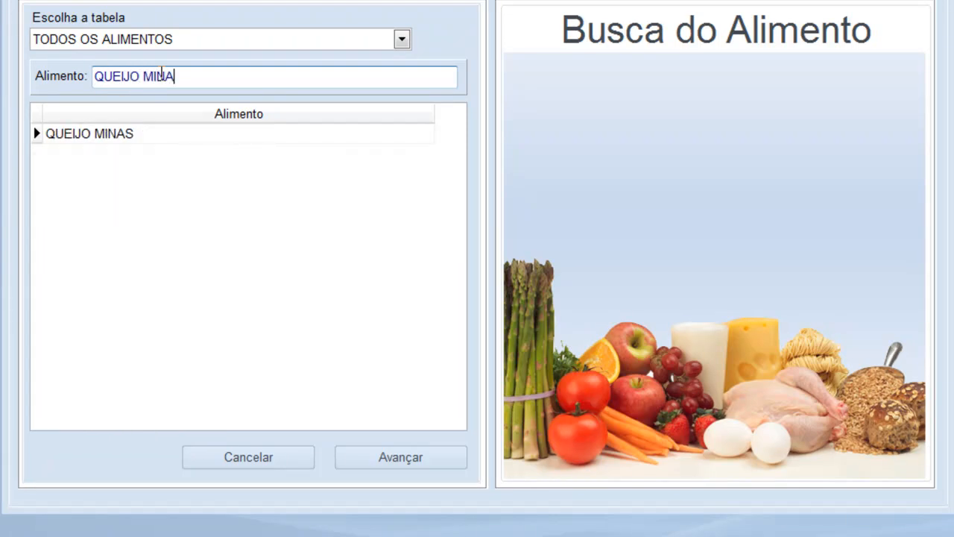
pyautogui.press('Return')
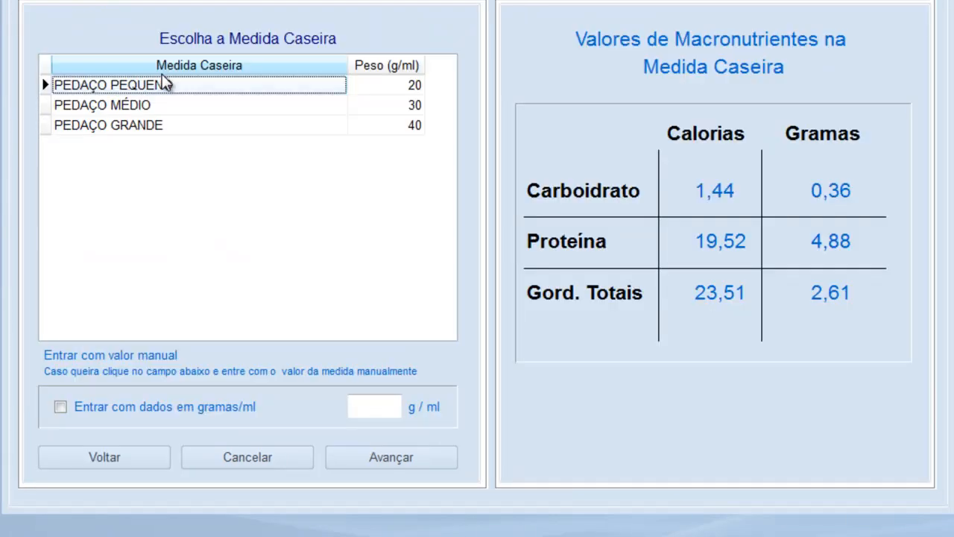
pyautogui.click(139, 106)
pyautogui.click(395, 461)
pyautogui.write('1')
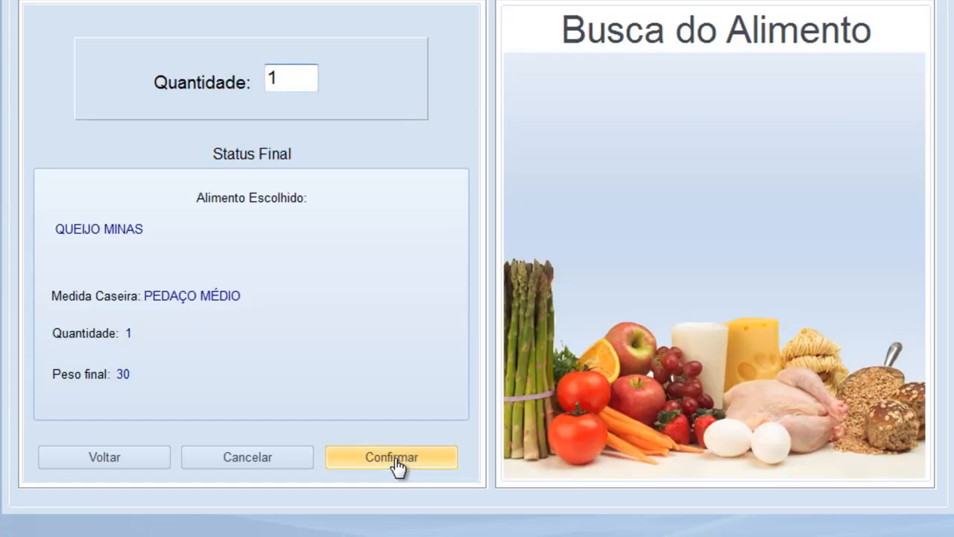
pyautogui.click(399, 466)
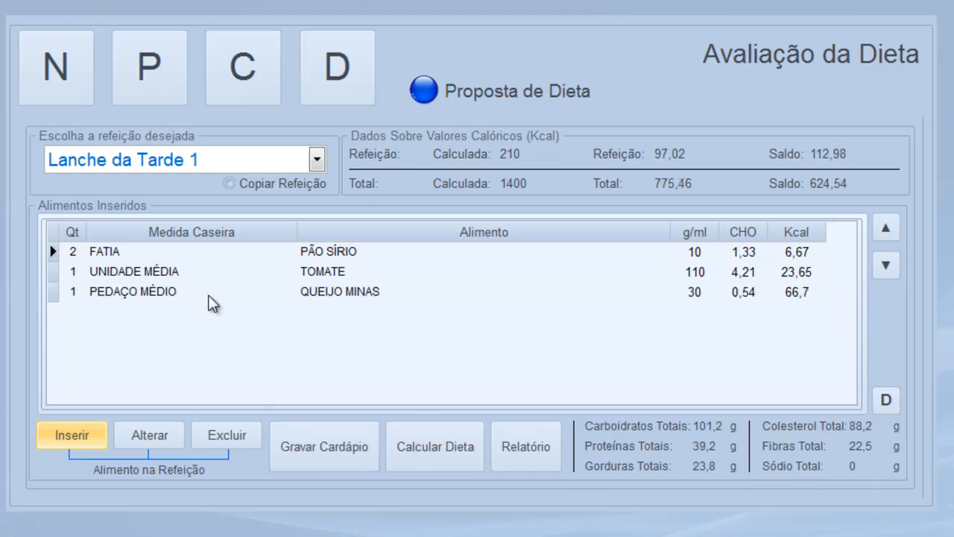
pyautogui.doubleClick(153, 292)
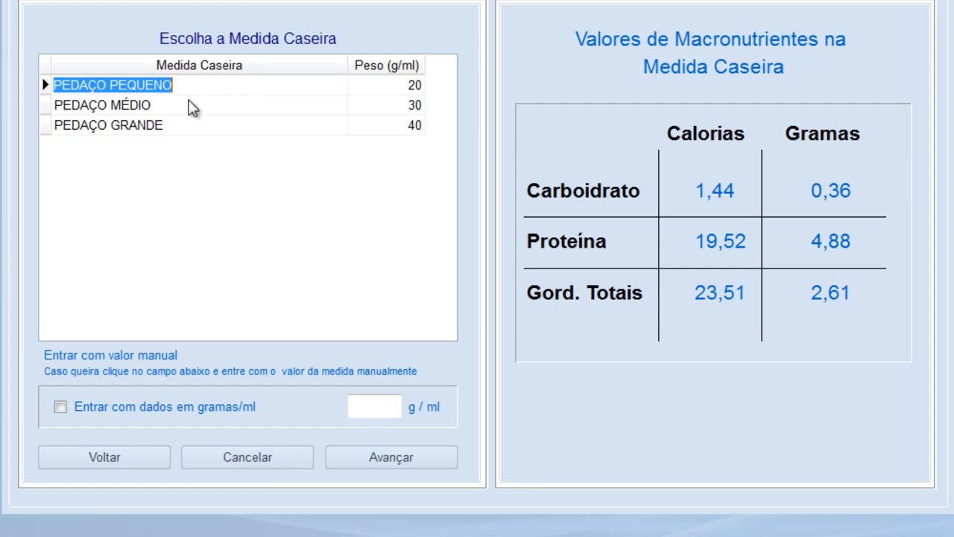
pyautogui.doubleClick(192, 108)
pyautogui.write('2')
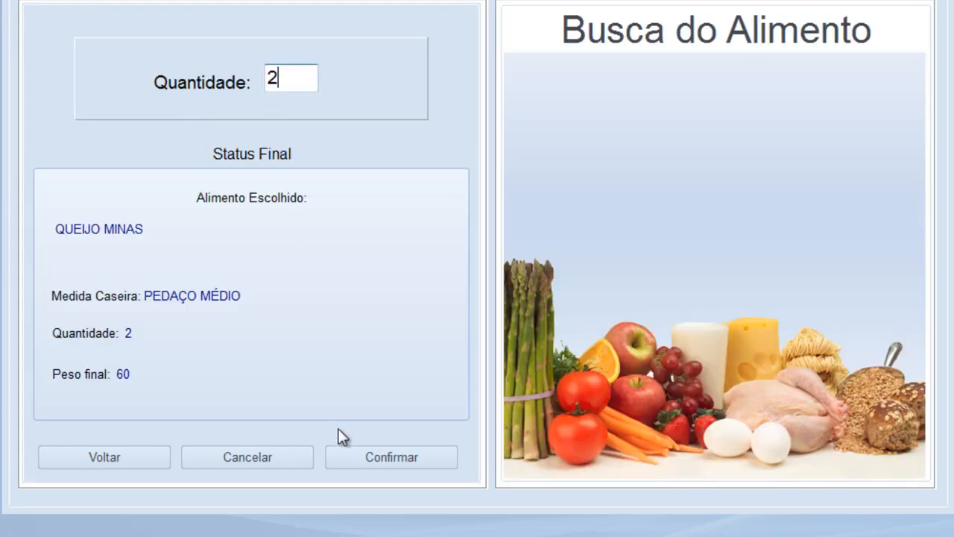
pyautogui.click(365, 458)
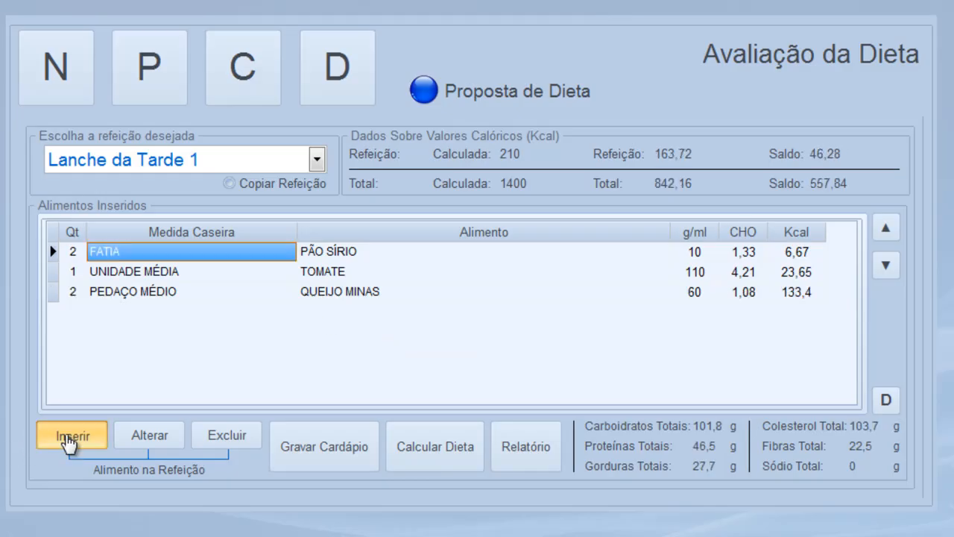
# Add 1 tablespoon of AZEITE DE OLIVA to Lanche da Tarde 1
pyautogui.click(68, 439)
pyautogui.write('AZEITE')
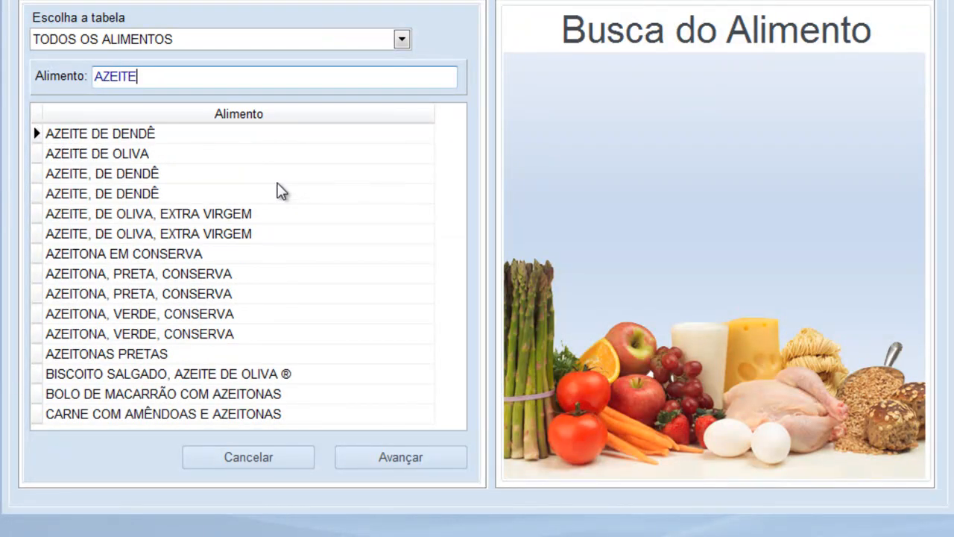
pyautogui.press('Down')
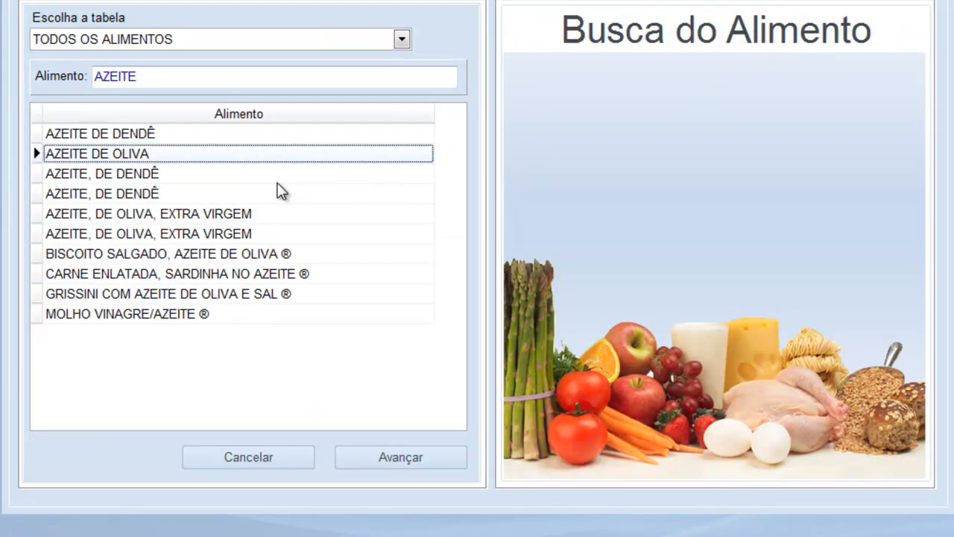
pyautogui.press('Return')
pyautogui.press('Return')
pyautogui.write('1')
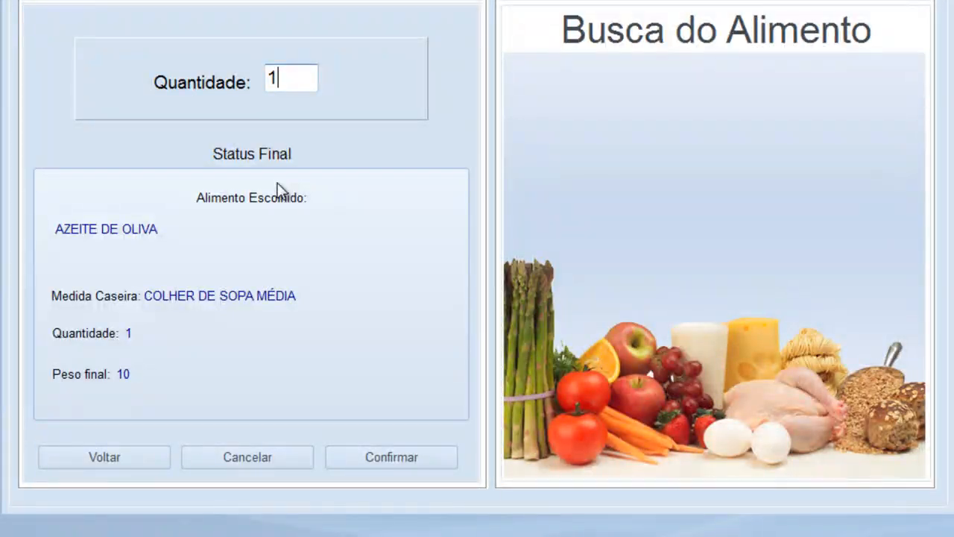
pyautogui.press('Return')
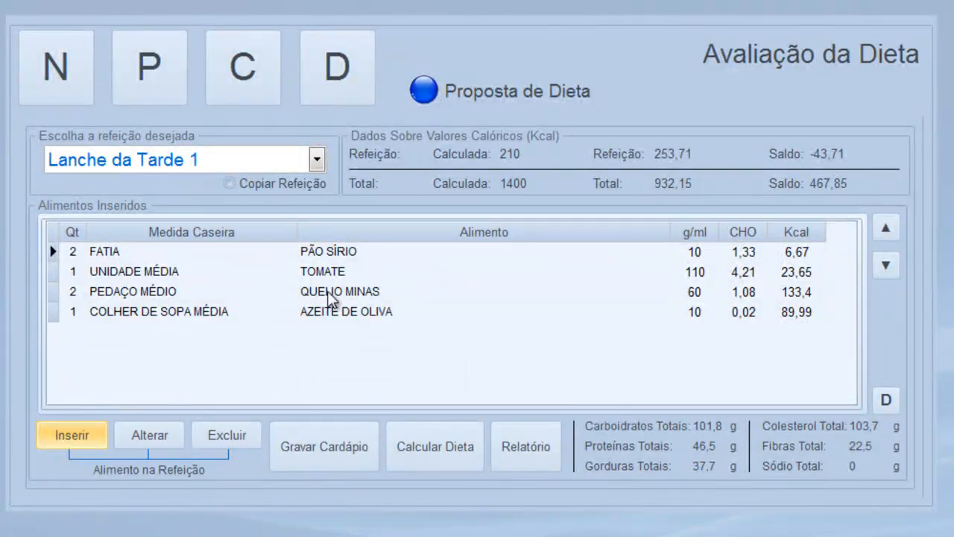
# Change the AZEITE DE OLIVA entry to 1 COLHER DE CHÁ
pyautogui.click(78, 444)
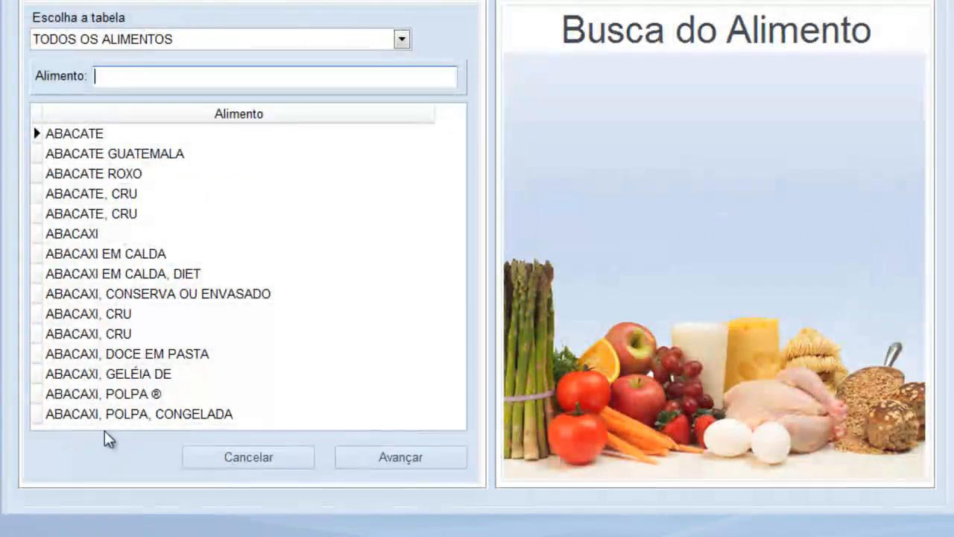
pyautogui.click(287, 457)
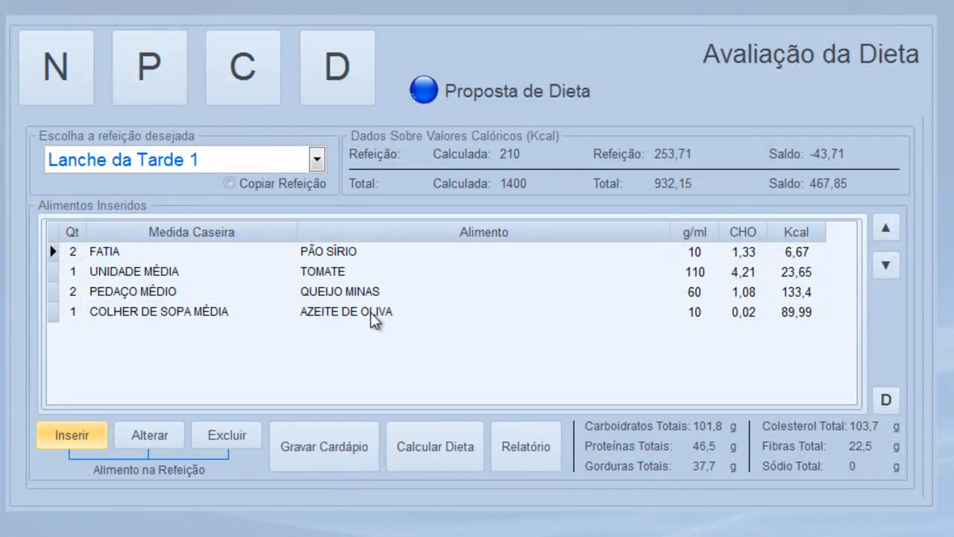
pyautogui.doubleClick(179, 310)
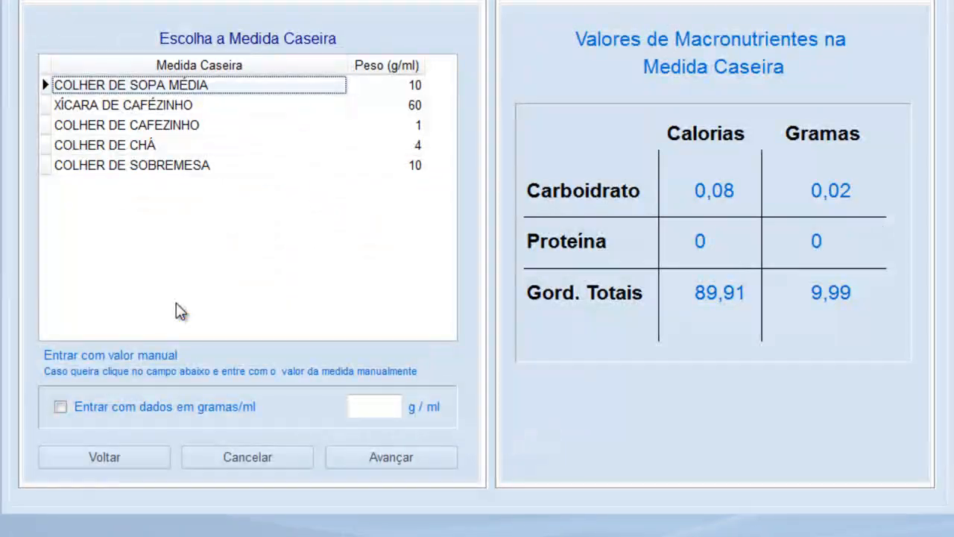
pyautogui.click(186, 149)
pyautogui.click(391, 457)
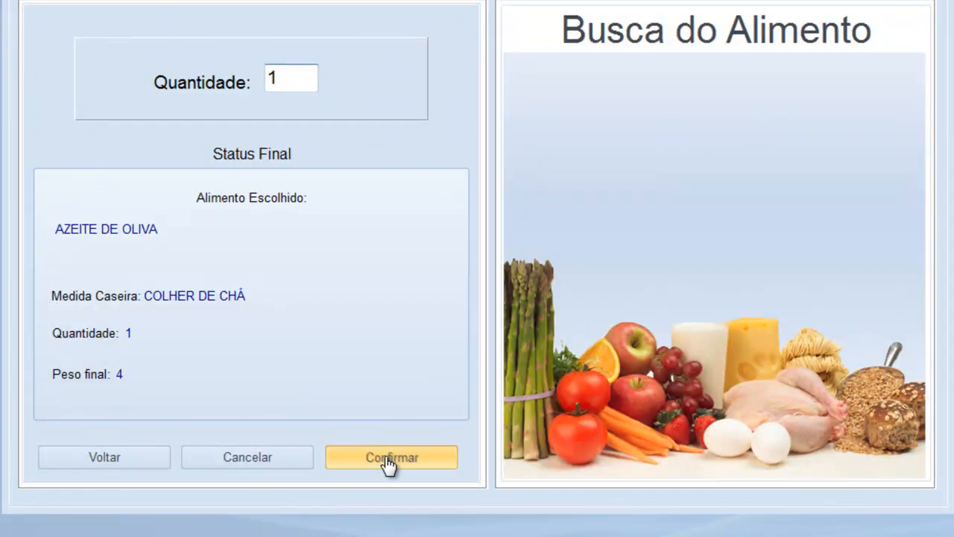
pyautogui.click(387, 460)
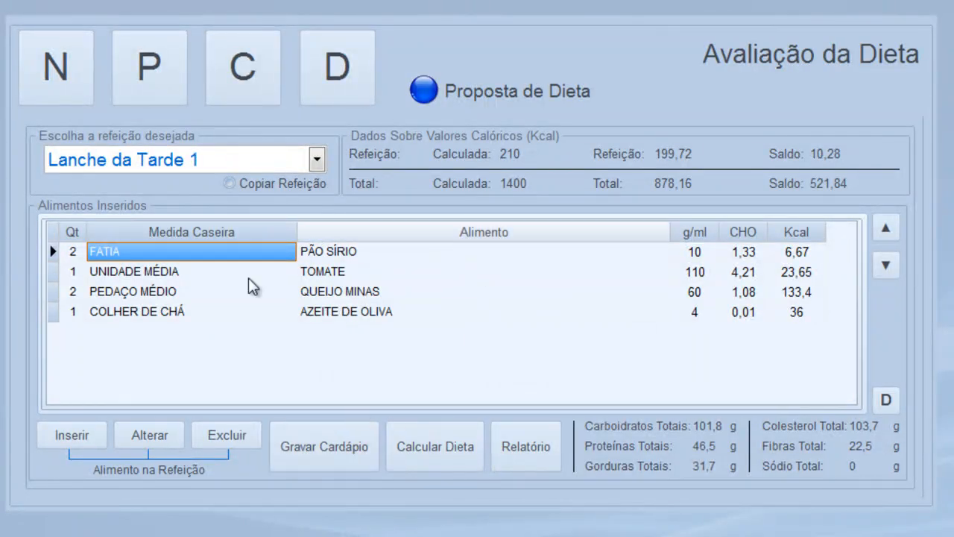
# Add 1 COLHER DE CHÁ of ORÉGANO to Lanche da Tarde 1
pyautogui.click(72, 435)
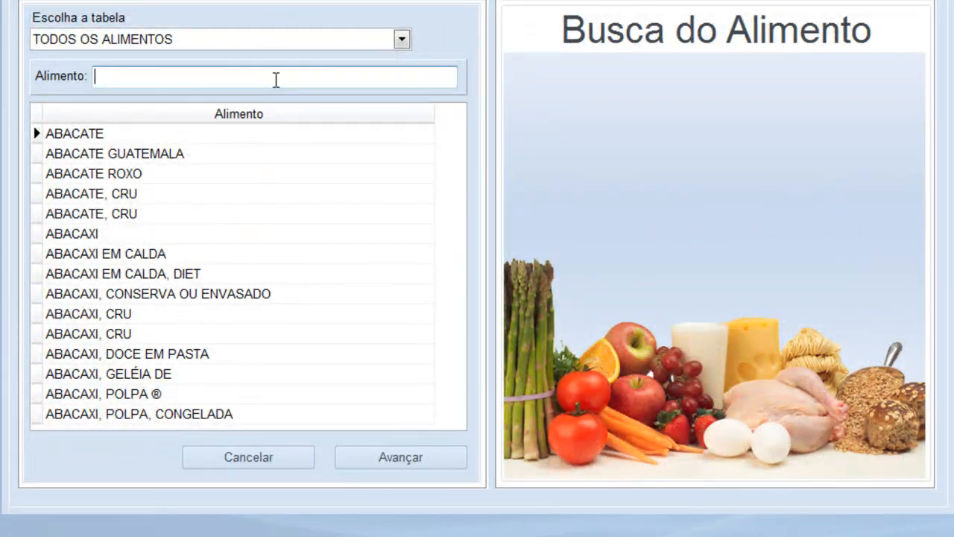
pyautogui.write('ORÉGAN')
pyautogui.press('Tab')
pyautogui.press('Return')
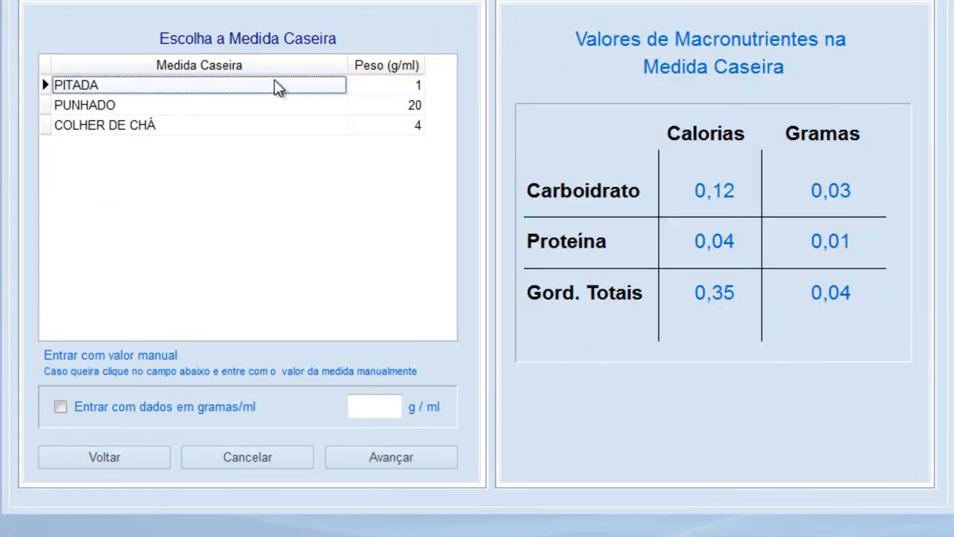
pyautogui.click(155, 126)
pyautogui.click(371, 463)
pyautogui.write('1')
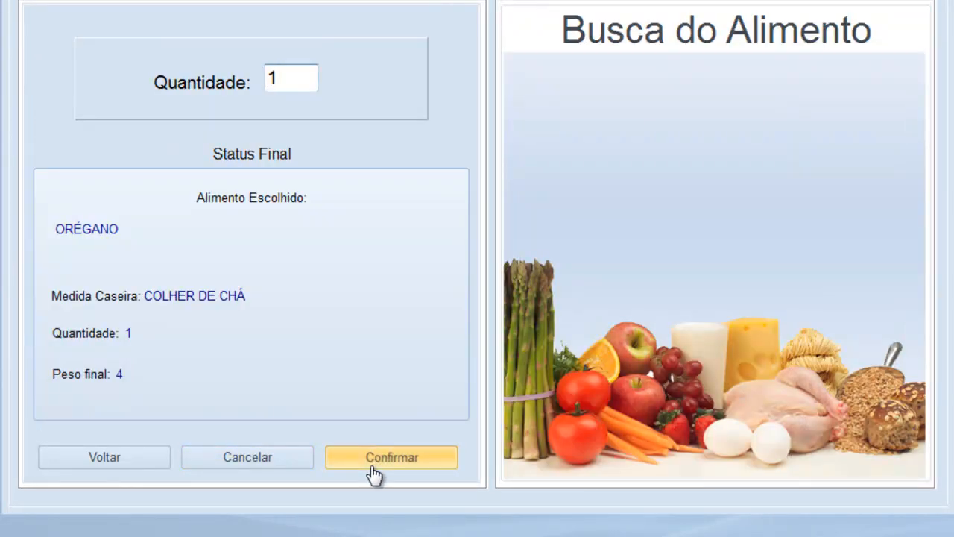
pyautogui.click(373, 473)
pyautogui.click(315, 159)
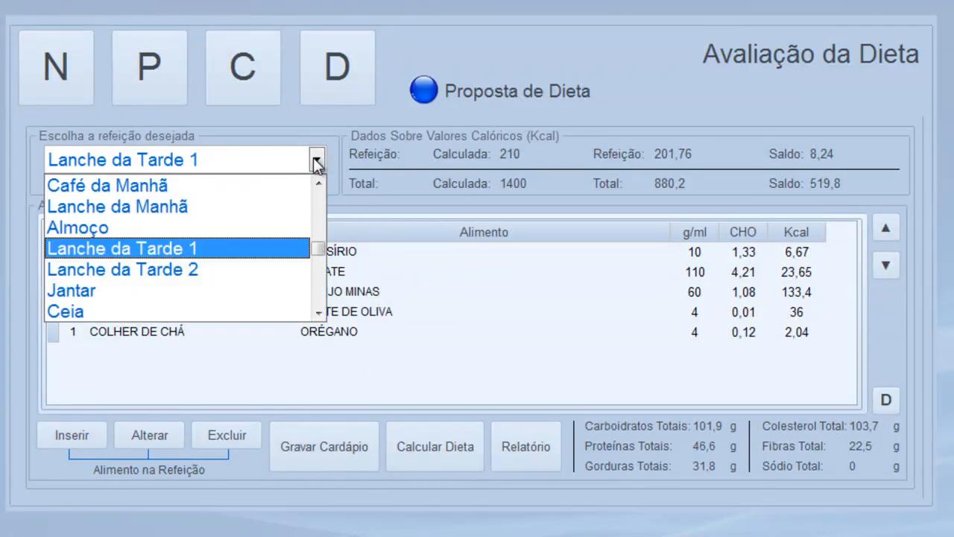
# Add 1 PEDAÇO MÉDIO (100 g) of OMELETE DE PRESUNTO E QUEIJO to Lanche da Tarde 2
pyautogui.click(154, 269)
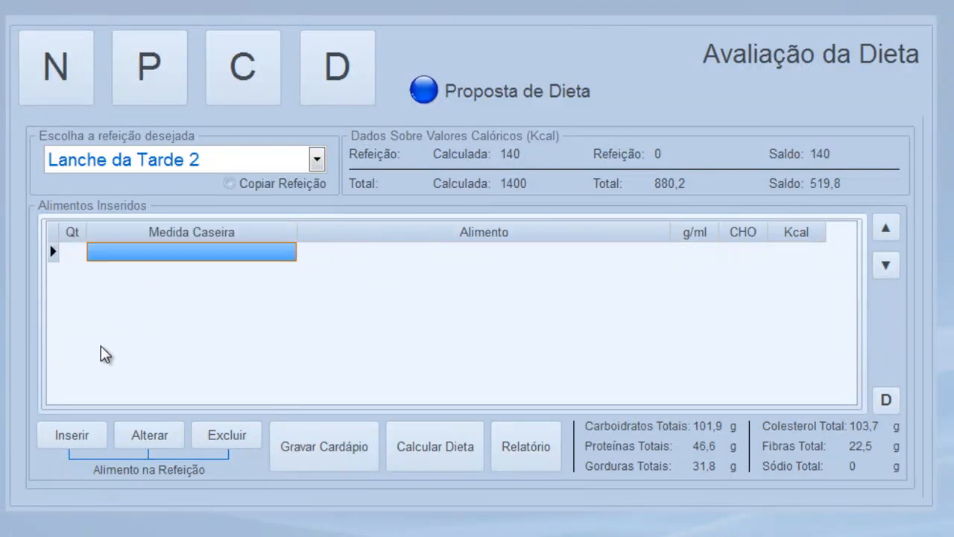
pyautogui.click(71, 435)
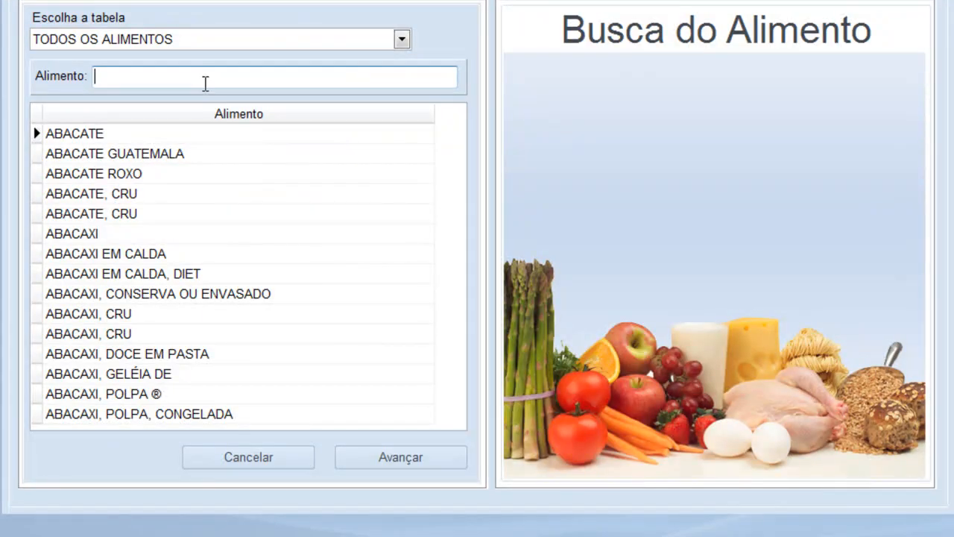
pyautogui.write('OMELE')
pyautogui.press('Tab')
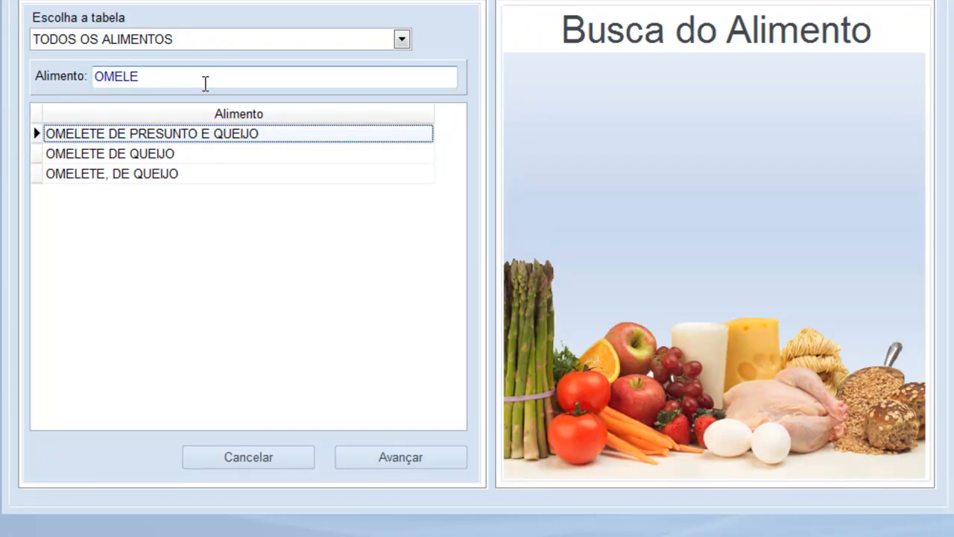
pyautogui.press('Return')
pyautogui.press('Return')
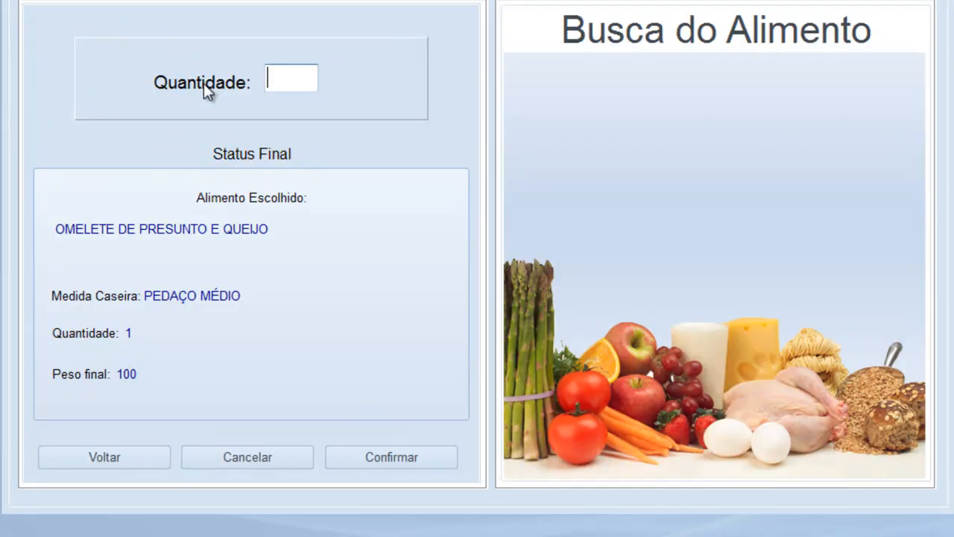
pyautogui.write('1')
pyautogui.press('Return')
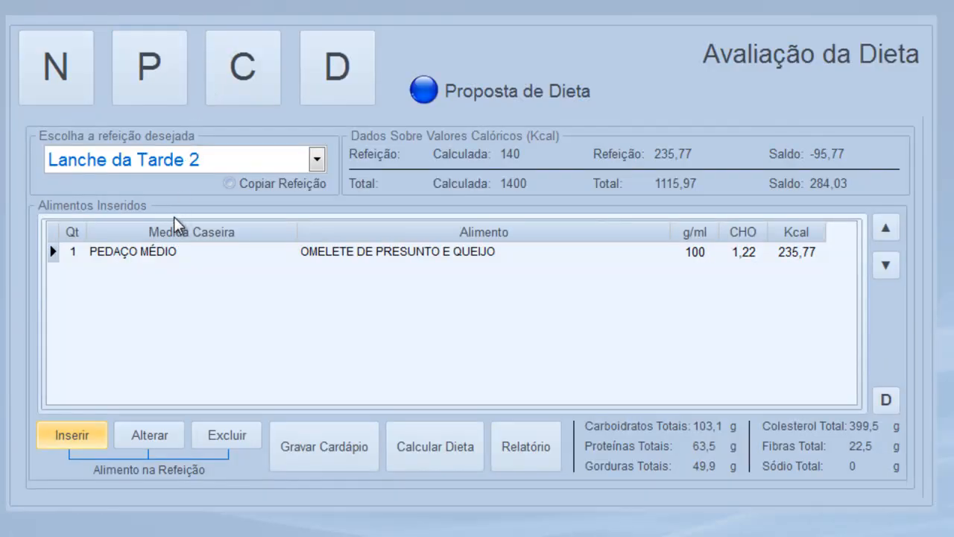
pyautogui.click(317, 159)
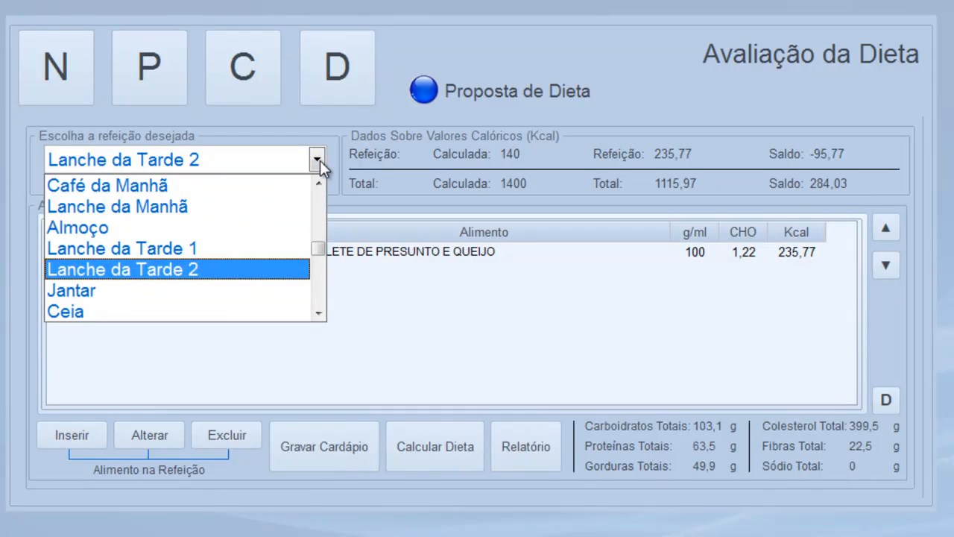
# Switch to Jantar and add 4 FOLHA DE HORTALIÇA of ALFACE
pyautogui.click(131, 298)
pyautogui.click(93, 443)
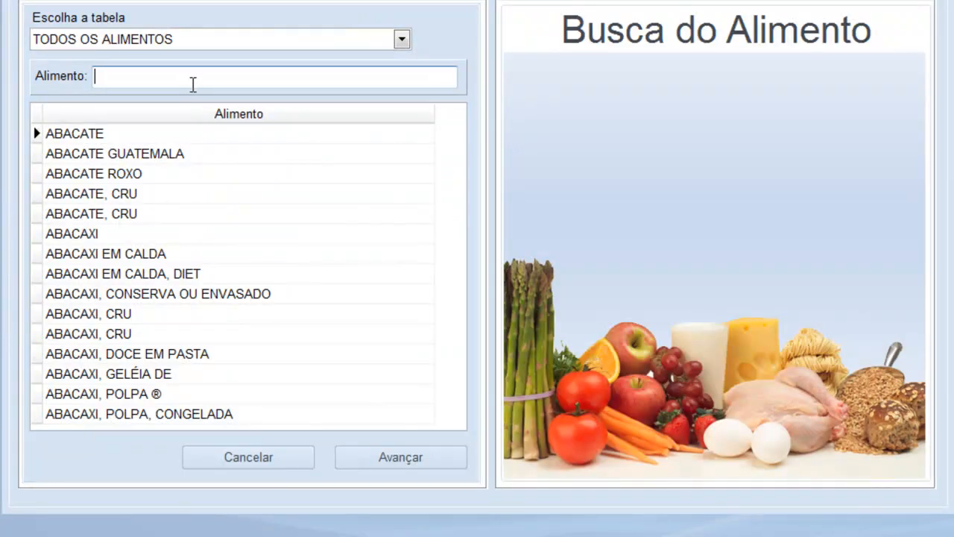
pyautogui.write('ALFACE')
pyautogui.press('Return')
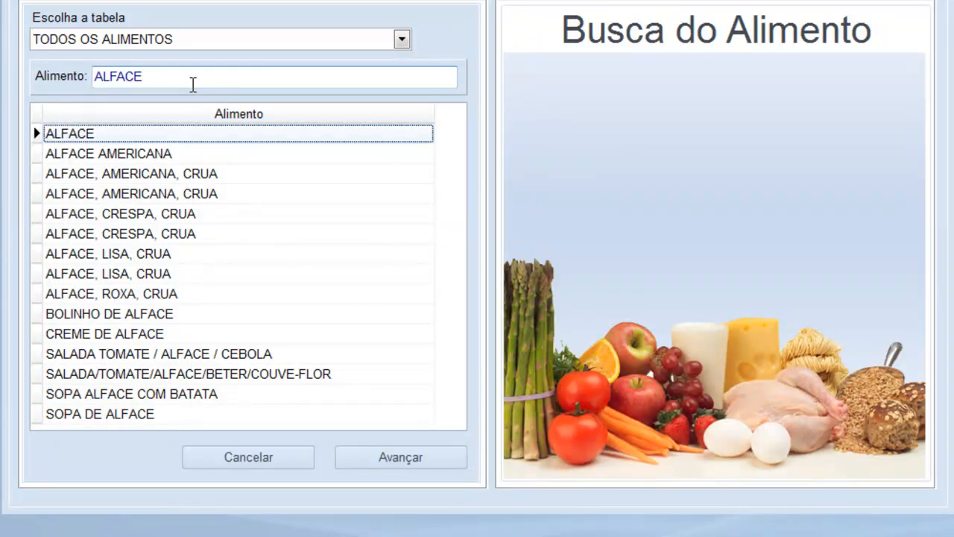
pyautogui.press('Return')
pyautogui.press('Return')
pyautogui.write('4')
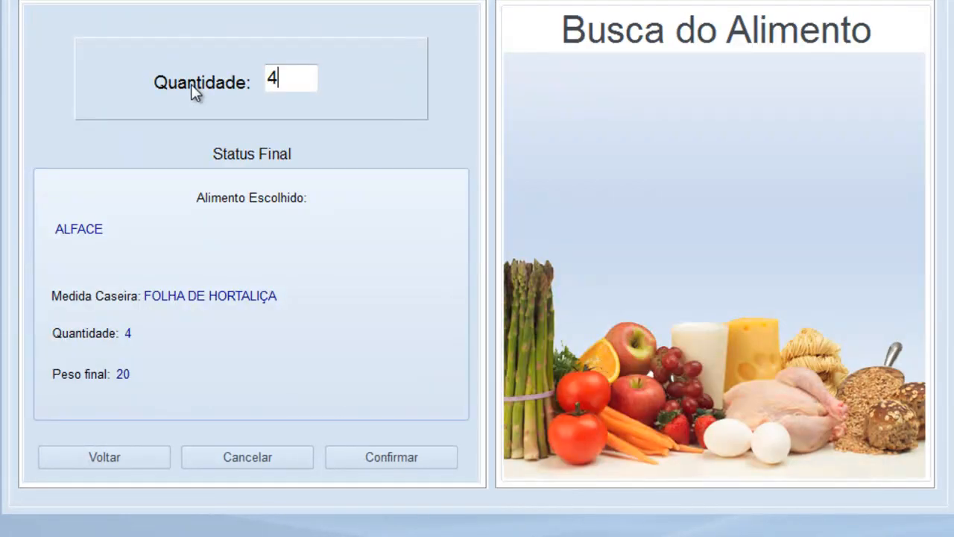
pyautogui.press('Return')
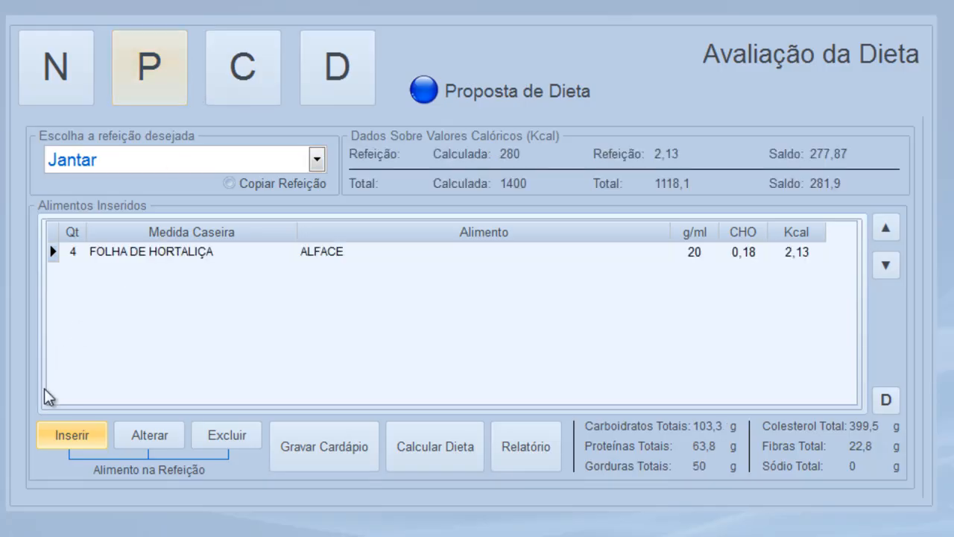
# Add 1 XÍCARA PEQUENA of RÚCULA to Jantar
pyautogui.click(94, 441)
pyautogui.write('R')
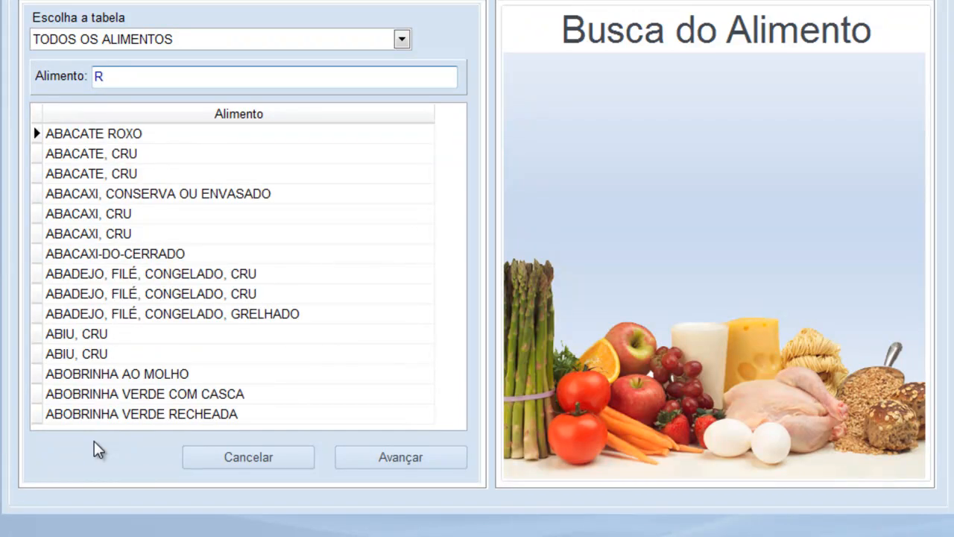
pyautogui.write('ÚCUL')
pyautogui.press('Return')
pyautogui.press('Return')
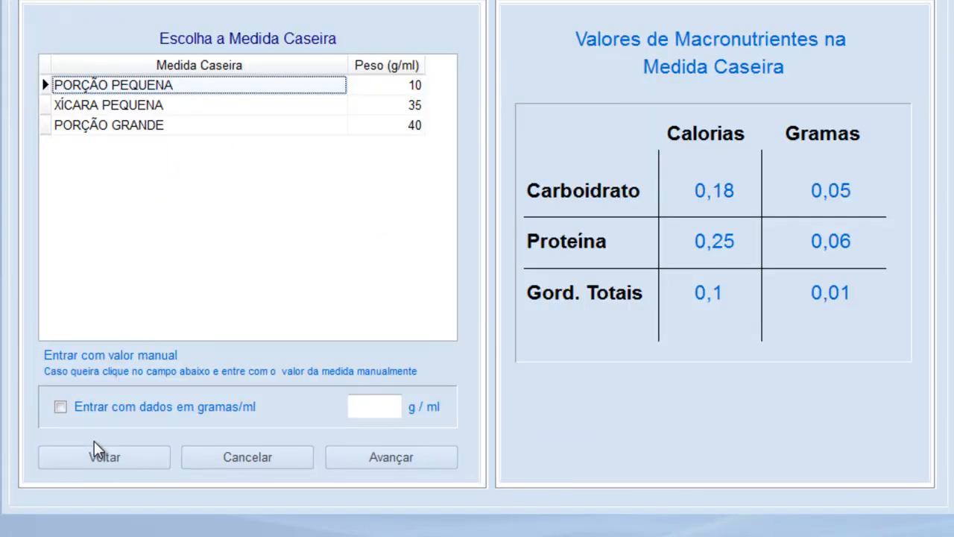
pyautogui.press('Down')
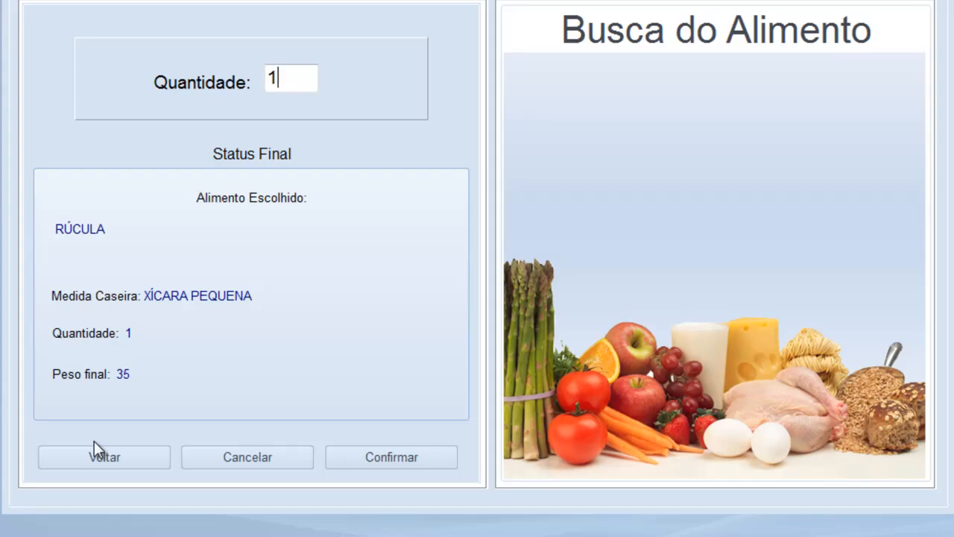
pyautogui.press('Return')
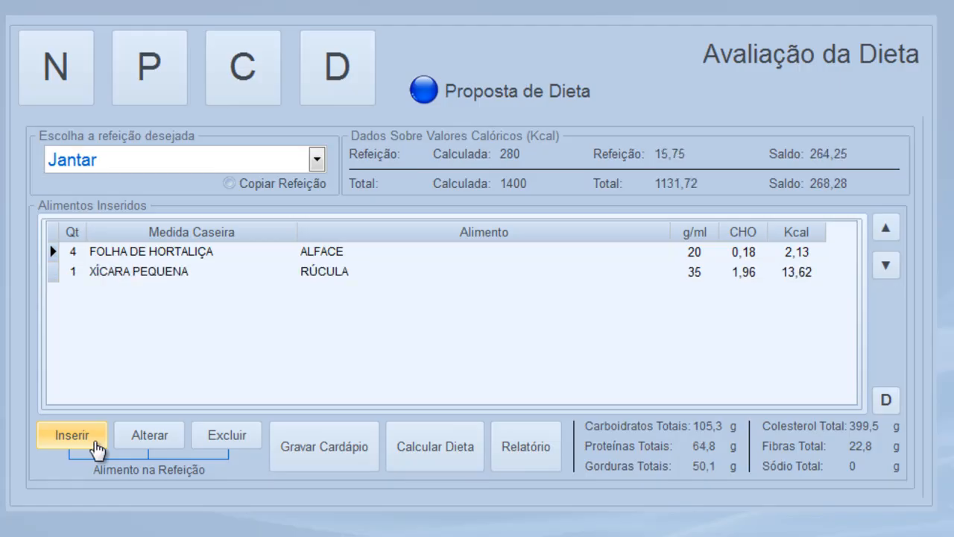
# Add 1 PUNHADO (20 g) of TOMATE CEREJA to Jantar
pyautogui.click(86, 439)
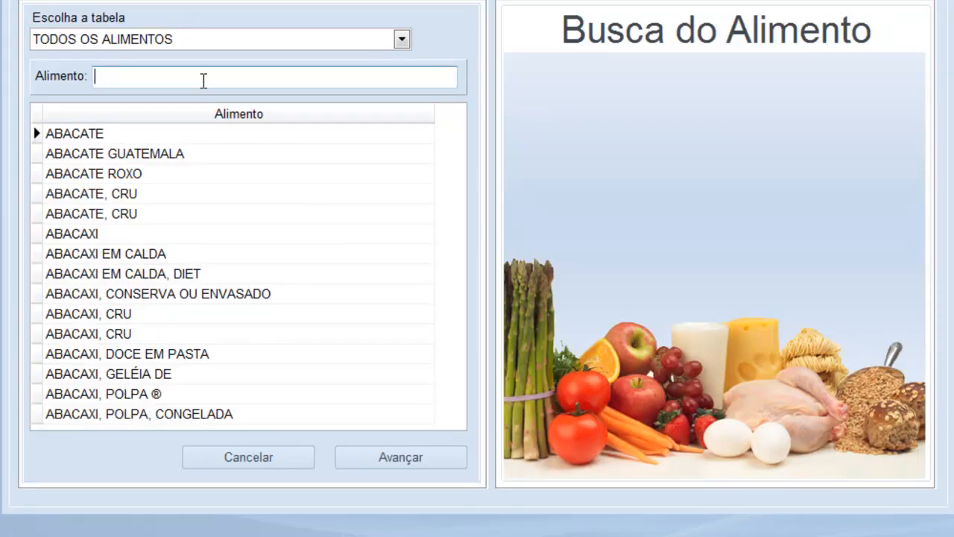
pyautogui.write('TOMATE CEREJ')
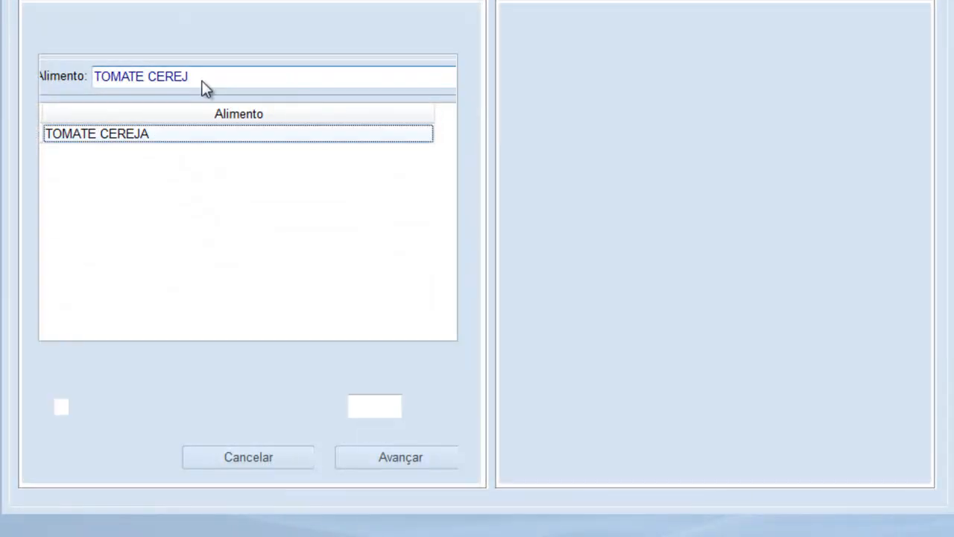
pyautogui.press('Return')
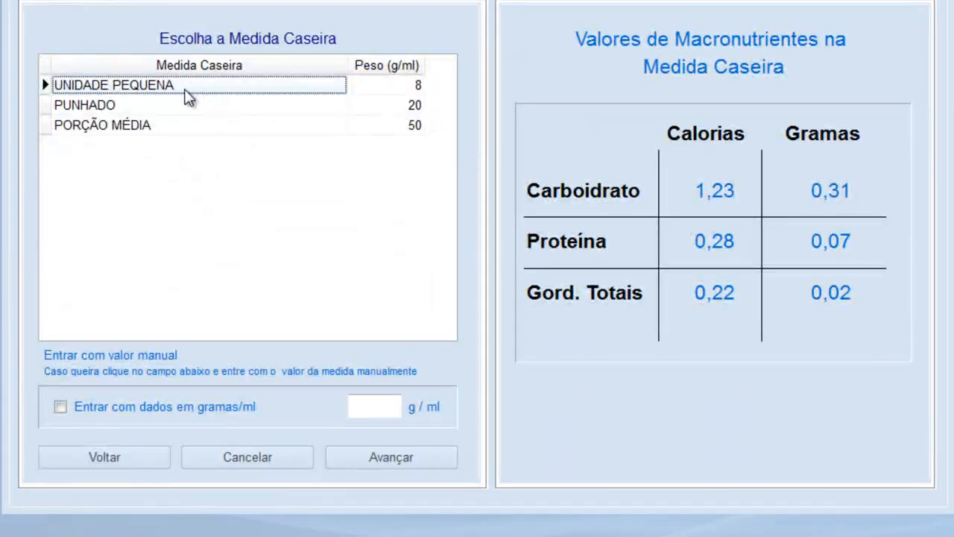
pyautogui.click(178, 105)
pyautogui.click(368, 462)
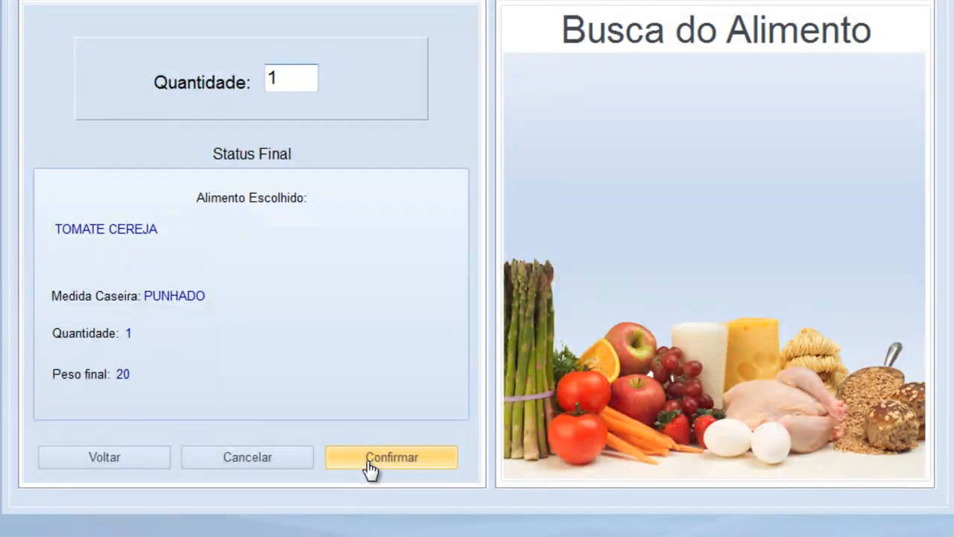
pyautogui.click(371, 462)
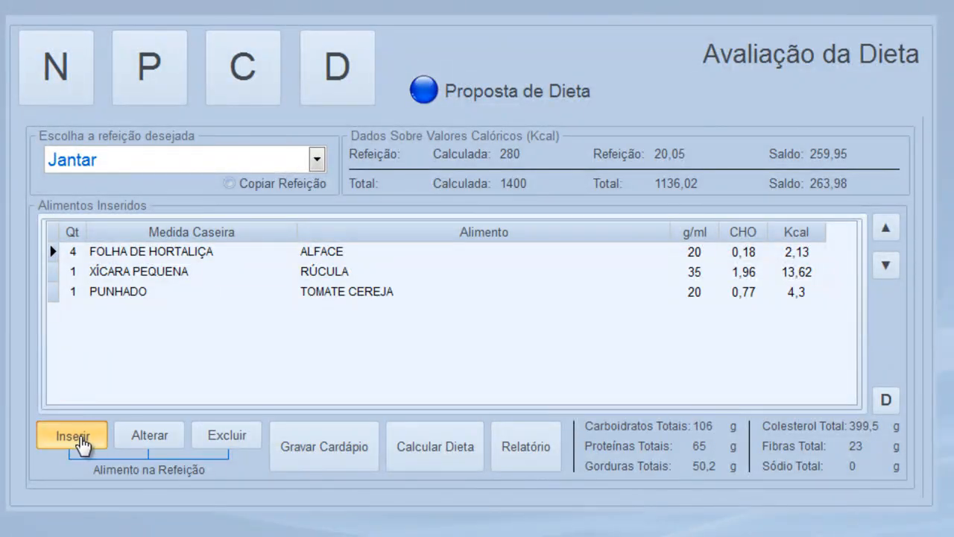
# Add 1 PEDAÇO PEQUENO (30 g) of QUEIJO RICOTA to Jantar, 43,4 Kcal
pyautogui.click(75, 436)
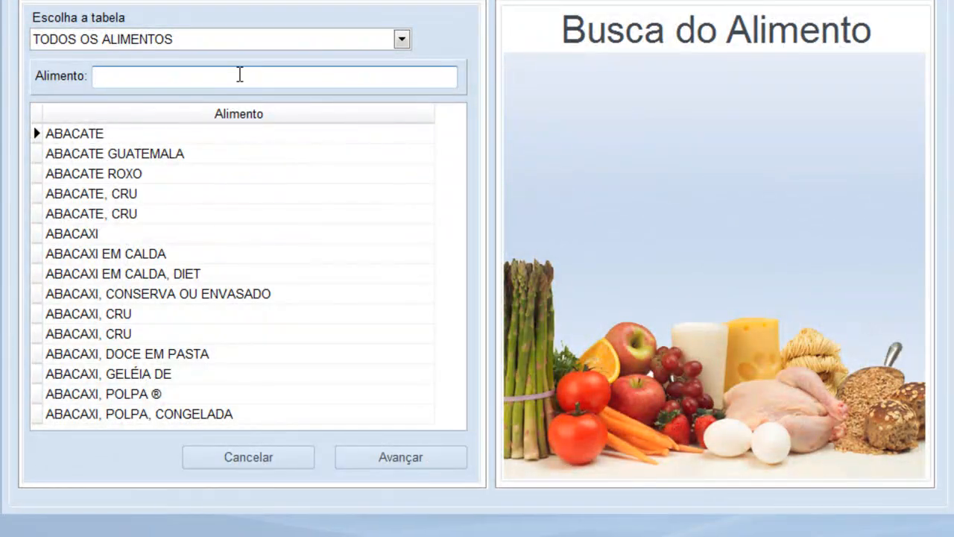
pyautogui.write('QUEIJO')
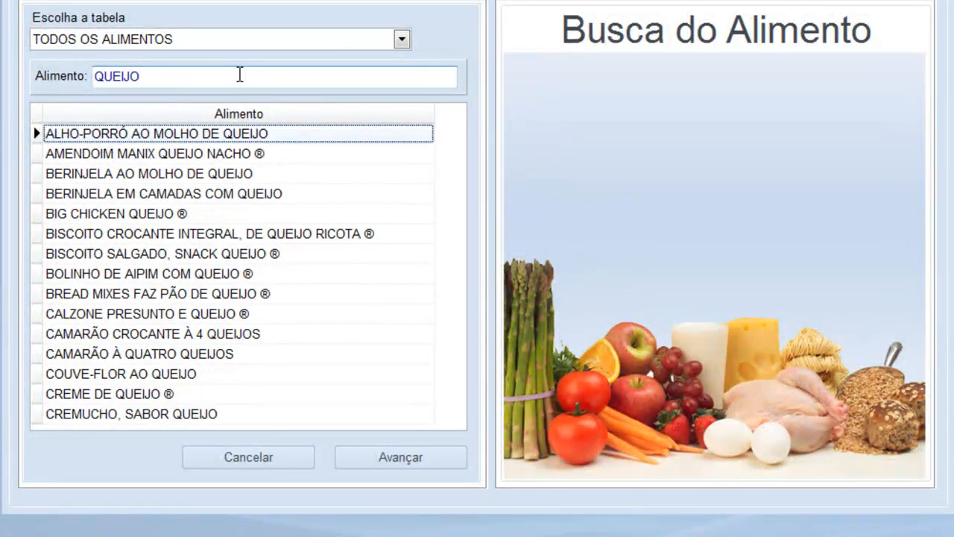
pyautogui.press('Down')
pyautogui.press('Down')
pyautogui.press('Down')
pyautogui.press('Down')
pyautogui.press('Down')
pyautogui.press('Down')
pyautogui.press('Down')
pyautogui.press('Down')
pyautogui.press('Down')
pyautogui.press('Down')
pyautogui.press('Down')
pyautogui.press('Down')
pyautogui.press('Down')
pyautogui.press('Down')
pyautogui.press('Down')
pyautogui.press('Down')
pyautogui.press('Down')
pyautogui.press('Down')
pyautogui.press('Down')
pyautogui.press('Down')
pyautogui.press('Down')
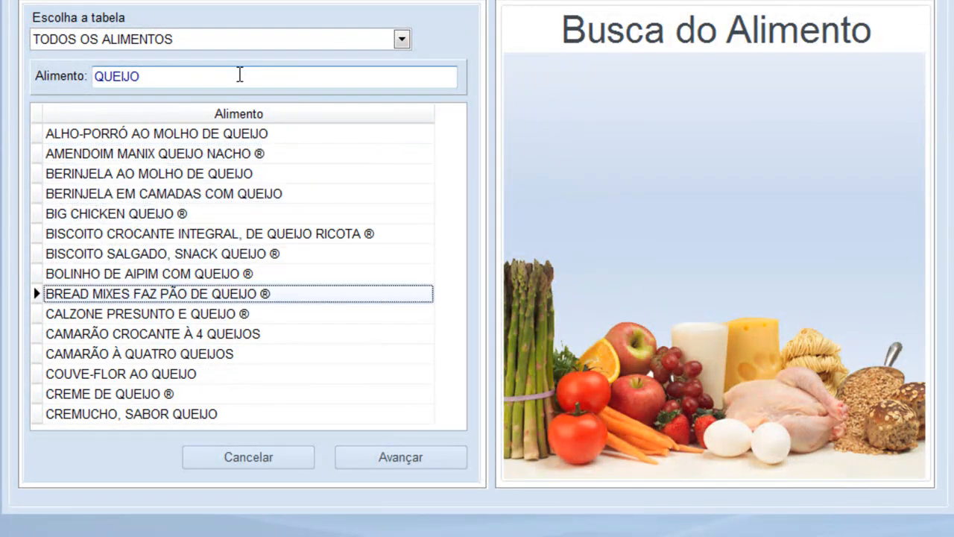
pyautogui.press('Down')
pyautogui.press('Down')
pyautogui.press('Down')
pyautogui.press('Down')
pyautogui.press('Down')
pyautogui.press('Down')
pyautogui.press('Down')
pyautogui.press('Down')
pyautogui.press('Down')
pyautogui.press('Down')
pyautogui.press('Down')
pyautogui.press('Down')
pyautogui.press('Down')
pyautogui.press('Down')
pyautogui.press('Down')
pyautogui.press('Down')
pyautogui.press('Down')
pyautogui.press('Down')
pyautogui.press('Down')
pyautogui.press('Down')
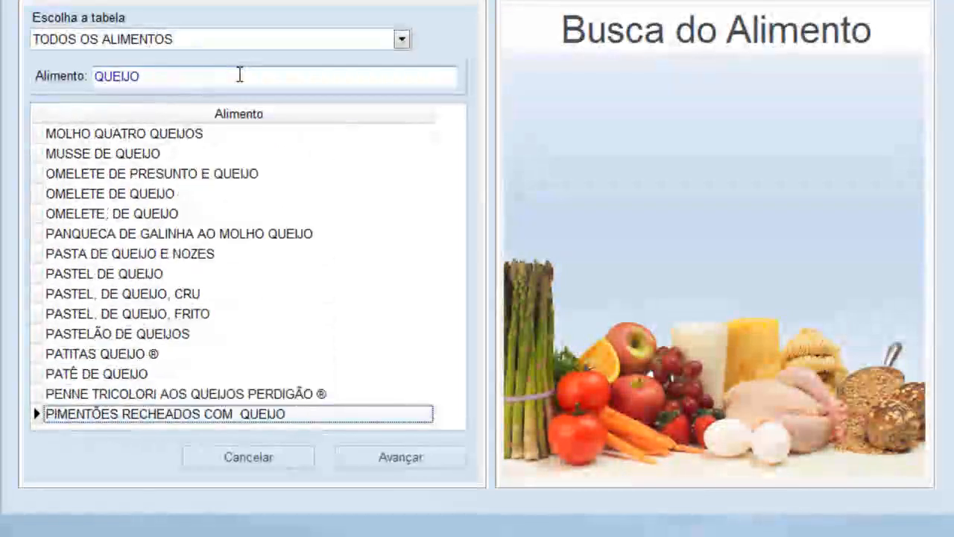
pyautogui.press('Down')
pyautogui.press('Down')
pyautogui.press('Down')
pyautogui.press('Down')
pyautogui.press('Down')
pyautogui.press('Down')
pyautogui.press('Down')
pyautogui.press('Down')
pyautogui.press('Down')
pyautogui.press('Down')
pyautogui.press('Down')
pyautogui.press('Down')
pyautogui.press('Down')
pyautogui.press('Down')
pyautogui.press('Down')
pyautogui.press('Down')
pyautogui.press('Down')
pyautogui.press('Down')
pyautogui.press('Down')
pyautogui.press('Down')
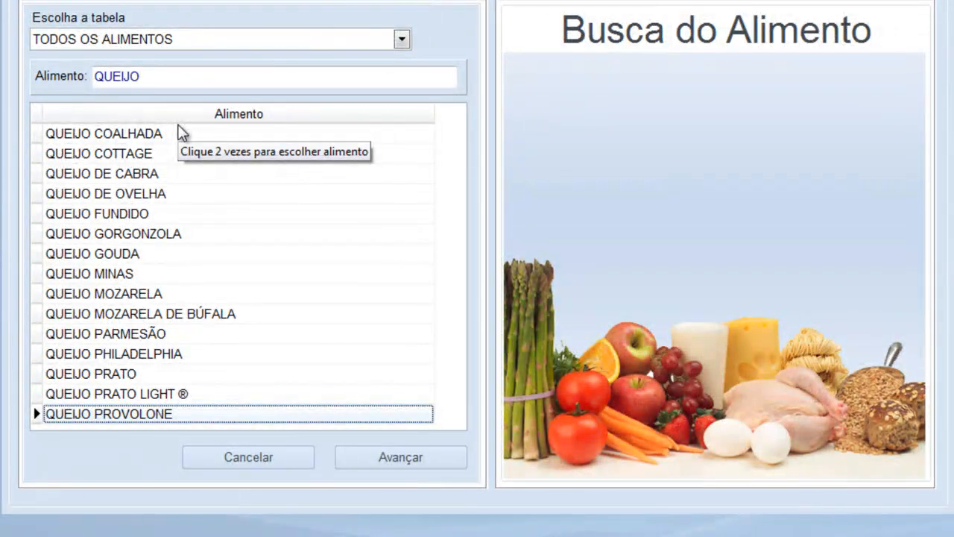
pyautogui.press('Down')
pyautogui.press('Down')
pyautogui.press('Down')
pyautogui.press('Down')
pyautogui.press('Down')
pyautogui.press('Down')
pyautogui.press('Down')
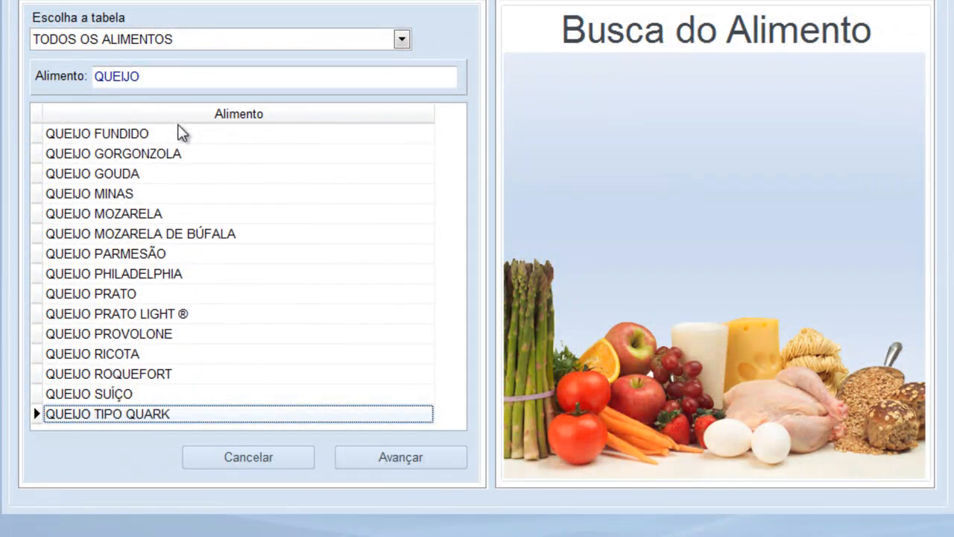
pyautogui.press('Up')
pyautogui.press('Up')
pyautogui.doubleClick(206, 297)
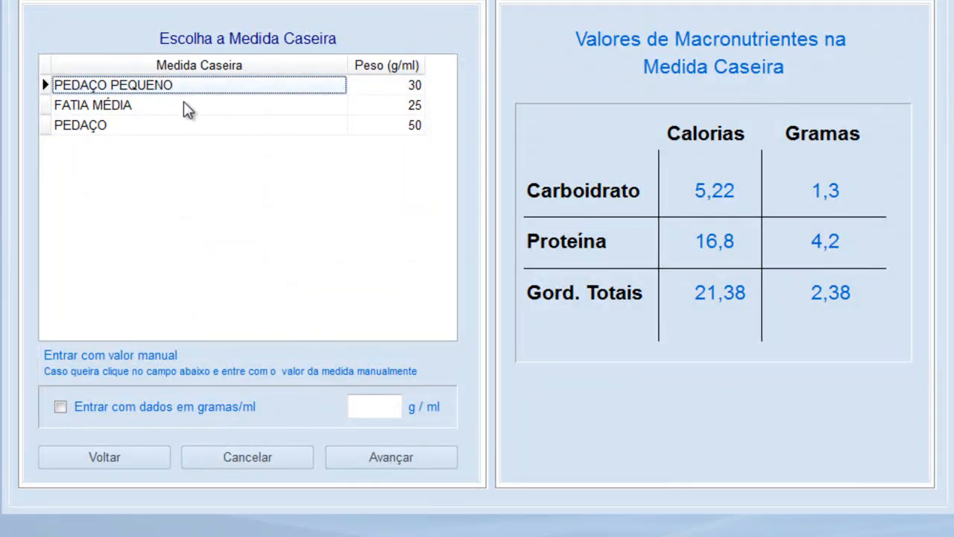
pyautogui.click(404, 462)
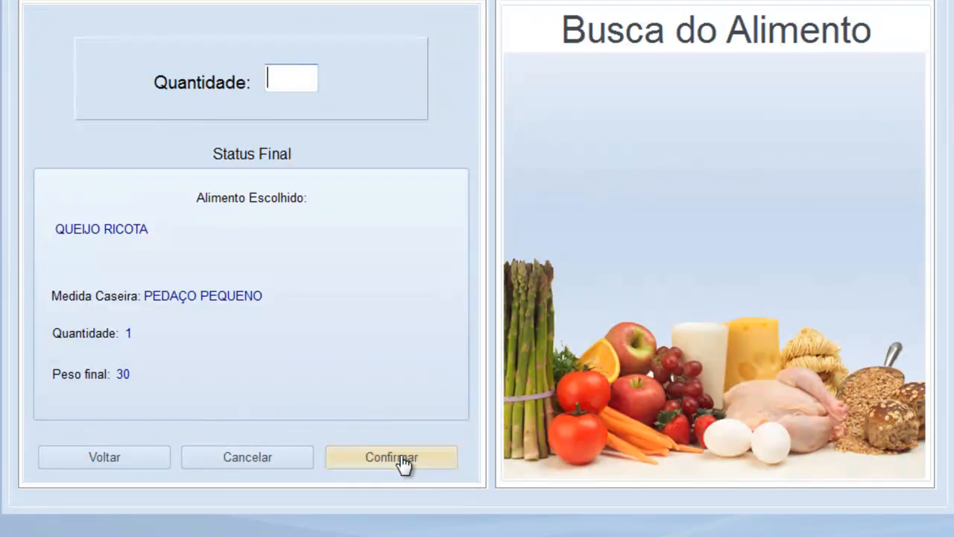
pyautogui.write('1')
pyautogui.click(403, 462)
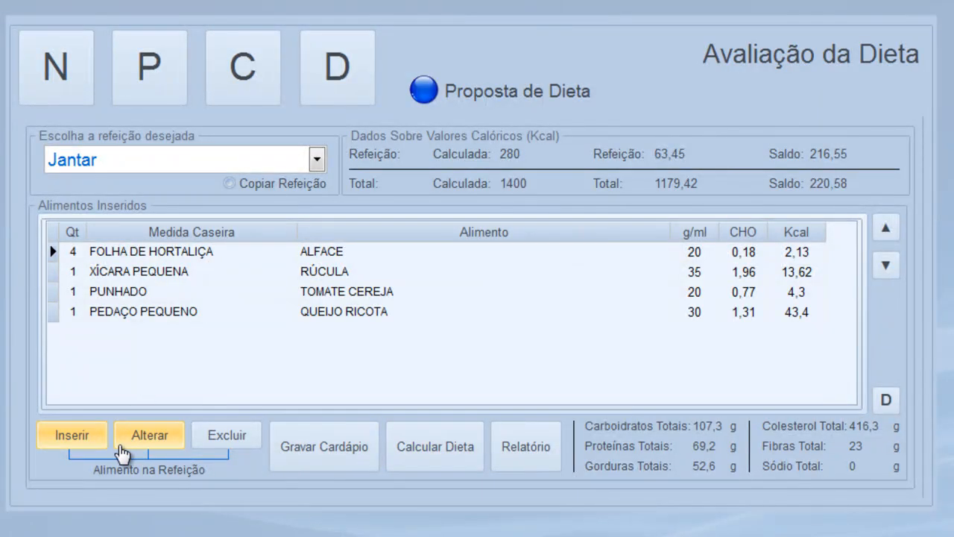
# Search the food list for FRANGO and browse the chicken results
pyautogui.click(76, 444)
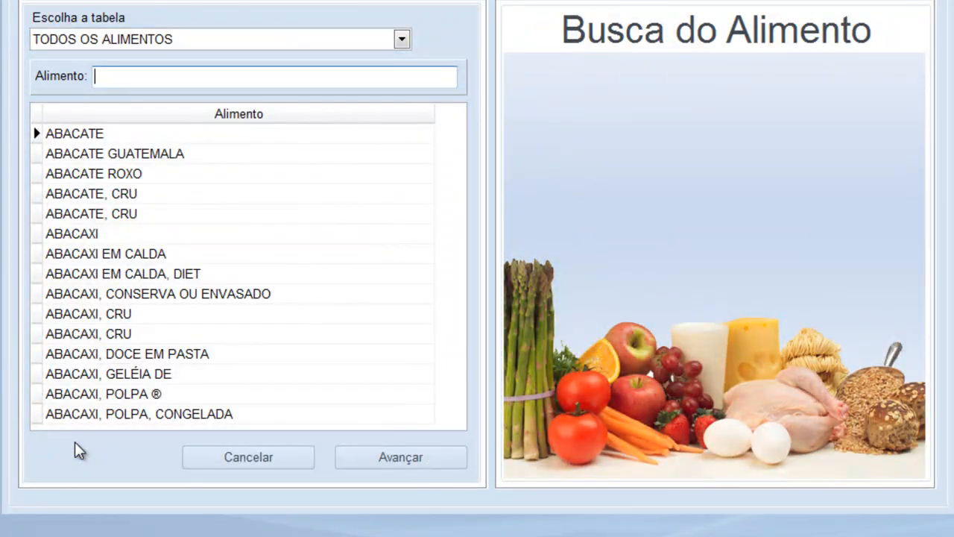
pyautogui.write('FRANGO')
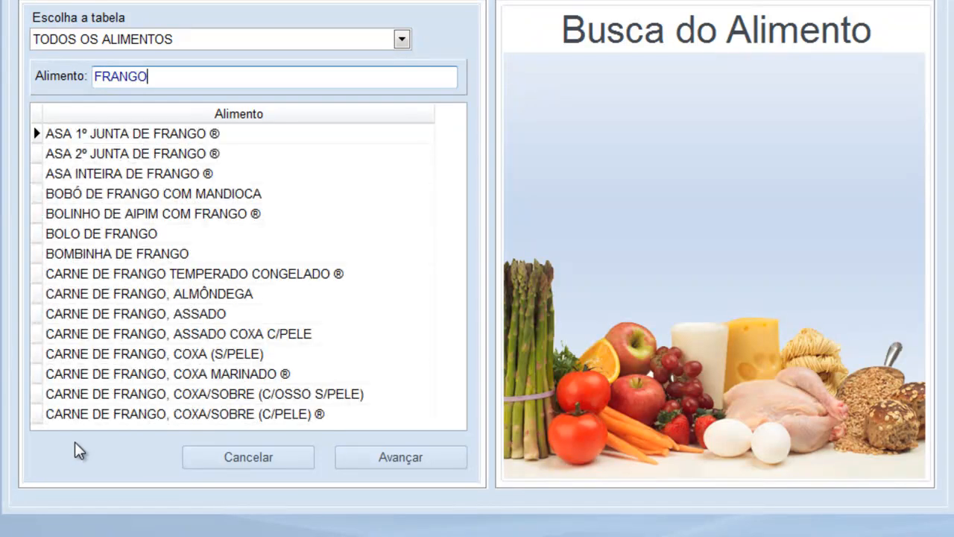
pyautogui.press('Tab')
pyautogui.press('Down')
pyautogui.press('Down')
pyautogui.press('Down')
pyautogui.press('Down')
pyautogui.press('Down')
pyautogui.press('Down')
pyautogui.press('Down')
pyautogui.press('Down')
pyautogui.press('Down')
pyautogui.press('Down')
pyautogui.press('Down')
pyautogui.press('Down')
pyautogui.press('Down')
pyautogui.press('Down')
pyautogui.press('Down')
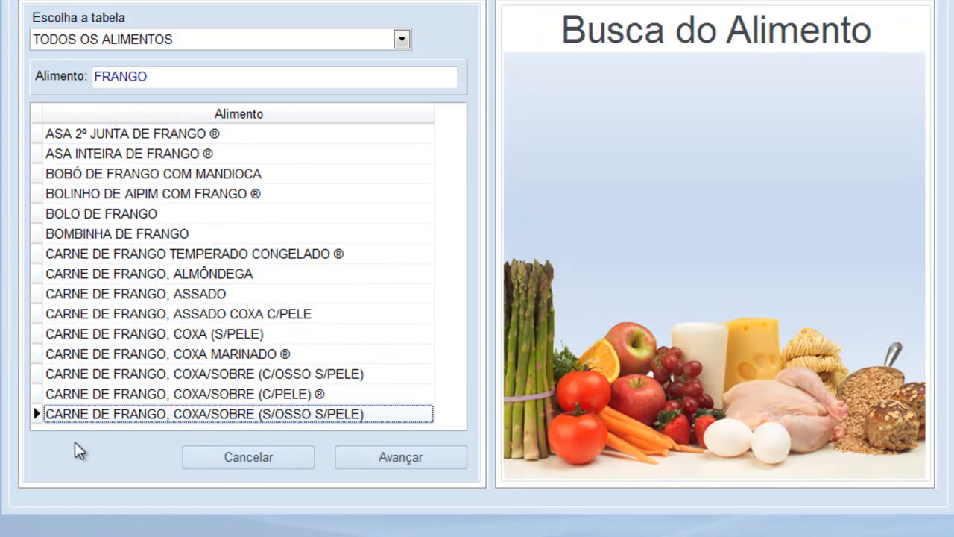
pyautogui.press('Down')
pyautogui.press('Down')
pyautogui.press('Down')
pyautogui.press('Down')
pyautogui.press('Down')
pyautogui.press('Down')
pyautogui.press('Down')
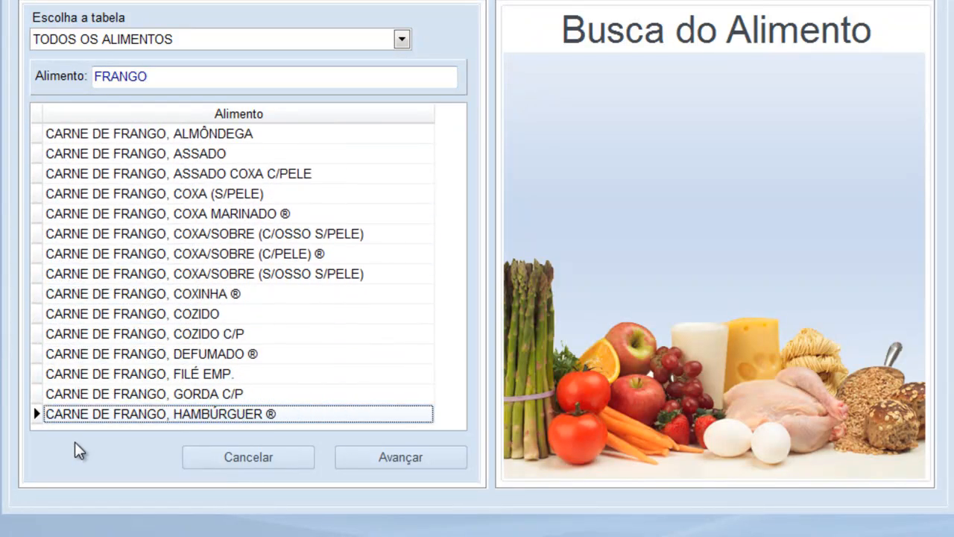
pyautogui.press('Down')
pyautogui.press('Down')
pyautogui.press('Down')
pyautogui.press('Down')
pyautogui.press('Down')
pyautogui.press('Down')
pyautogui.press('Down')
pyautogui.press('Down')
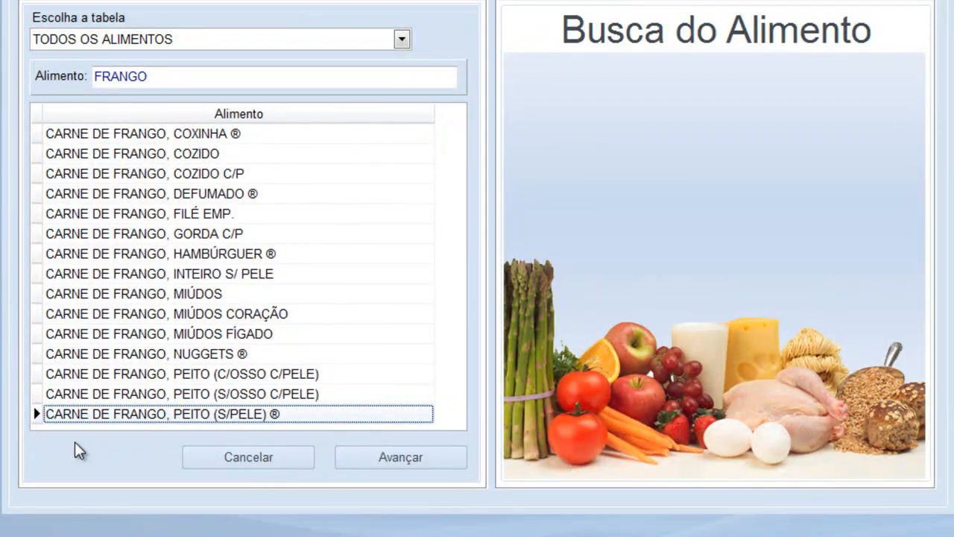
pyautogui.press('Down')
pyautogui.press('Down')
pyautogui.press('Down')
pyautogui.press('Down')
pyautogui.press('Down')
pyautogui.press('Down')
pyautogui.press('Down')
pyautogui.press('Down')
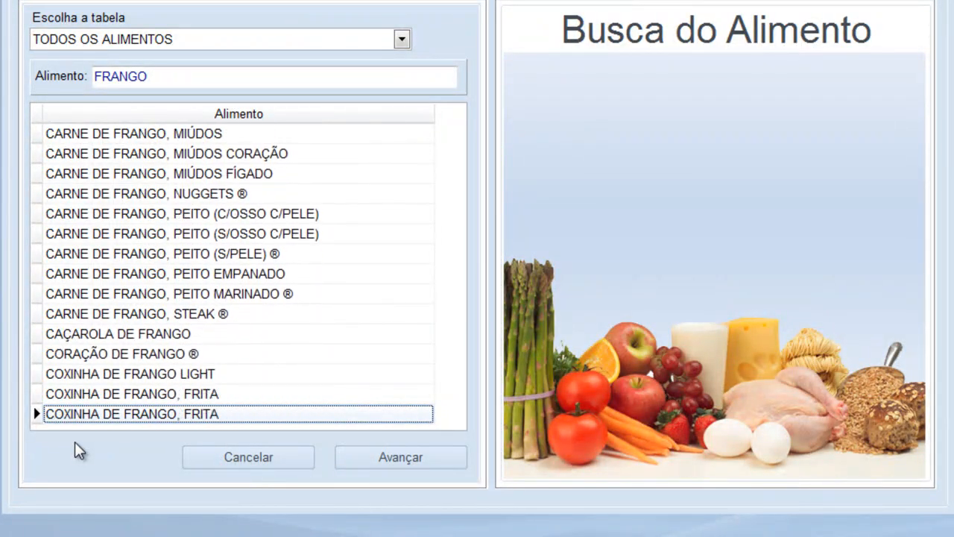
pyautogui.press('Down')
pyautogui.press('Down')
pyautogui.press('Down')
pyautogui.press('Down')
pyautogui.press('Down')
pyautogui.press('Down')
pyautogui.press('Down')
pyautogui.press('Down')
pyautogui.press('Down')
pyautogui.press('Down')
pyautogui.press('Down')
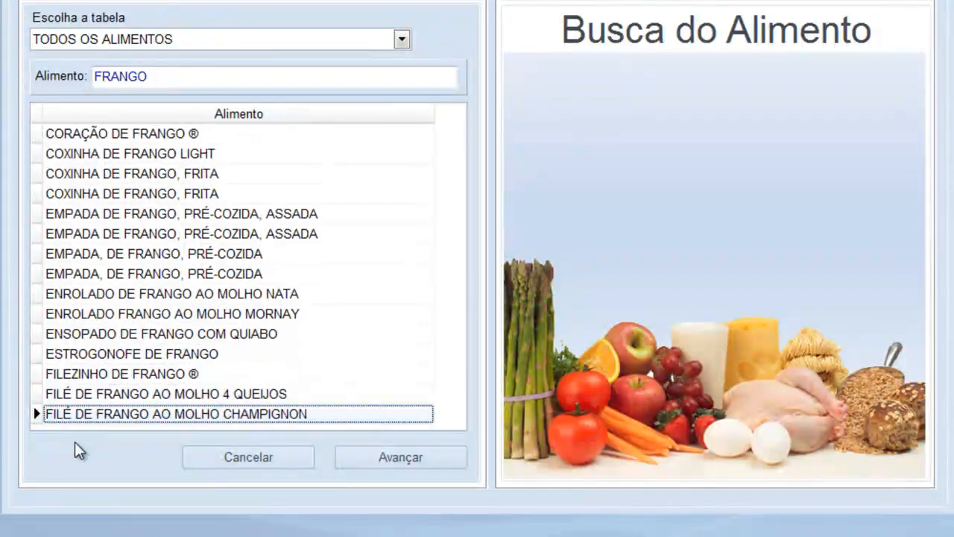
pyautogui.press('Down')
pyautogui.press('Down')
pyautogui.press('Down')
pyautogui.press('Down')
pyautogui.press('Down')
pyautogui.press('Down')
pyautogui.press('Down')
pyautogui.press('Down')
pyautogui.press('Down')
pyautogui.press('Down')
pyautogui.press('Down')
pyautogui.press('Down')
pyautogui.press('Down')
pyautogui.press('Down')
pyautogui.press('Down')
pyautogui.press('Down')
pyautogui.press('Down')
pyautogui.press('Down')
pyautogui.press('Down')
pyautogui.press('Down')
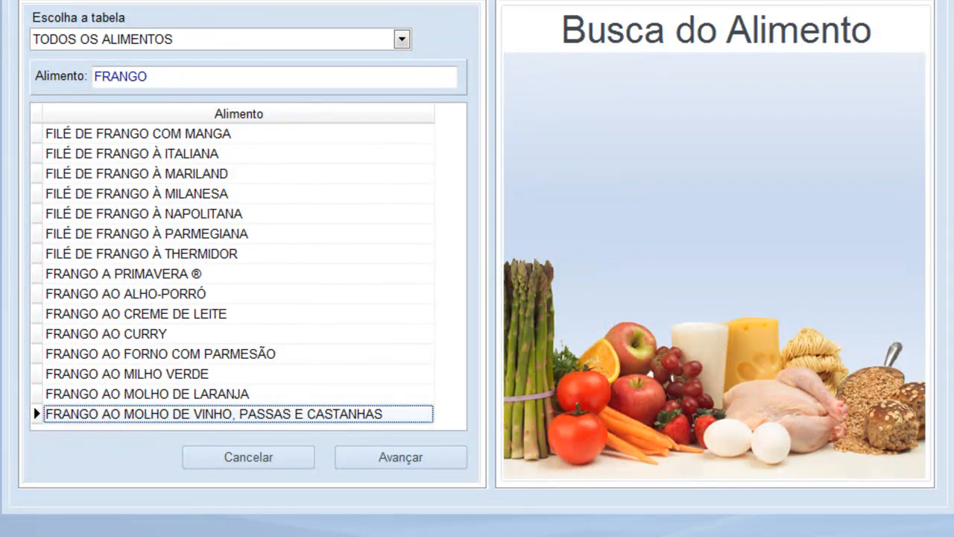
# Re-filter the food search on GRELHA and browse the grilled items
pyautogui.doubleClick(177, 79)
pyautogui.write('GRELHA')
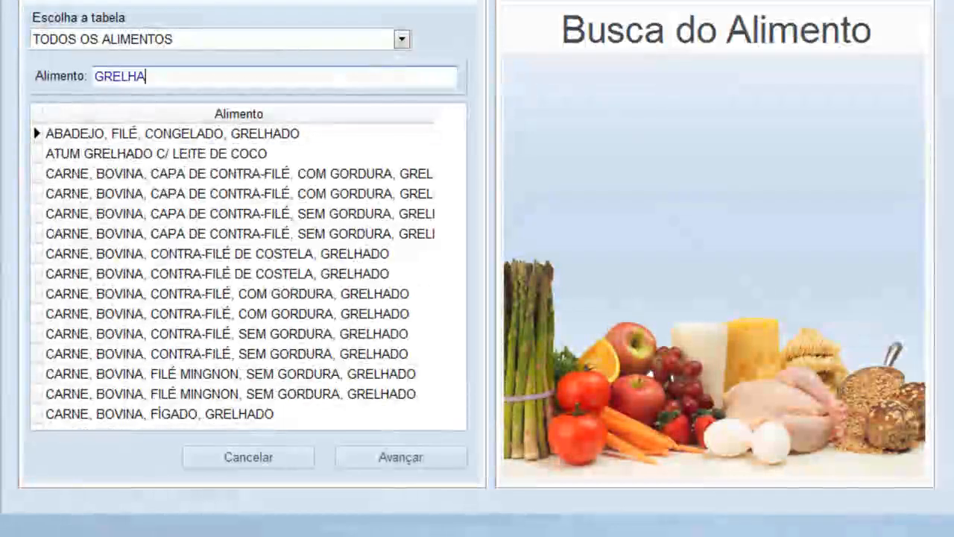
pyautogui.press('Tab')
pyautogui.press('Down')
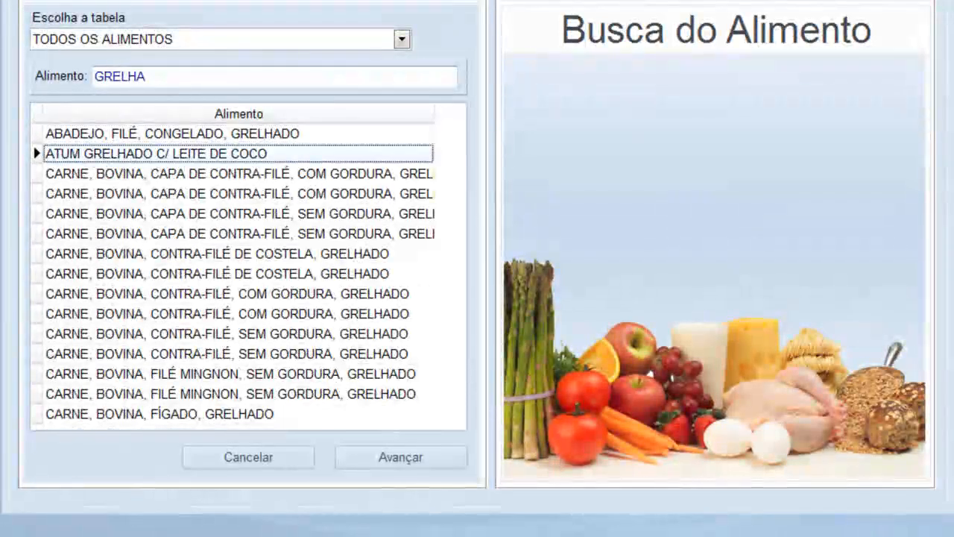
pyautogui.press('Down')
pyautogui.press('Down')
pyautogui.press('Down')
pyautogui.press('Down')
pyautogui.press('Down')
pyautogui.press('Down')
pyautogui.press('Down')
pyautogui.press('Down')
pyautogui.press('Down')
pyautogui.press('Down')
pyautogui.press('Down')
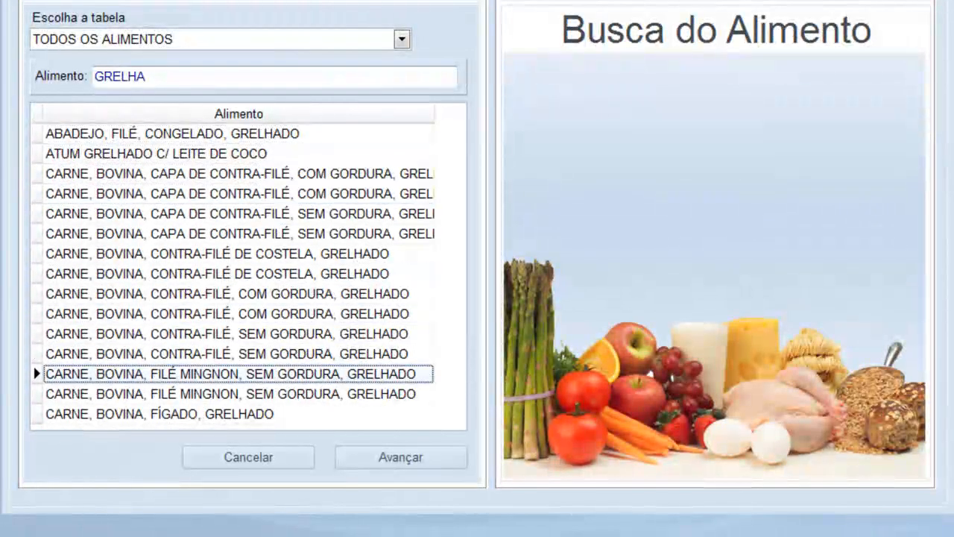
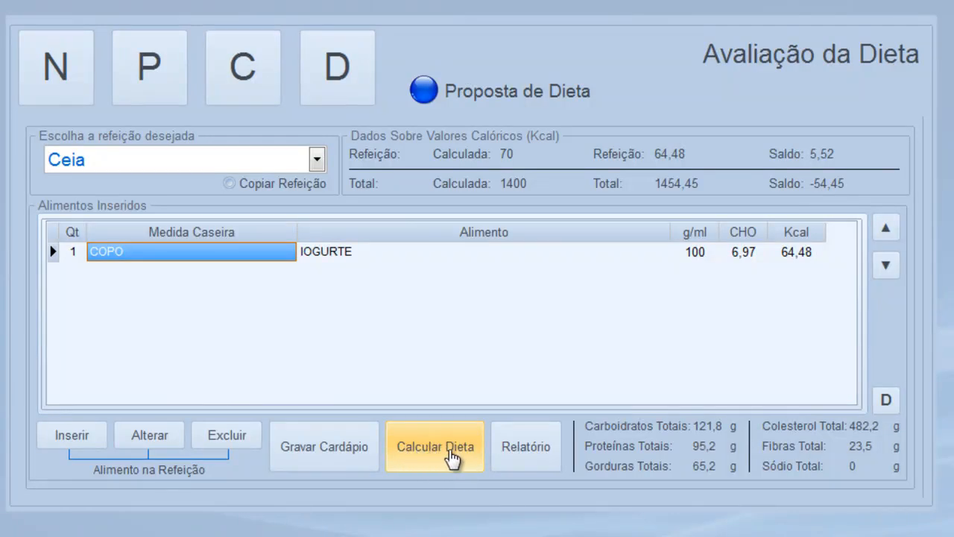
# Calculate the diet, check nutrient totals, then view caloric distribution: 1454,45 kcal vs planned 1400
pyautogui.click(452, 456)
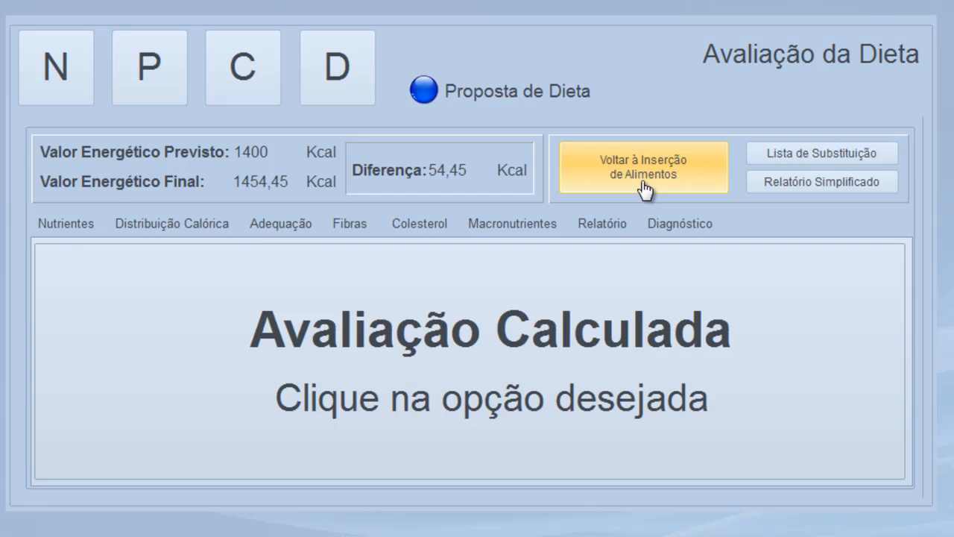
pyautogui.click(85, 224)
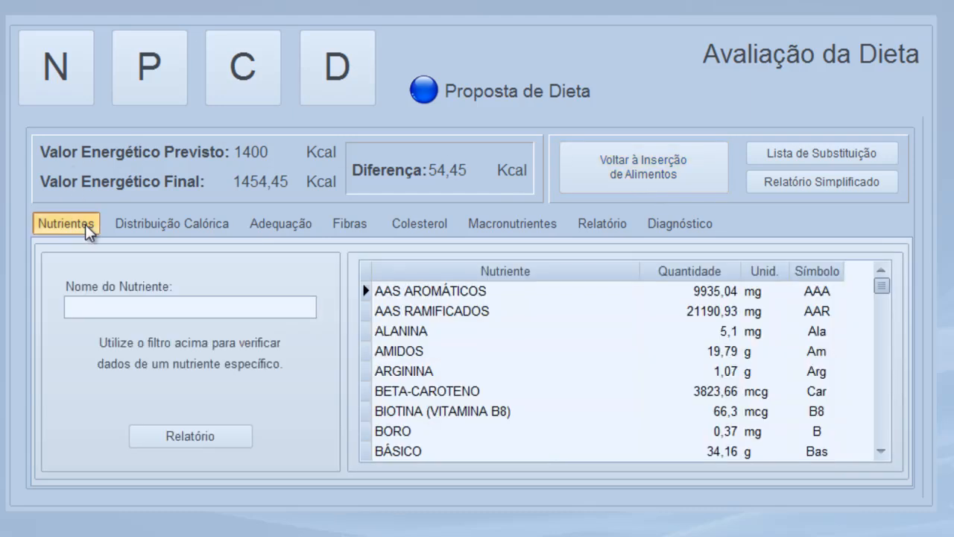
pyautogui.moveTo(882, 451); pyautogui.dragTo(882, 451)
pyautogui.click(175, 225)
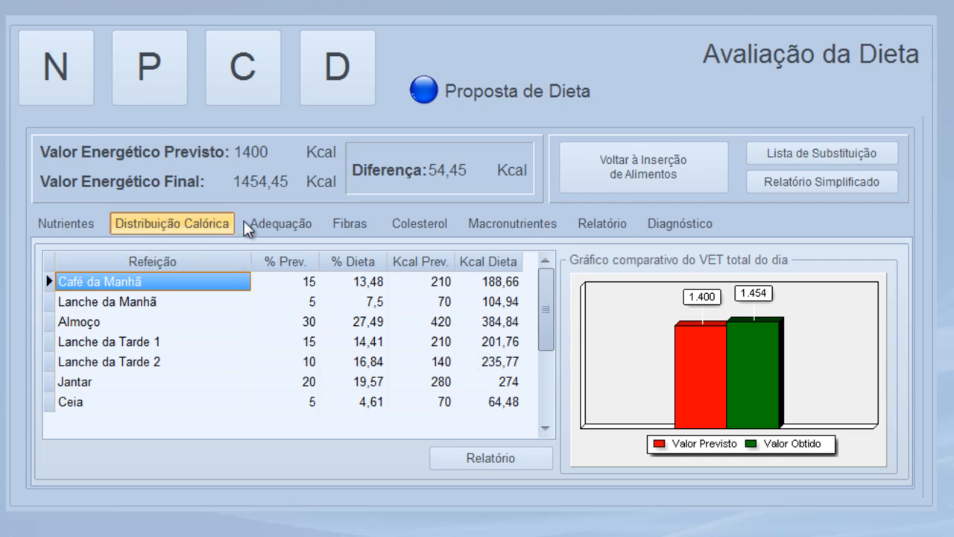
# Check adequacy against DRI/AI - MULHERES 19 - 30, then view fibre: 23,48 g of 30 g (78,27%)
pyautogui.click(263, 223)
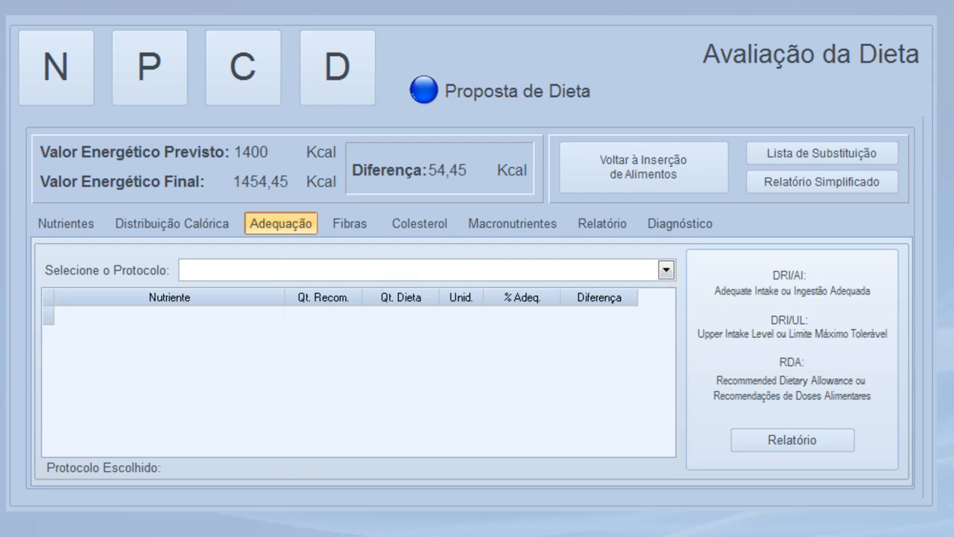
pyautogui.click(666, 271)
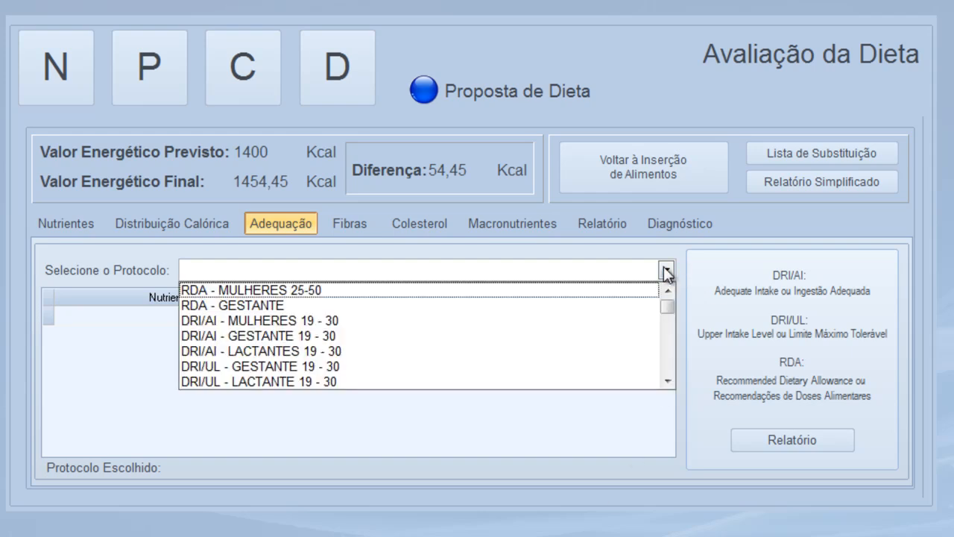
pyautogui.click(246, 321)
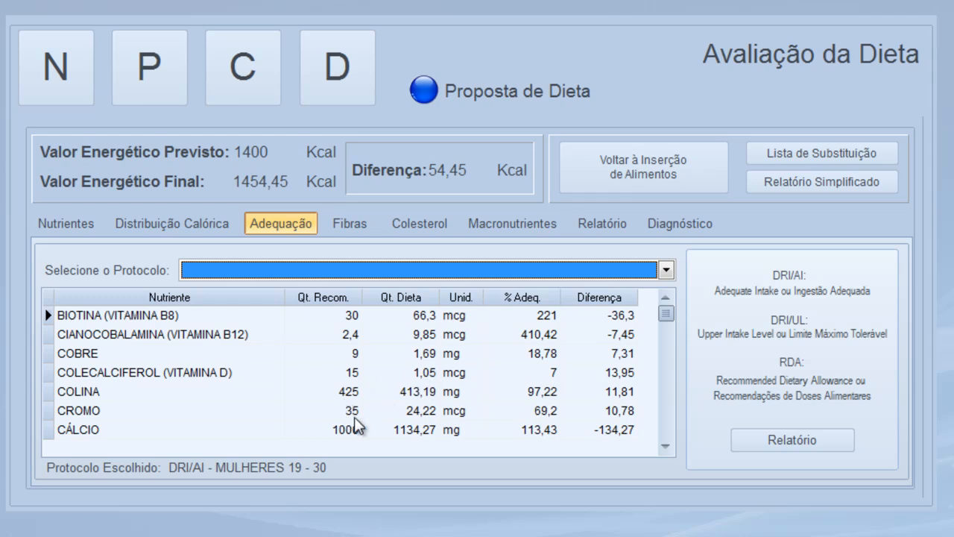
pyautogui.click(663, 448)
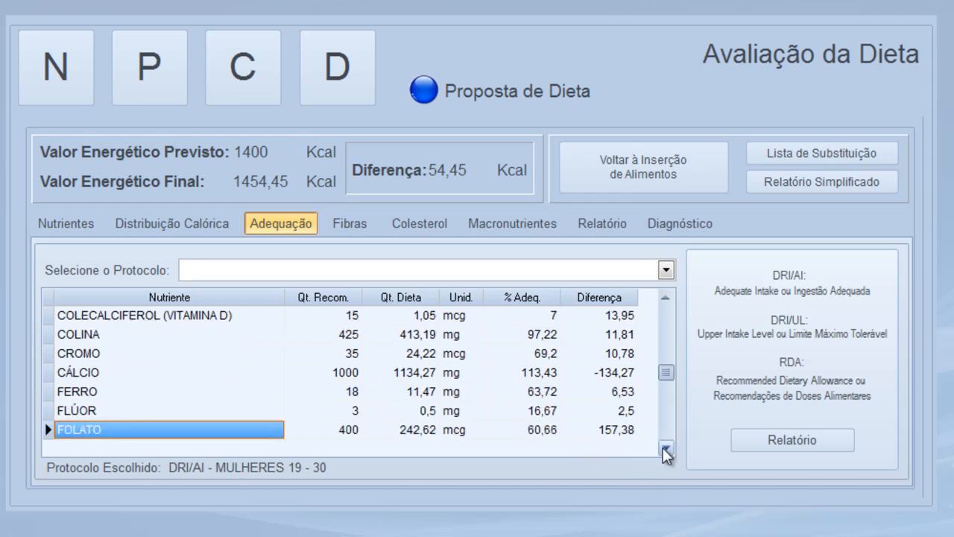
pyautogui.click(663, 447)
pyautogui.click(663, 448)
pyautogui.click(663, 448)
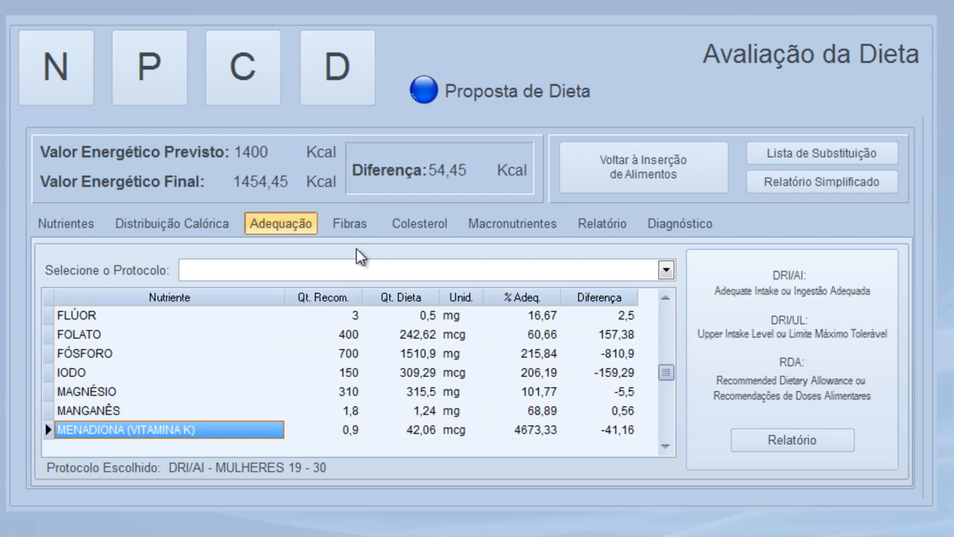
pyautogui.click(354, 228)
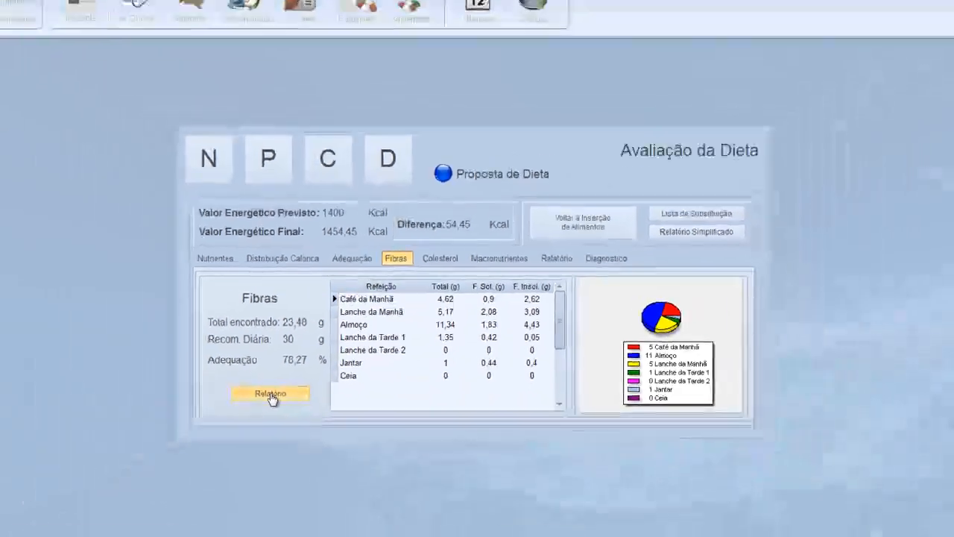
# Review cholesterol and macronutrient breakdowns, then open the Relatório Simplificado (CHO 121,86 g, LIP 65,18 g)
pyautogui.click(271, 395)
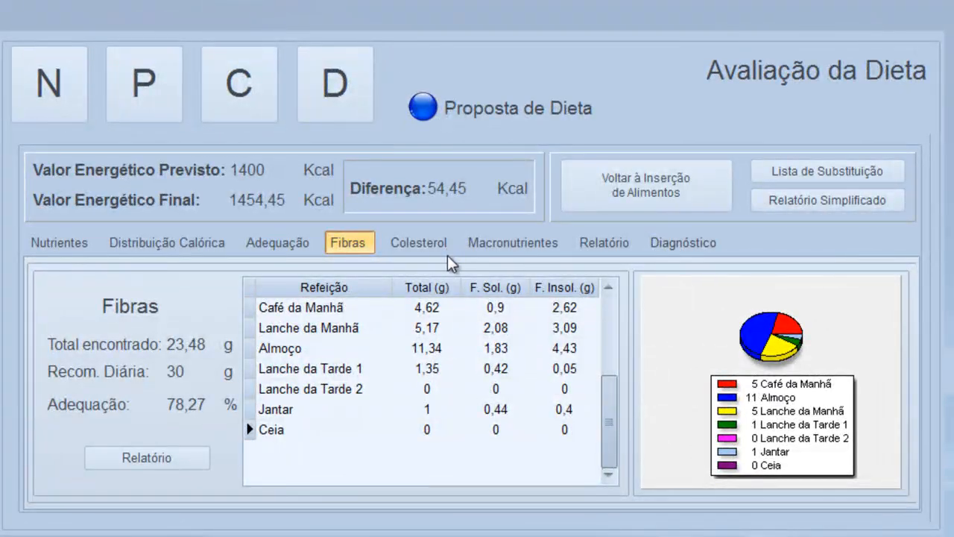
pyautogui.click(424, 244)
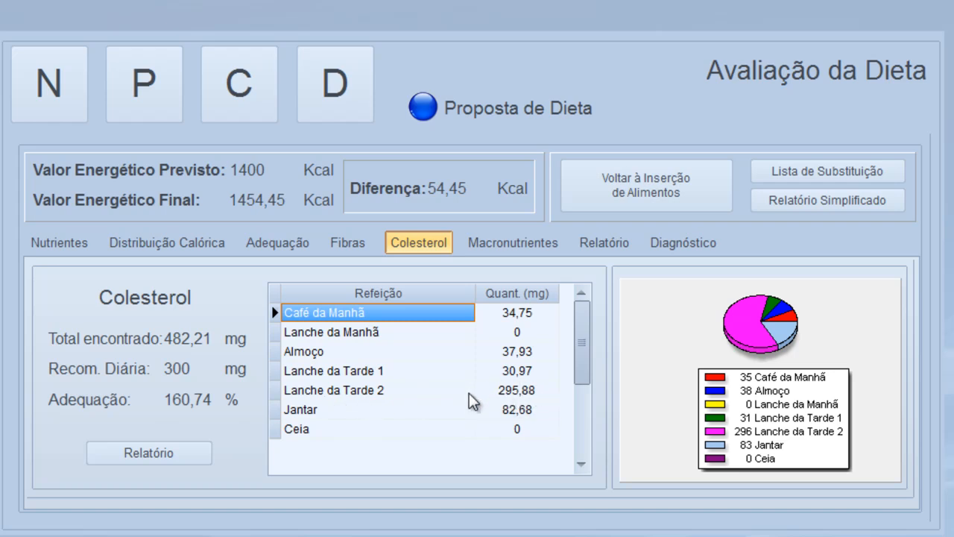
pyautogui.click(521, 247)
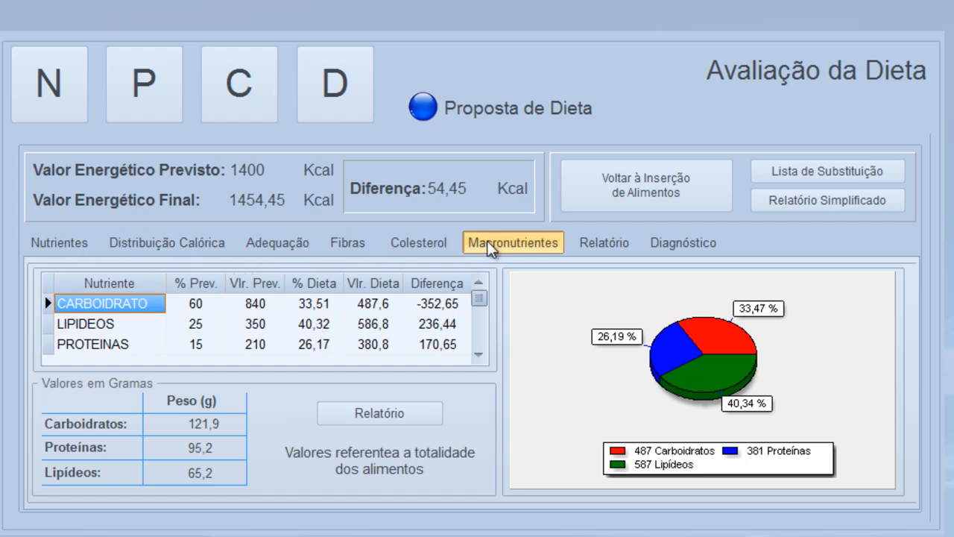
pyautogui.click(799, 205)
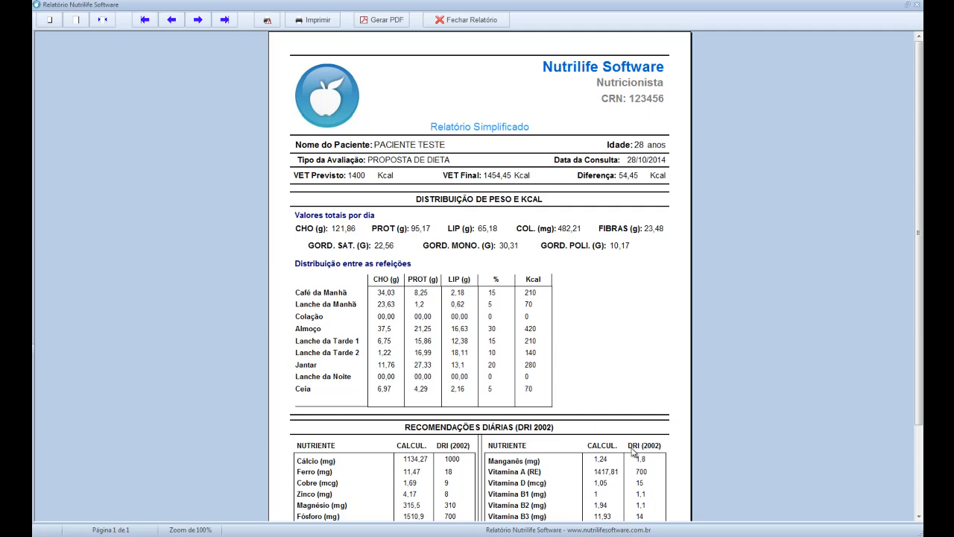
# Close the report and show Café da Manhã's PÃO INTEGRAL, QUEIJO COTTAGE and MELÃO (188,66 kcal)
pyautogui.click(919, 517)
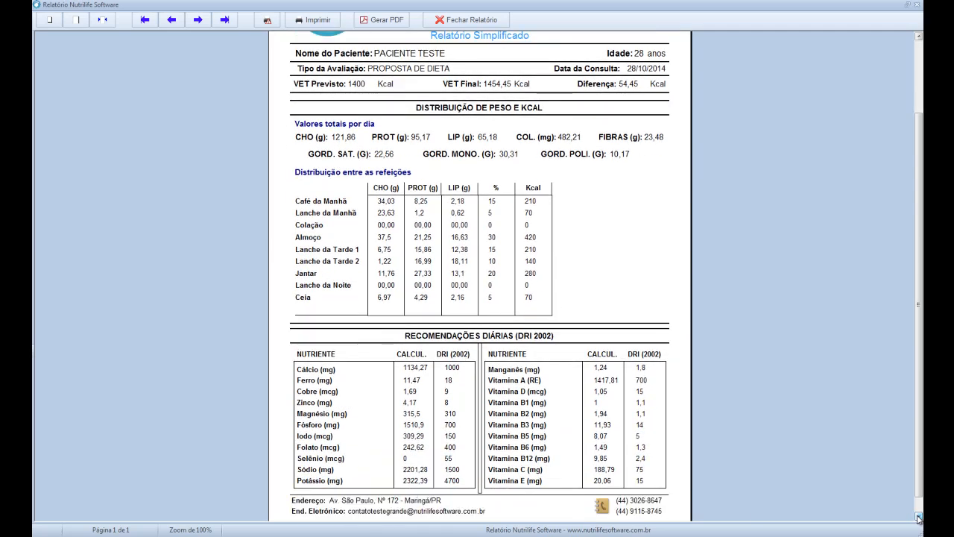
pyautogui.click(919, 519)
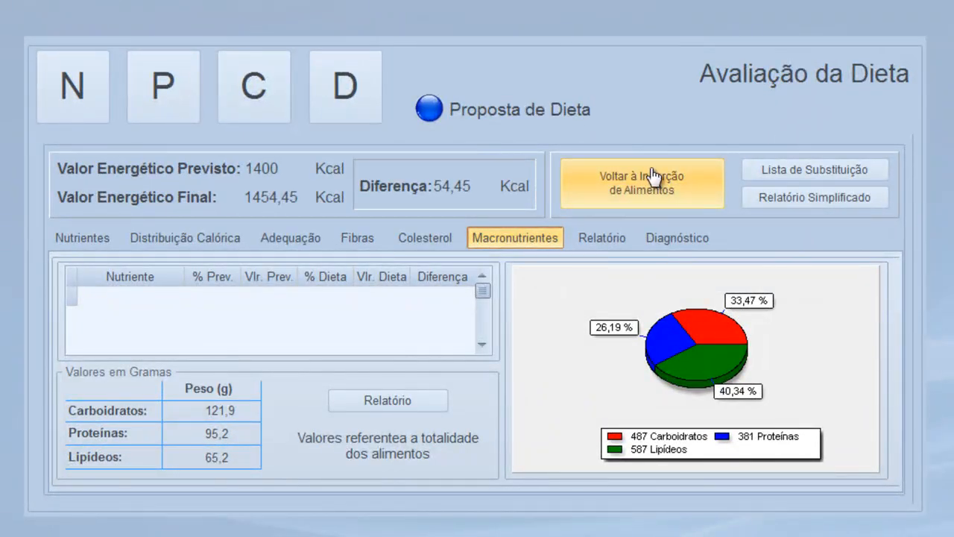
pyautogui.click(642, 187)
pyautogui.click(325, 179)
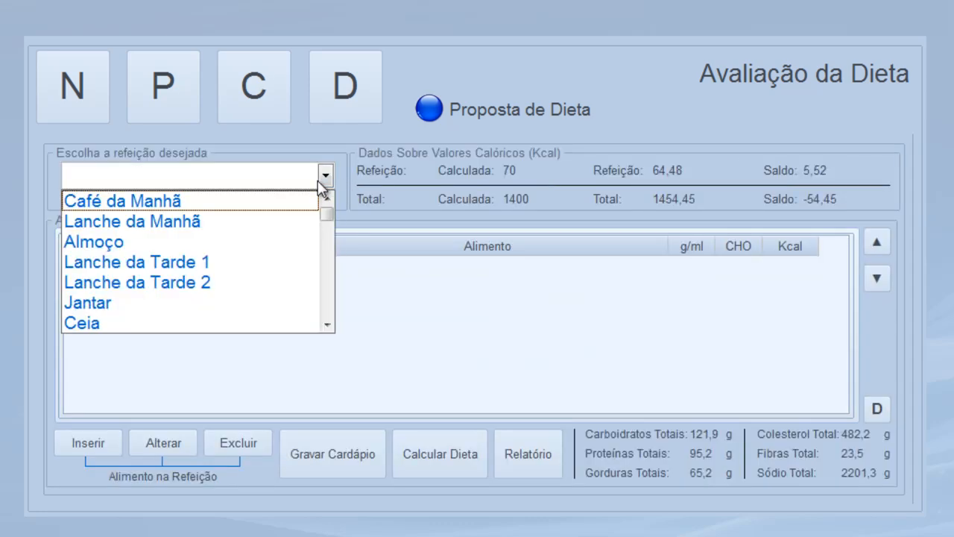
pyautogui.click(170, 197)
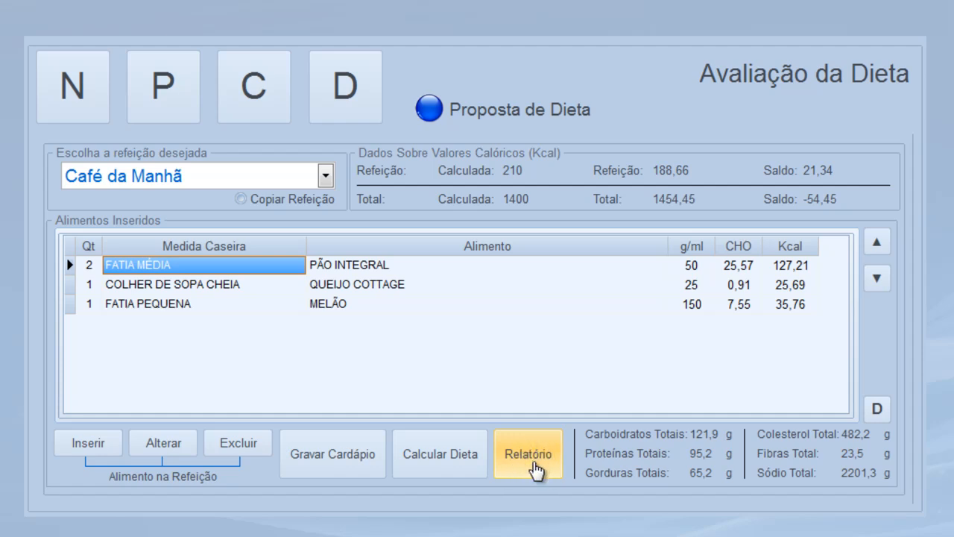
# Generate the food list report with a custom date, excluding Kcal and carbohydrate data
pyautogui.click(536, 463)
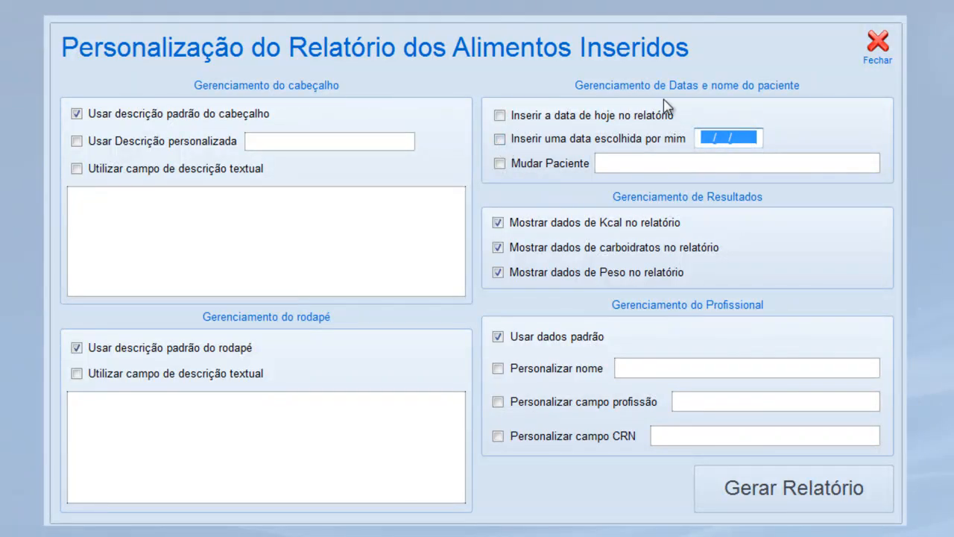
pyautogui.click(500, 139)
pyautogui.write('2')
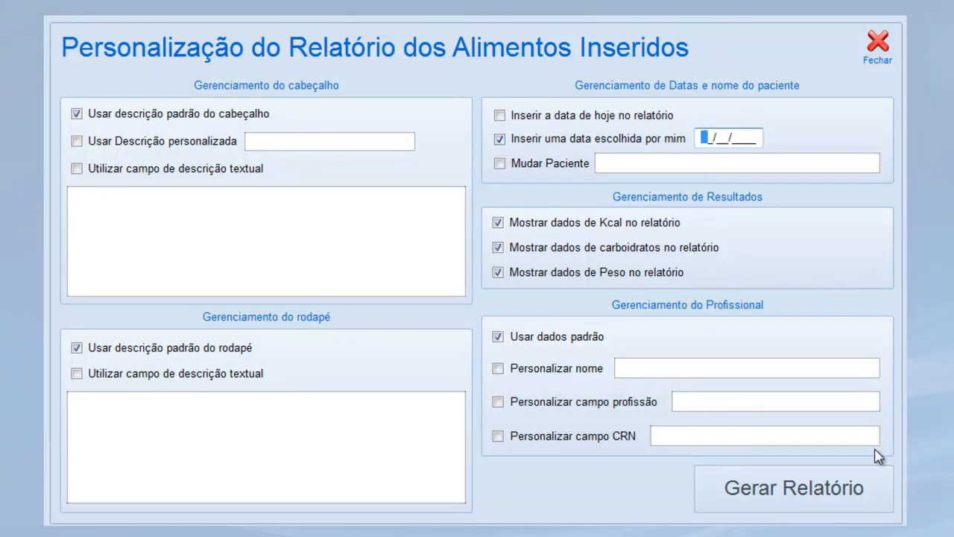
pyautogui.write('3112014')
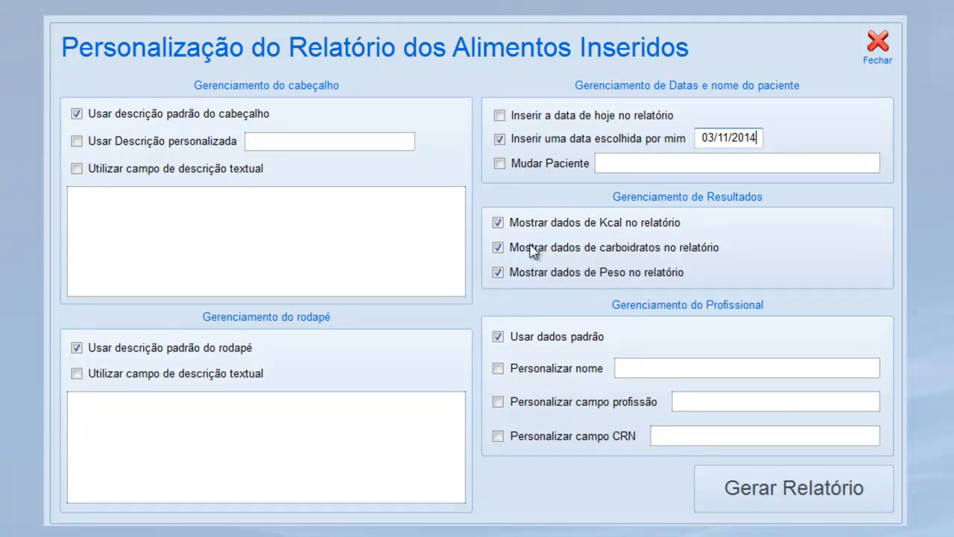
pyautogui.click(498, 248)
pyautogui.click(498, 222)
pyautogui.click(796, 501)
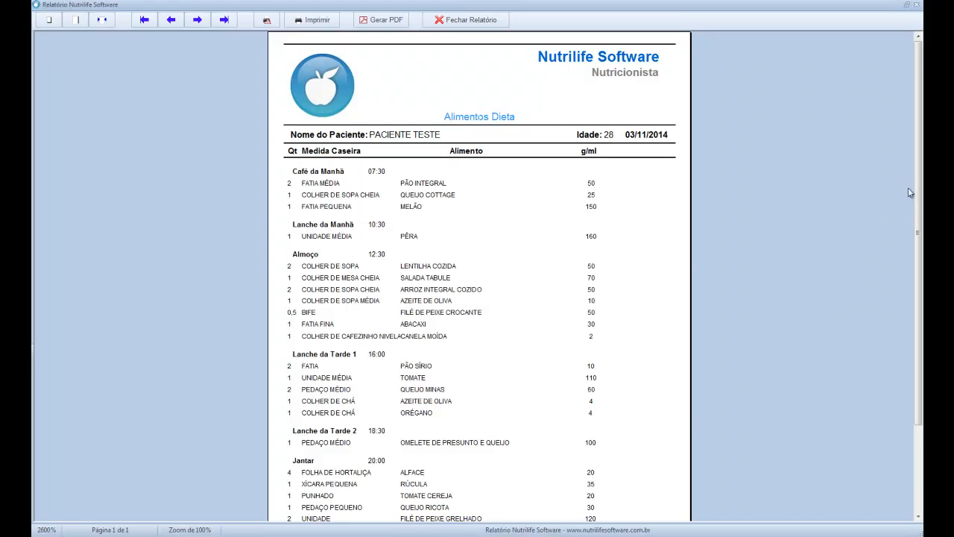
# Scroll through the Alimentos Dieta report and close the preview
pyautogui.scroll(-3, 914, 192)
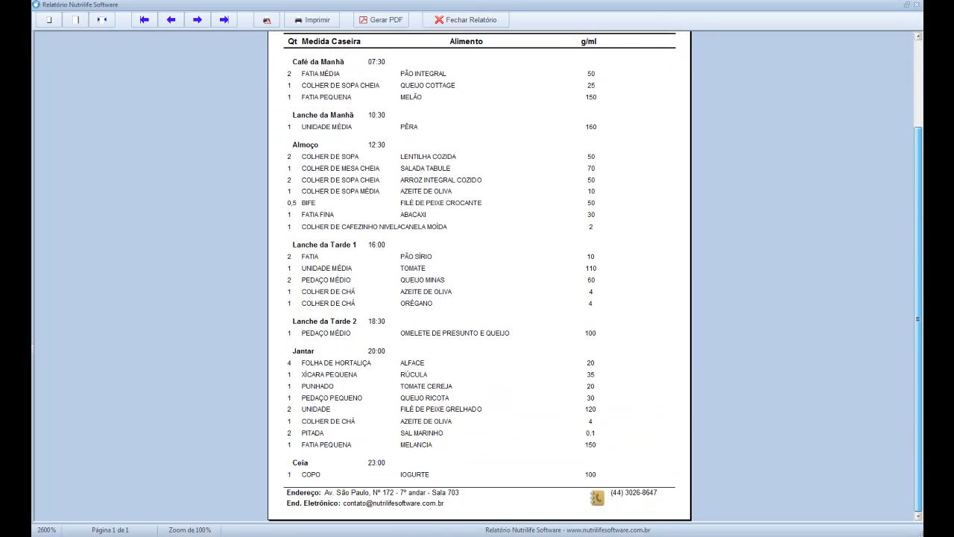
pyautogui.scroll(3, 917, 224)
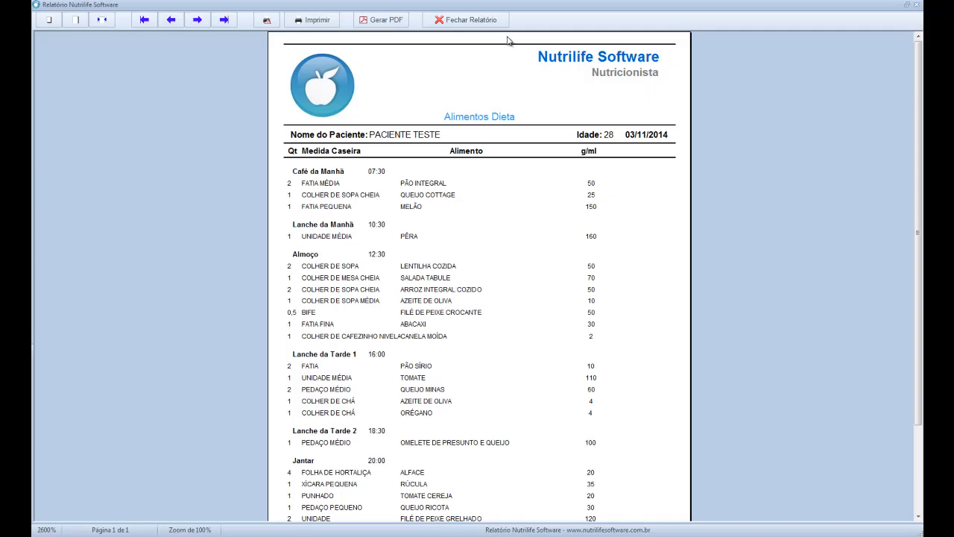
pyautogui.click(477, 20)
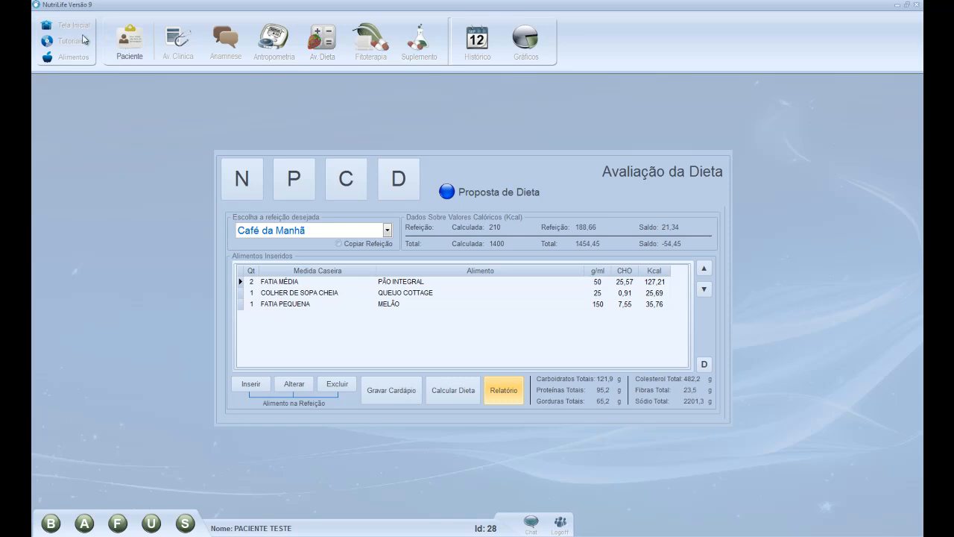
# Reopen the 28/10/2014 anthropometric evaluation and view body composition: 28,85% fat (Durnin & Womersley)
pyautogui.click(52, 29)
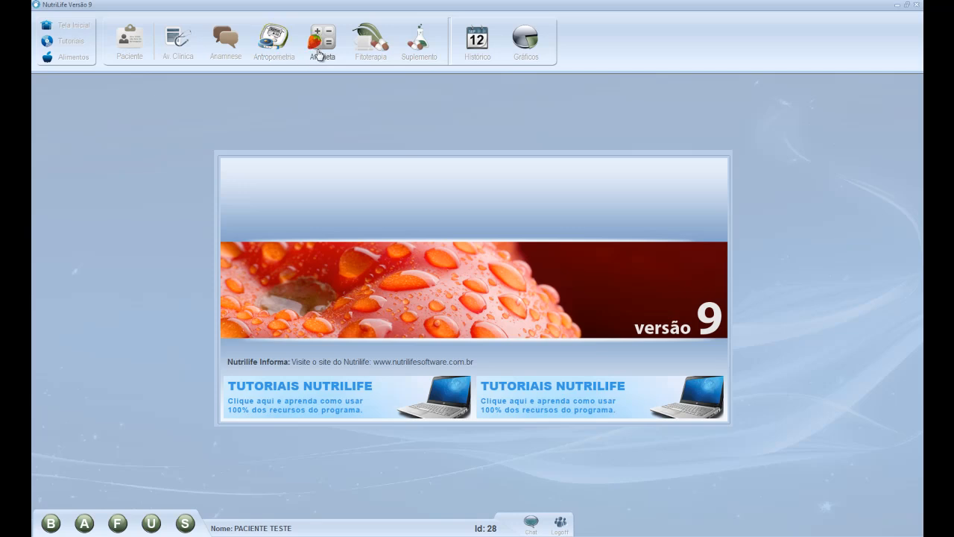
pyautogui.click(484, 48)
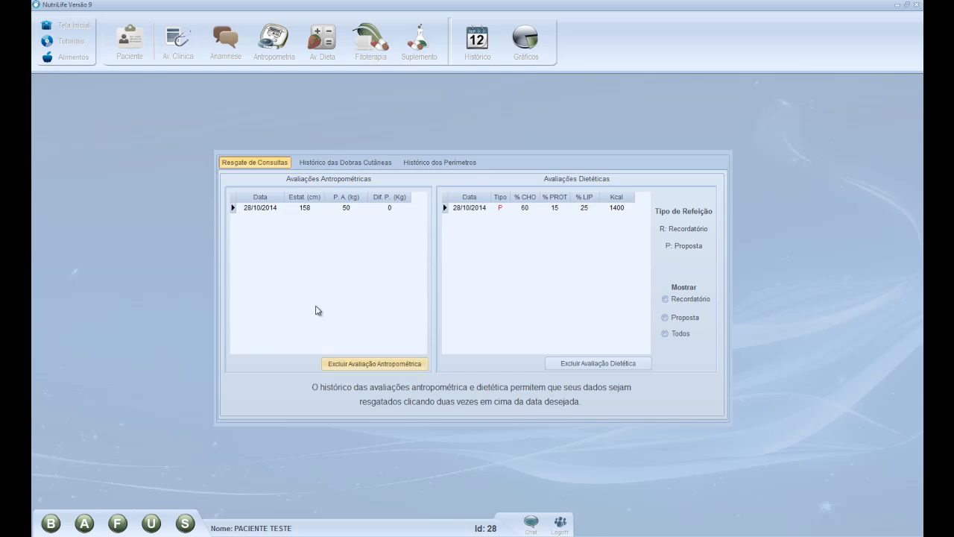
pyautogui.doubleClick(308, 211)
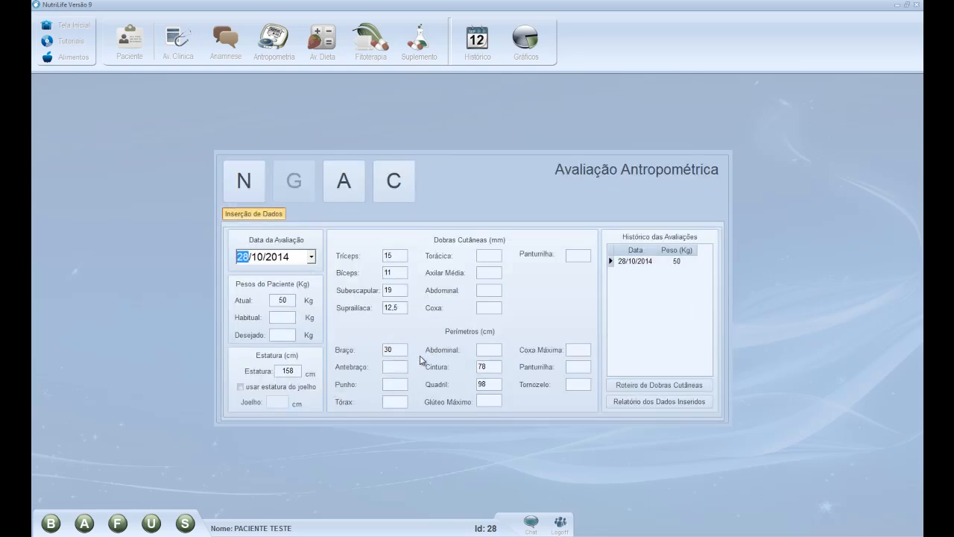
pyautogui.click(394, 183)
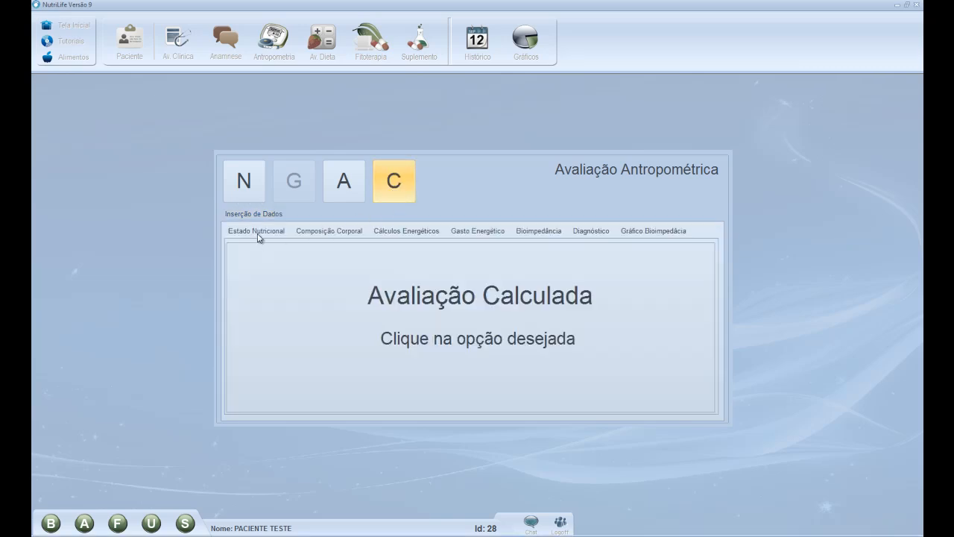
pyautogui.click(258, 232)
pyautogui.click(297, 233)
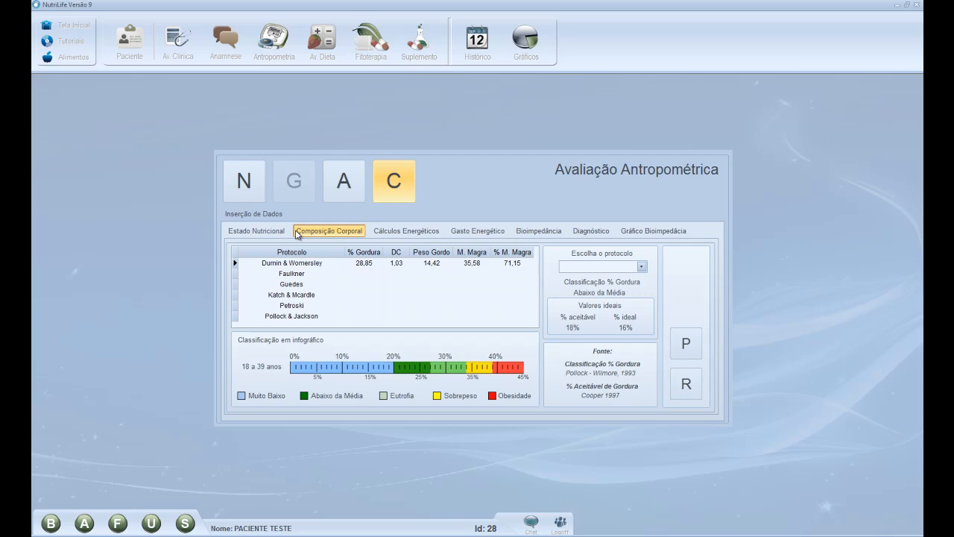
pyautogui.click(482, 49)
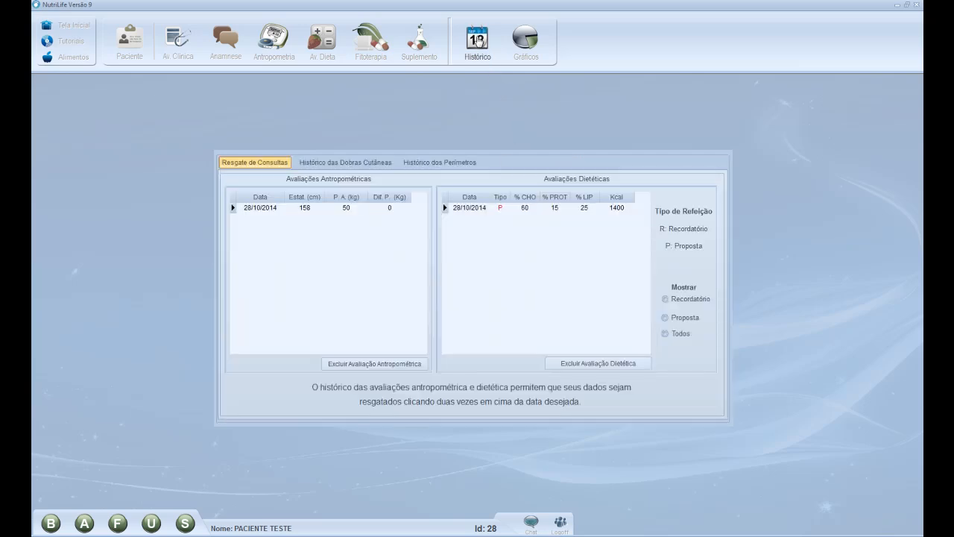
# Retrieve the 28/10/2014 diet proposal and show its Café da Manhã foods
pyautogui.doubleClick(478, 208)
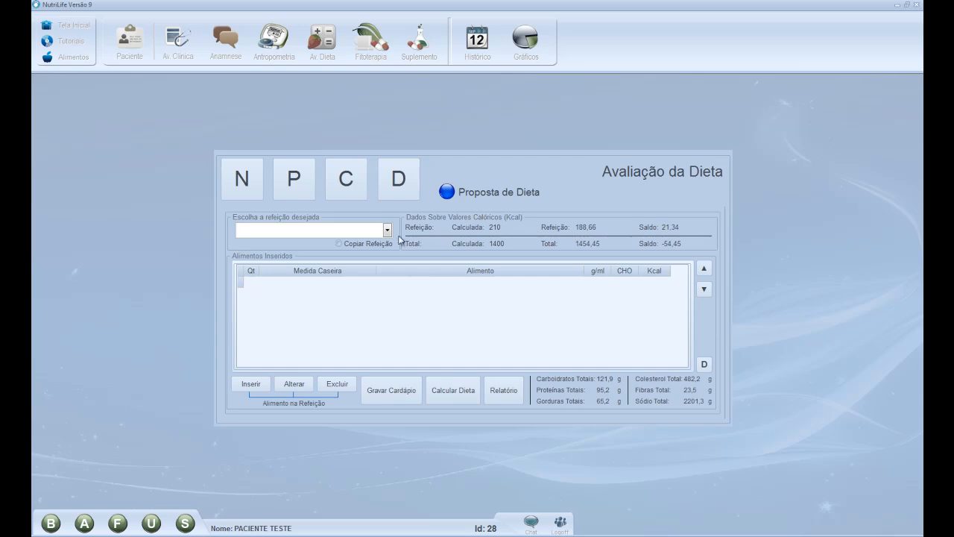
pyautogui.click(388, 231)
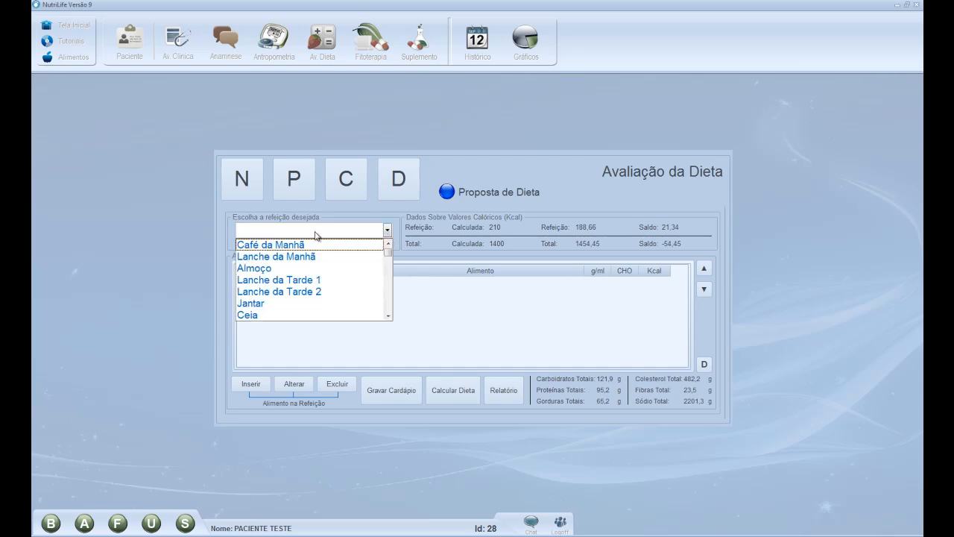
pyautogui.click(269, 246)
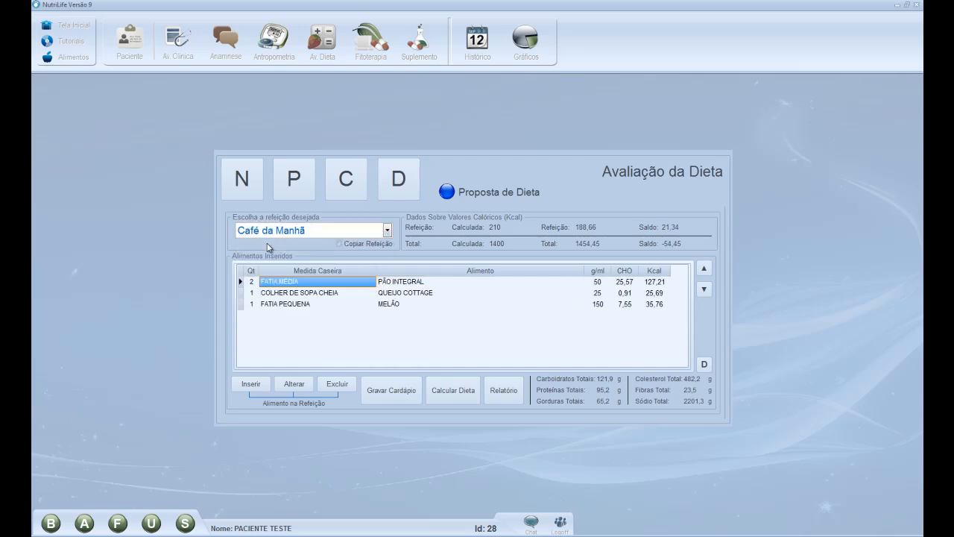
# In Fitoterapia, view the therapeutic actions of Angélica, Borragem and Calêndula
pyautogui.click(50, 31)
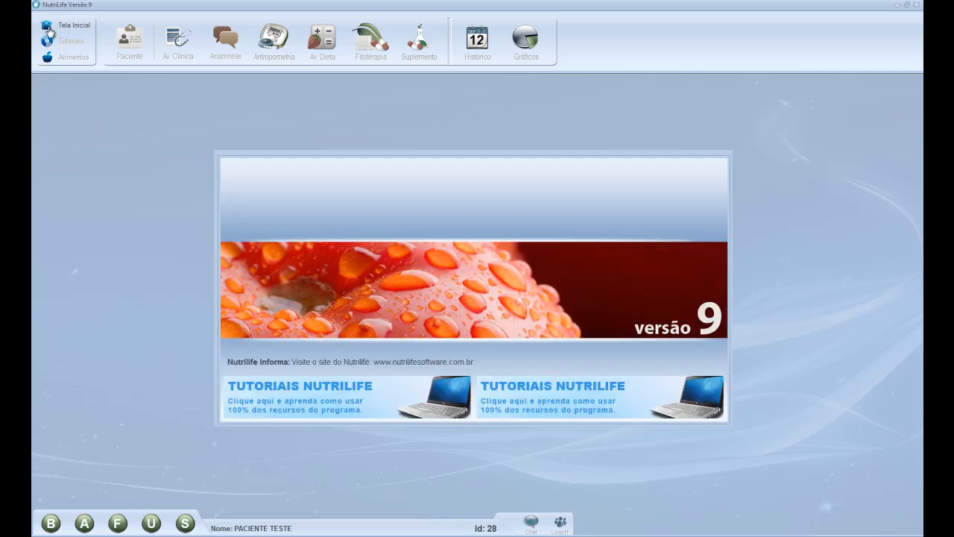
pyautogui.click(376, 57)
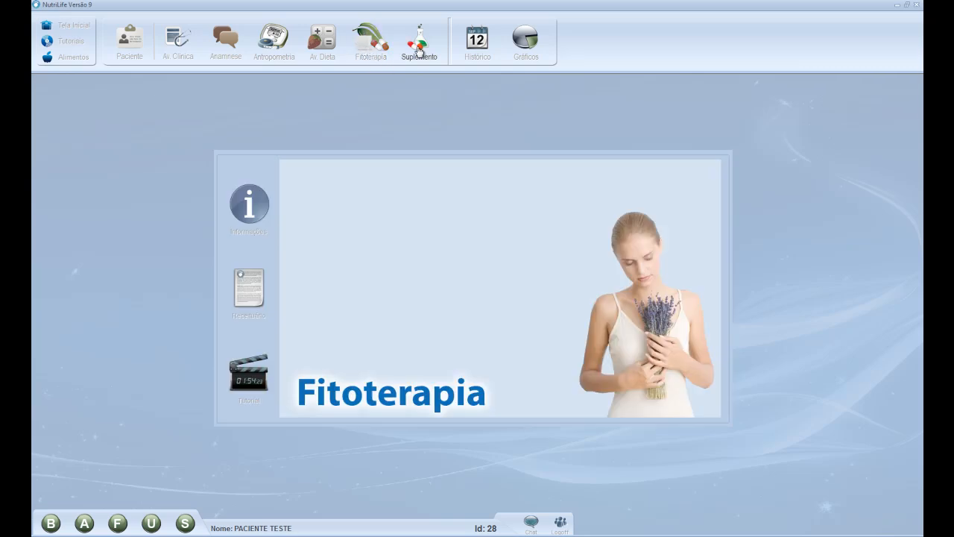
pyautogui.click(253, 207)
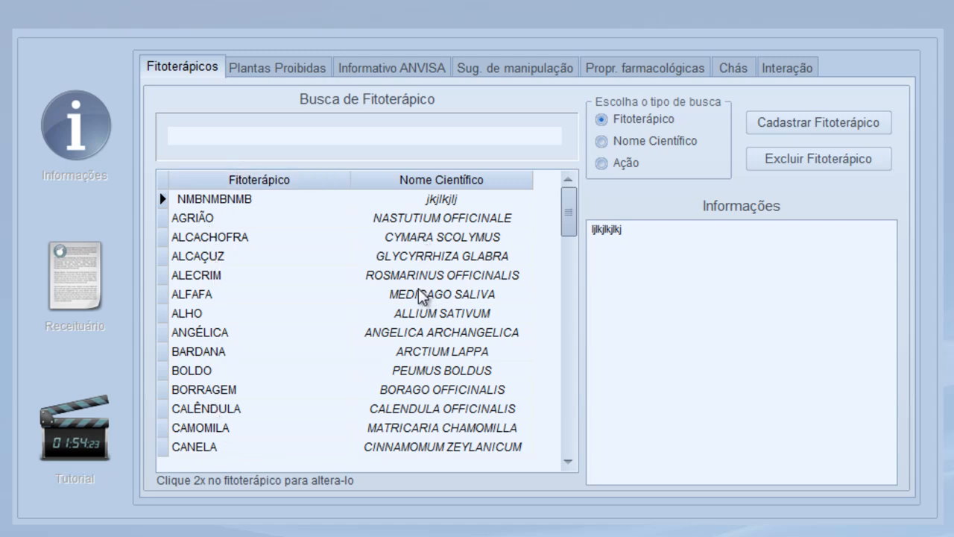
pyautogui.click(426, 334)
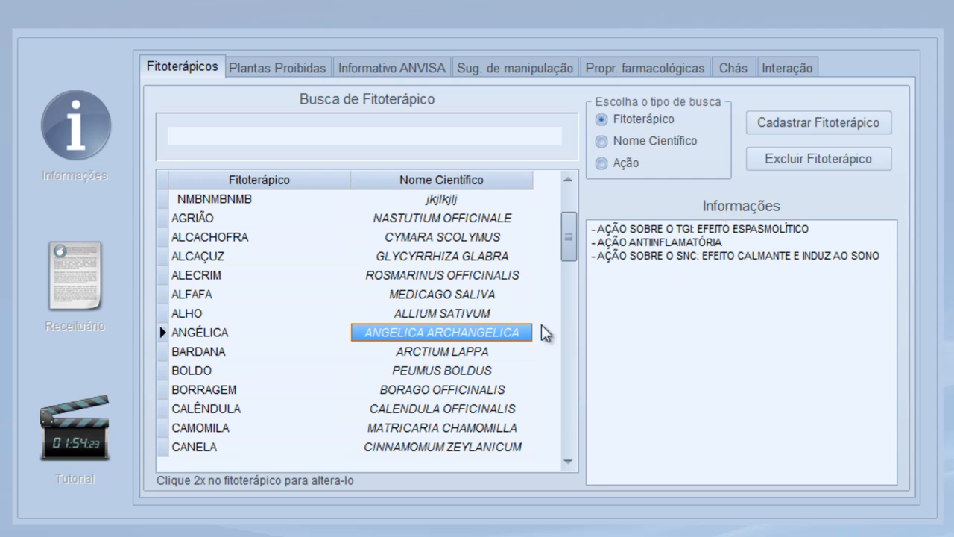
pyautogui.click(456, 396)
pyautogui.click(446, 410)
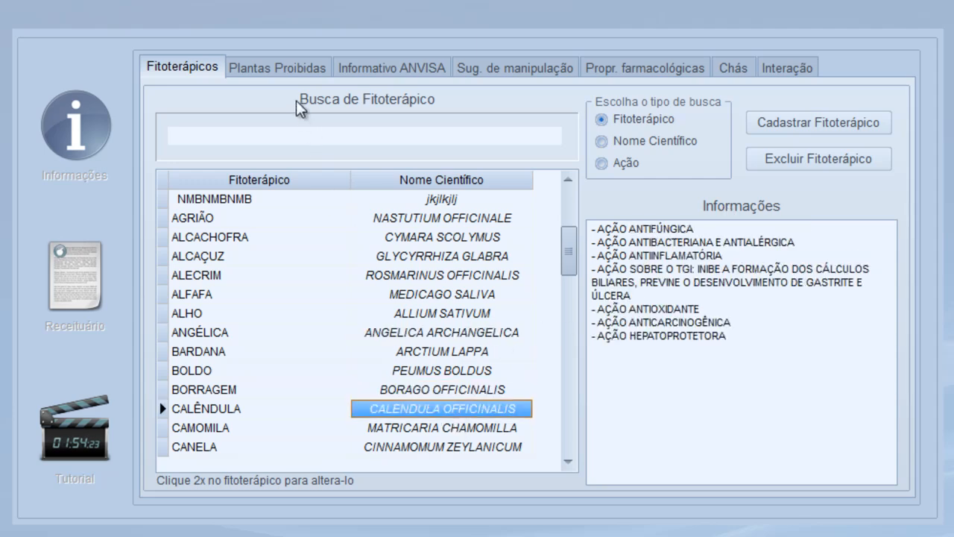
# Open the prohibited plants list and select the note text in its second and third lines
pyautogui.click(276, 67)
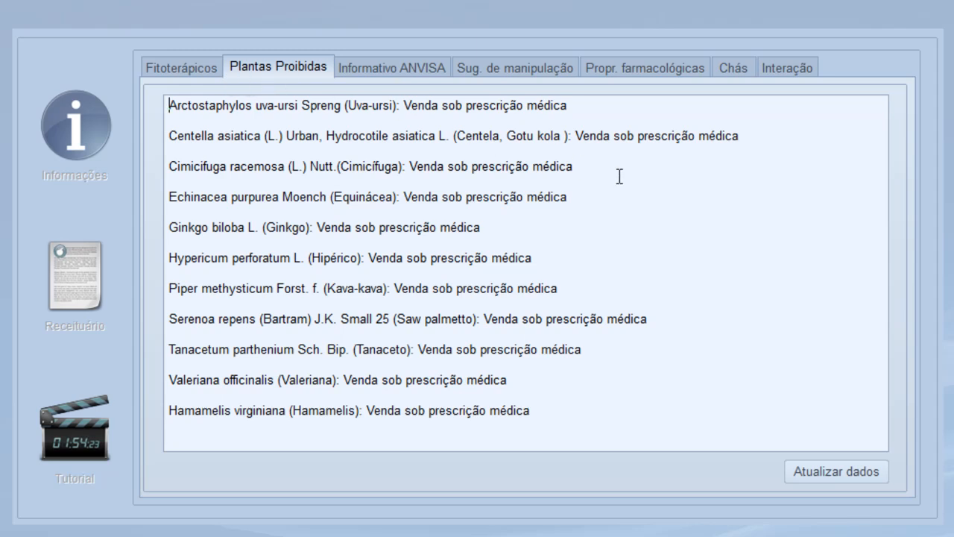
pyautogui.moveTo(636, 137); pyautogui.dragTo(741, 140)
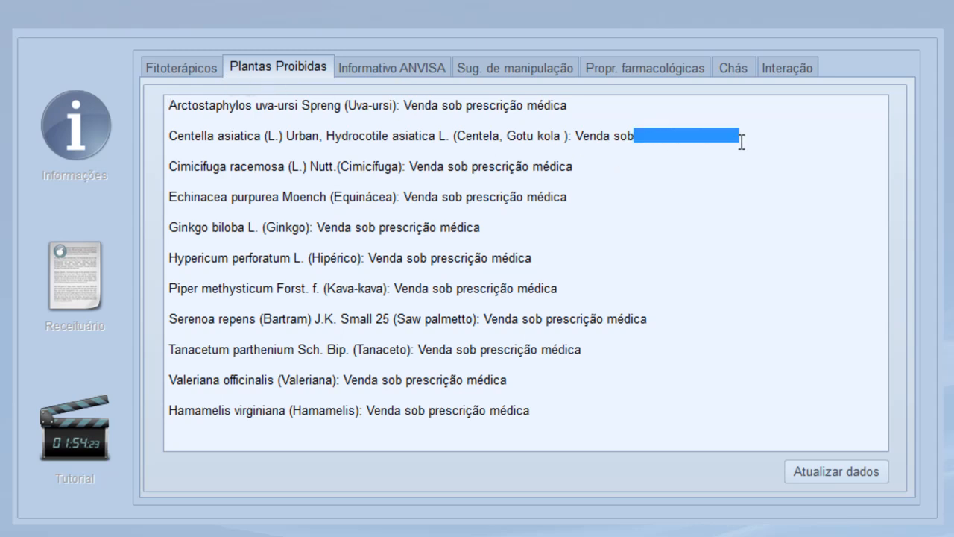
pyautogui.click(735, 156)
pyautogui.moveTo(472, 166); pyautogui.dragTo(579, 168)
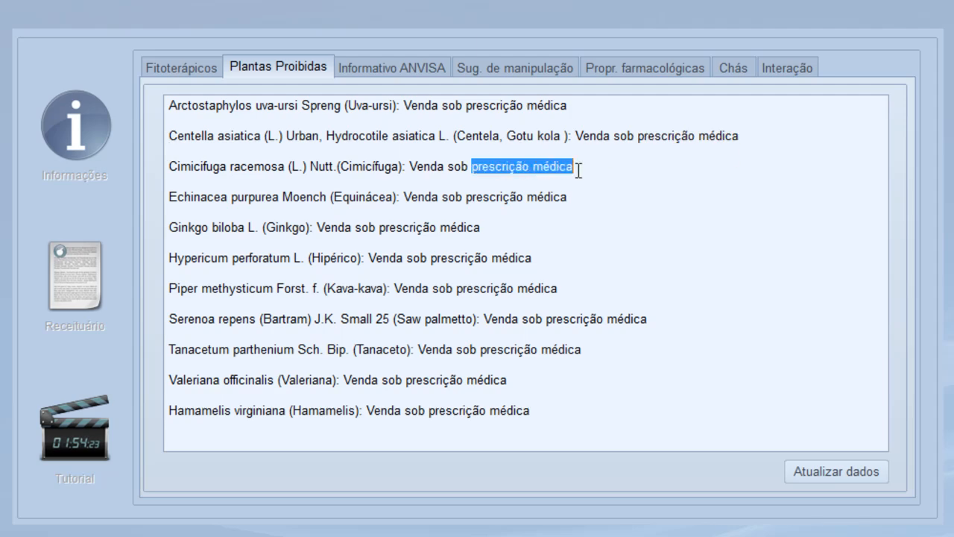
# Browse ANVISA details for Anacardium, Arctium, Baccharis, Bidens, Casearia, Cordia, Calendula and Curcuma
pyautogui.click(423, 69)
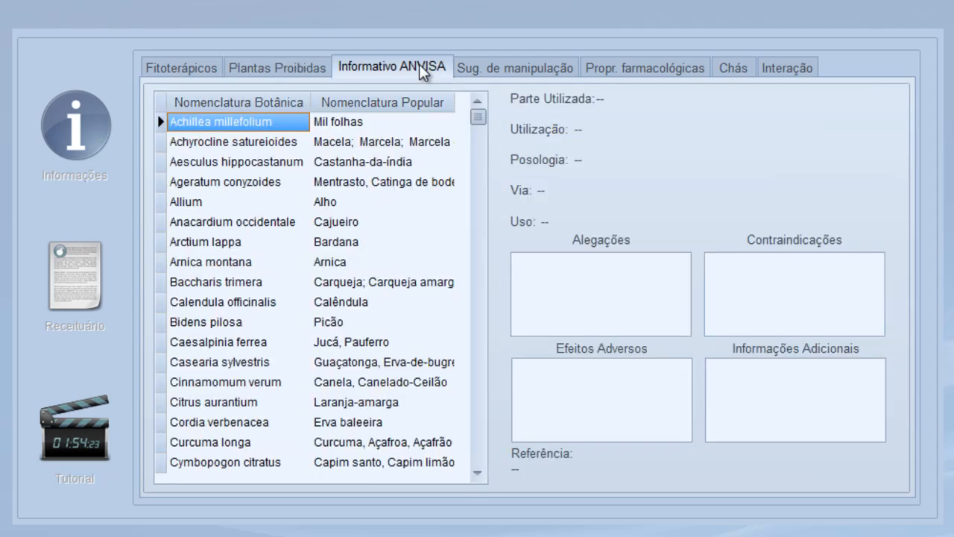
pyautogui.click(328, 230)
pyautogui.click(335, 244)
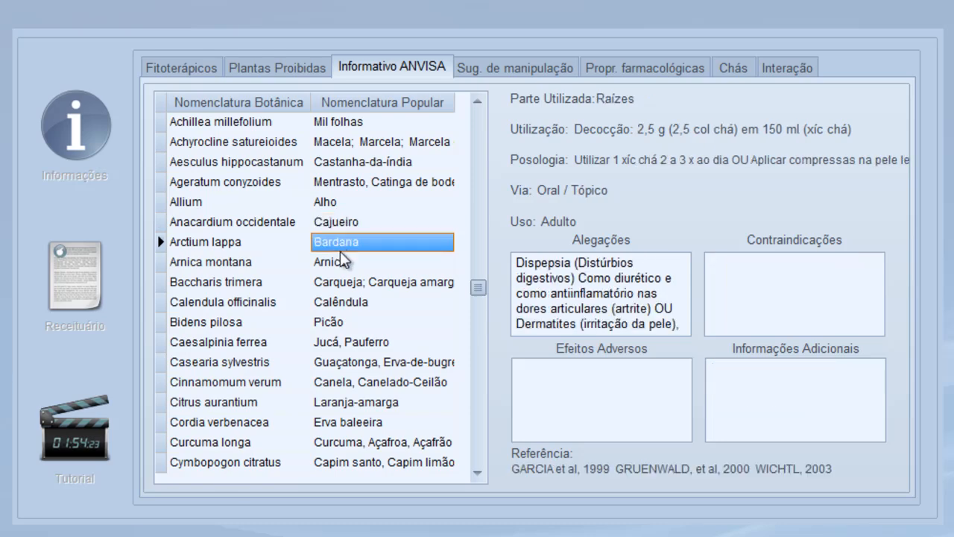
pyautogui.click(348, 284)
pyautogui.click(352, 324)
pyautogui.click(362, 362)
pyautogui.click(362, 423)
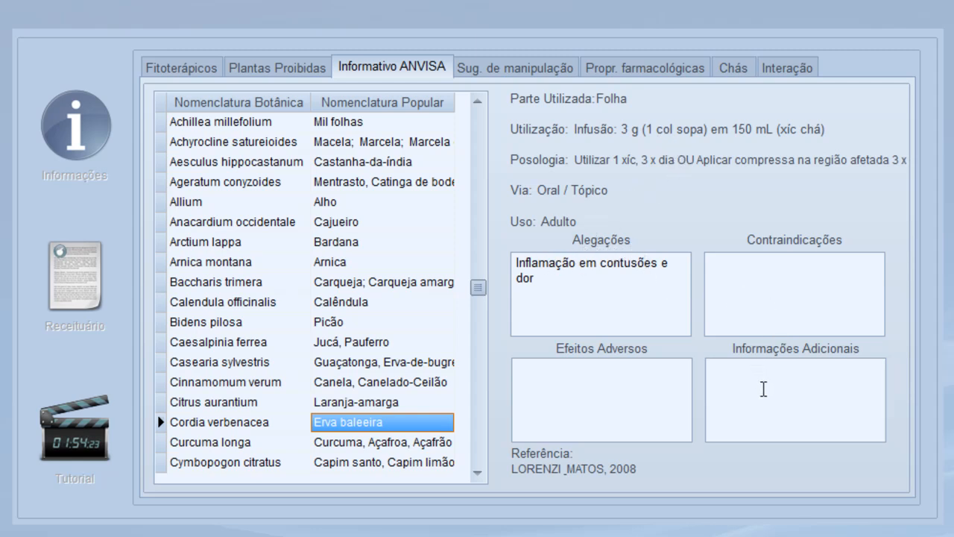
pyautogui.click(390, 322)
pyautogui.click(375, 305)
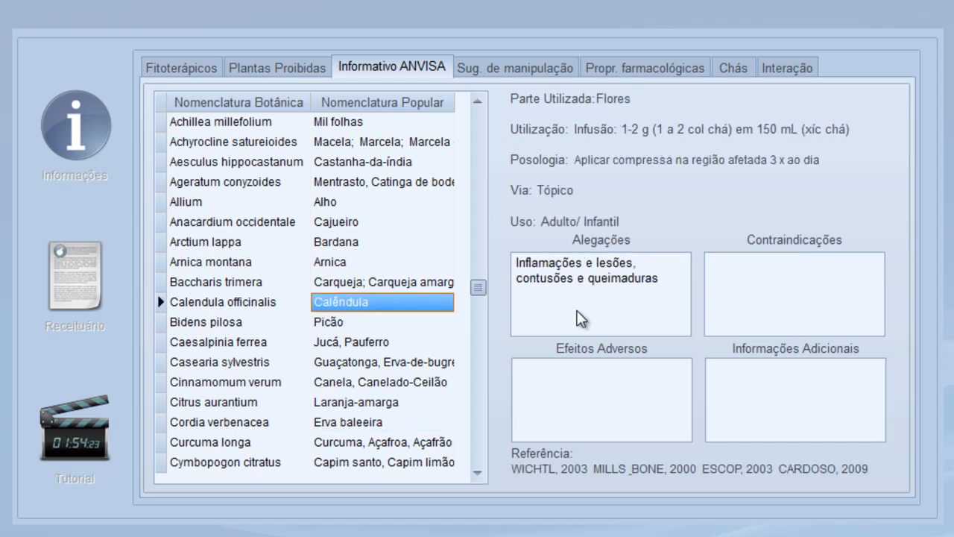
pyautogui.click(409, 443)
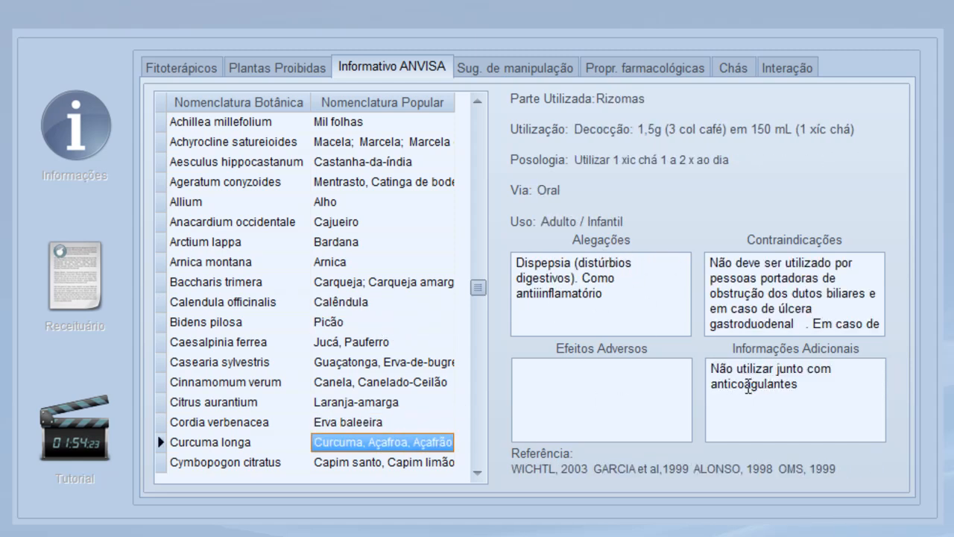
# View the ANSIEDADE E INSÔNIA I formula and properties of Alecrim, Alho, Arnica and Alfafa
pyautogui.click(501, 68)
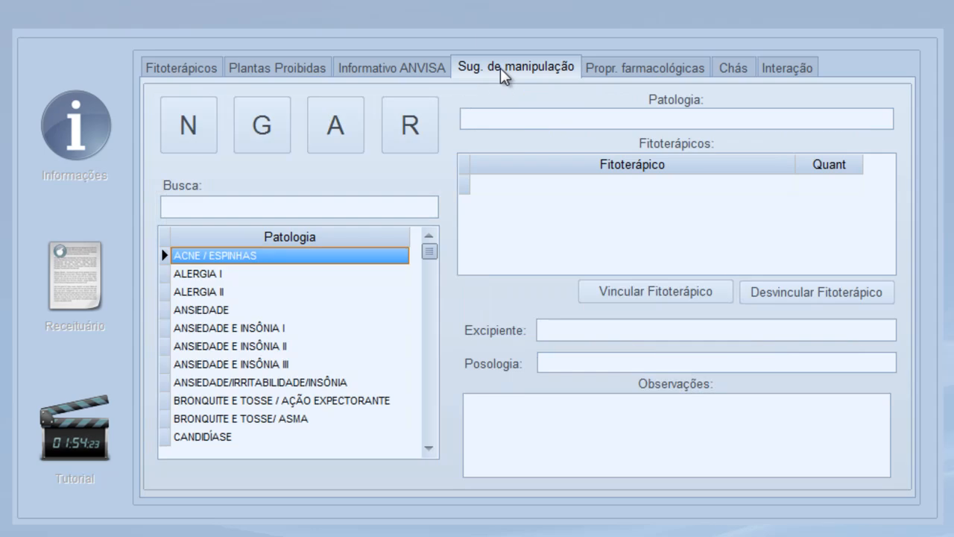
pyautogui.click(249, 326)
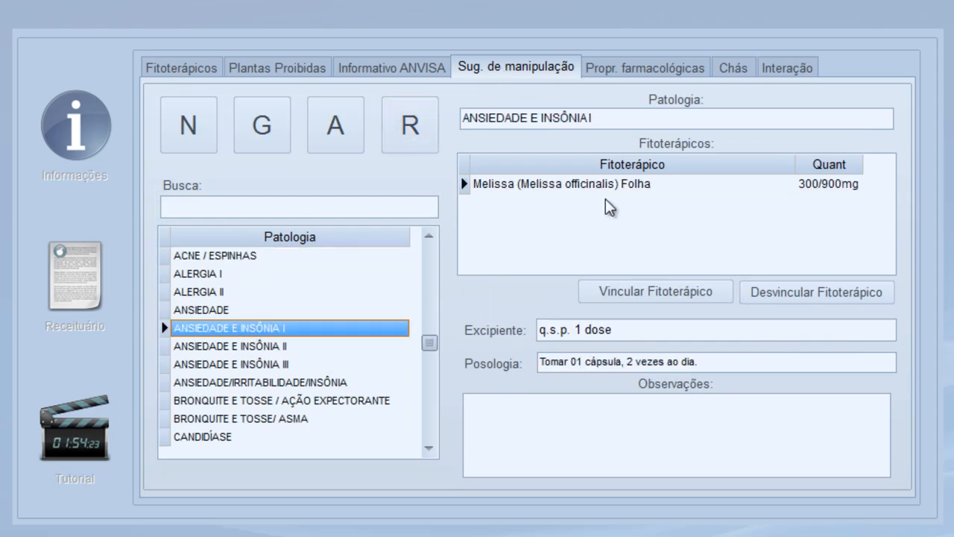
pyautogui.click(666, 66)
pyautogui.click(293, 289)
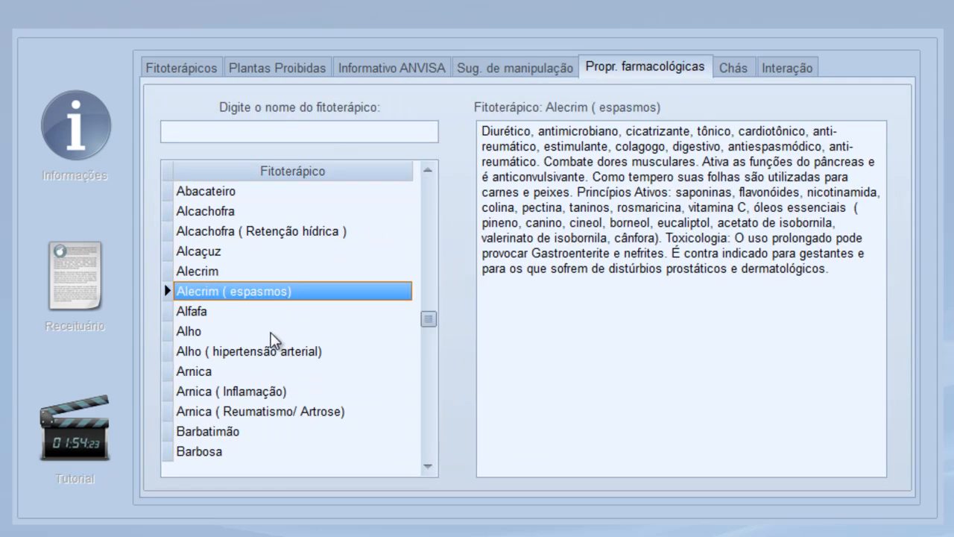
pyautogui.click(272, 332)
pyautogui.click(266, 393)
pyautogui.click(289, 311)
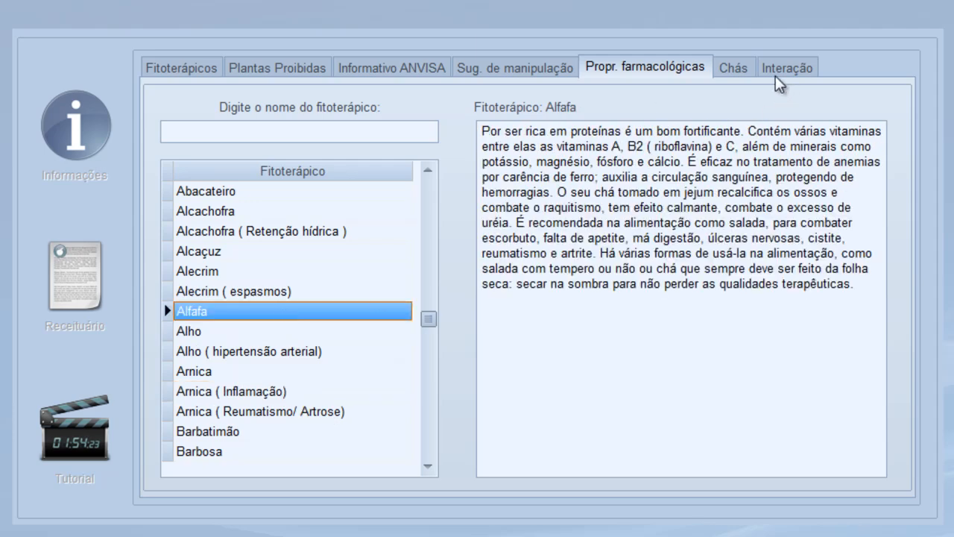
# View the purposes of ALFAZEMA, BANCHÁ and CAMOMILA medicinal teas
pyautogui.click(747, 68)
pyautogui.click(302, 300)
pyautogui.click(298, 357)
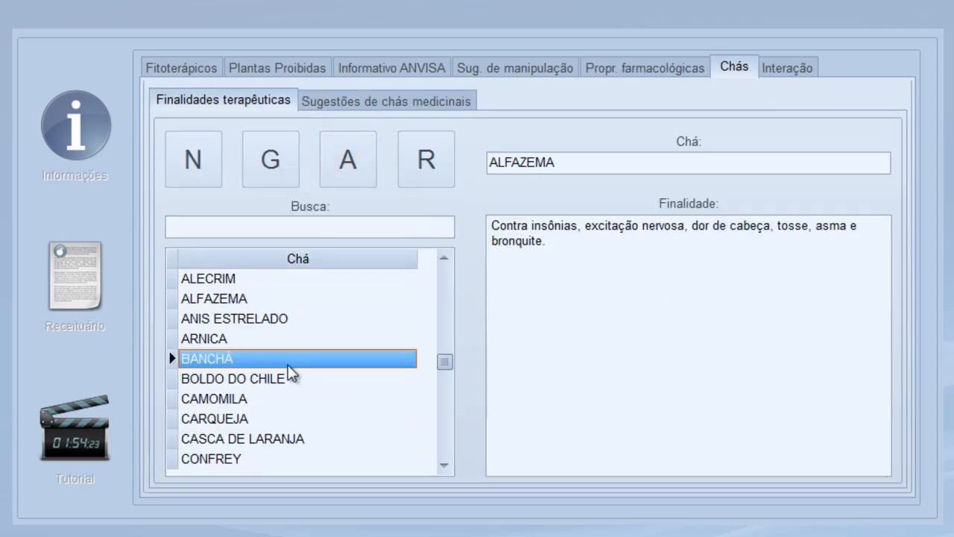
pyautogui.click(288, 398)
# Review herb–drug interactions from Camomila to Eucalipto, ending on Castanha da Índia, then start a new prescription
pyautogui.click(787, 68)
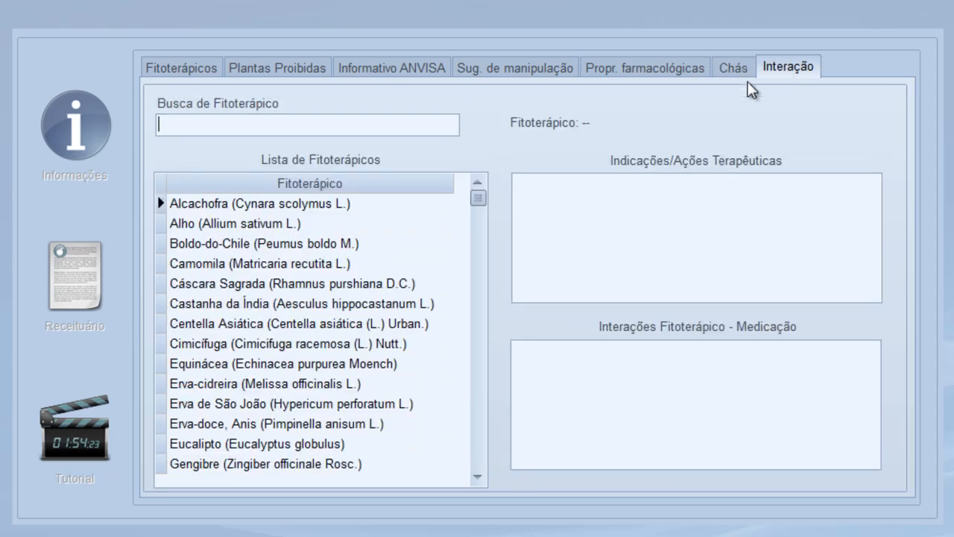
pyautogui.click(337, 265)
pyautogui.click(328, 304)
pyautogui.click(327, 343)
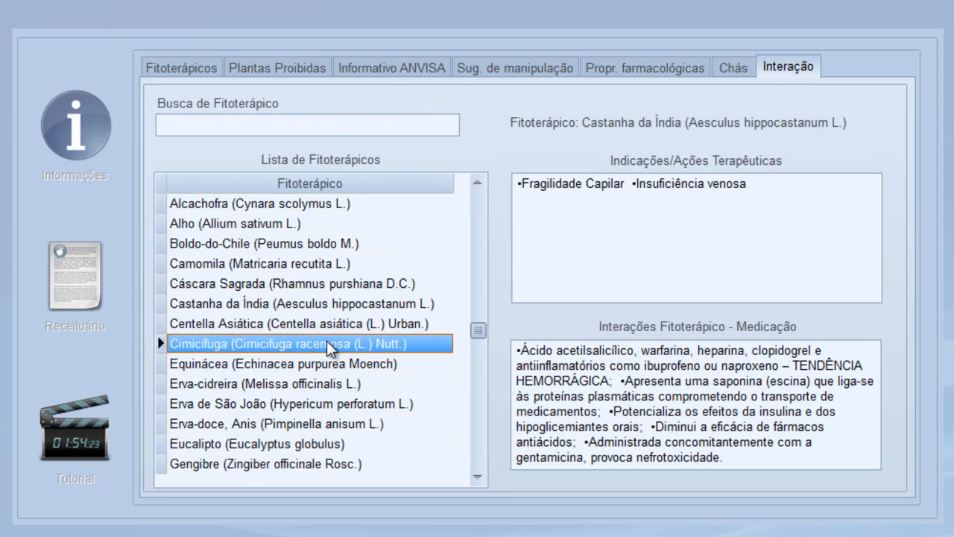
pyautogui.click(328, 383)
pyautogui.click(326, 424)
pyautogui.click(323, 444)
pyautogui.click(328, 303)
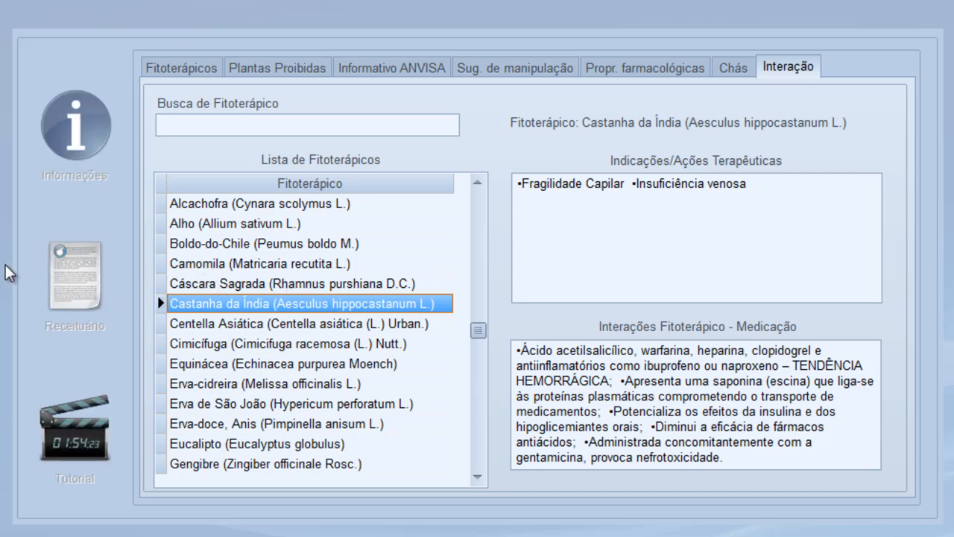
pyautogui.click(75, 287)
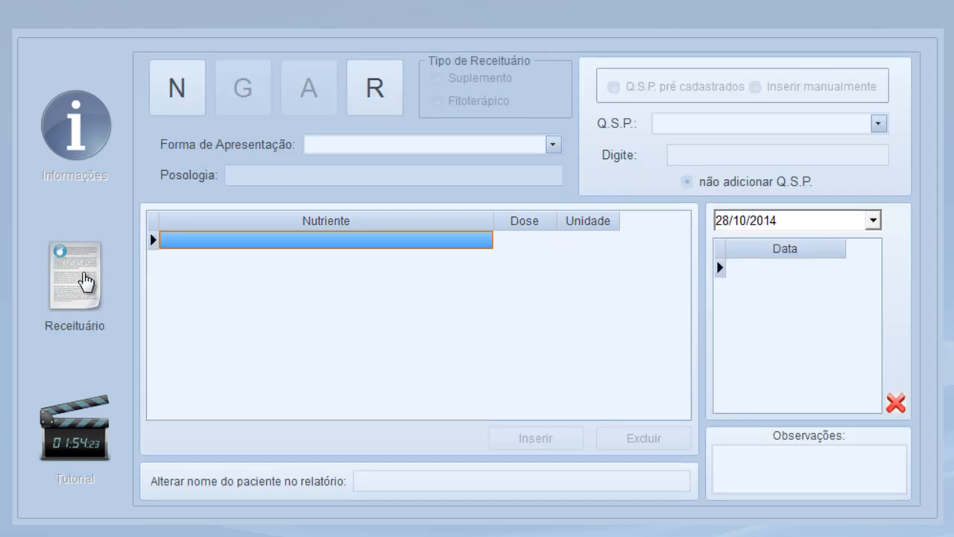
pyautogui.click(167, 93)
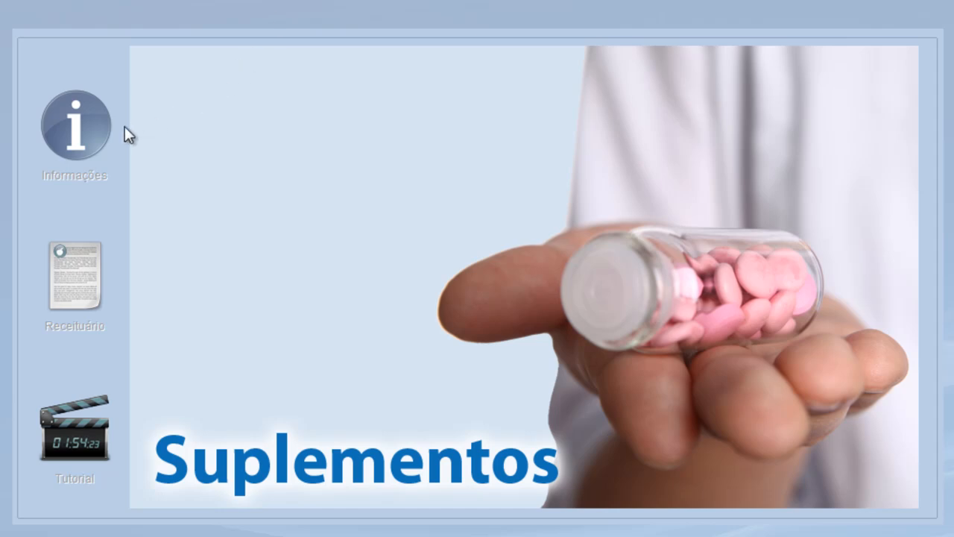
# Look up Cafeína, then view its reference values for DRI/AI and DRI/UL MULHERES 19-30
pyautogui.click(78, 153)
pyautogui.click(203, 197)
pyautogui.click(211, 233)
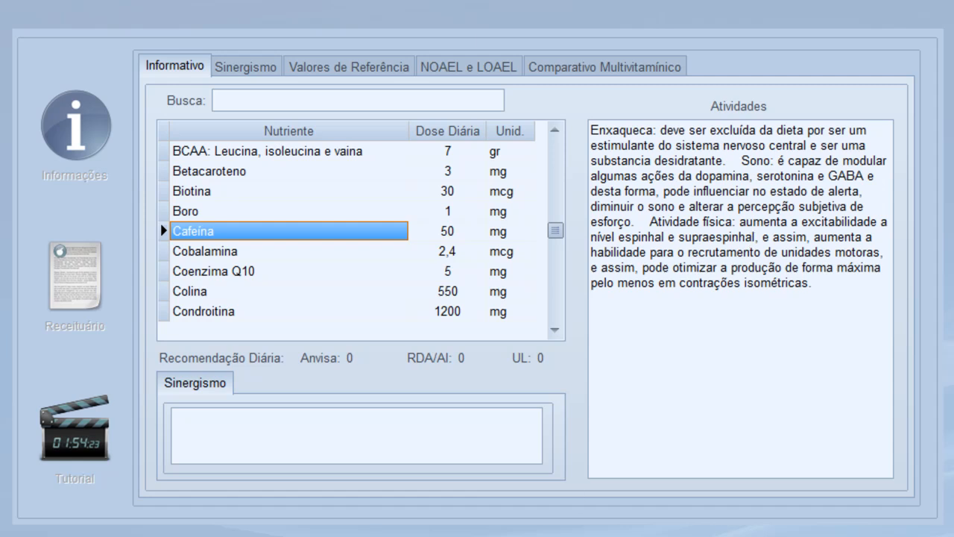
pyautogui.click(339, 67)
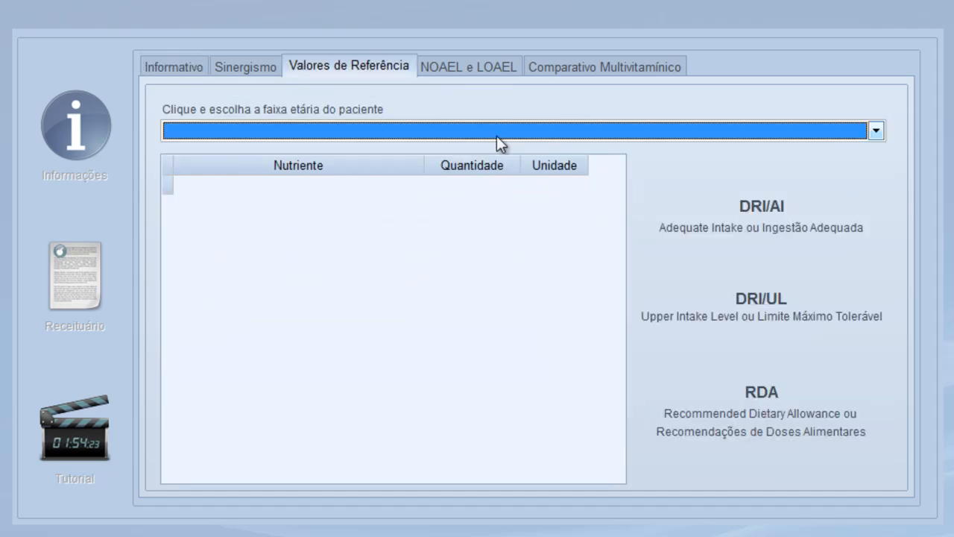
pyautogui.click(876, 133)
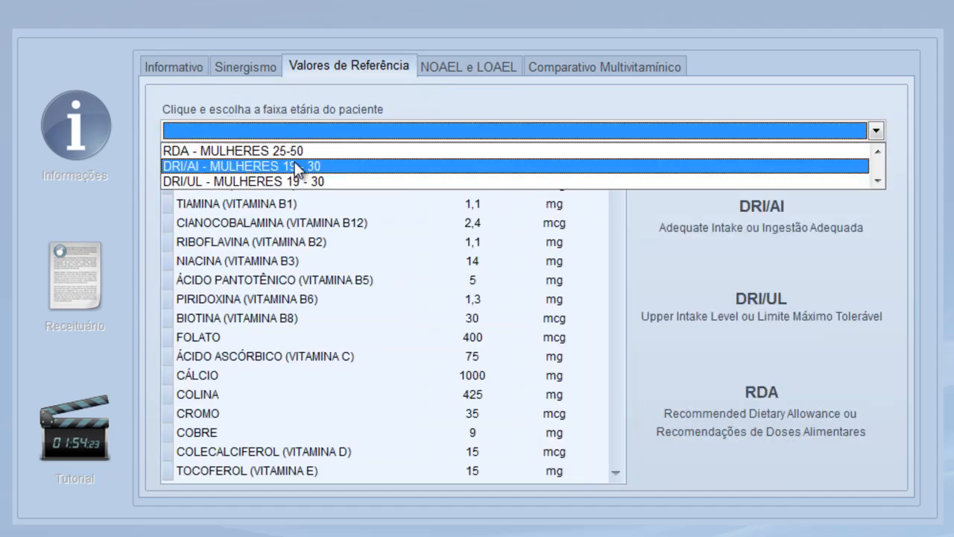
pyautogui.click(298, 166)
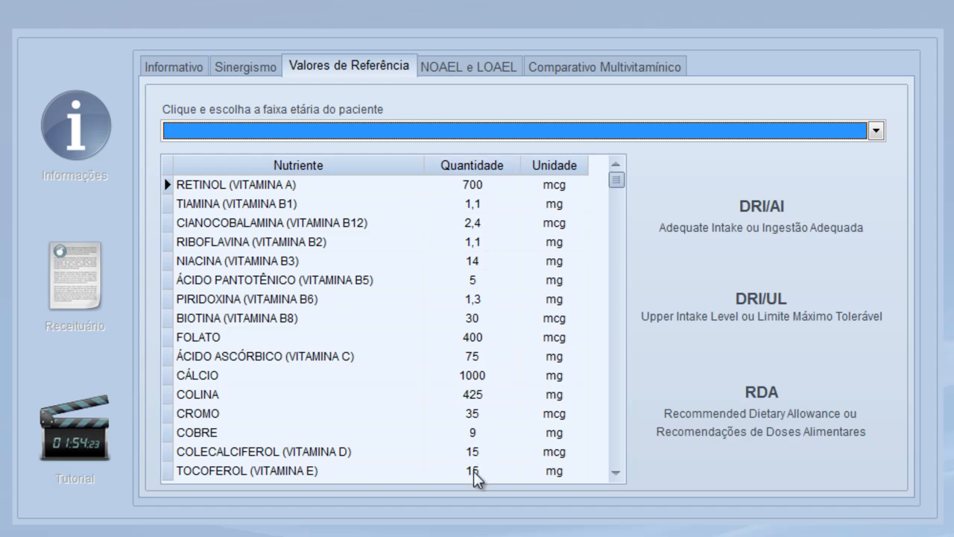
pyautogui.click(876, 132)
pyautogui.click(321, 186)
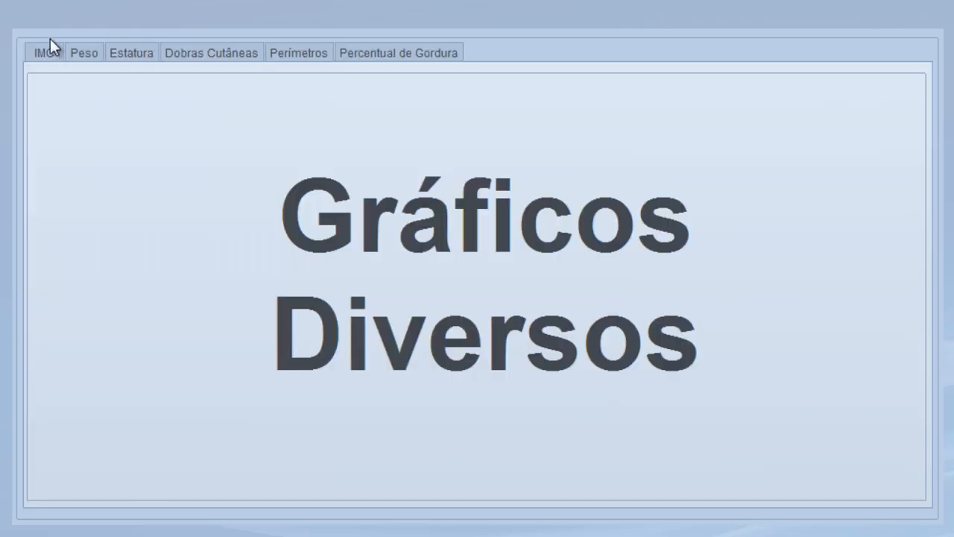
# Show the IMC bar chart (20,03 on 28/10/14), preview its Gráfico IMC report and close it
pyautogui.click(43, 52)
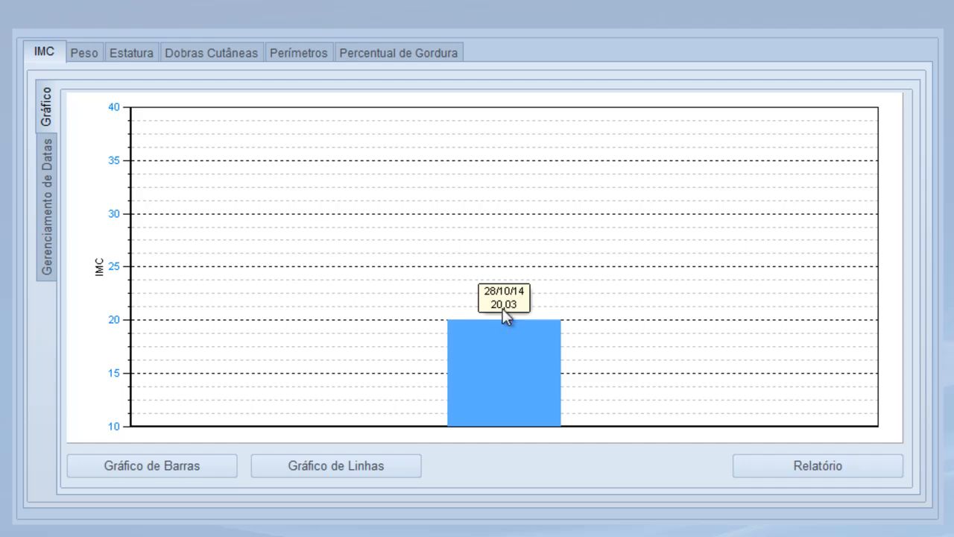
pyautogui.click(836, 471)
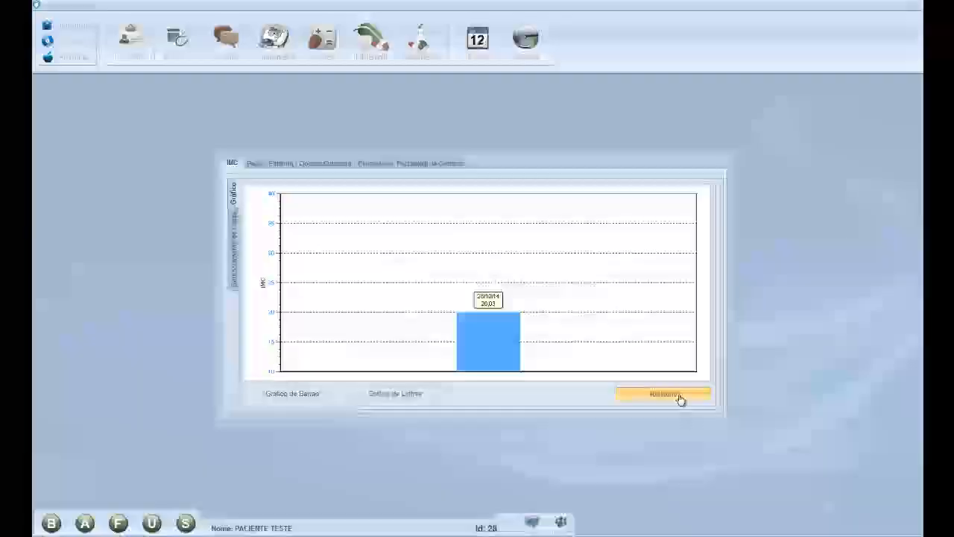
pyautogui.click(842, 471)
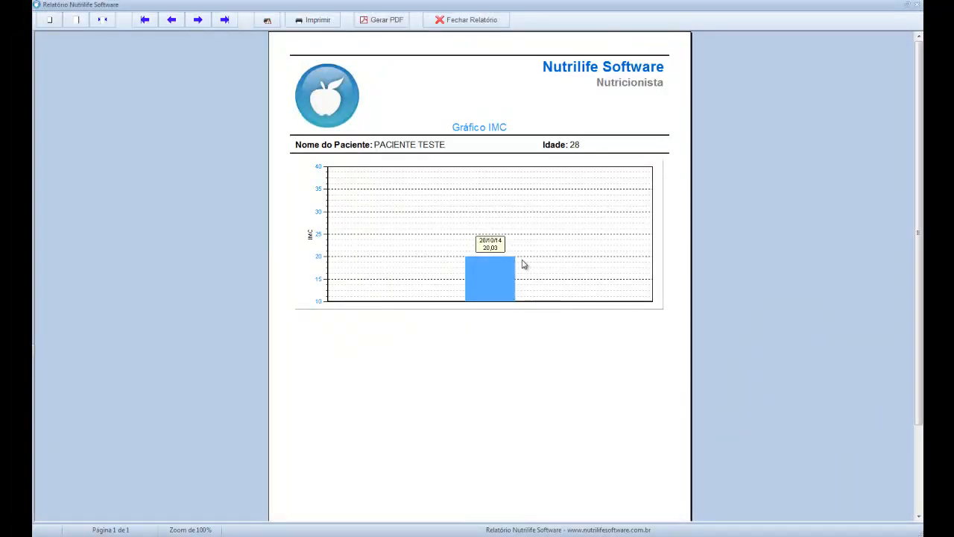
pyautogui.click(461, 20)
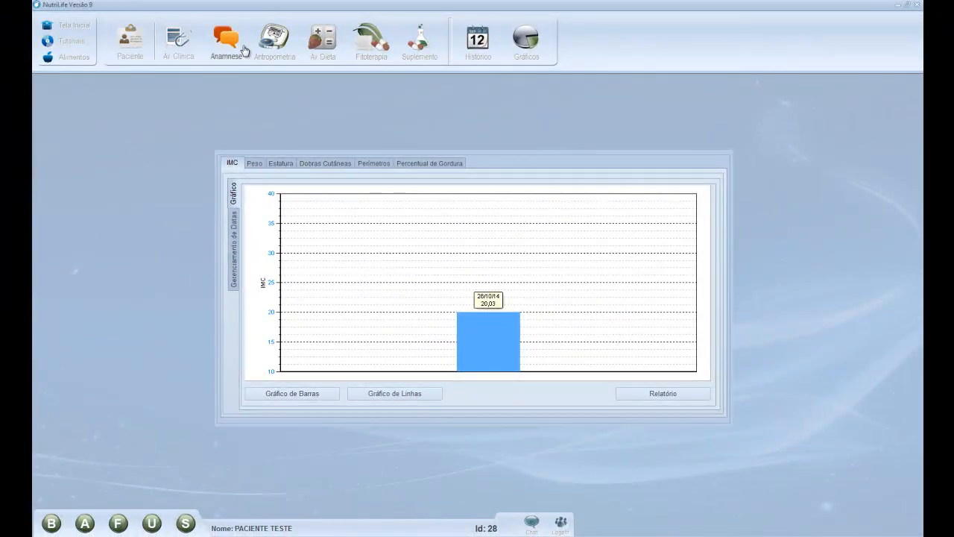
# Switch the active patient to another and back to the test patient, then open the Agenda
pyautogui.click(321, 48)
pyautogui.click(48, 27)
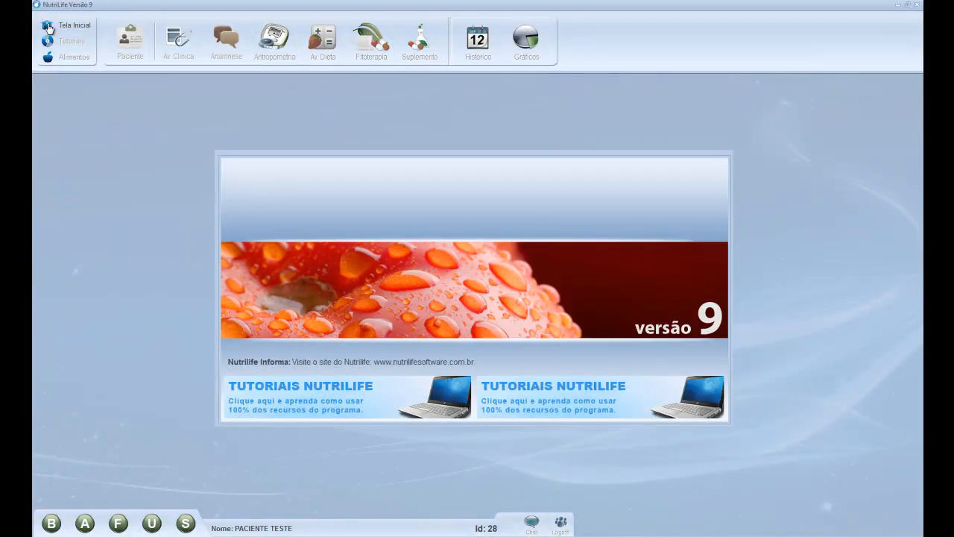
pyautogui.click(50, 524)
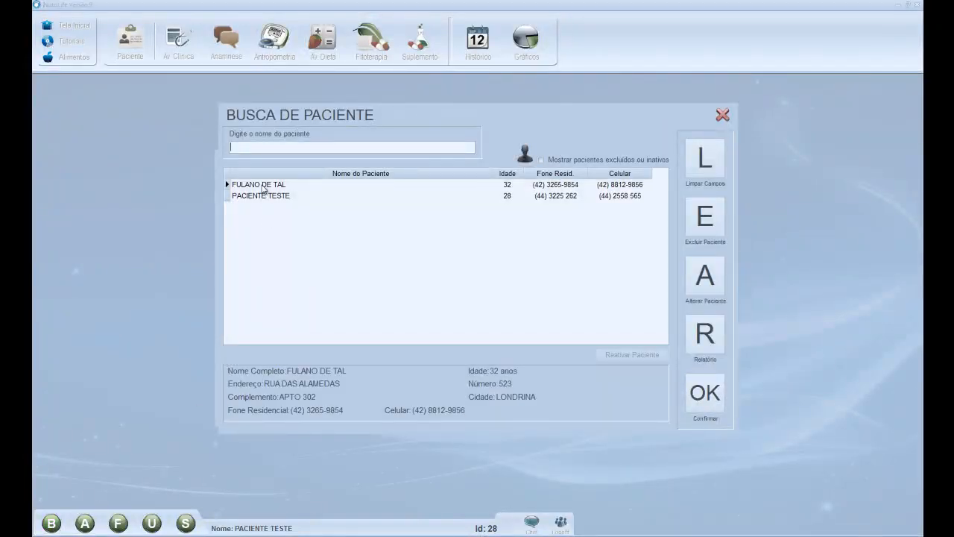
pyautogui.doubleClick(261, 186)
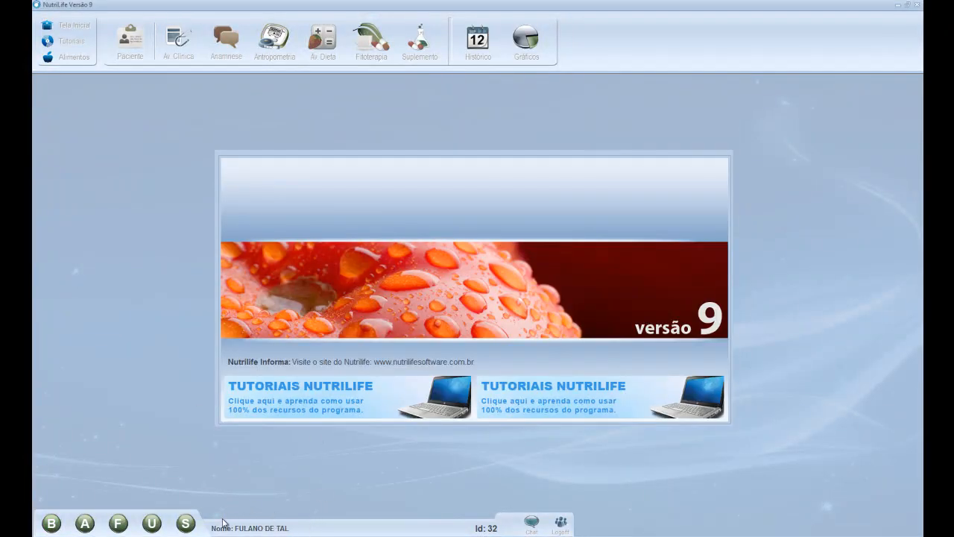
pyautogui.click(56, 523)
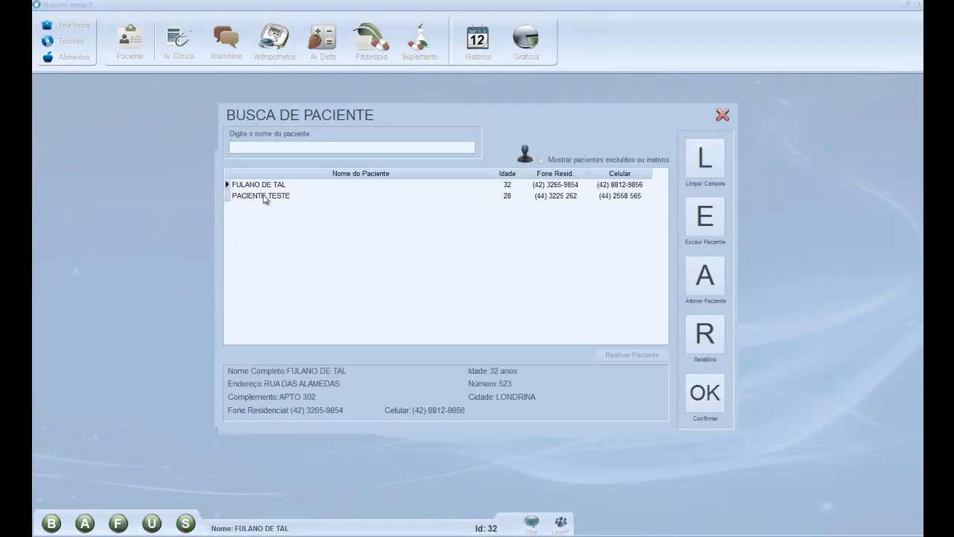
pyautogui.doubleClick(262, 196)
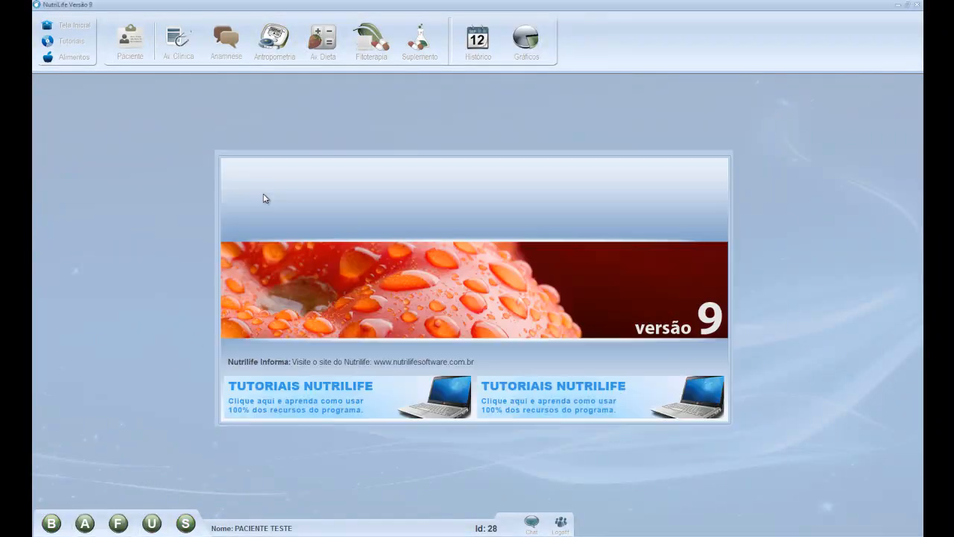
pyautogui.click(85, 524)
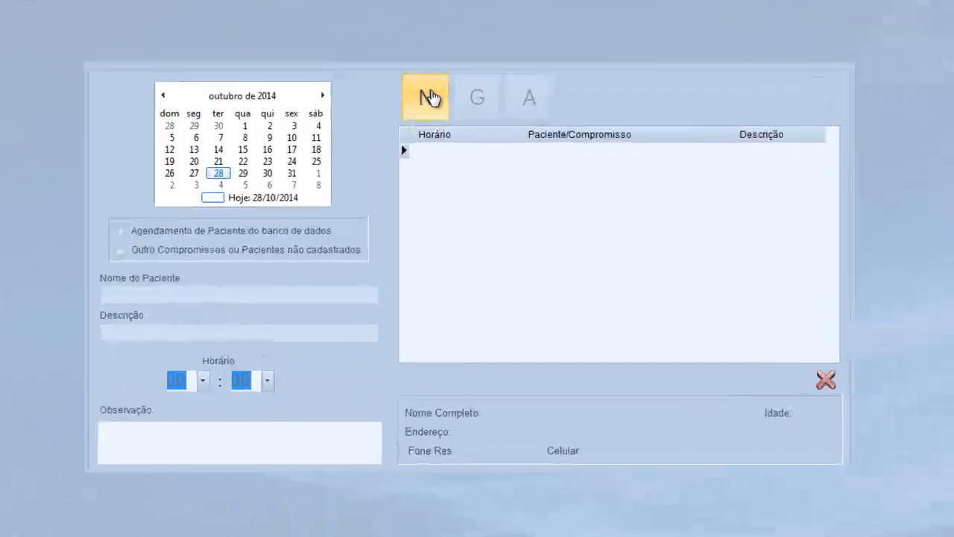
# Start a new appointment on 3 November 2014 for the test patient
pyautogui.click(430, 97)
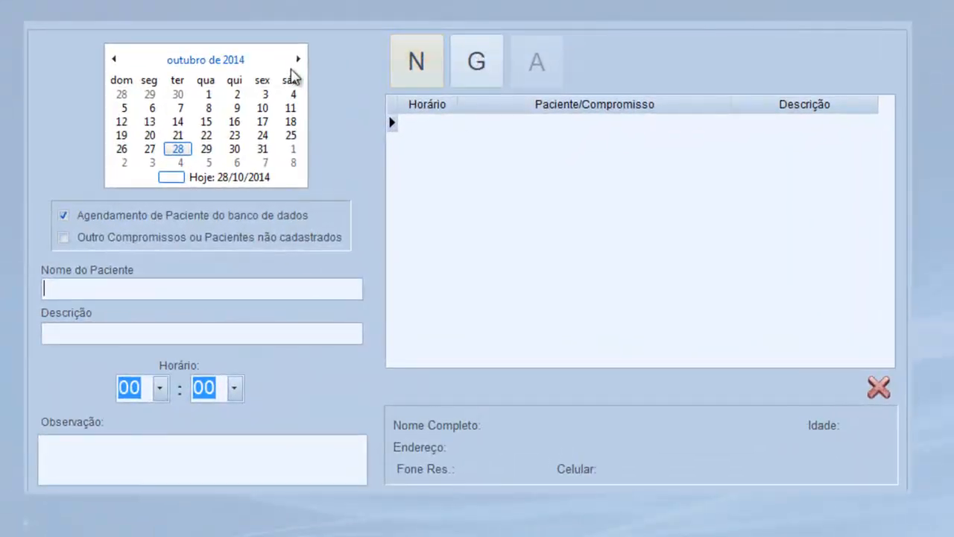
pyautogui.click(298, 60)
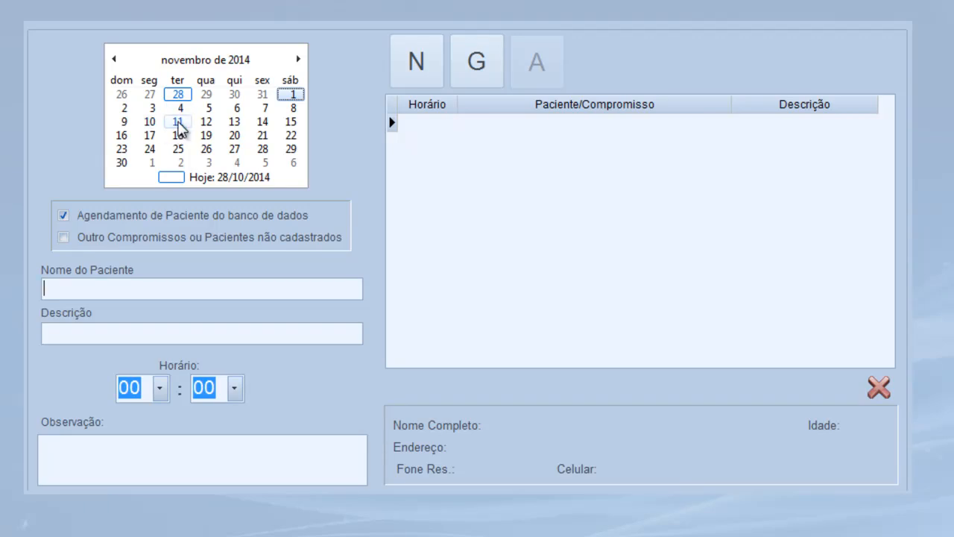
pyautogui.click(178, 123)
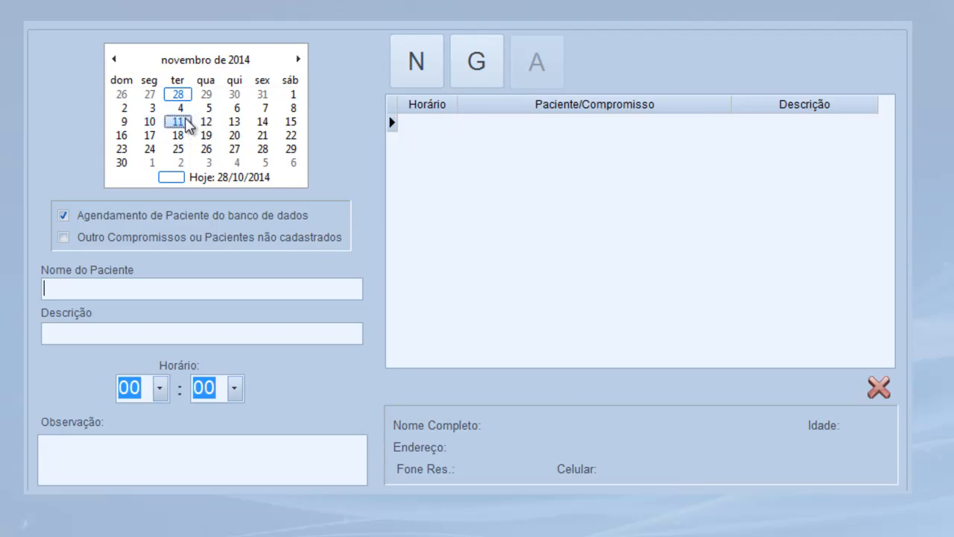
pyautogui.click(153, 110)
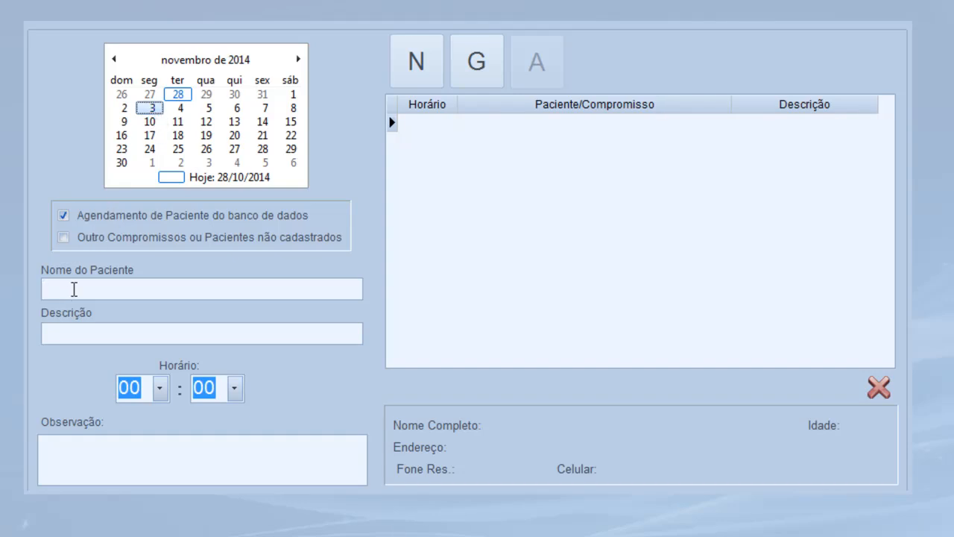
pyautogui.write('ACI')
pyautogui.doubleClick(109, 81)
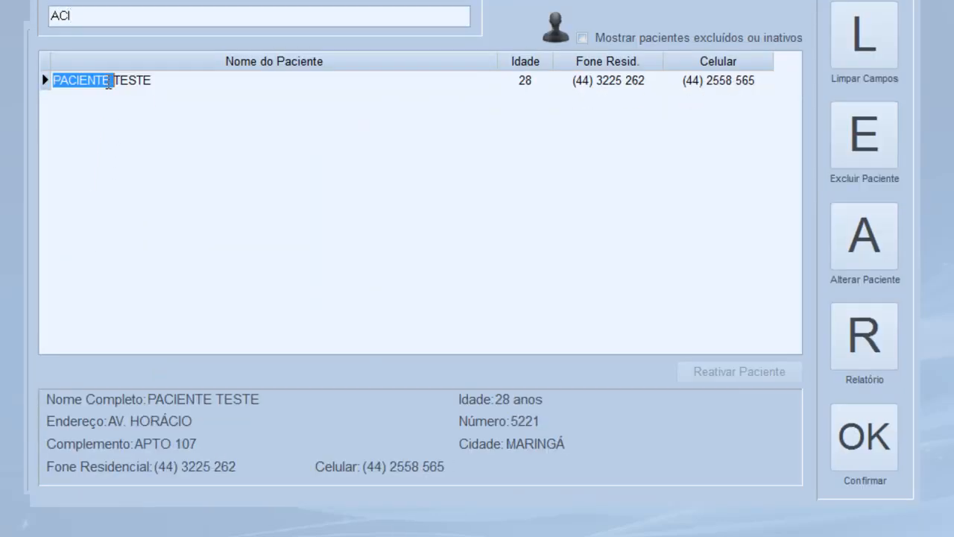
# Describe it as ENTREGA DE CARDÁPIO at 09:00, save it, and view 3 November's appointments
pyautogui.click(142, 332)
pyautogui.write('EN')
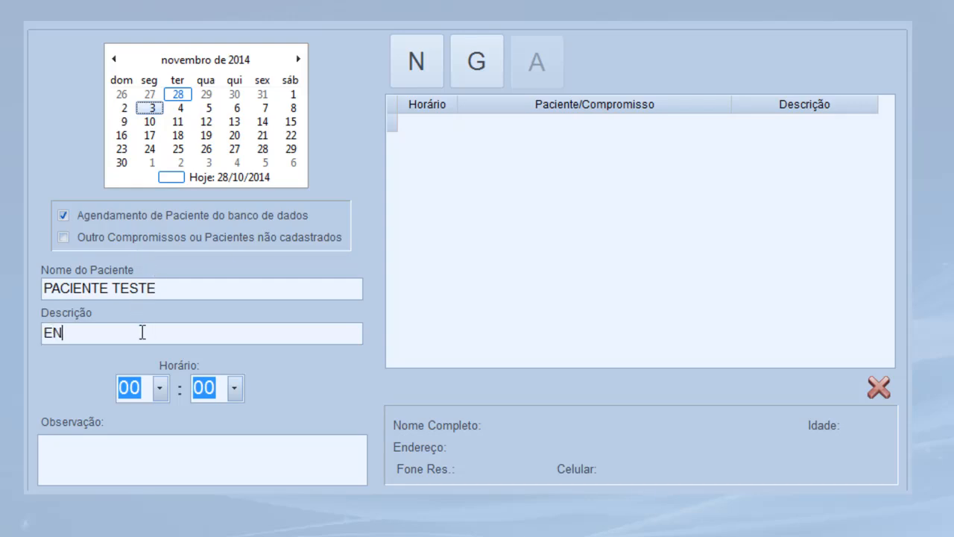
pyautogui.write('TREGA DE CARDÁPIO')
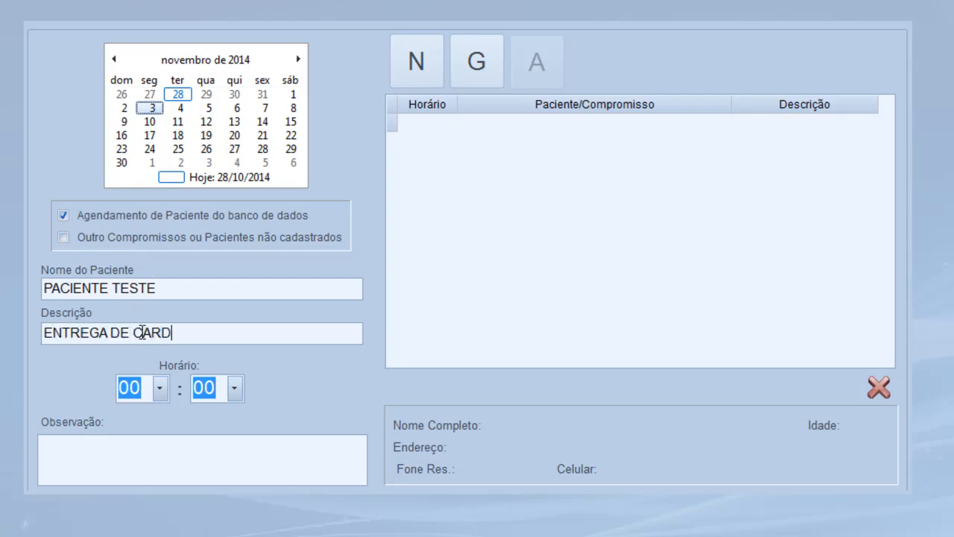
pyautogui.click(159, 386)
pyautogui.scroll(-2, 154, 477)
pyautogui.click(152, 502)
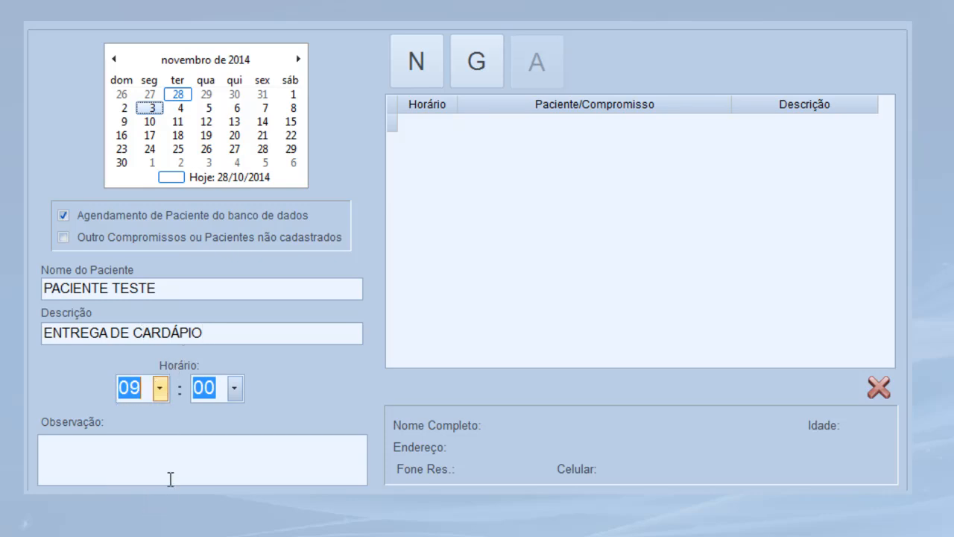
pyautogui.click(112, 455)
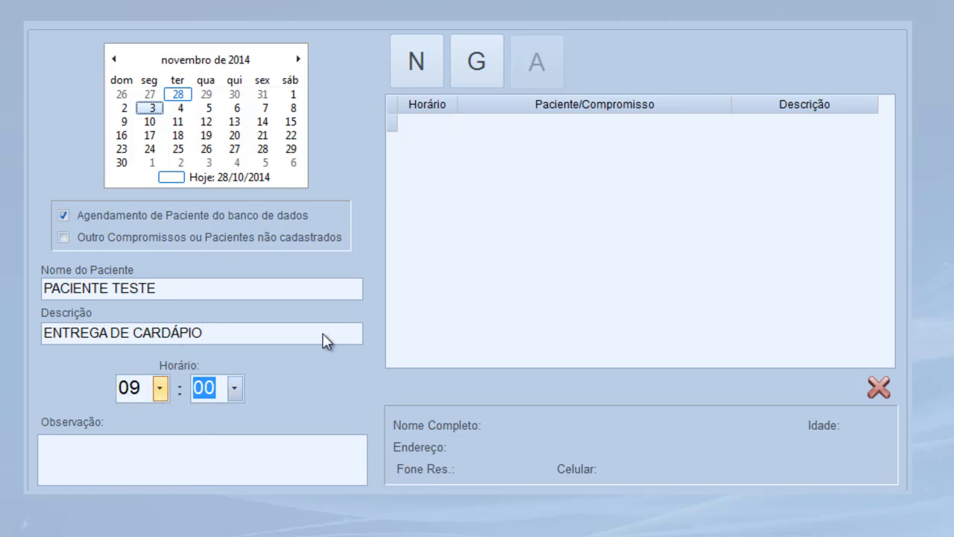
pyautogui.click(478, 64)
pyautogui.click(507, 263)
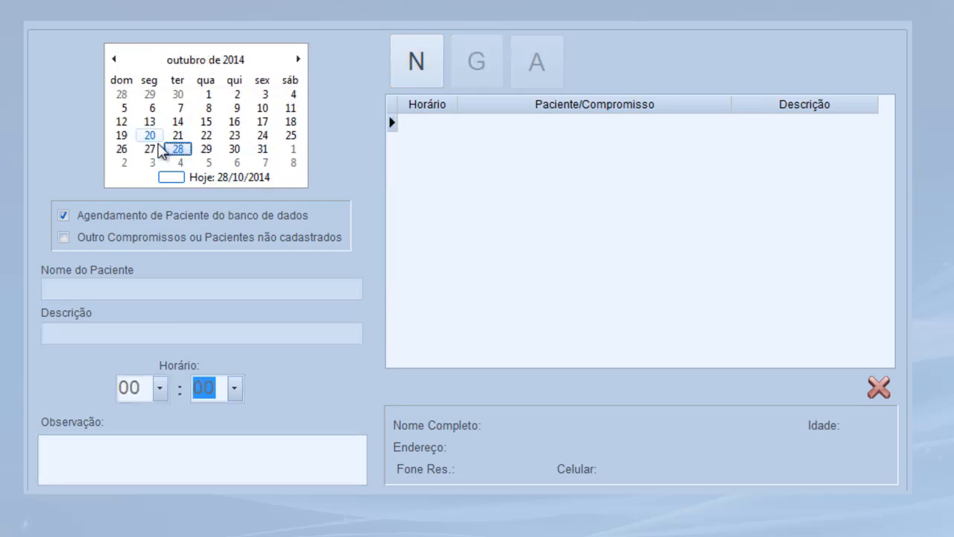
pyautogui.click(152, 162)
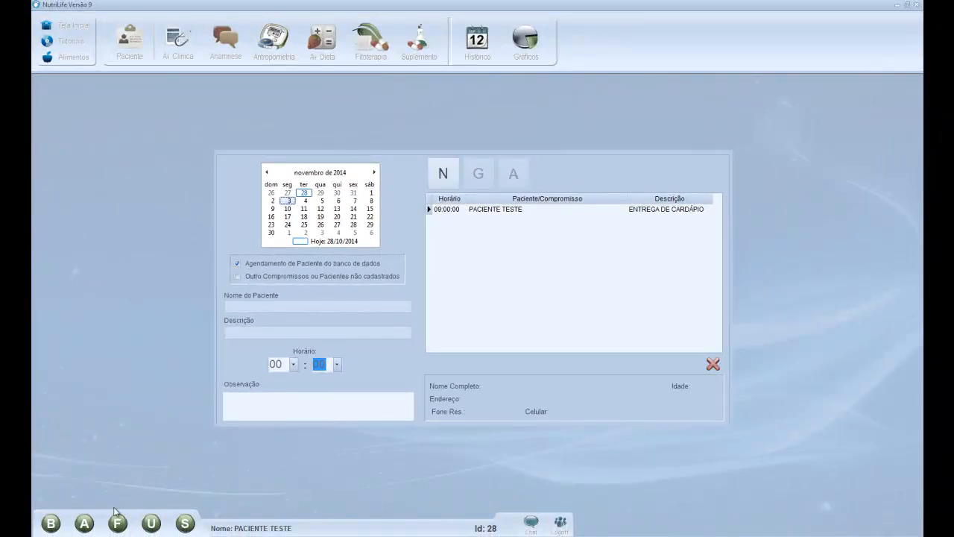
# Review food sources of CÁLCIO, MAGNÉSIO, POTÁSSIO and SELÊNIO in Funções de Apoio
pyautogui.click(117, 523)
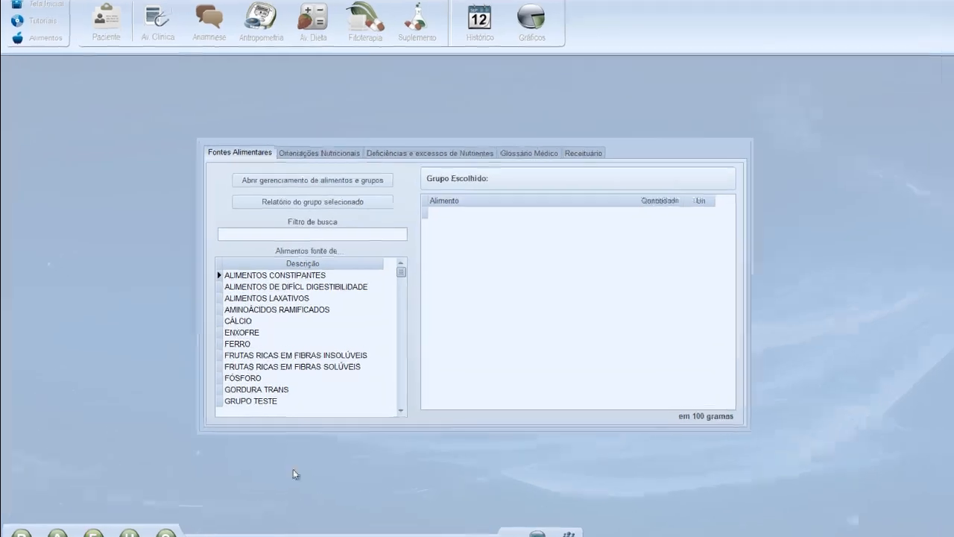
pyautogui.click(252, 323)
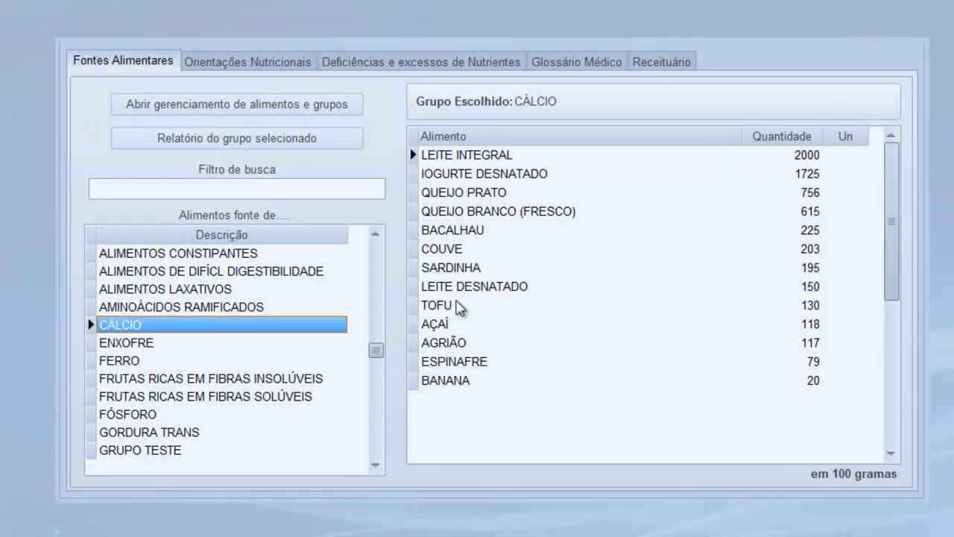
pyautogui.click(376, 466)
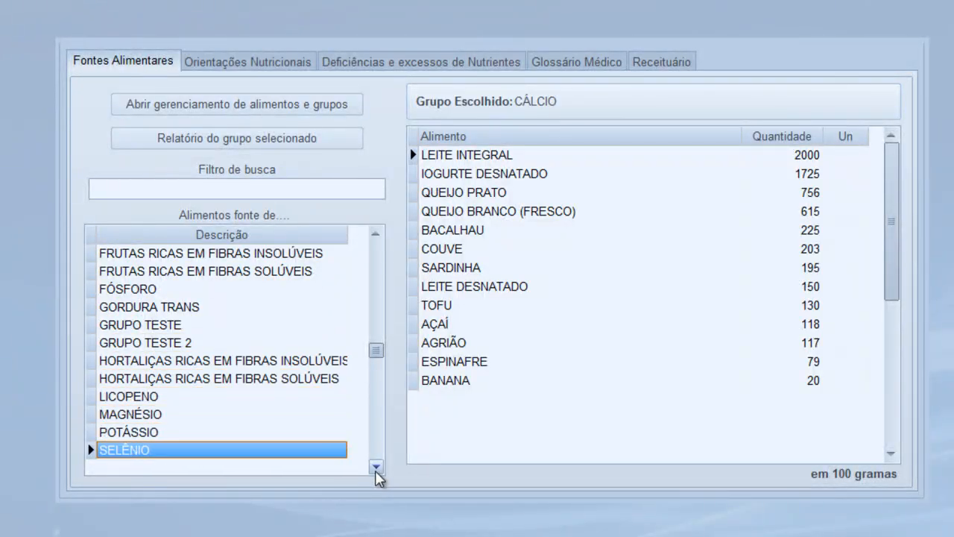
pyautogui.click(375, 467)
pyautogui.click(175, 396)
pyautogui.click(166, 415)
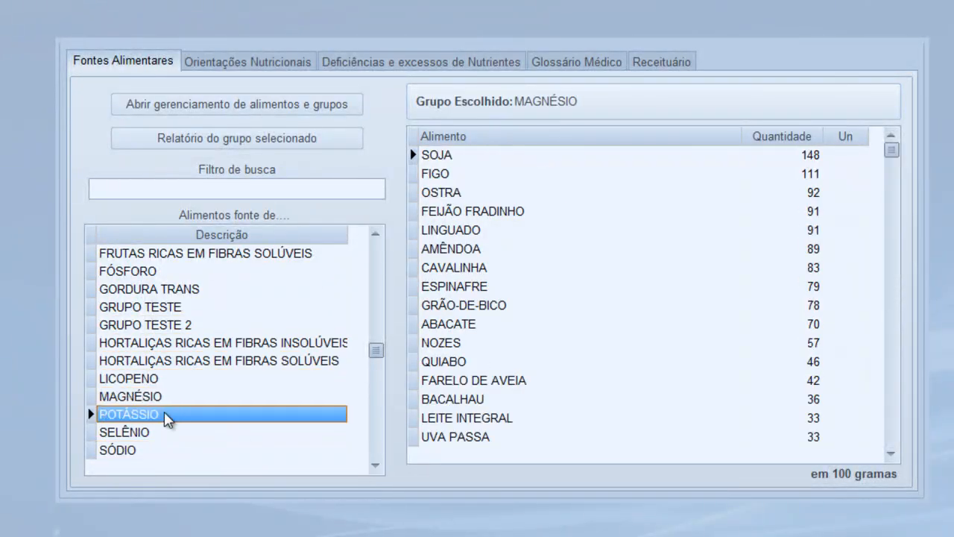
pyautogui.click(162, 433)
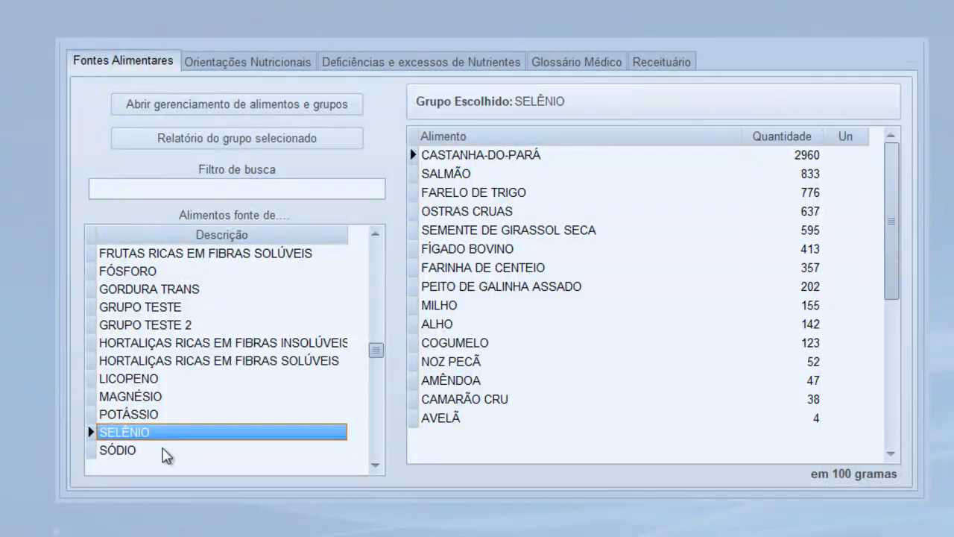
pyautogui.click(264, 60)
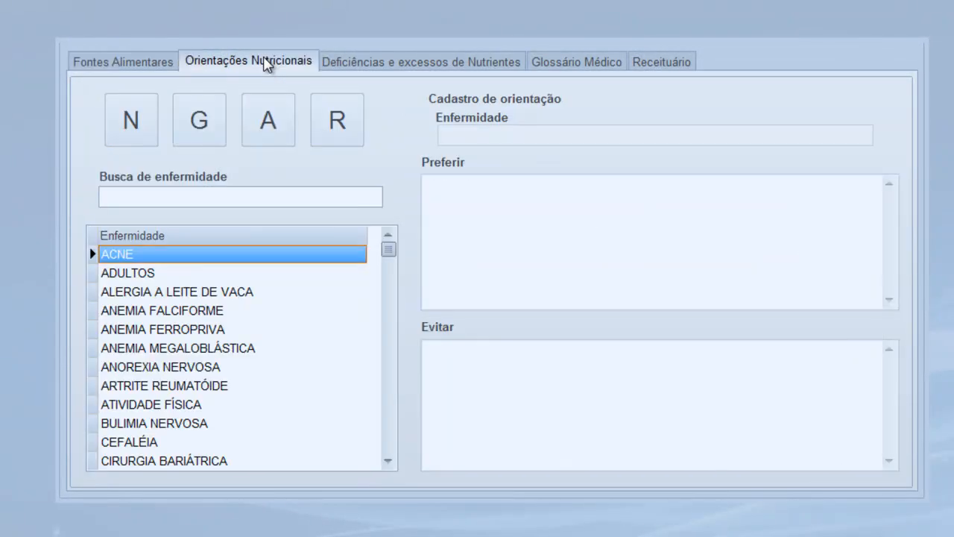
# Review diet guidance for the anaemias, ANOREXIA NERVOSA, ARTRITE REUMATÓIDE, ATIVIDADE FÍSICA, BULIMIA NERVOSA and CEFALÉIA
pyautogui.click(241, 347)
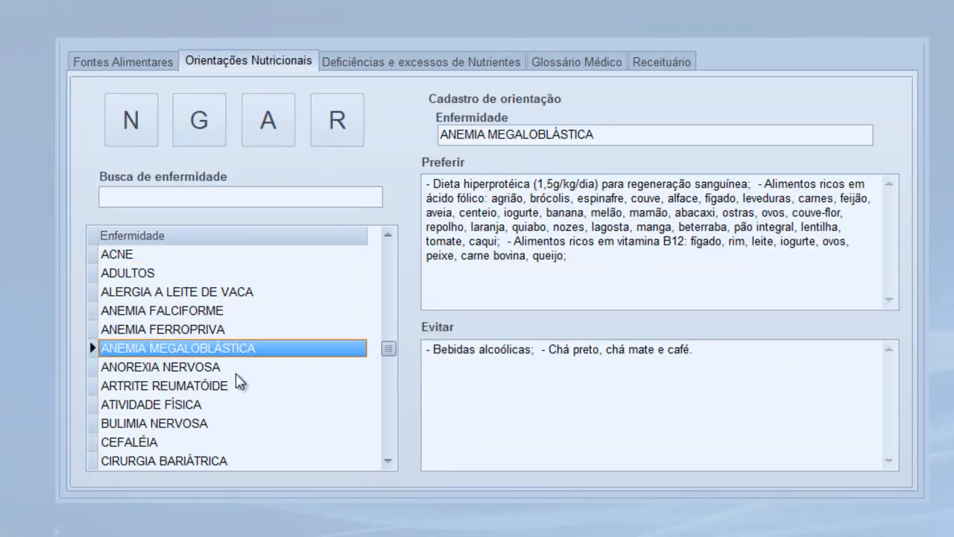
pyautogui.click(221, 331)
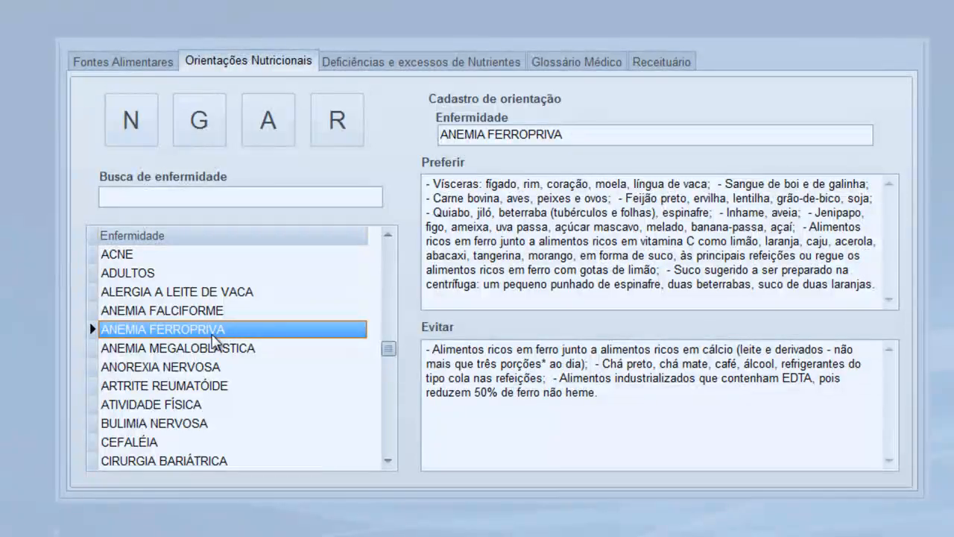
pyautogui.click(215, 349)
pyautogui.click(215, 368)
pyautogui.click(214, 386)
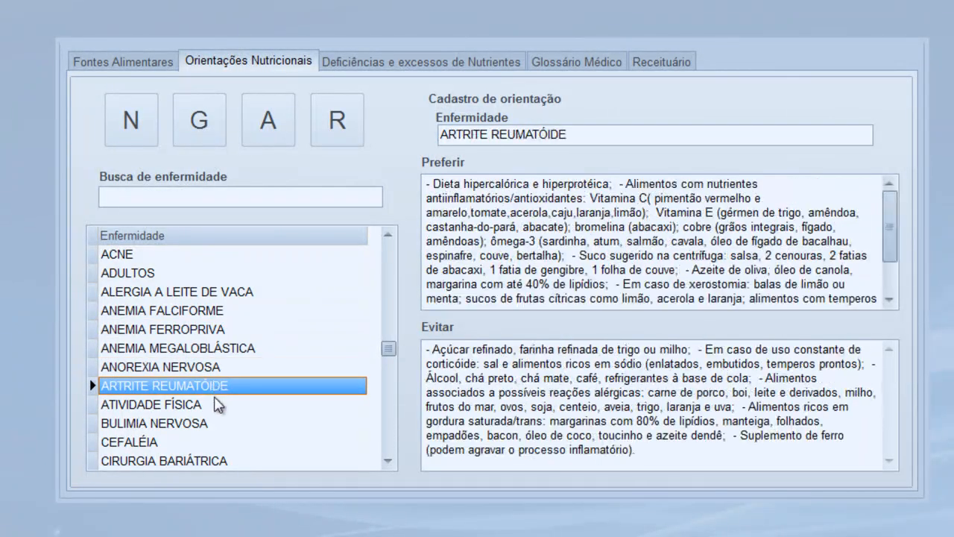
pyautogui.click(216, 404)
pyautogui.click(222, 424)
pyautogui.click(179, 444)
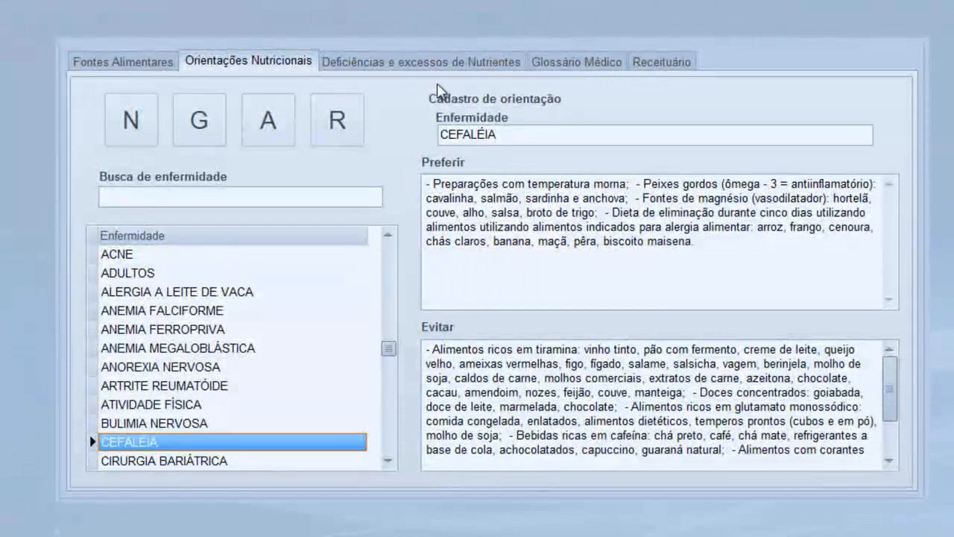
pyautogui.click(445, 66)
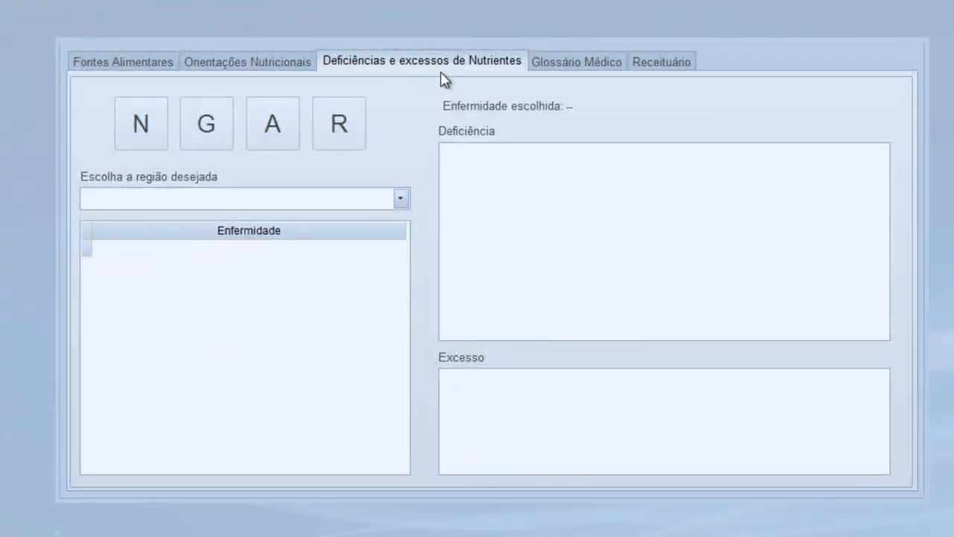
# Check deficient and excess nutrients for AUMENTO DA QUEDA DE CABELOS under Cabelos/Pêlos
pyautogui.click(403, 199)
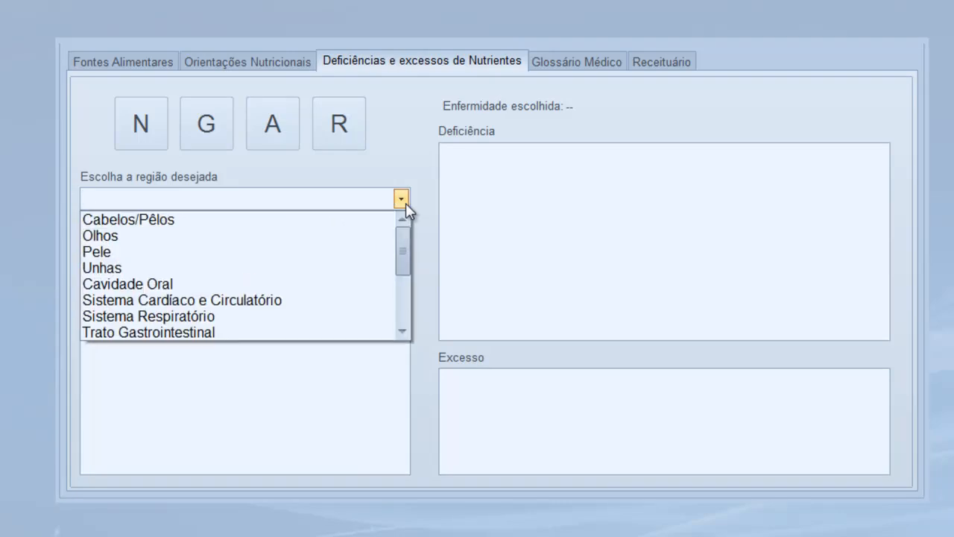
pyautogui.click(129, 223)
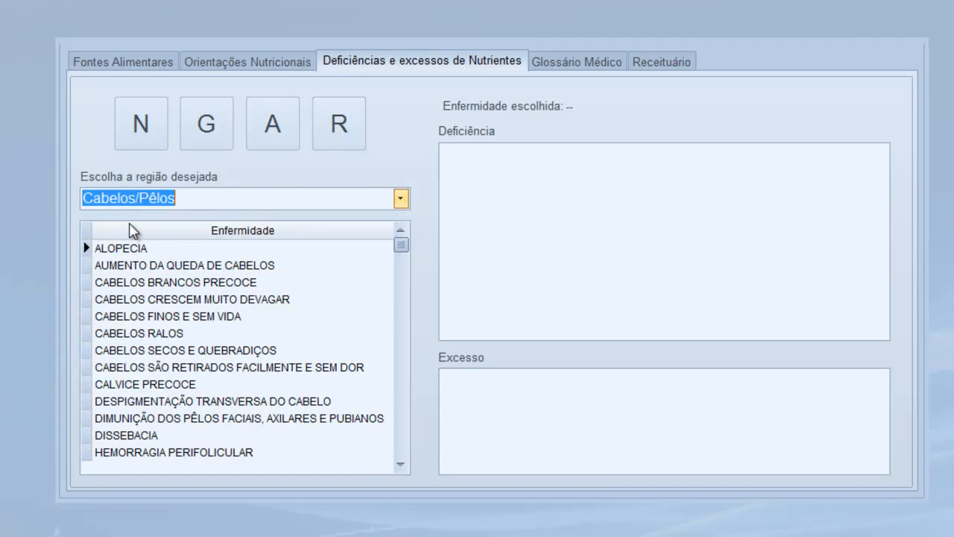
pyautogui.click(155, 267)
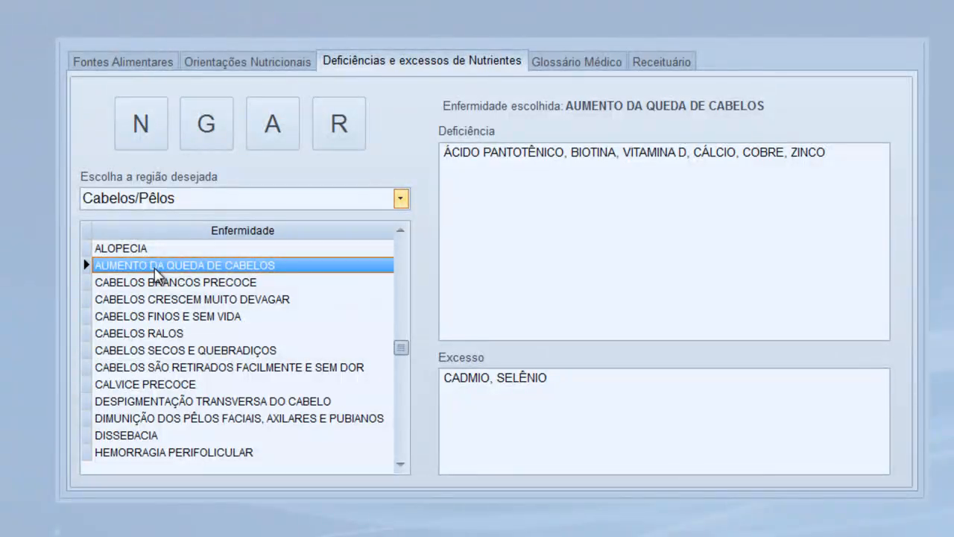
pyautogui.moveTo(450, 148); pyautogui.dragTo(817, 152)
pyautogui.moveTo(582, 384); pyautogui.dragTo(417, 384)
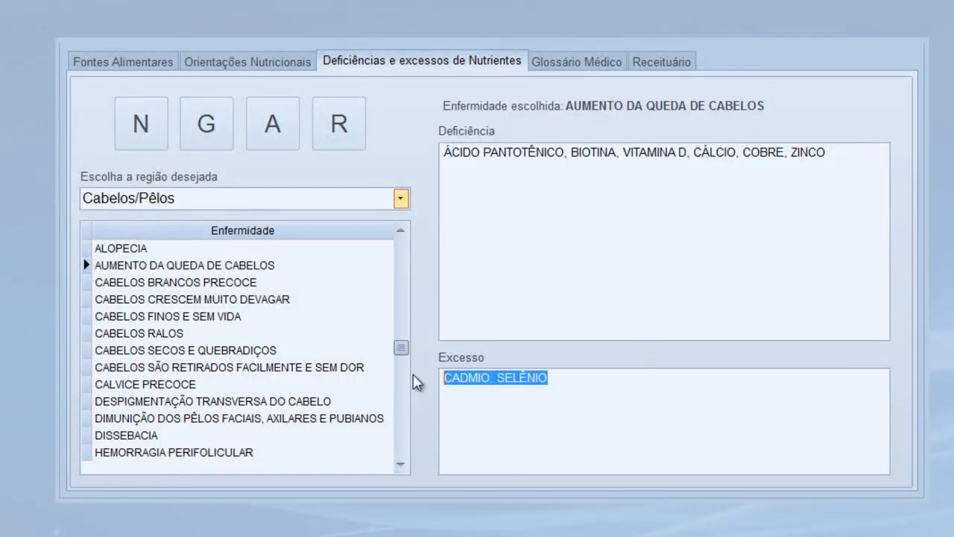
# Check MANCHAS BRANCAS NAS UNHAS under Unhas, showing SELÊNIO and ZINCO deficiency
pyautogui.click(400, 198)
pyautogui.click(128, 269)
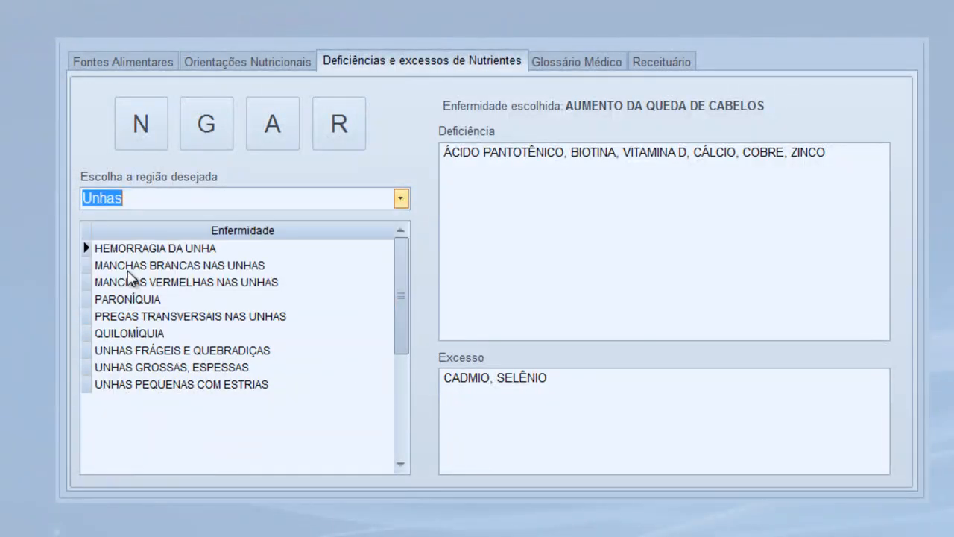
pyautogui.click(140, 266)
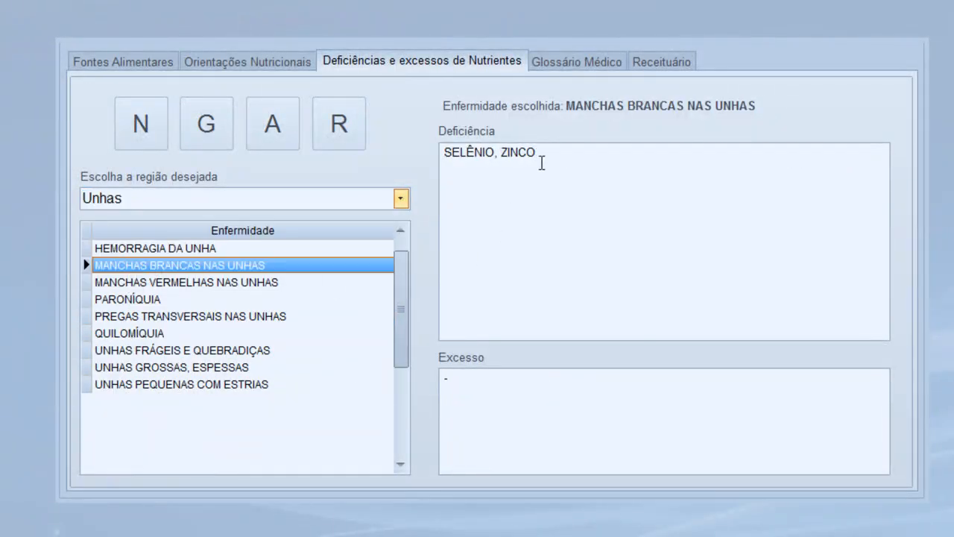
pyautogui.moveTo(543, 153); pyautogui.dragTo(437, 155)
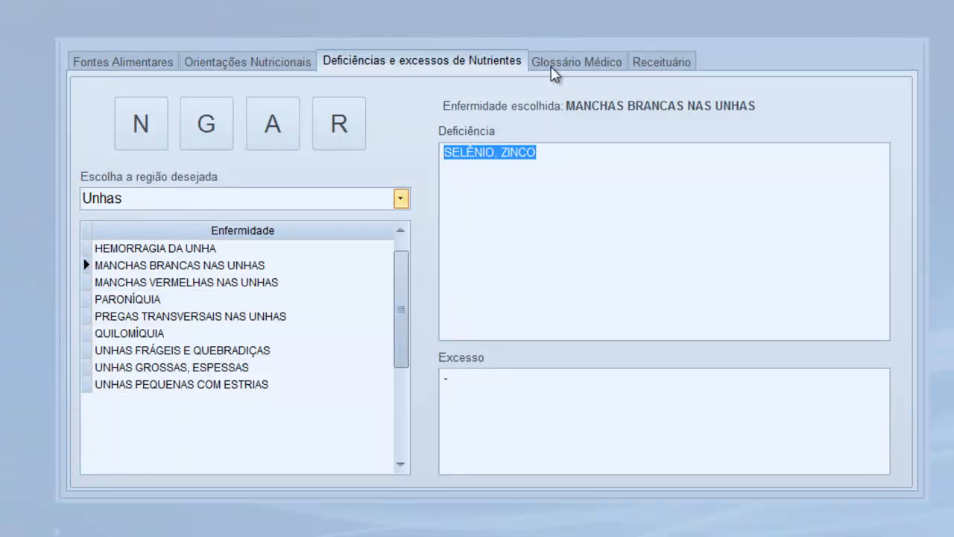
pyautogui.click(553, 66)
# Look up HEPATO, HISTERO and OFTALMO in the glossary and view the Receituário reference
pyautogui.click(190, 267)
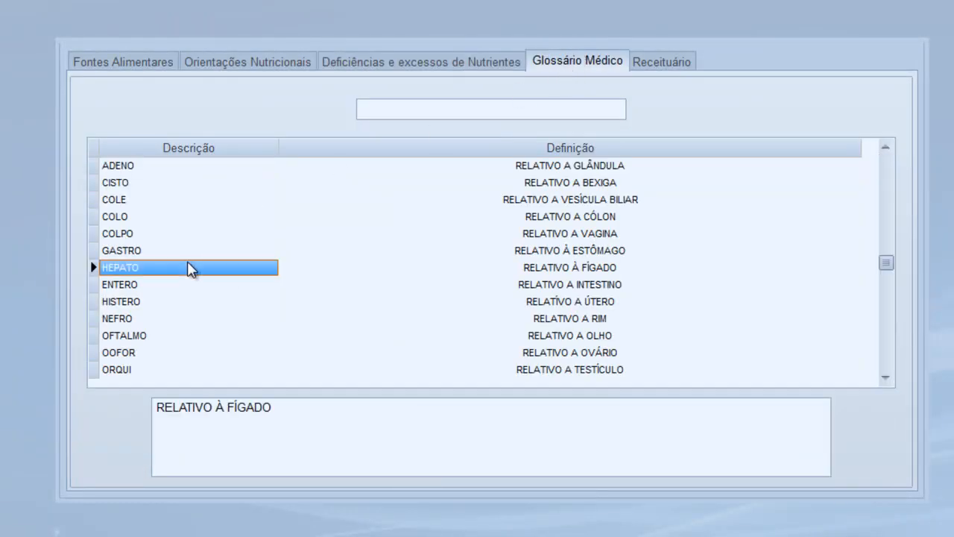
pyautogui.click(190, 300)
pyautogui.click(190, 337)
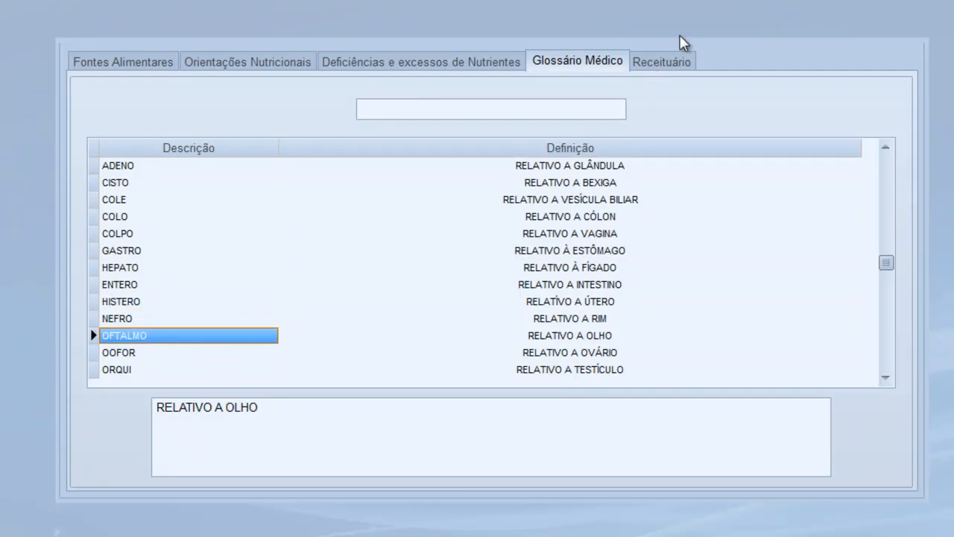
pyautogui.click(679, 64)
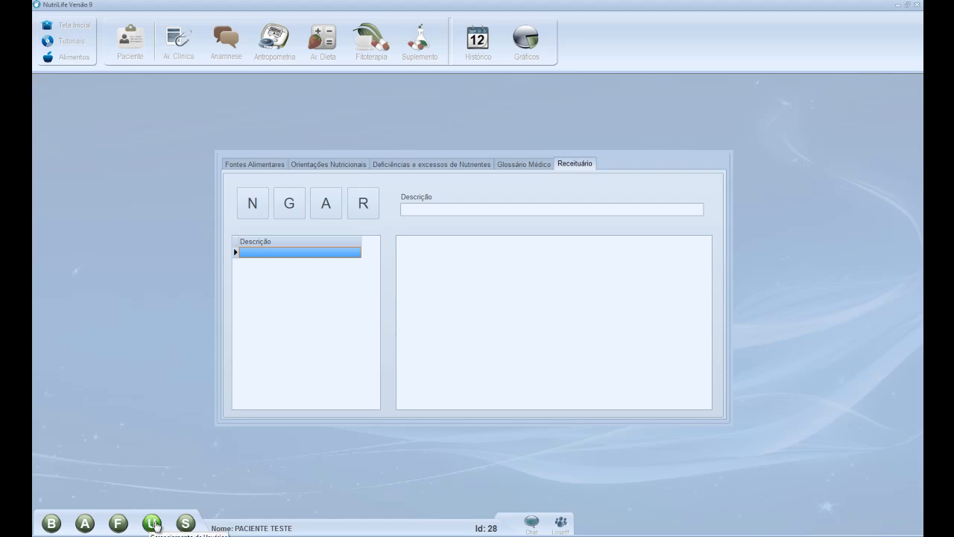
pyautogui.click(152, 525)
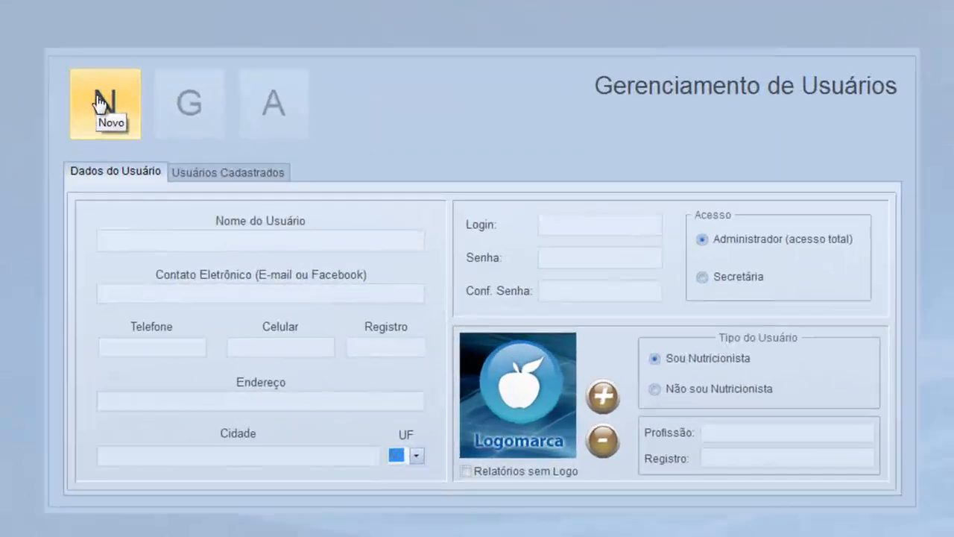
# Start a blank new user record in Gerenciamento de Usuários
pyautogui.click(249, 183)
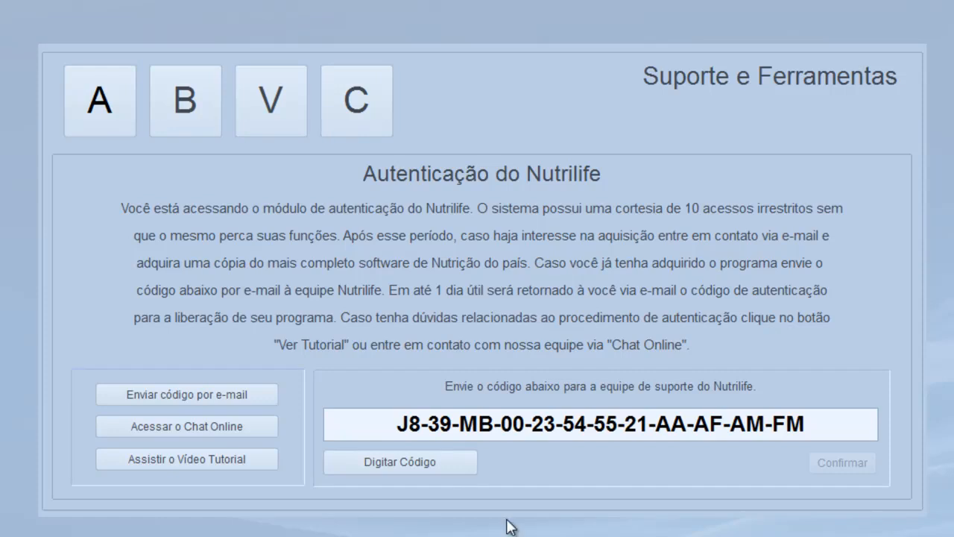
# Select the authentication code, then go back to the Tela Inicial home screen
pyautogui.moveTo(396, 423)
pyautogui.mouseDown()
pyautogui.moveTo(580, 431)
pyautogui.moveTo(811, 423)
pyautogui.moveTo(402, 410)
pyautogui.mouseUp()
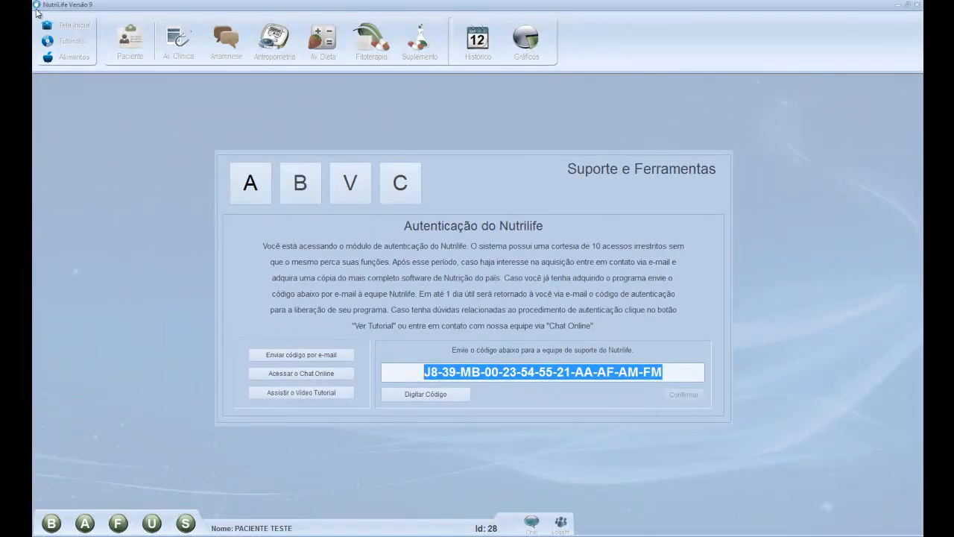
pyautogui.click(47, 25)
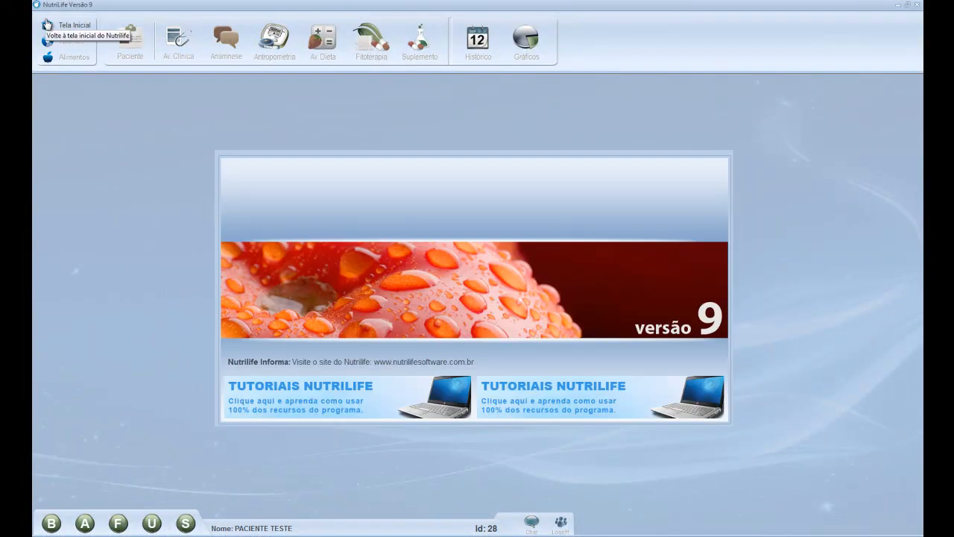